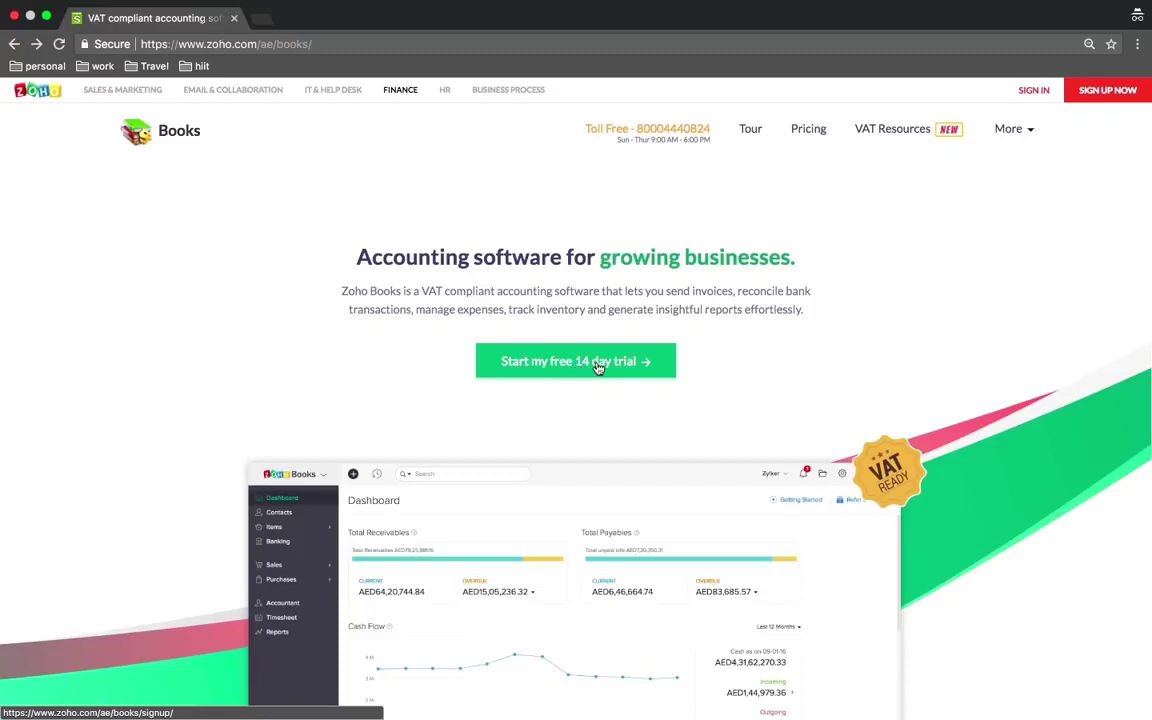
- Sign up for the trial as Zylker1, entering e-mail, contact number and password, and accepting the terms
{"action": "left_click", "coordinate": [596, 364]}
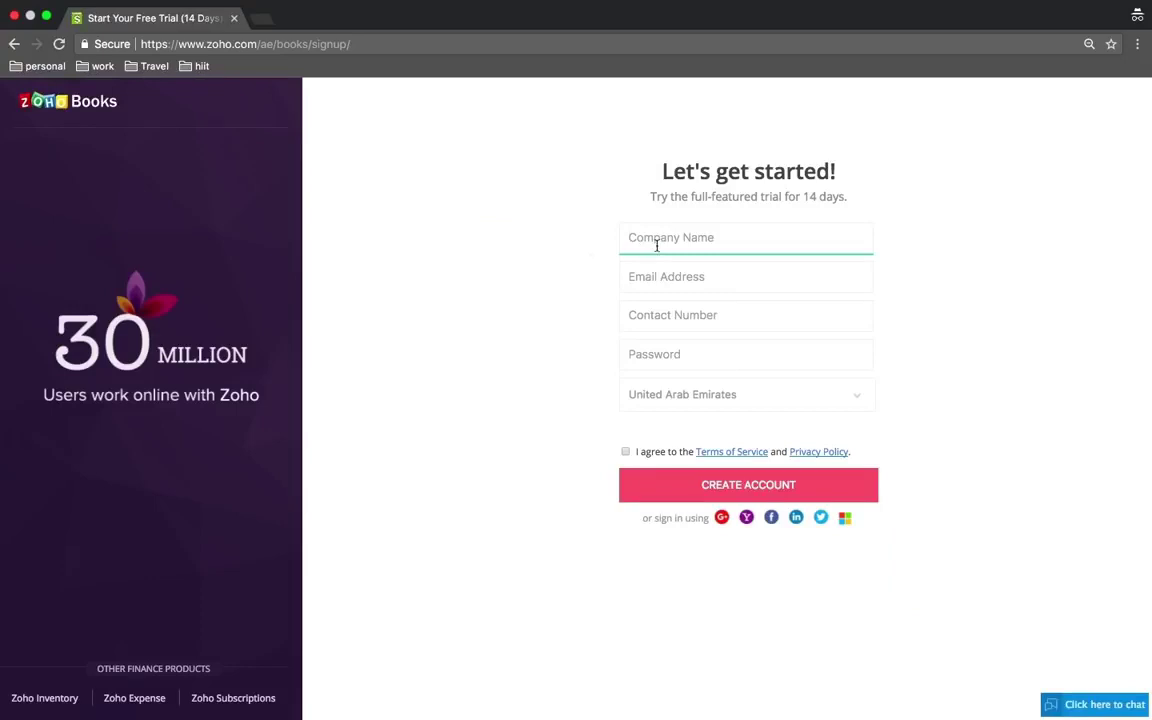
{"action": "type", "text": "Zylker1"}
{"action": "left_click", "coordinate": [687, 284]}
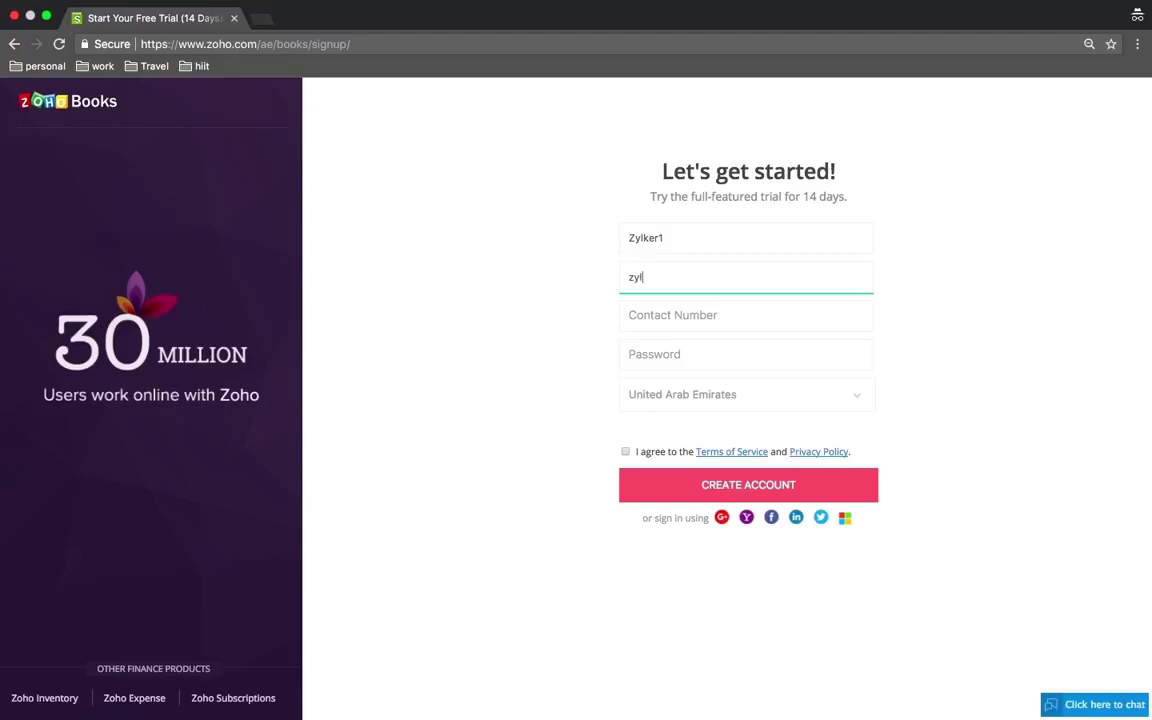
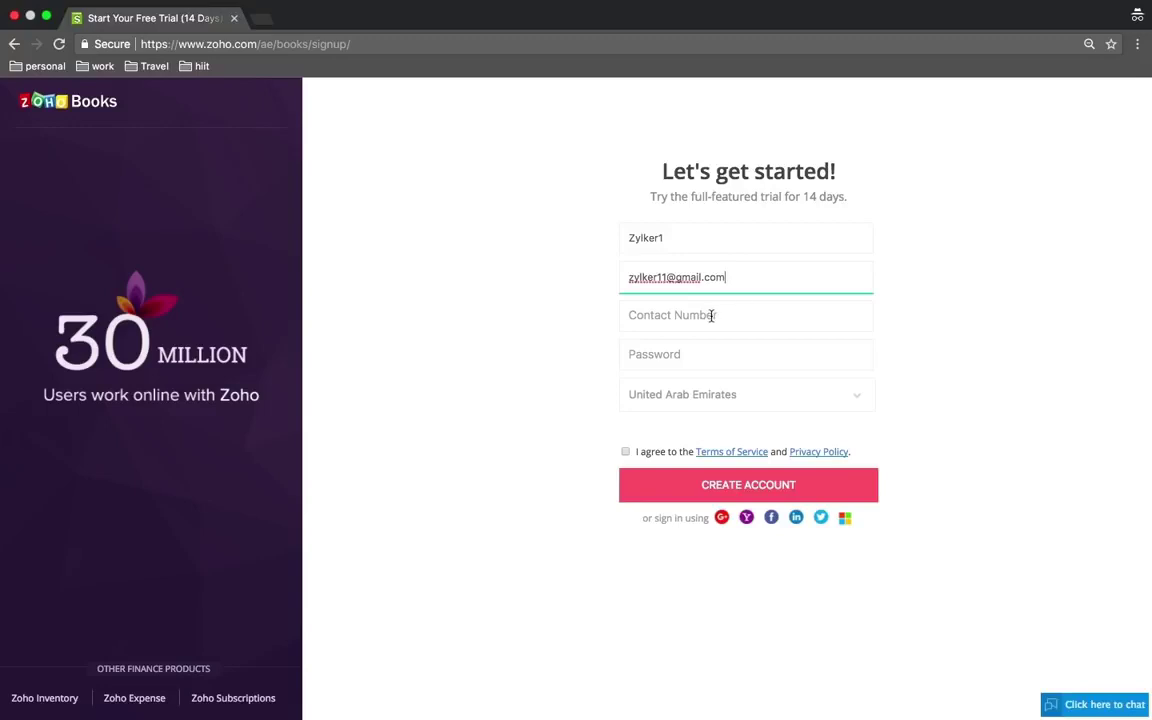
{"action": "left_click", "coordinate": [710, 315]}
{"action": "type", "text": "123456"}
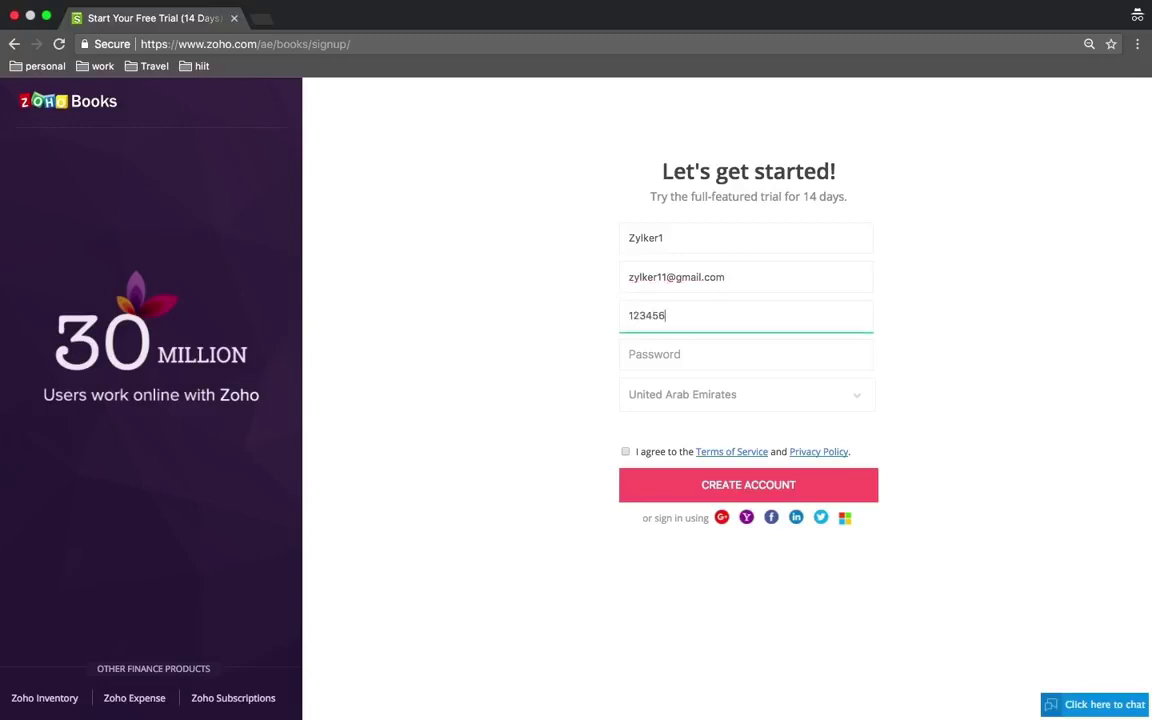
{"action": "type", "text": "789"}
{"action": "key", "text": "Tab"}
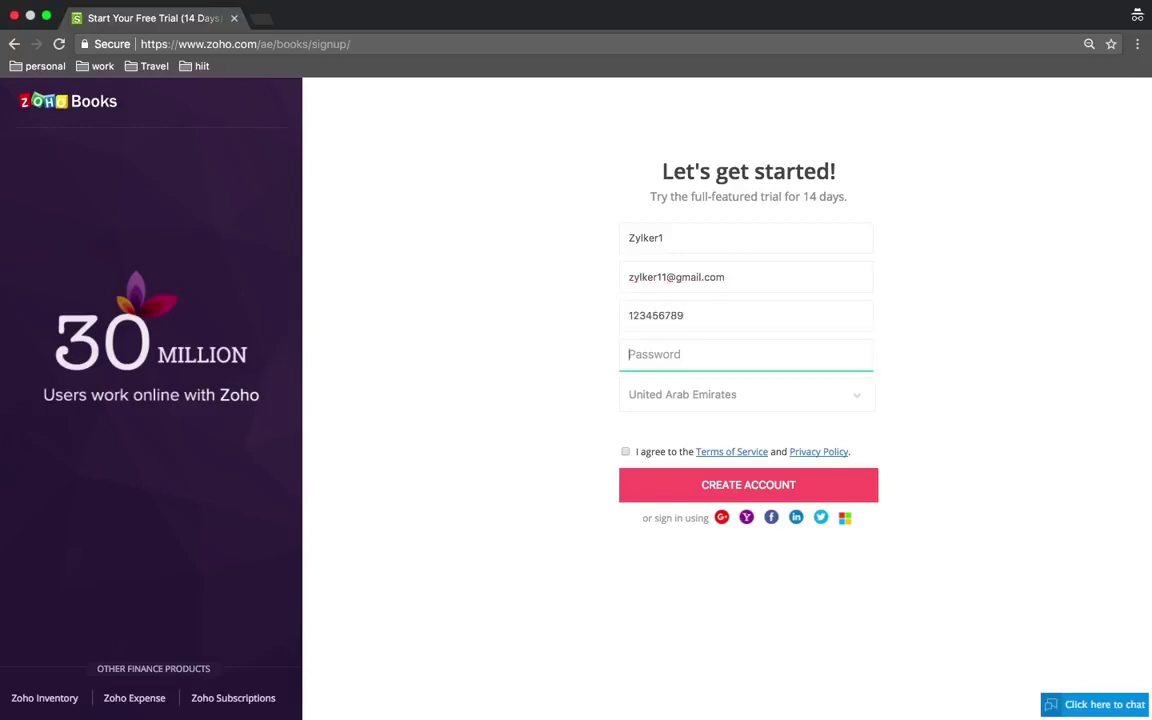
{"action": "type", "text": "•••••••••"}
{"action": "left_click", "coordinate": [625, 451]}
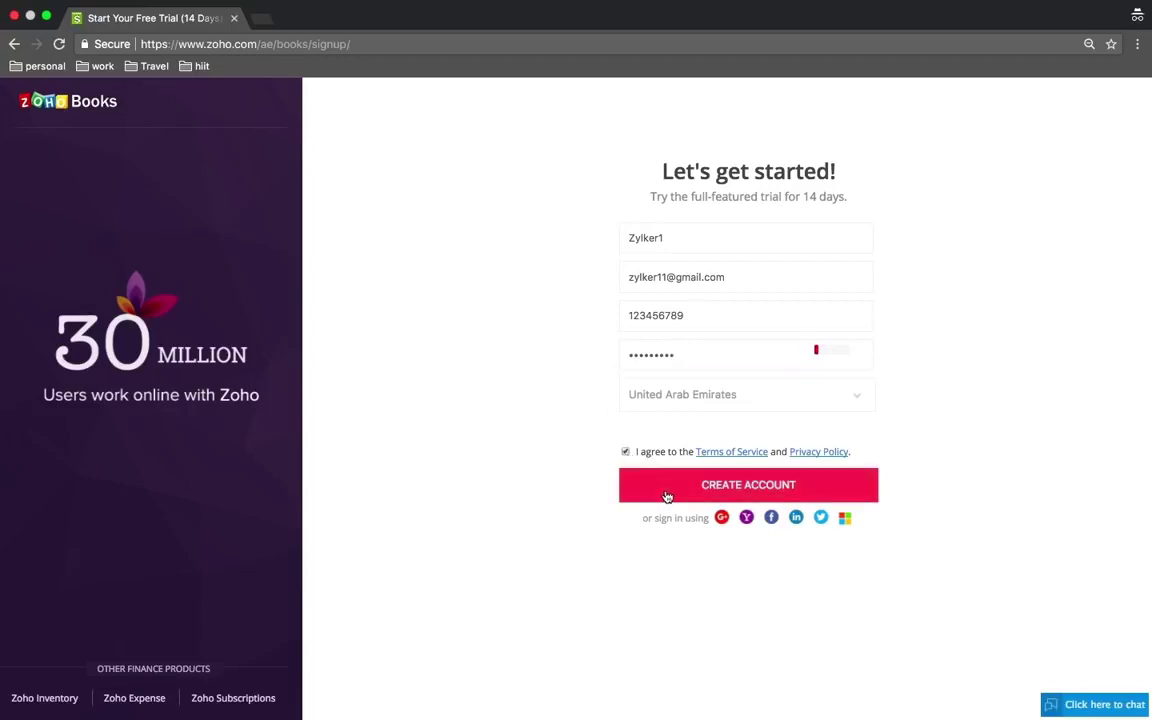
{"action": "left_click", "coordinate": [667, 495]}
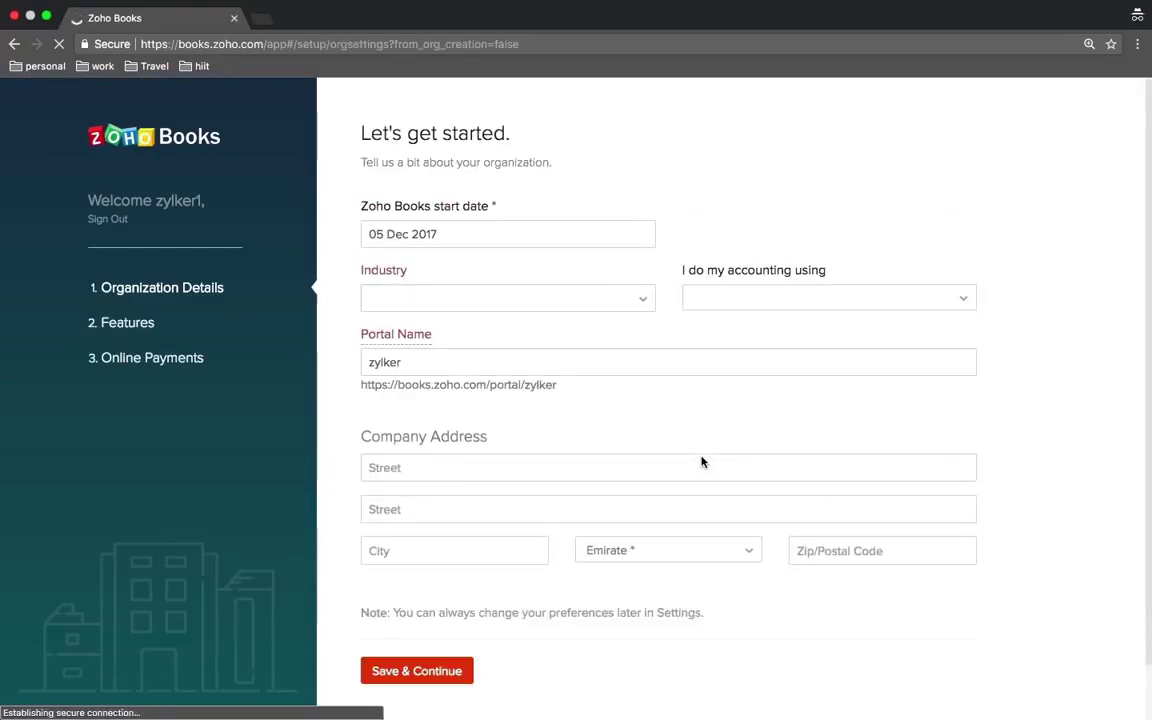
- Choose Construction as the industry, change the portal name to zylk01, and save the organization details
{"action": "scroll", "coordinate": [702, 462], "scroll_direction": "down", "scroll_amount": 1}
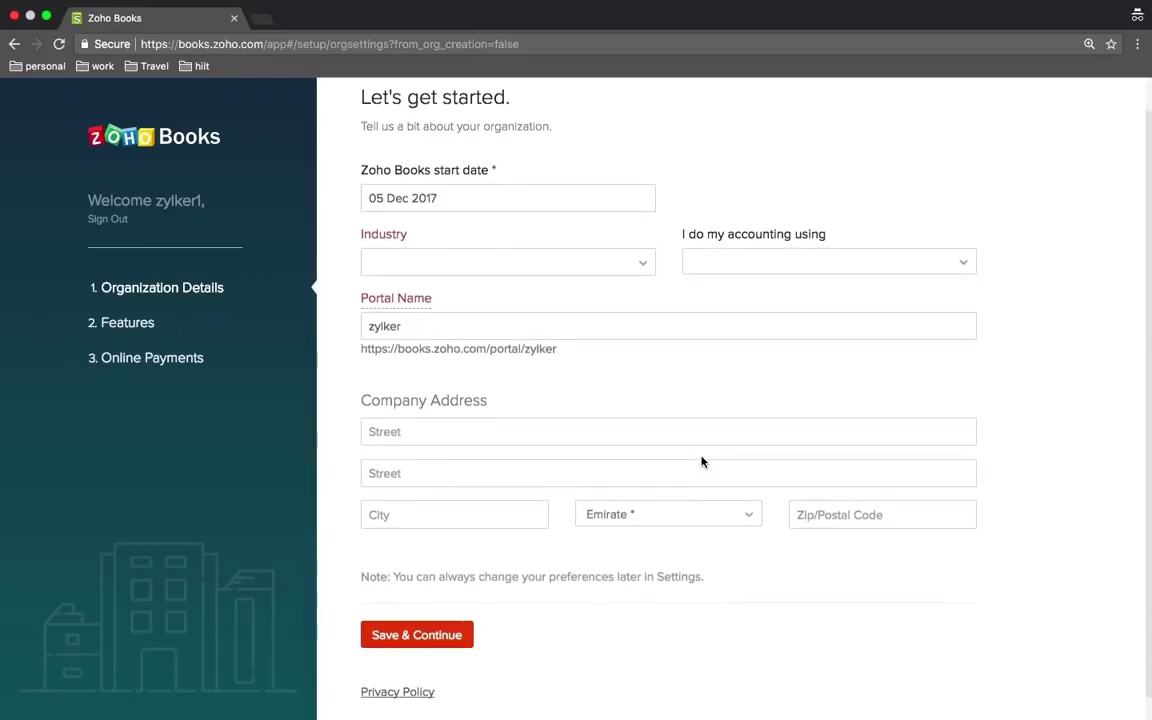
{"action": "scroll", "coordinate": [702, 462], "scroll_direction": "up", "scroll_amount": 1}
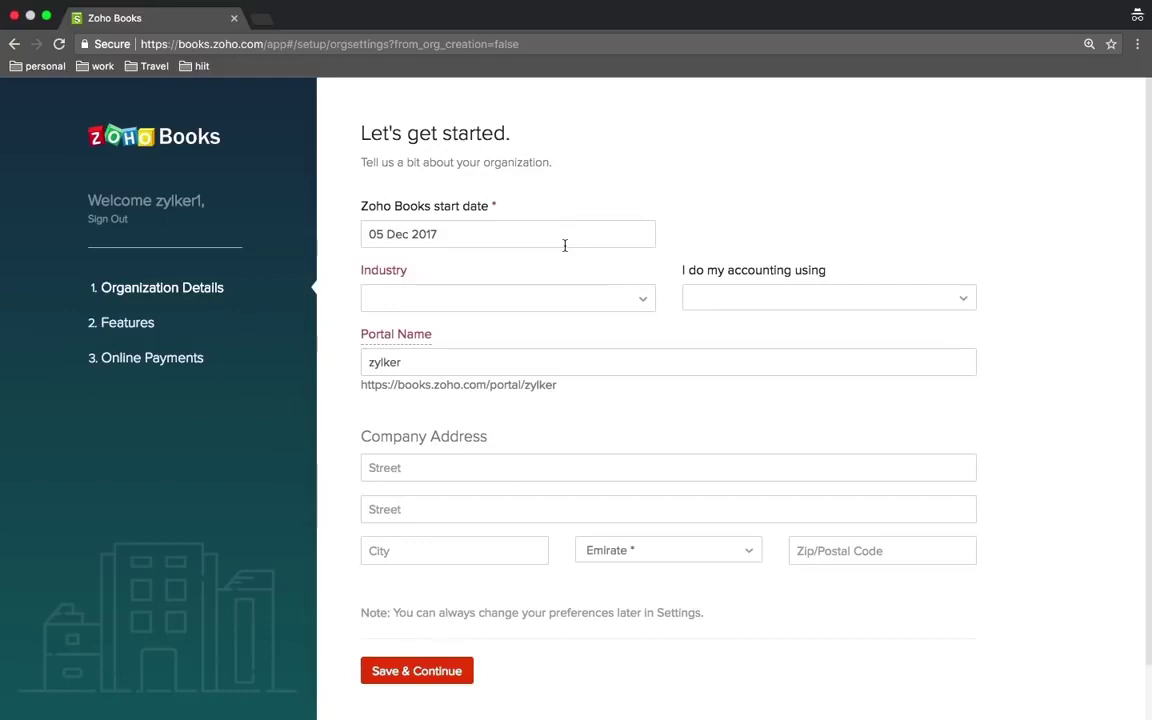
{"action": "left_click", "coordinate": [566, 298]}
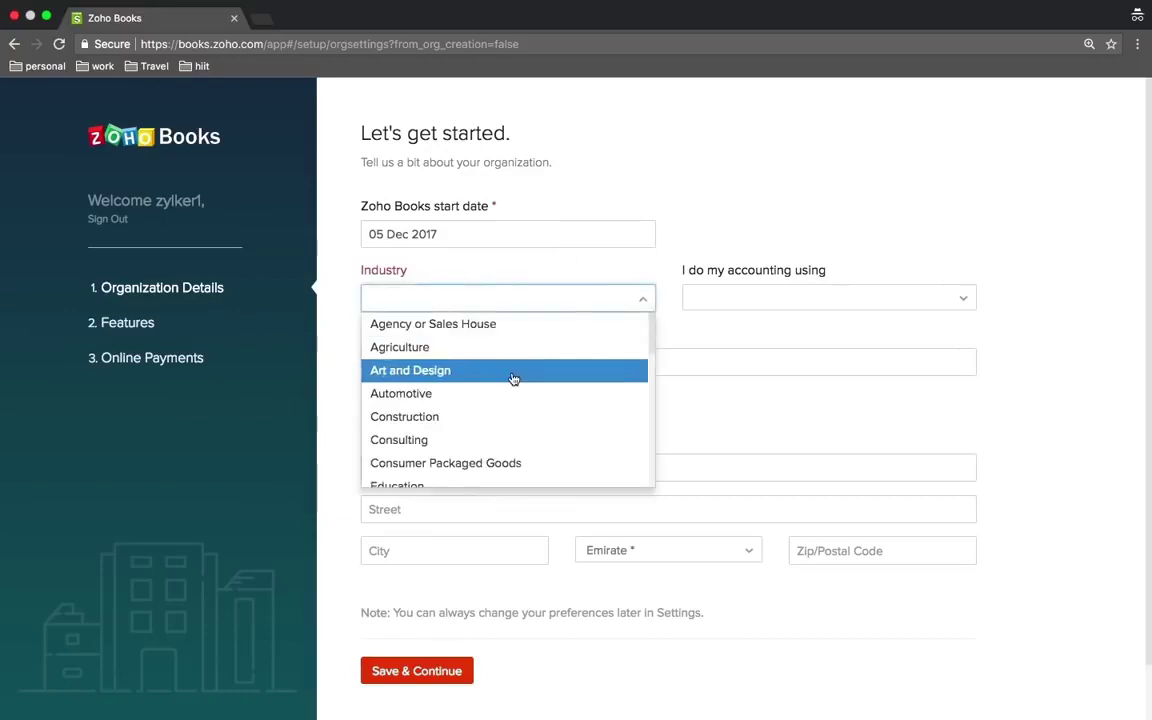
{"action": "left_click", "coordinate": [484, 416]}
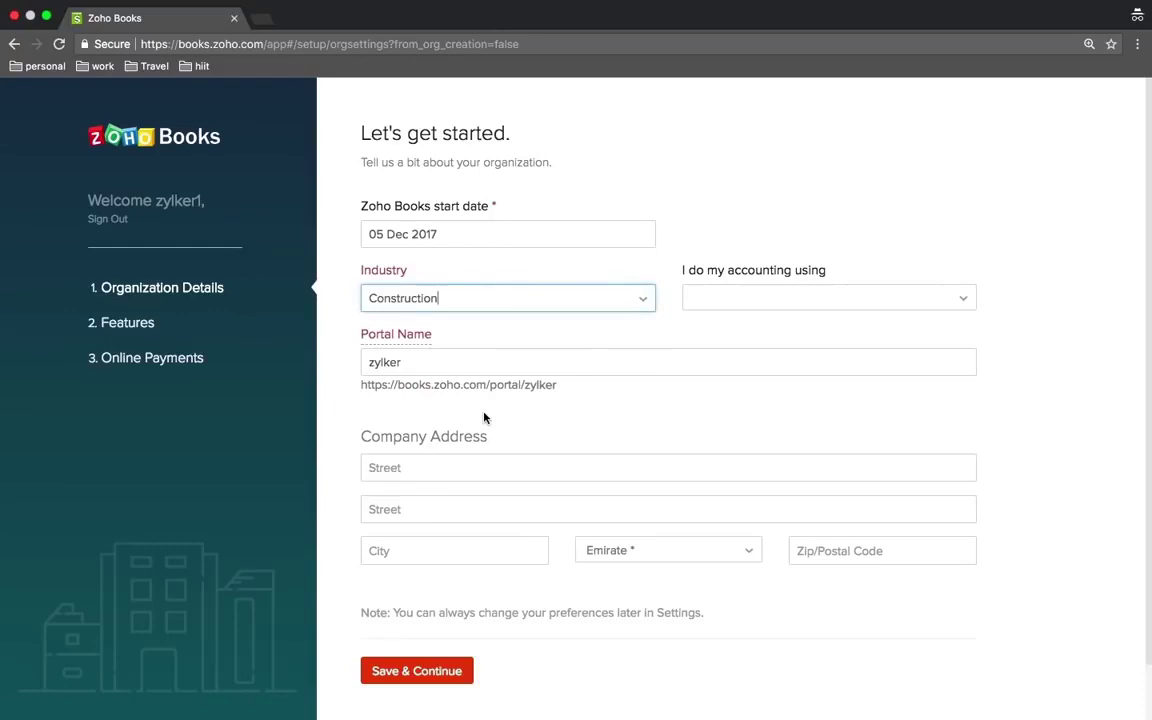
{"action": "left_click", "coordinate": [699, 367]}
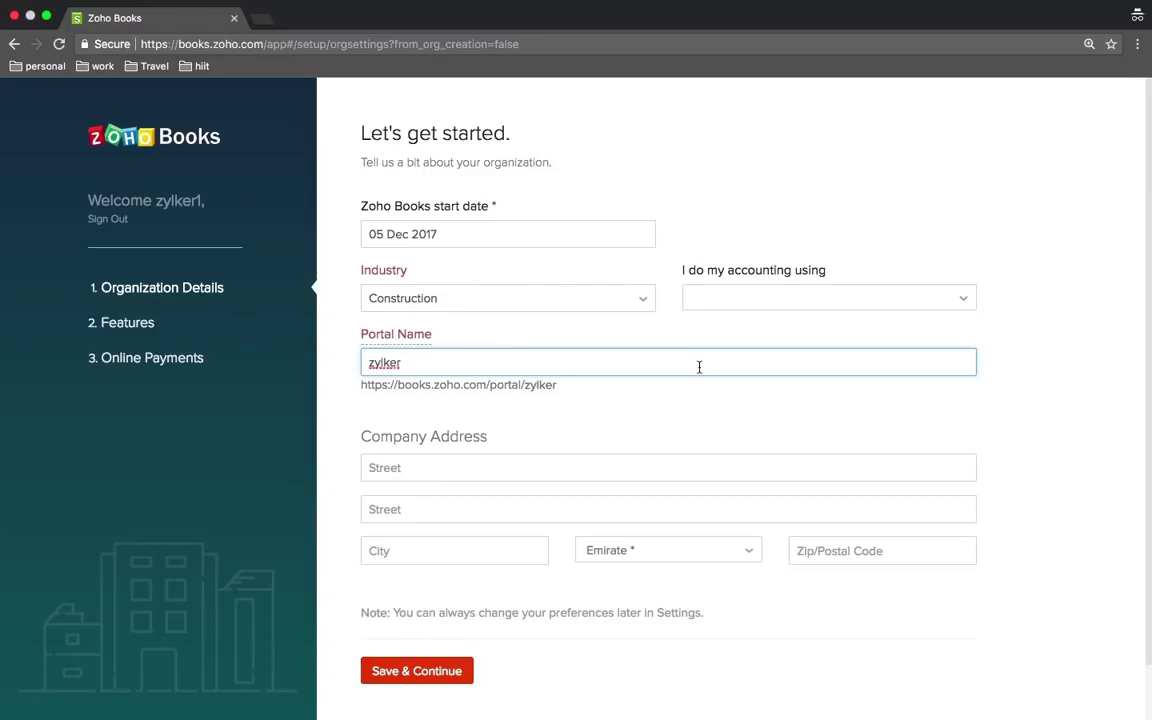
{"action": "key", "text": "BackSpace"}
{"action": "key", "text": "BackSpace"}
{"action": "type", "text": "01"}
{"action": "scroll", "coordinate": [458, 489], "scroll_direction": "down", "scroll_amount": 2}
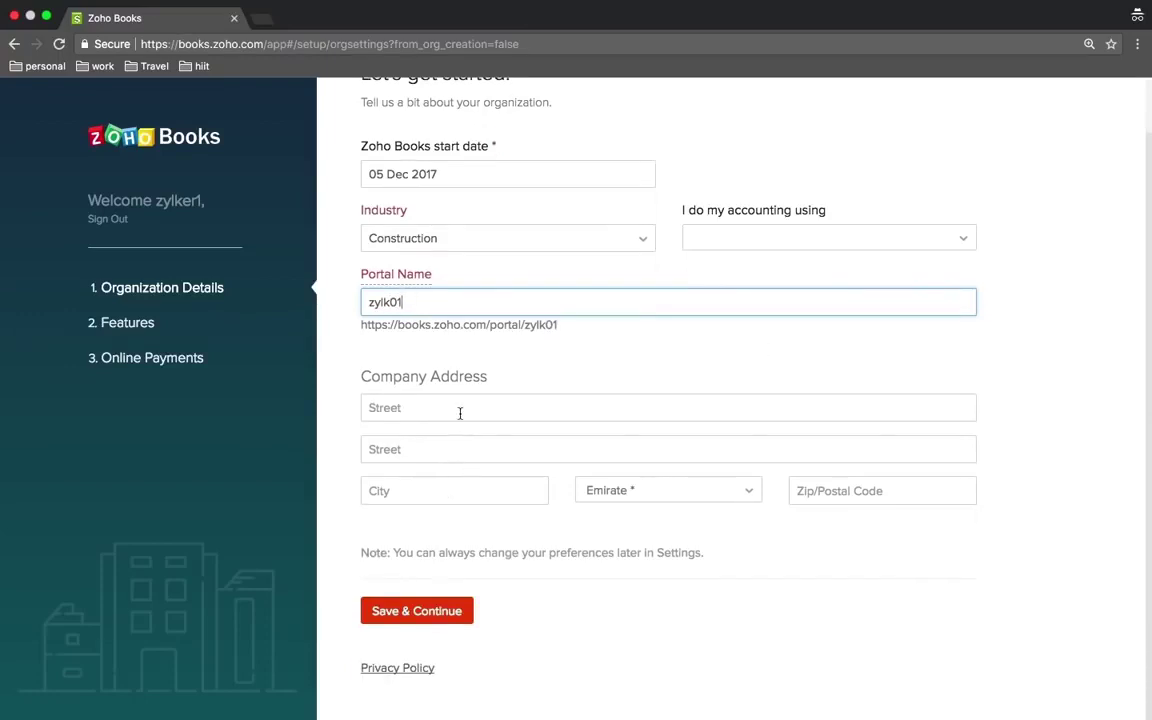
{"action": "left_click", "coordinate": [427, 612]}
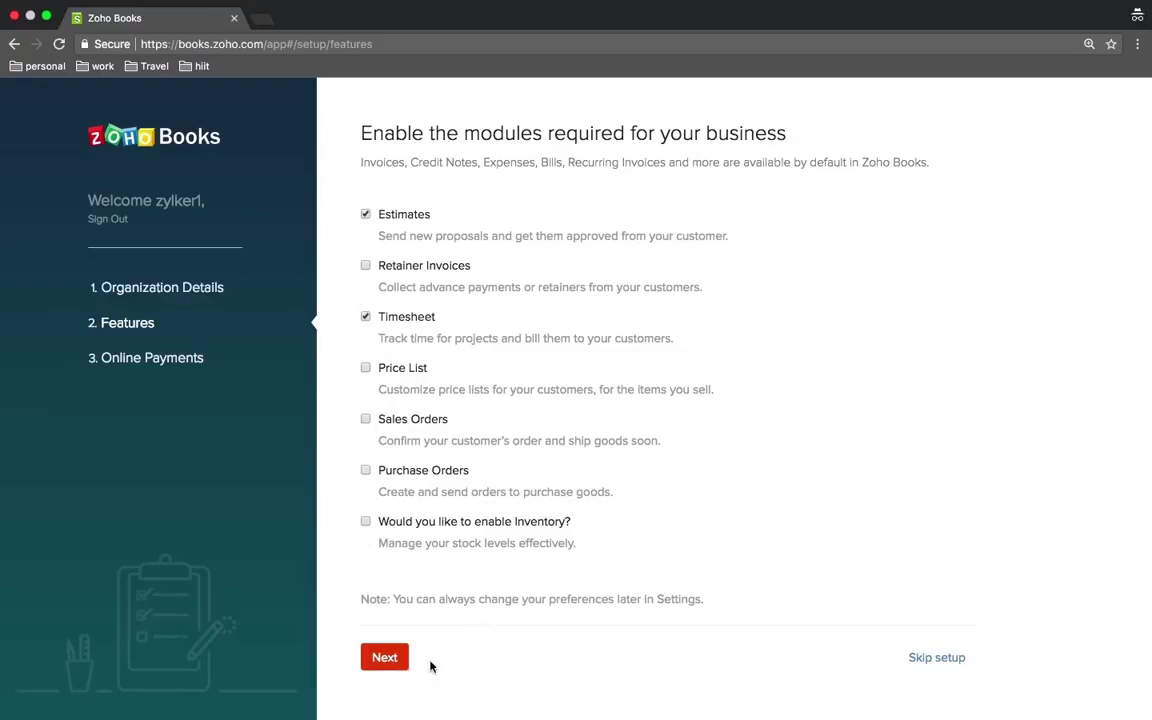
- Accept the chosen modules and browse the online payment gateways like PayPal and Stripe
{"action": "left_click", "coordinate": [386, 663]}
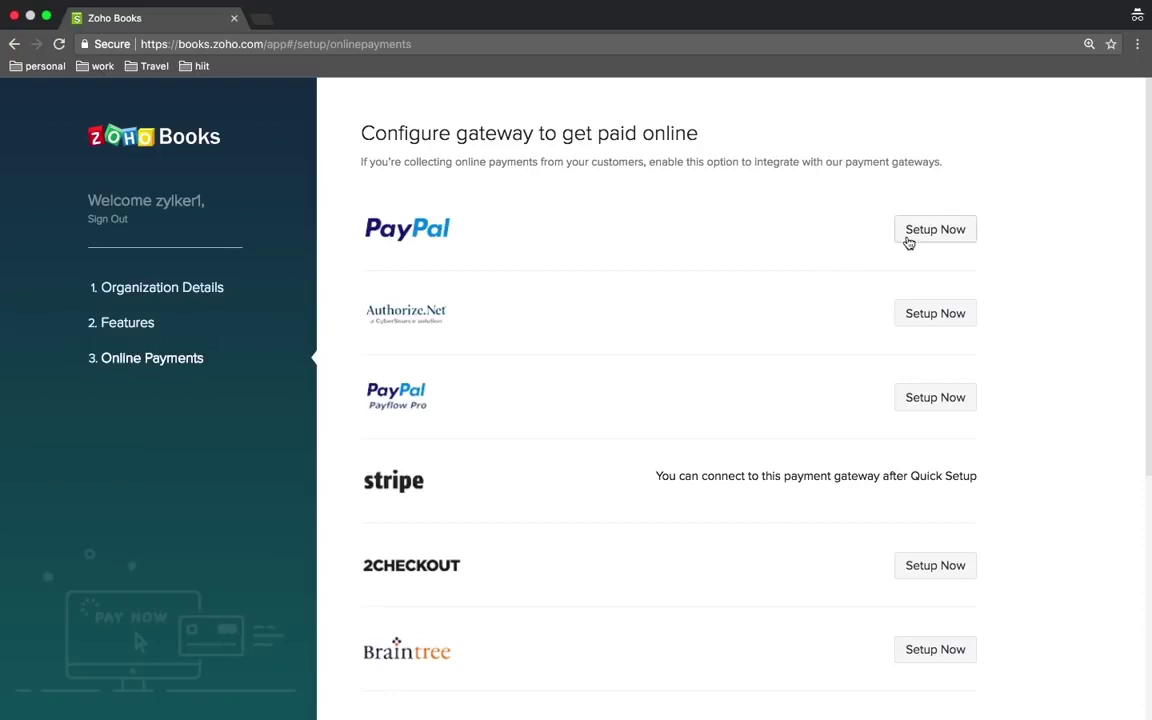
{"action": "scroll", "coordinate": [802, 348], "scroll_direction": "down", "scroll_amount": 1}
{"action": "scroll", "coordinate": [802, 348], "scroll_direction": "down", "scroll_amount": 5}
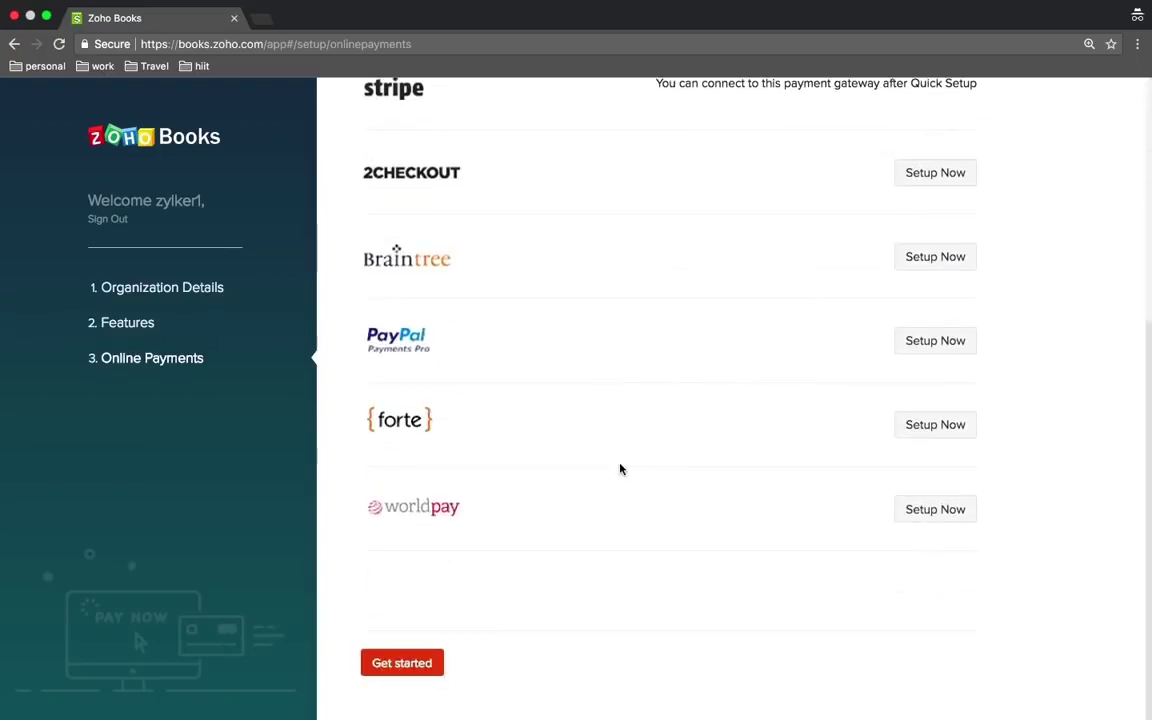
{"action": "scroll", "coordinate": [617, 468], "scroll_direction": "up", "scroll_amount": 5}
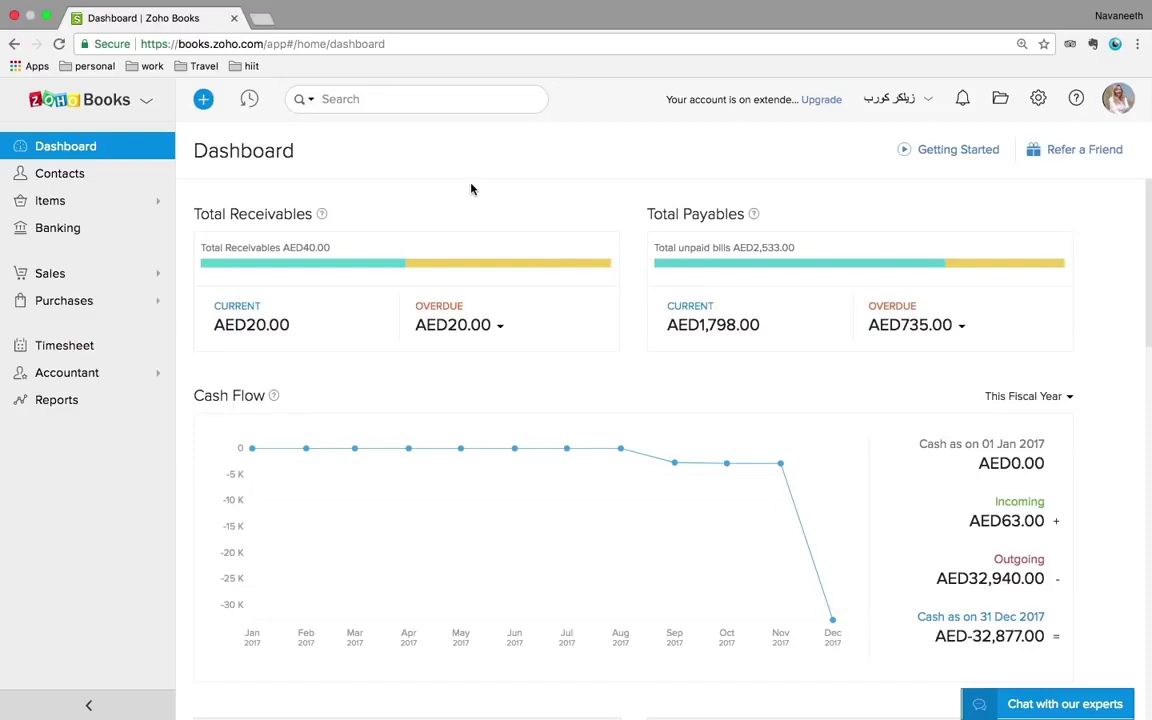
{"action": "scroll", "coordinate": [471, 189], "scroll_direction": "down", "scroll_amount": 2}
{"action": "scroll", "coordinate": [471, 189], "scroll_direction": "up", "scroll_amount": 2}
{"action": "scroll", "coordinate": [471, 189], "scroll_direction": "down", "scroll_amount": 1}
{"action": "scroll", "coordinate": [471, 189], "scroll_direction": "up", "scroll_amount": 1}
{"action": "scroll", "coordinate": [913, 216], "scroll_direction": "down", "scroll_amount": 1}
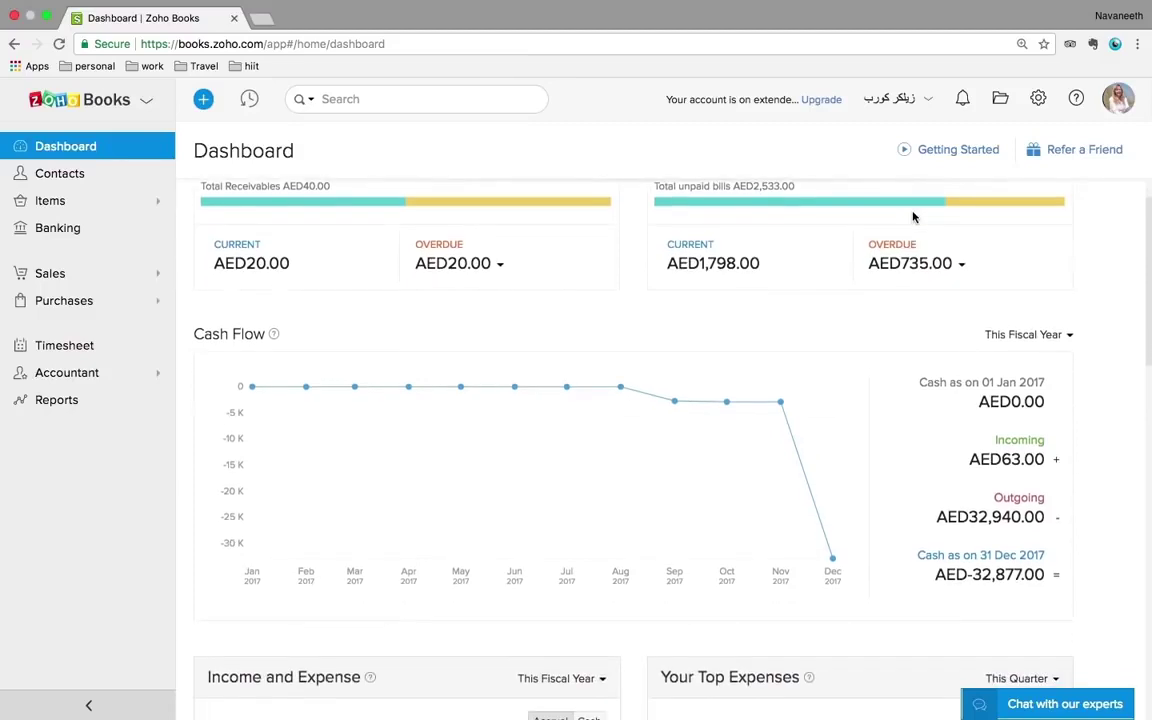
{"action": "left_click", "coordinate": [1055, 343]}
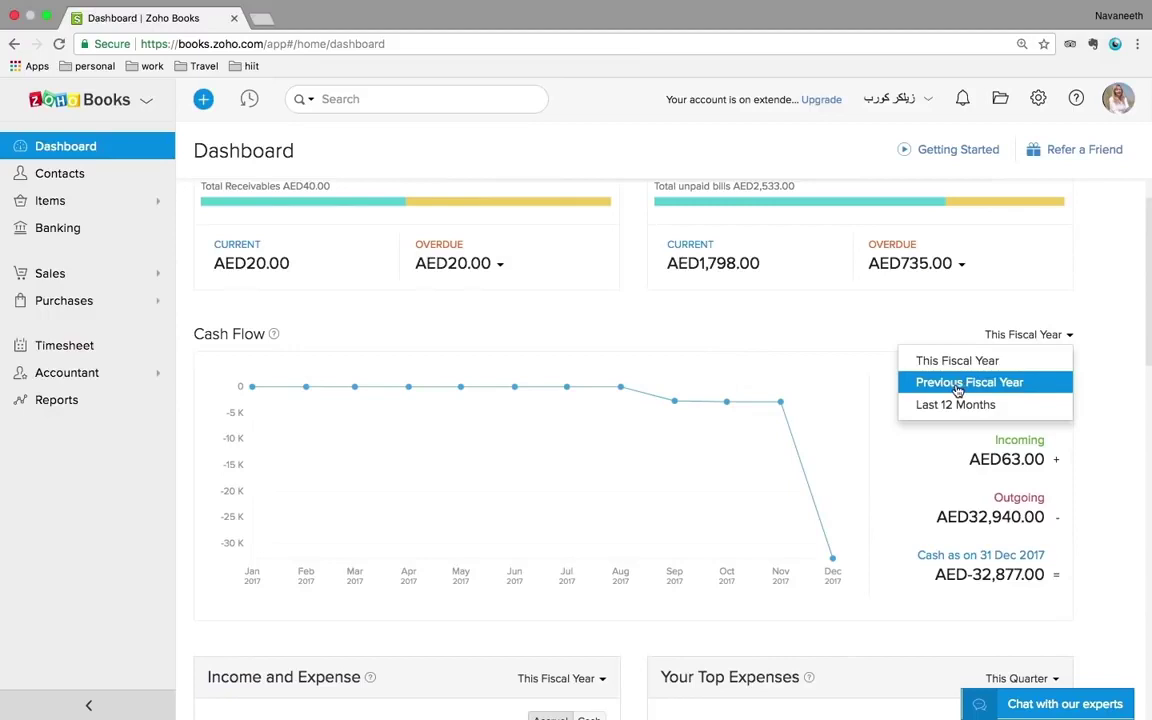
{"action": "left_click", "coordinate": [848, 313]}
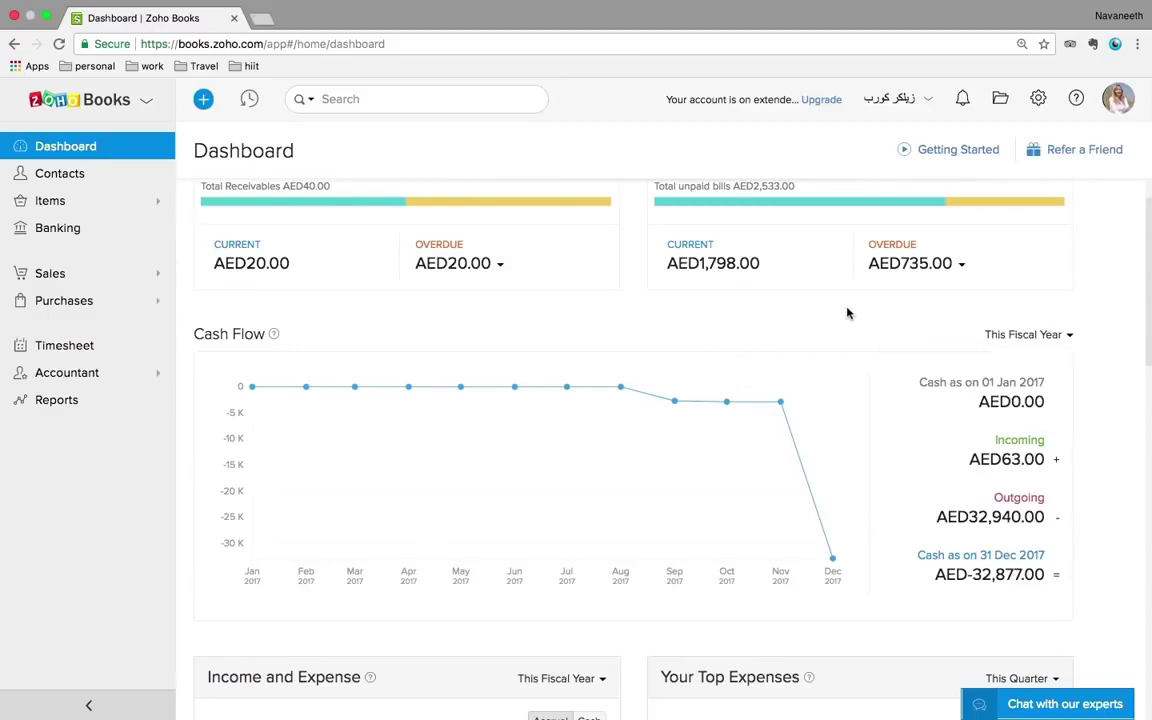
{"action": "scroll", "coordinate": [848, 313], "scroll_direction": "down", "scroll_amount": 5}
{"action": "scroll", "coordinate": [674, 334], "scroll_direction": "down", "scroll_amount": 3}
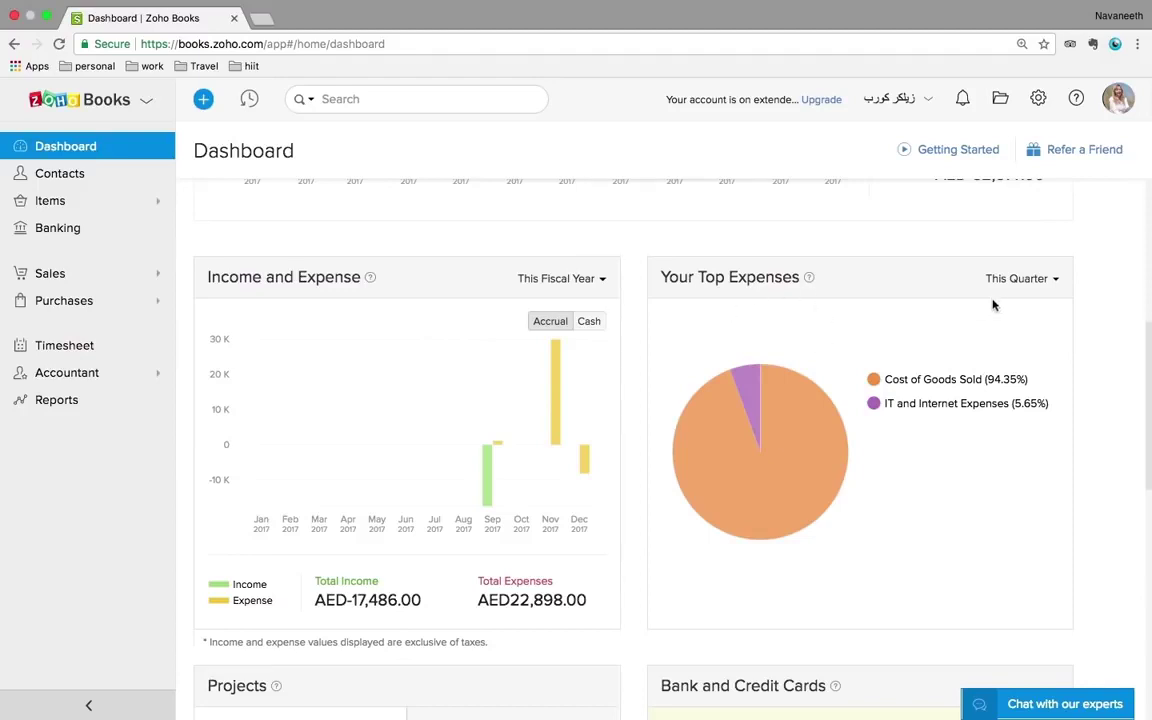
{"action": "left_click", "coordinate": [1018, 288]}
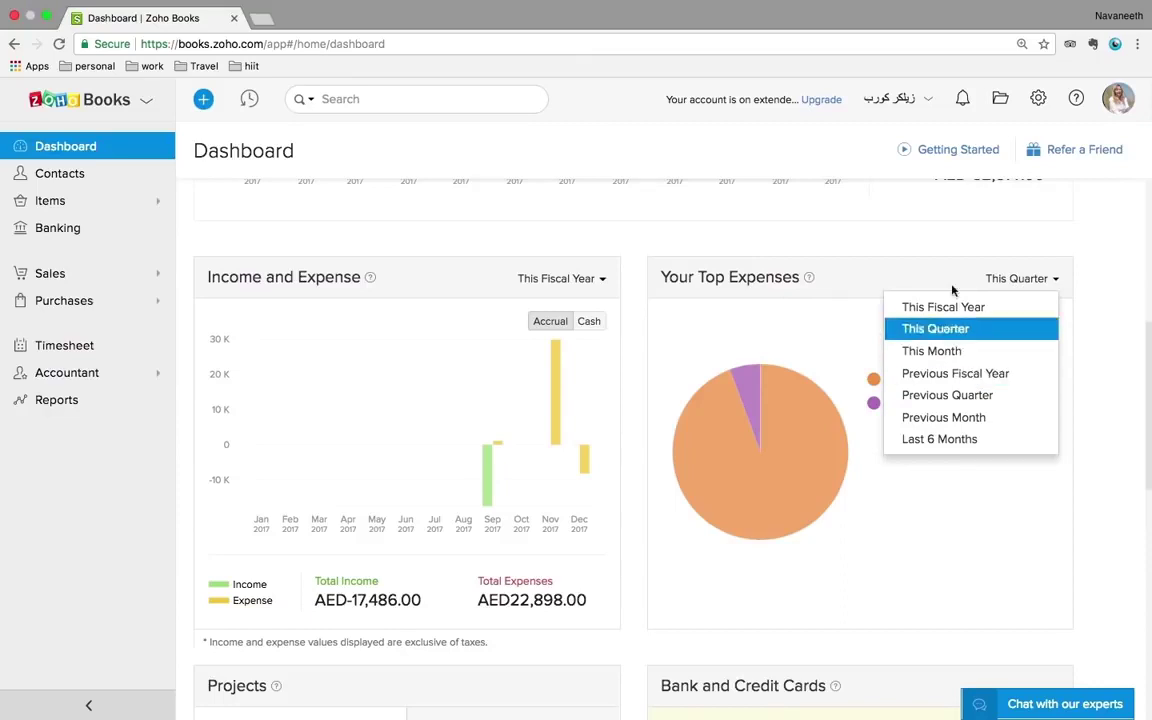
{"action": "left_click", "coordinate": [947, 254]}
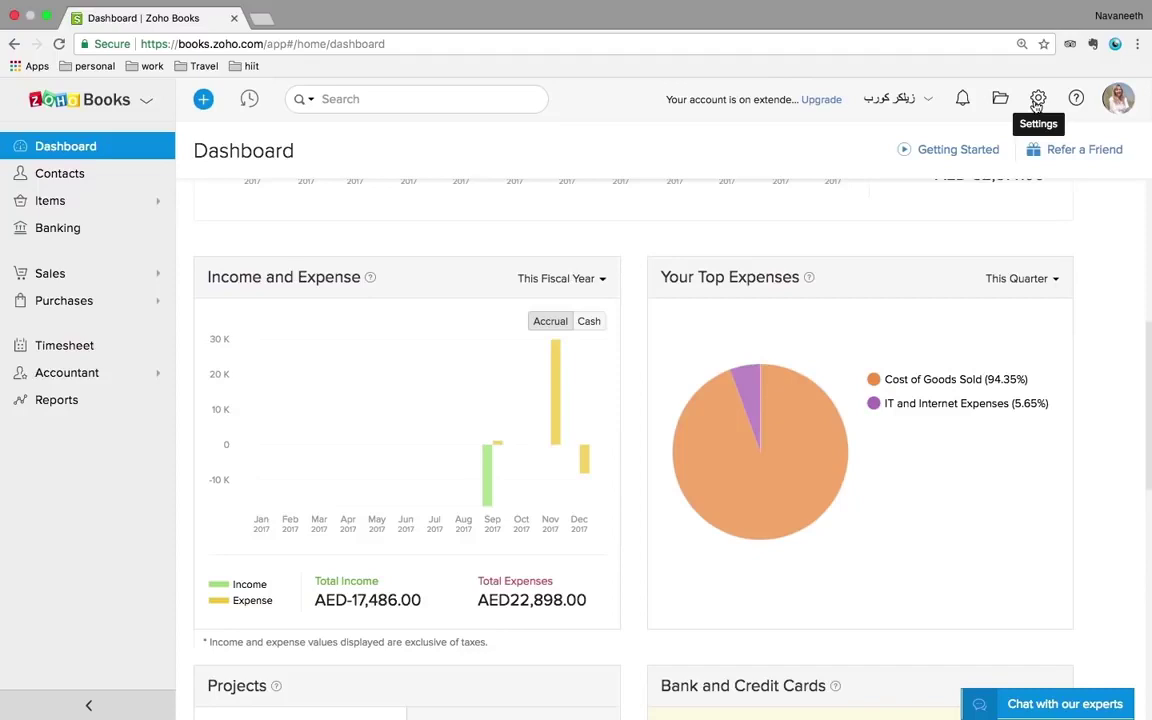
- Look through the Organization Profile settings, then go to Opening Balances showing Inventory Asset 100000.00
{"action": "left_click", "coordinate": [1037, 100]}
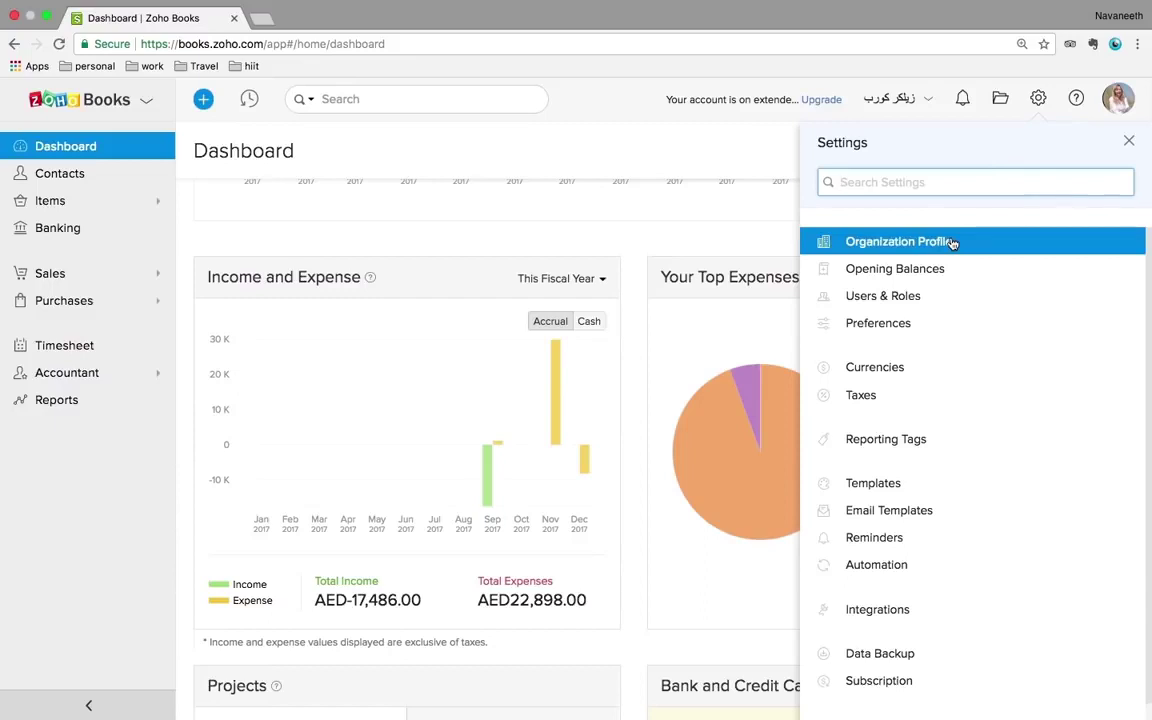
{"action": "left_click", "coordinate": [983, 245]}
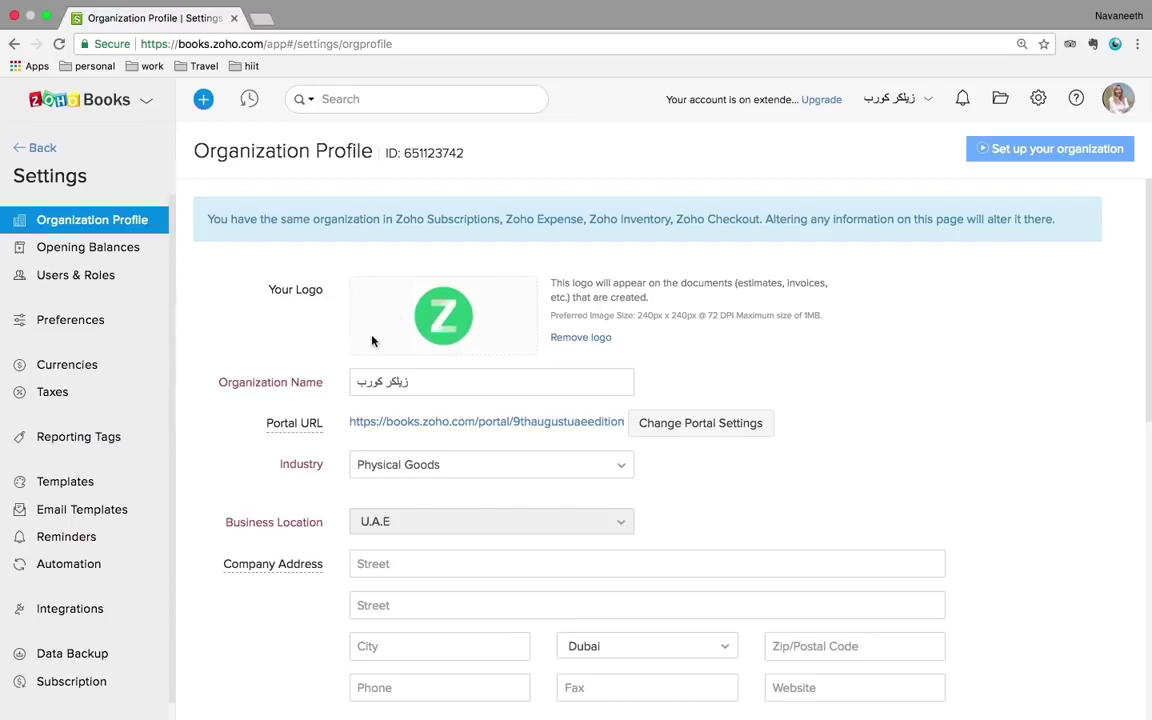
{"action": "scroll", "coordinate": [292, 350], "scroll_direction": "down", "scroll_amount": 1}
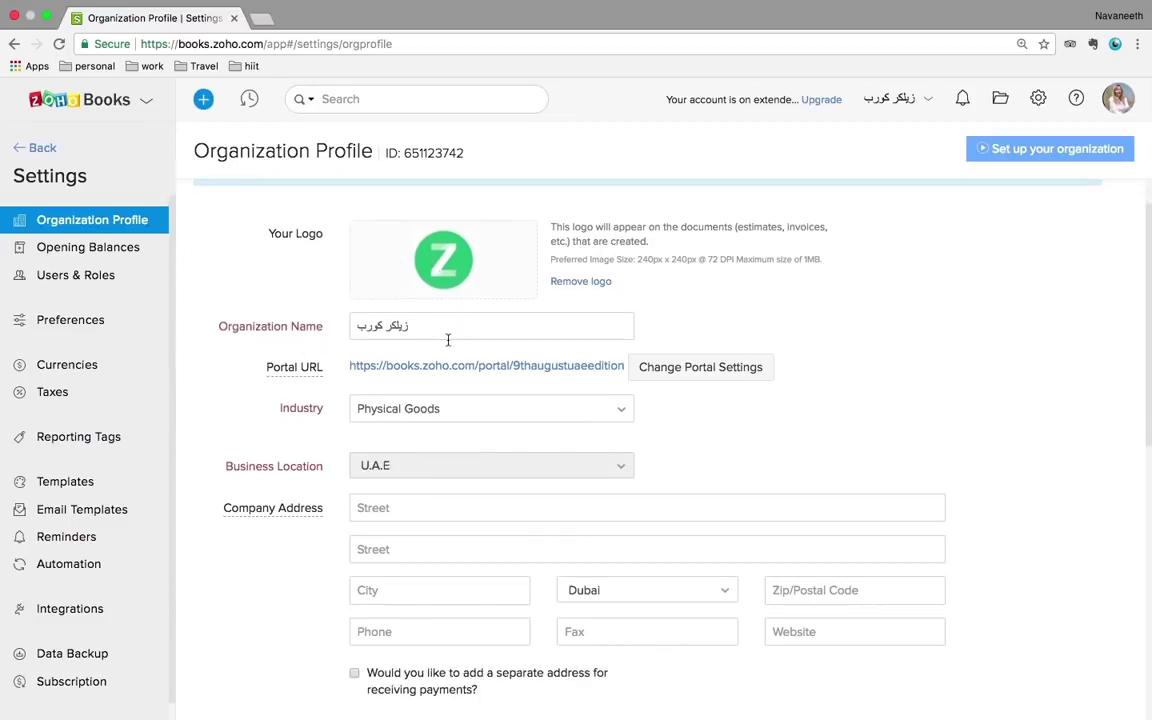
{"action": "scroll", "coordinate": [440, 330], "scroll_direction": "down", "scroll_amount": 1}
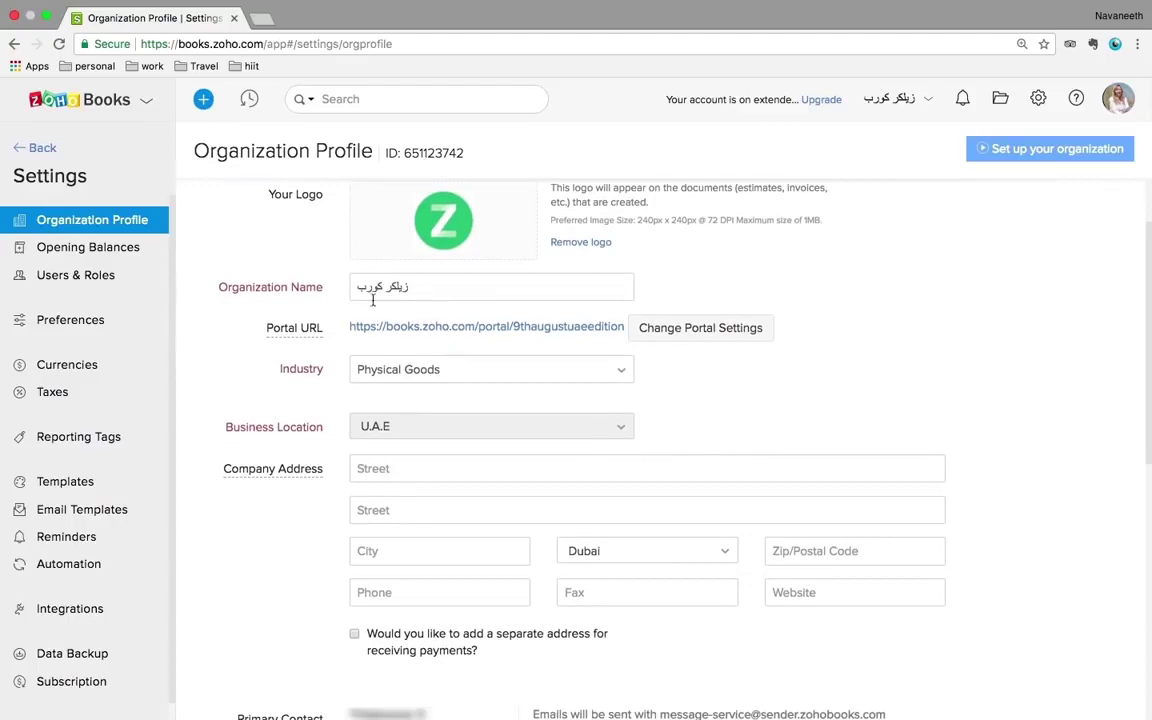
{"action": "scroll", "coordinate": [319, 344], "scroll_direction": "down", "scroll_amount": 1}
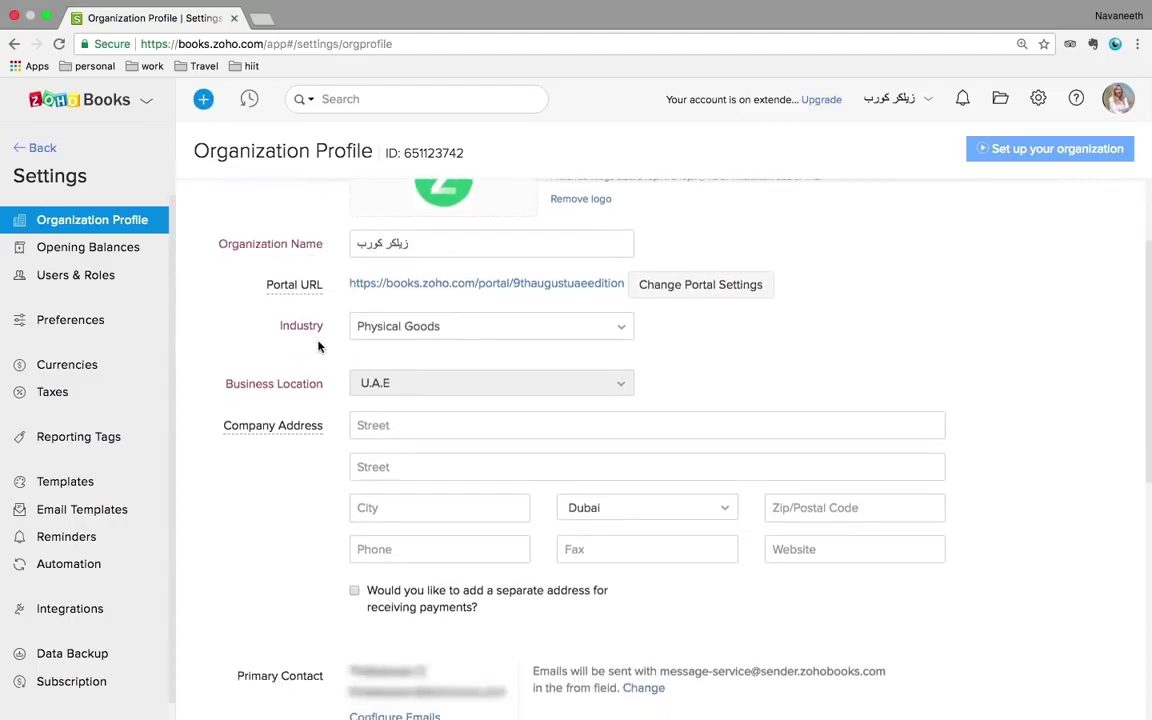
{"action": "scroll", "coordinate": [440, 330], "scroll_direction": "down", "scroll_amount": 1}
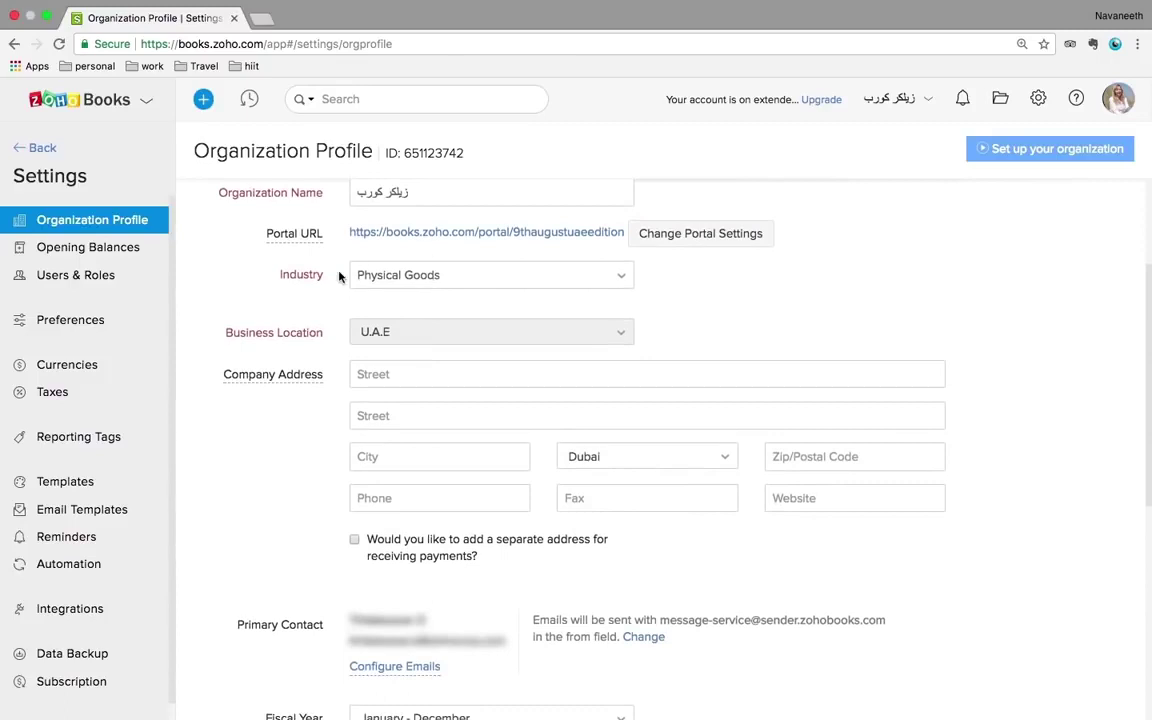
{"action": "scroll", "coordinate": [338, 277], "scroll_direction": "down", "scroll_amount": 1}
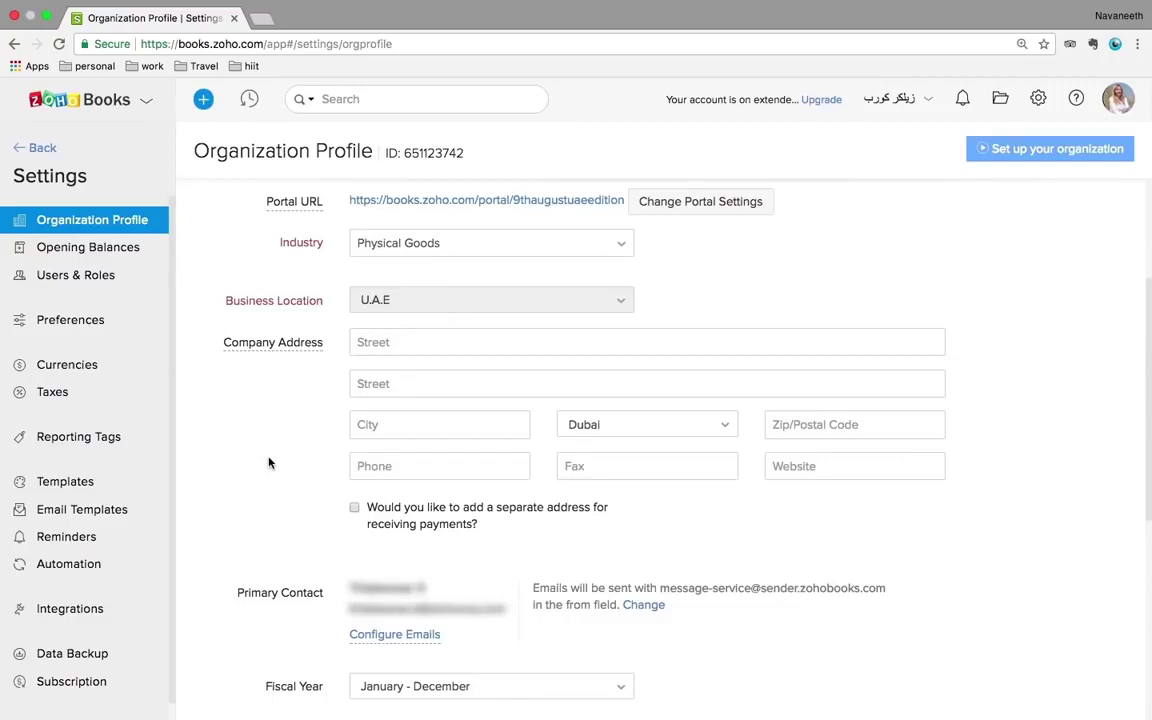
{"action": "scroll", "coordinate": [268, 462], "scroll_direction": "down", "scroll_amount": 5}
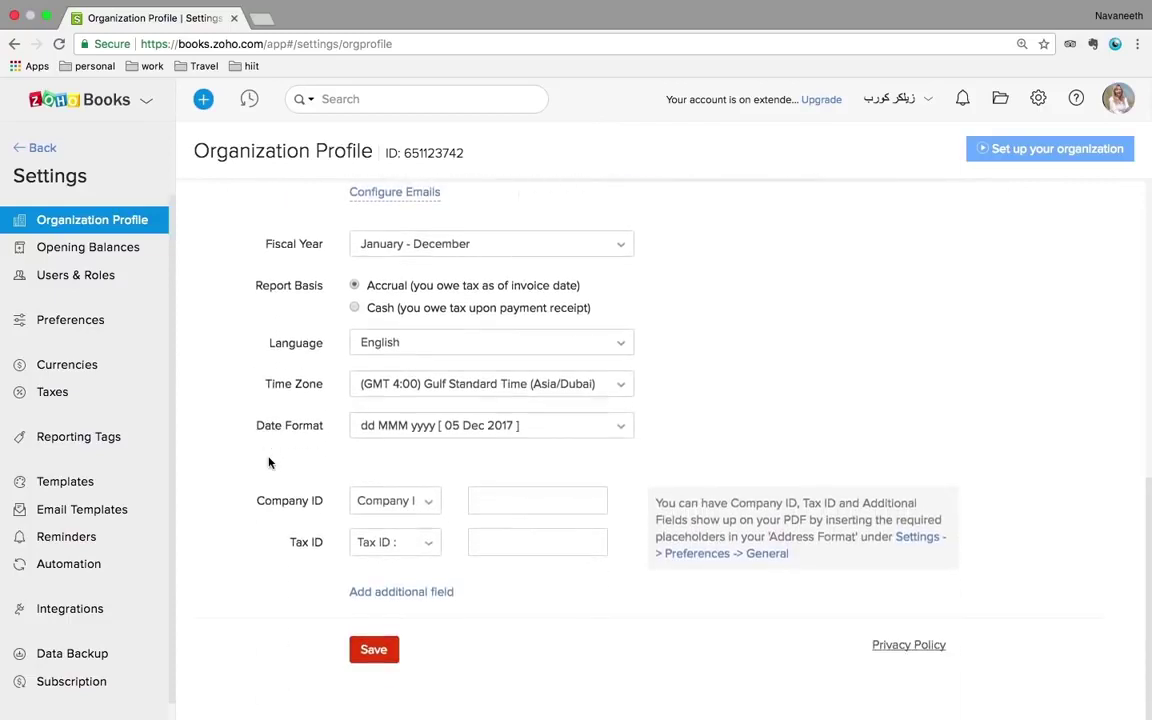
{"action": "left_click", "coordinate": [116, 255]}
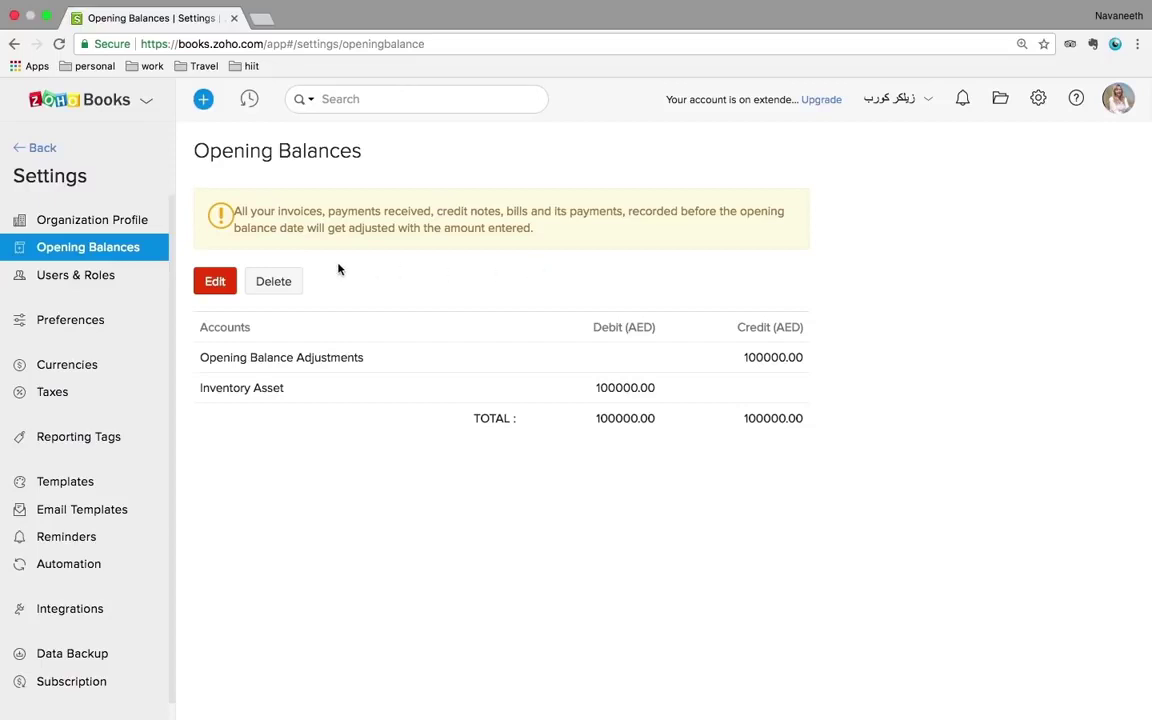
- Open the opening balances edit form dated 01 Sep 2017 and look over the account rows
{"action": "left_click", "coordinate": [218, 284]}
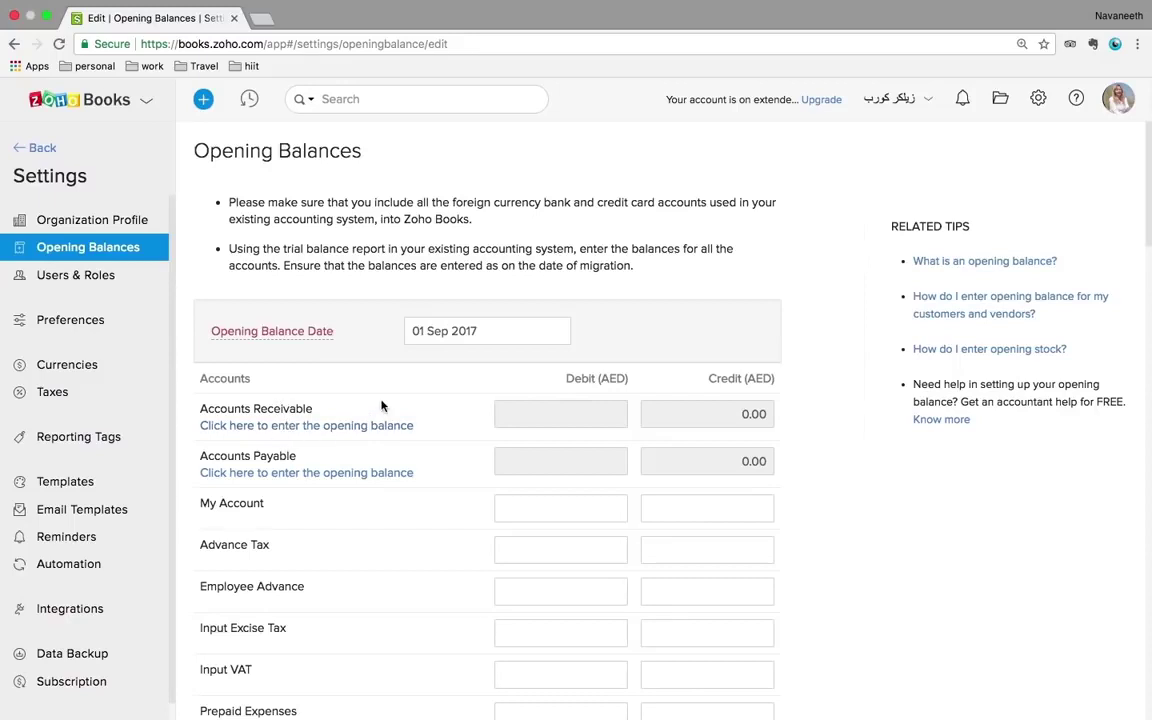
{"action": "scroll", "coordinate": [409, 441], "scroll_direction": "down", "scroll_amount": 2}
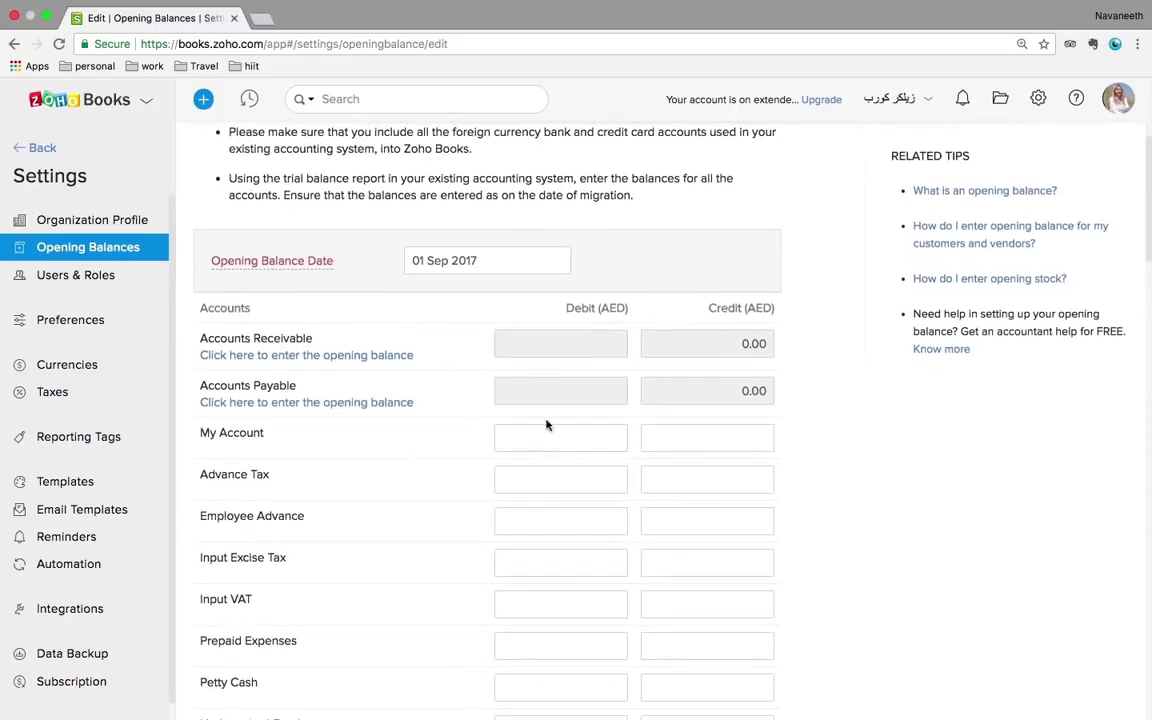
{"action": "scroll", "coordinate": [691, 473], "scroll_direction": "down", "scroll_amount": 5}
{"action": "scroll", "coordinate": [691, 473], "scroll_direction": "up", "scroll_amount": 7}
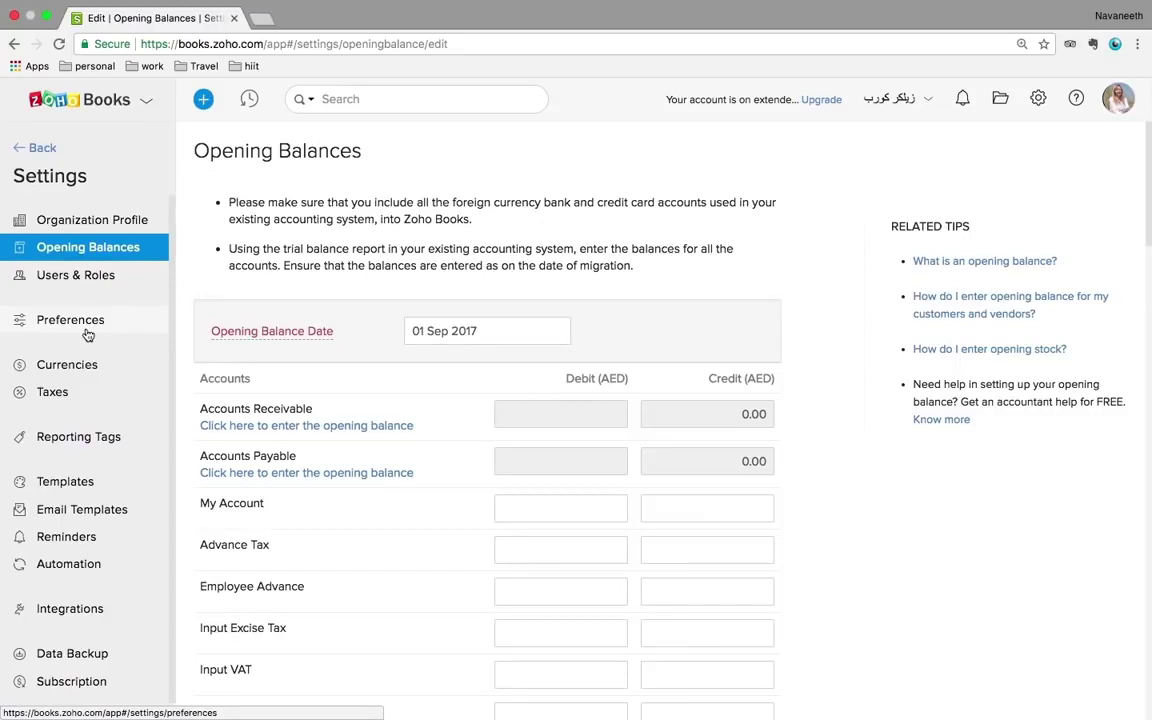
- Go to Taxes and view the tax rates: Standard Rate 5% and Zero Rate 0%
{"action": "left_click", "coordinate": [64, 393]}
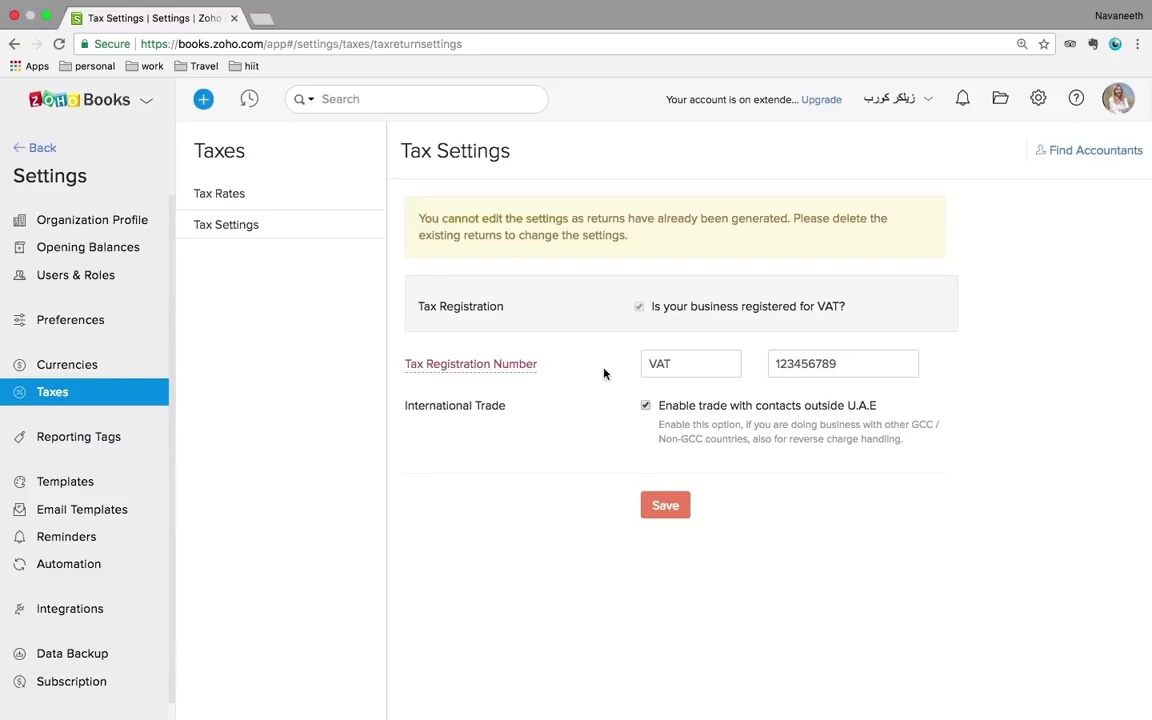
{"action": "left_click", "coordinate": [242, 199]}
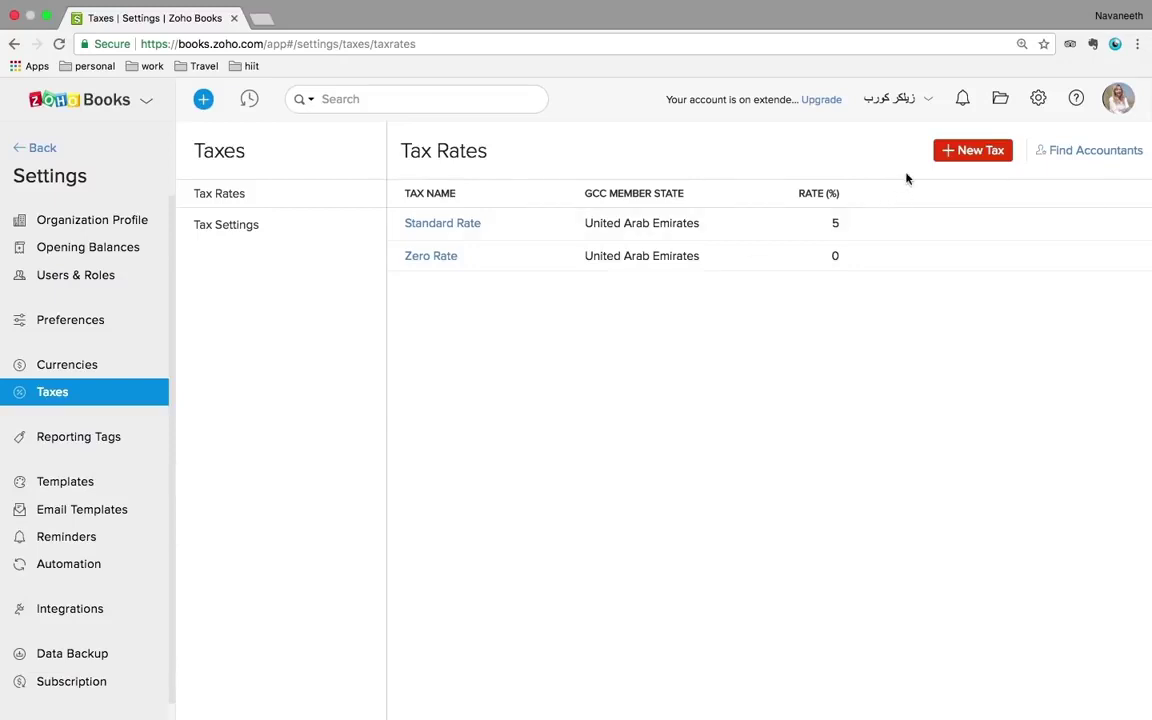
- Open a blank New Tax form from the Tax Rates page
{"action": "left_click", "coordinate": [962, 150]}
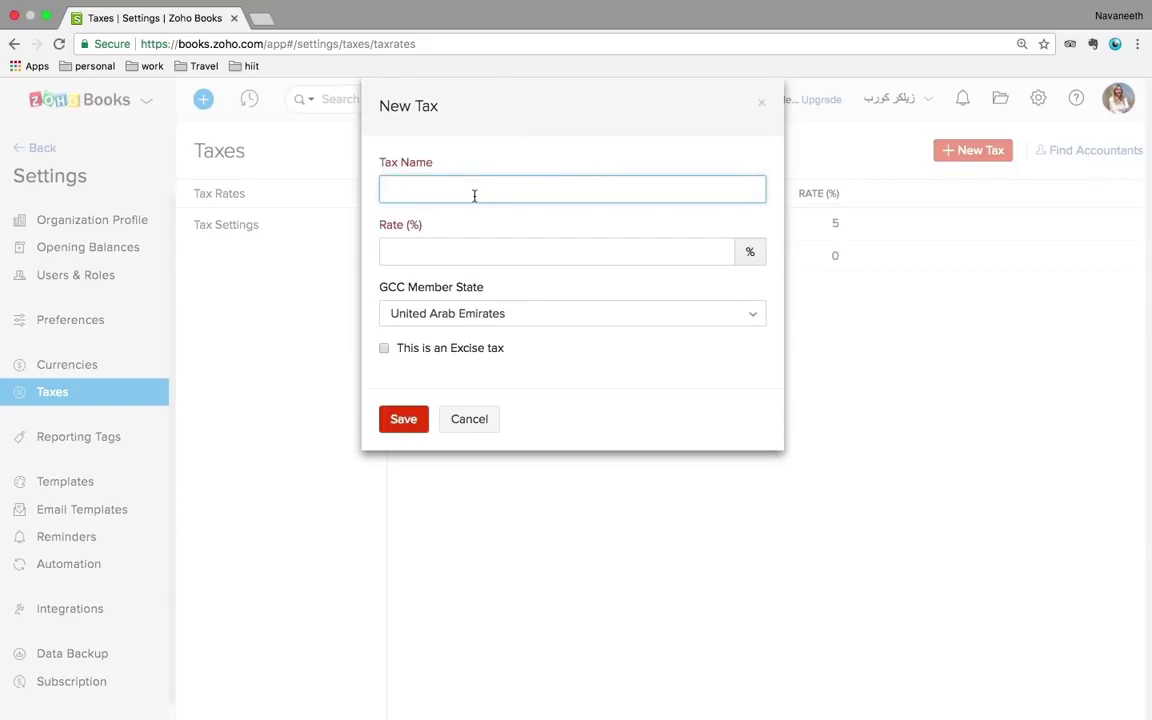
- Select the Rate (%) field, then cancel the New Tax form without saving
{"action": "left_click", "coordinate": [460, 254]}
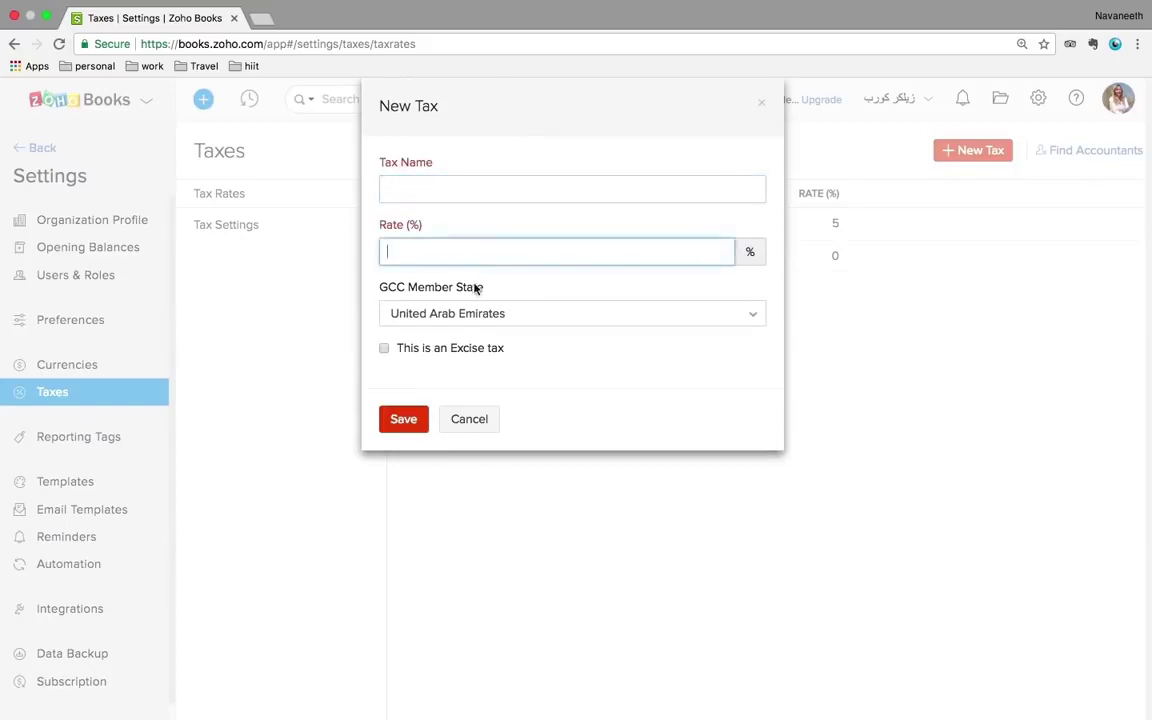
{"action": "left_click", "coordinate": [452, 428]}
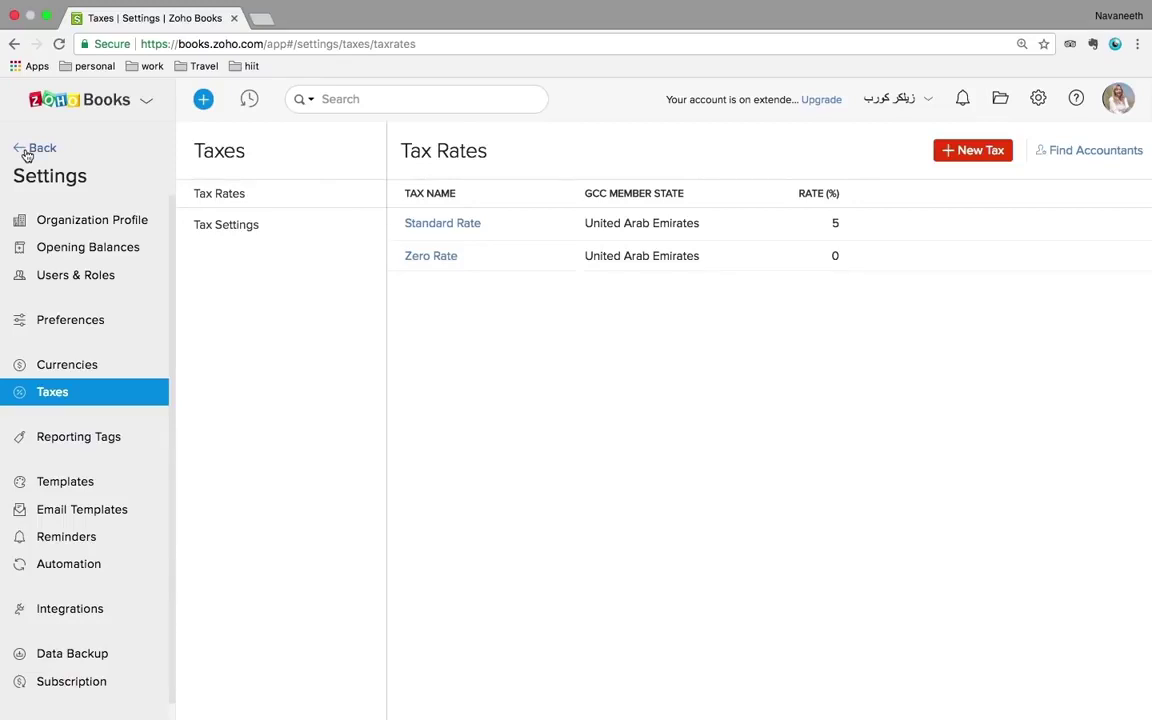
- Return from Settings to the Dashboard, expand and collapse Accountant, and go to Contacts
{"action": "left_click", "coordinate": [27, 152]}
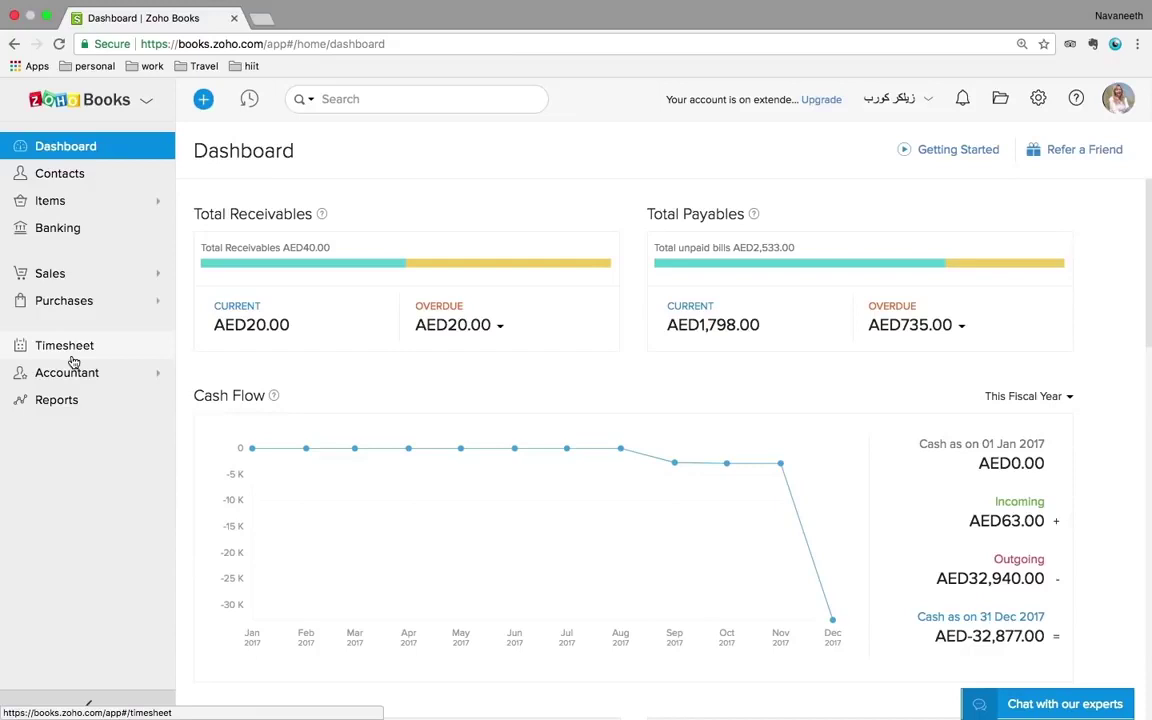
{"action": "left_click", "coordinate": [66, 372]}
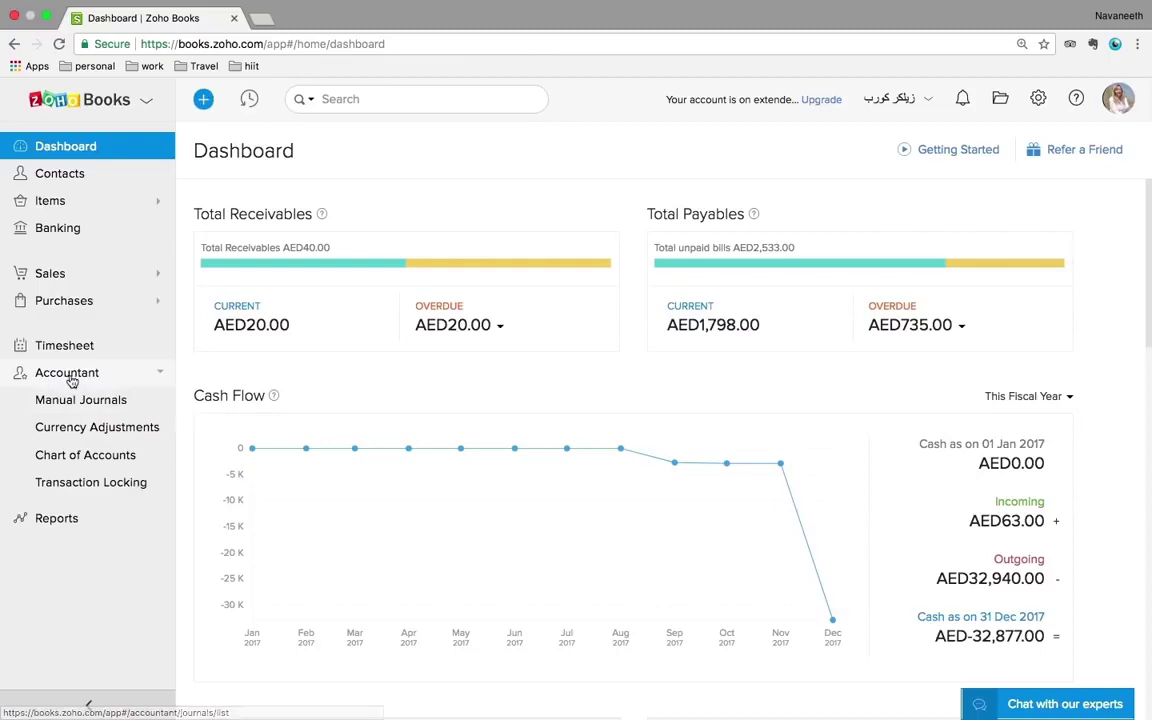
{"action": "left_click", "coordinate": [70, 374]}
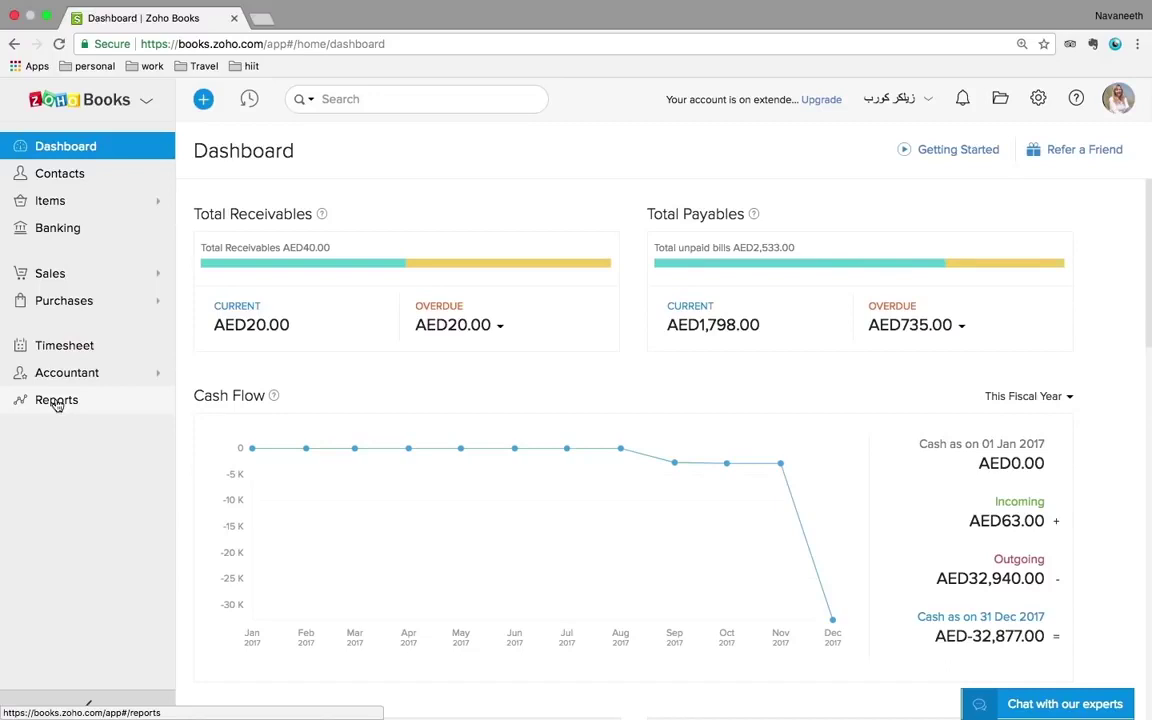
{"action": "left_click", "coordinate": [61, 180]}
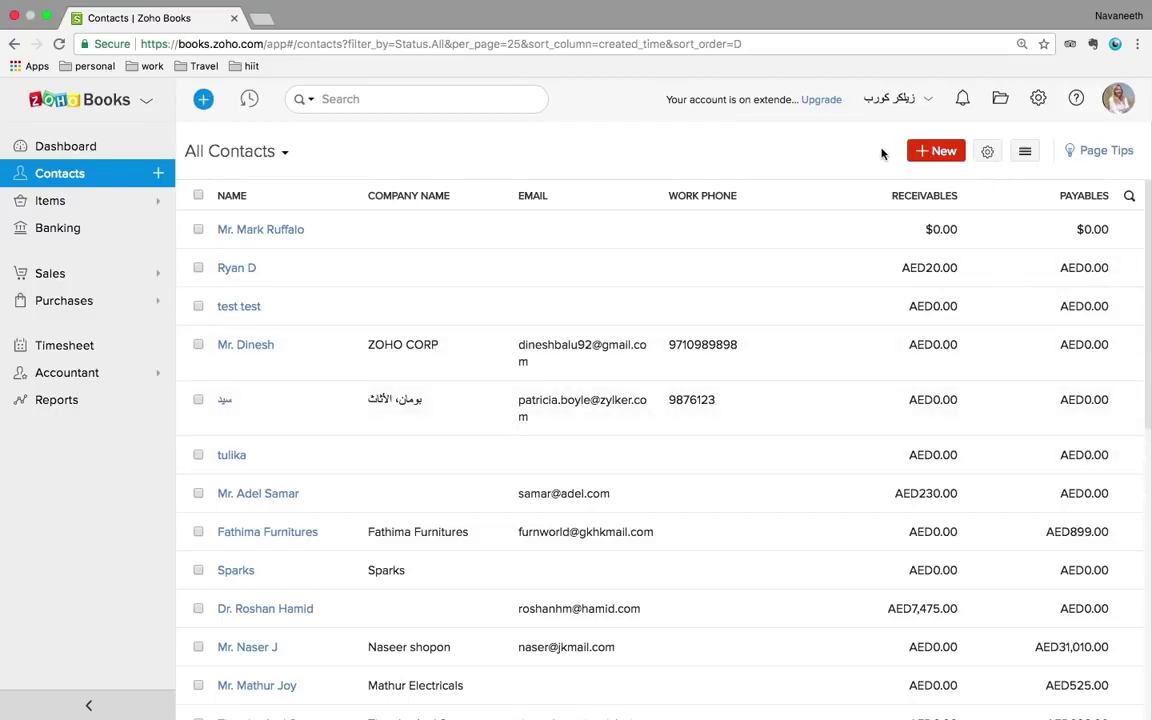
- Start a new customer contact, select the Company Name field and check the VAT Treatment options
{"action": "left_click", "coordinate": [938, 151]}
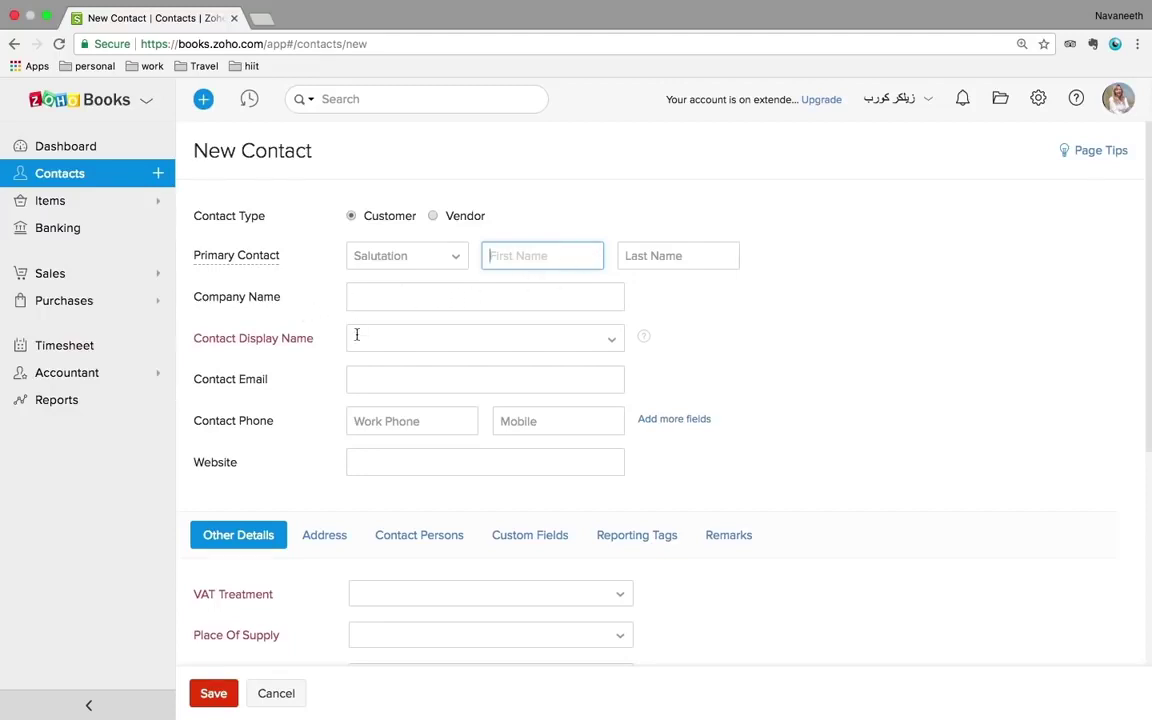
{"action": "left_click", "coordinate": [377, 298]}
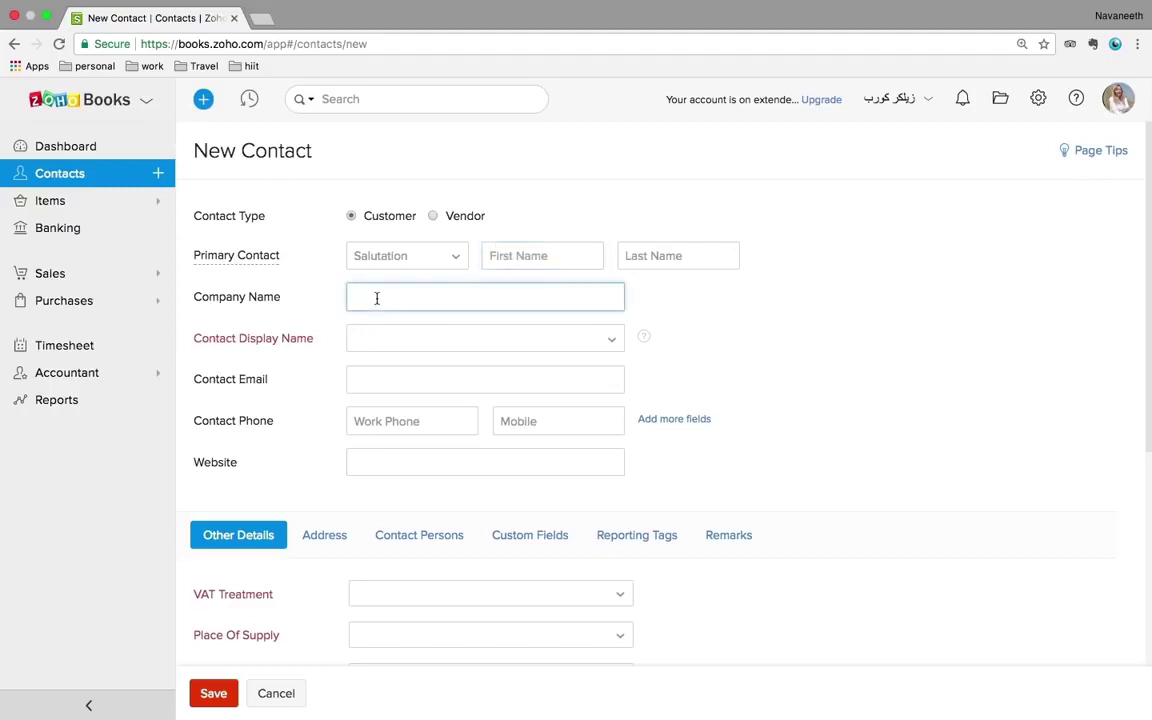
{"action": "scroll", "coordinate": [377, 298], "scroll_direction": "down", "scroll_amount": 1}
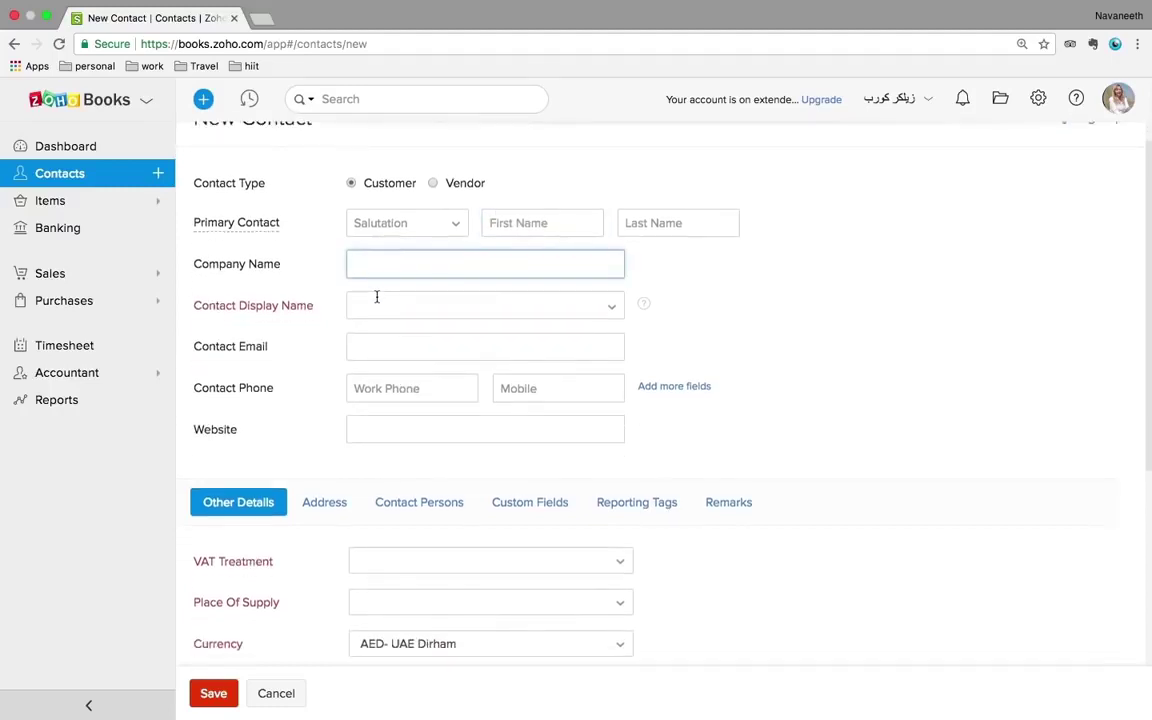
{"action": "scroll", "coordinate": [377, 298], "scroll_direction": "down", "scroll_amount": 1}
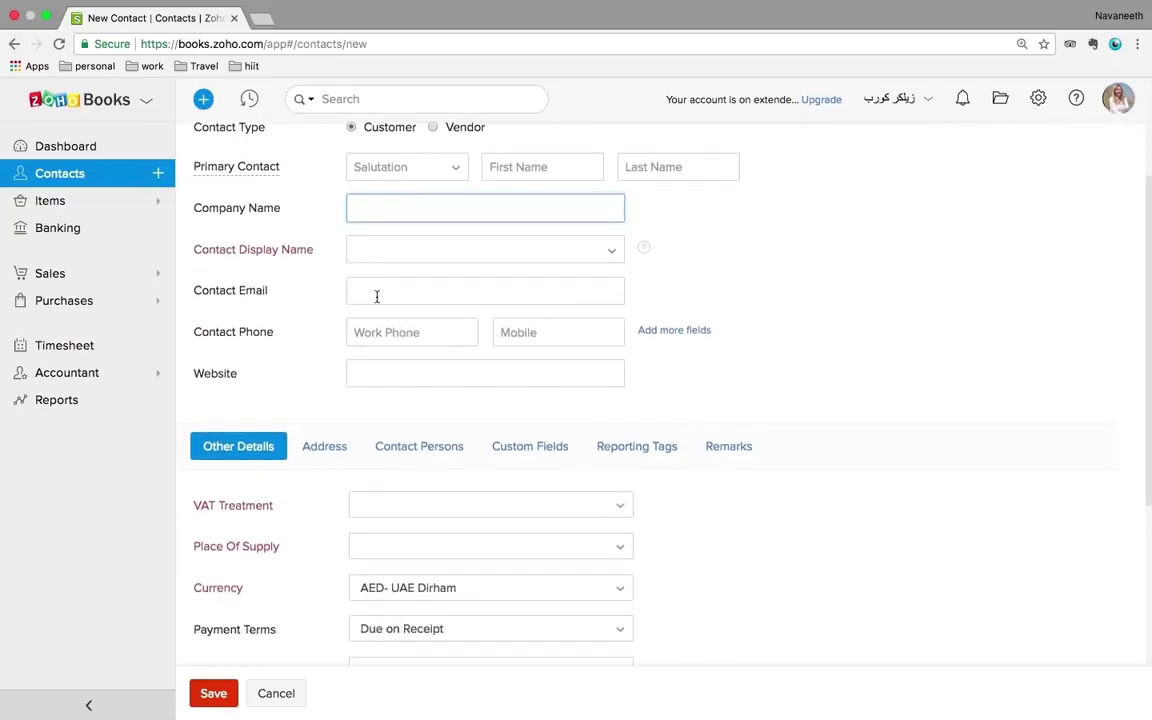
{"action": "scroll", "coordinate": [377, 296], "scroll_direction": "down", "scroll_amount": 3}
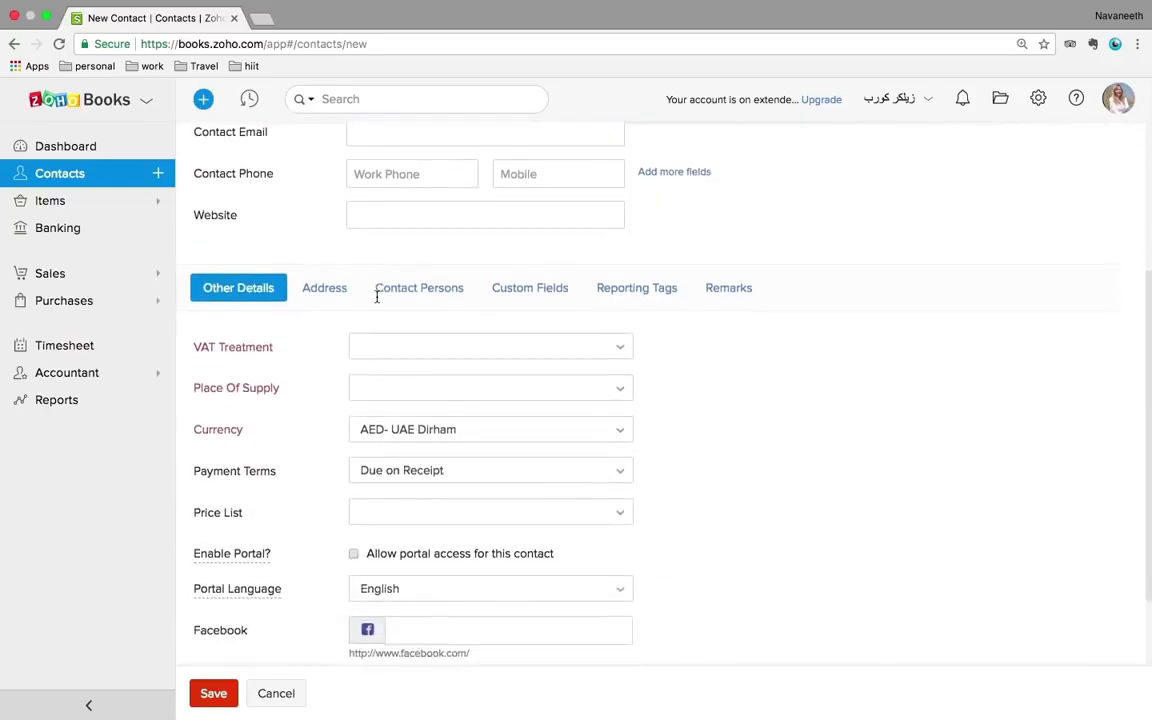
{"action": "left_click", "coordinate": [417, 336]}
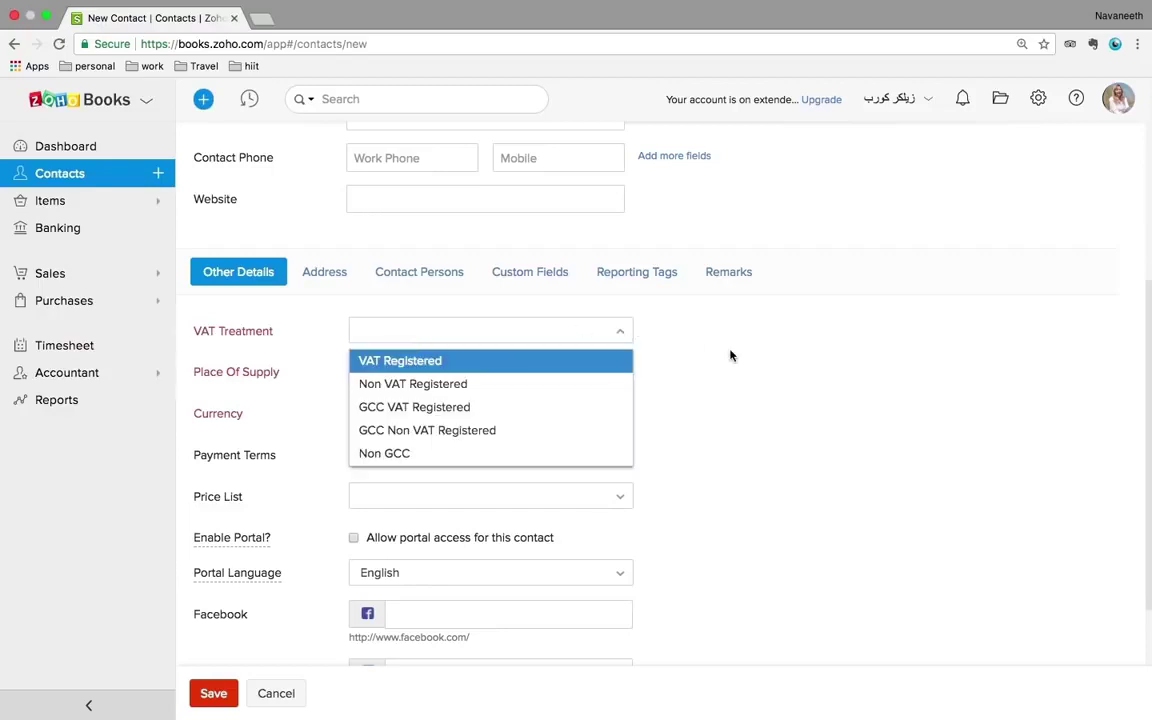
{"action": "scroll", "coordinate": [796, 344], "scroll_direction": "up", "scroll_amount": 3}
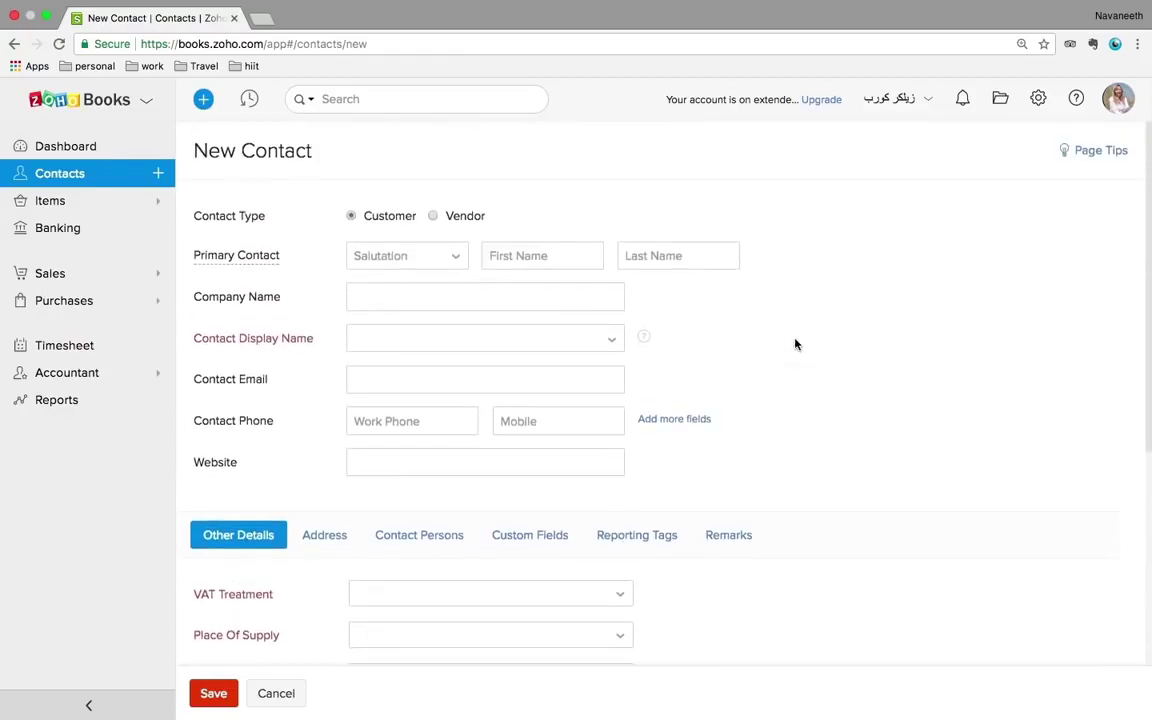
- Enter the contact's first and last name and use first-then-last as the display name
{"action": "left_click", "coordinate": [516, 257]}
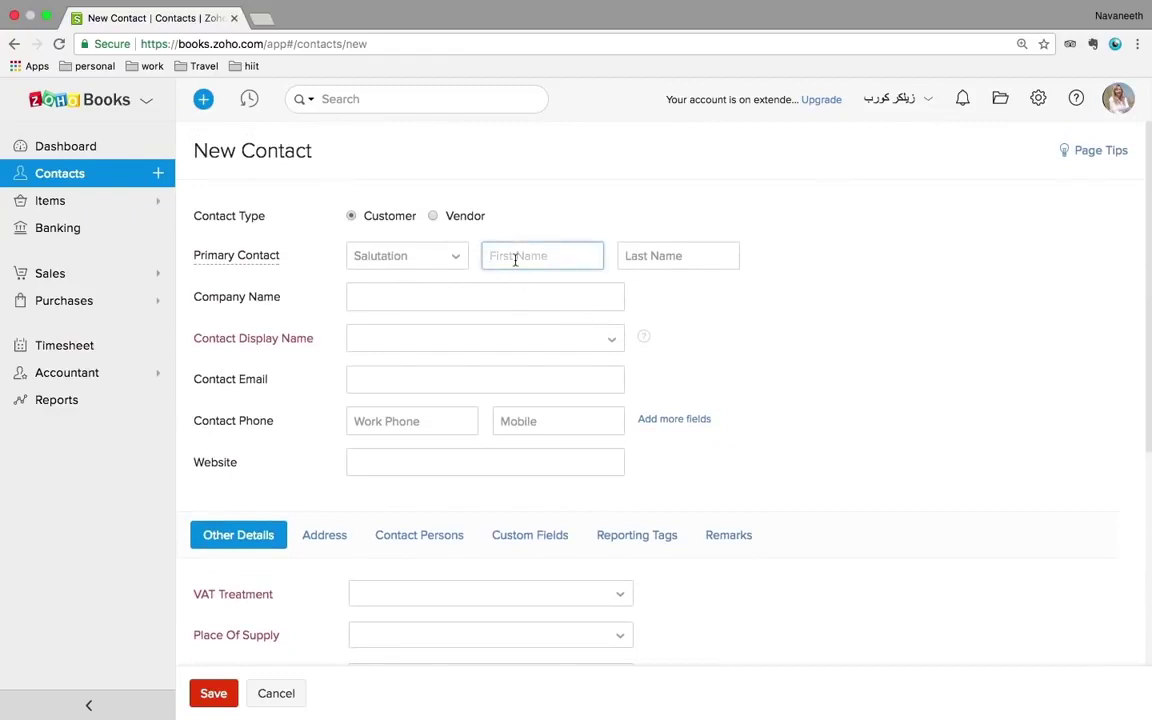
{"action": "left_click", "coordinate": [661, 258]}
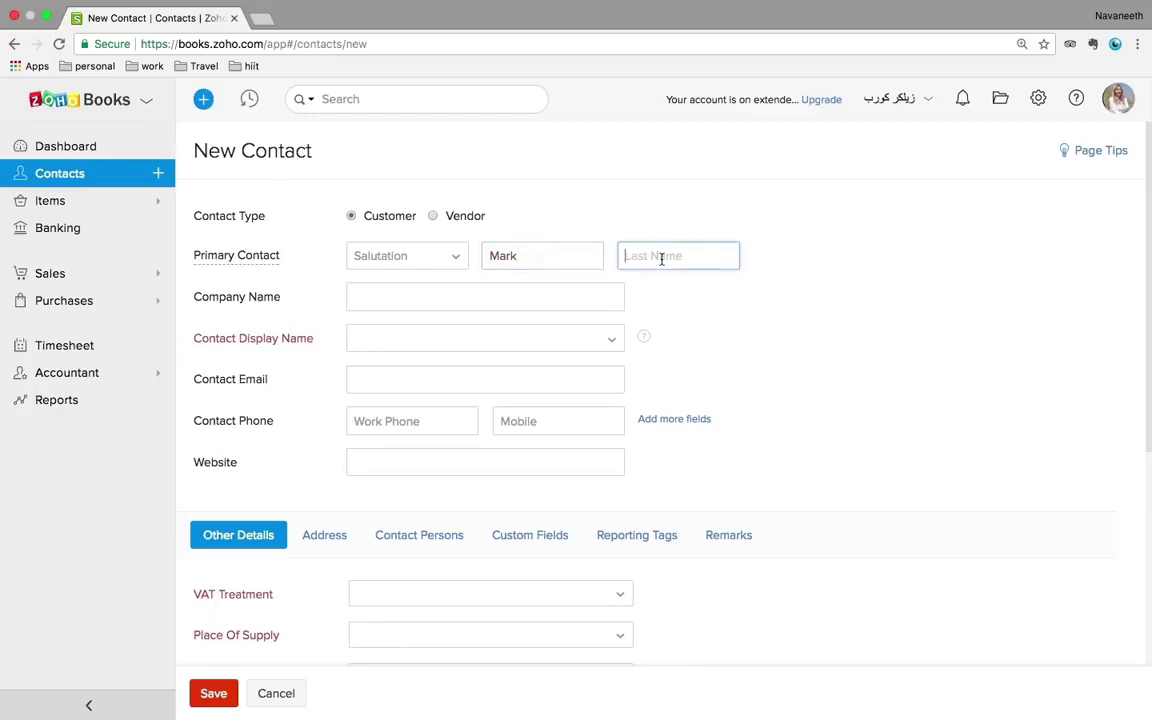
{"action": "left_click", "coordinate": [426, 340]}
{"action": "left_click", "coordinate": [395, 365]}
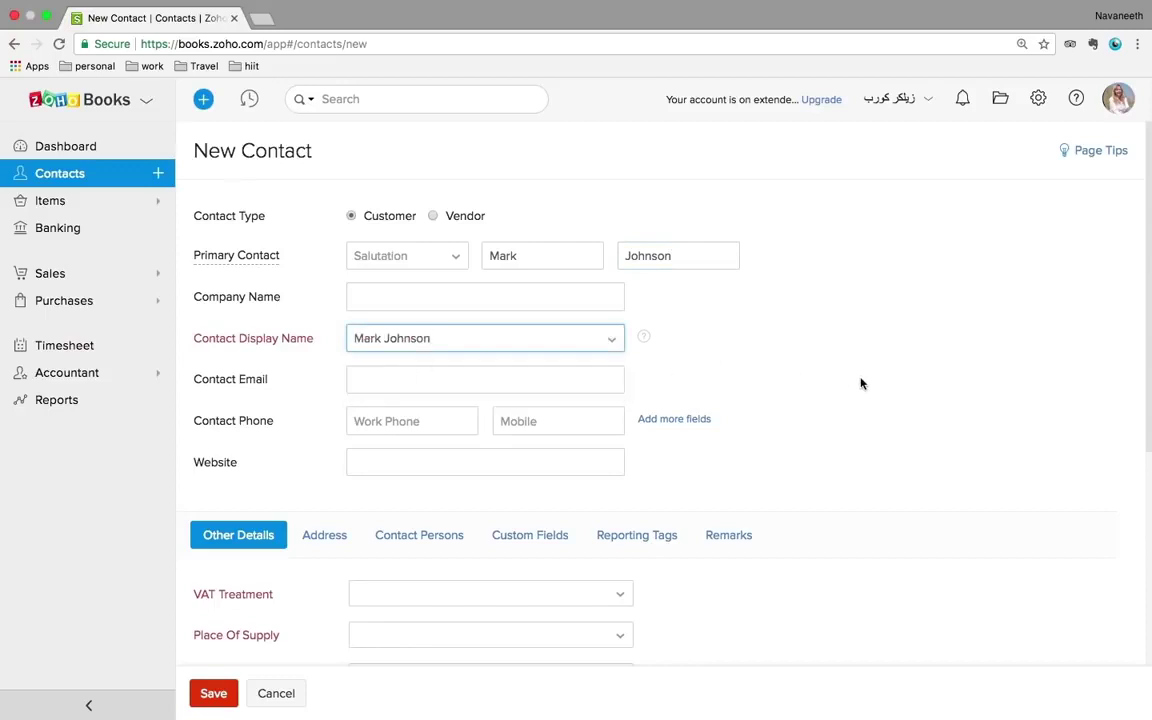
- Set VAT Treatment to VAT Registered, enter the tax registration number, and choose Dubai as place of supply
{"action": "scroll", "coordinate": [930, 360], "scroll_direction": "down", "scroll_amount": 5}
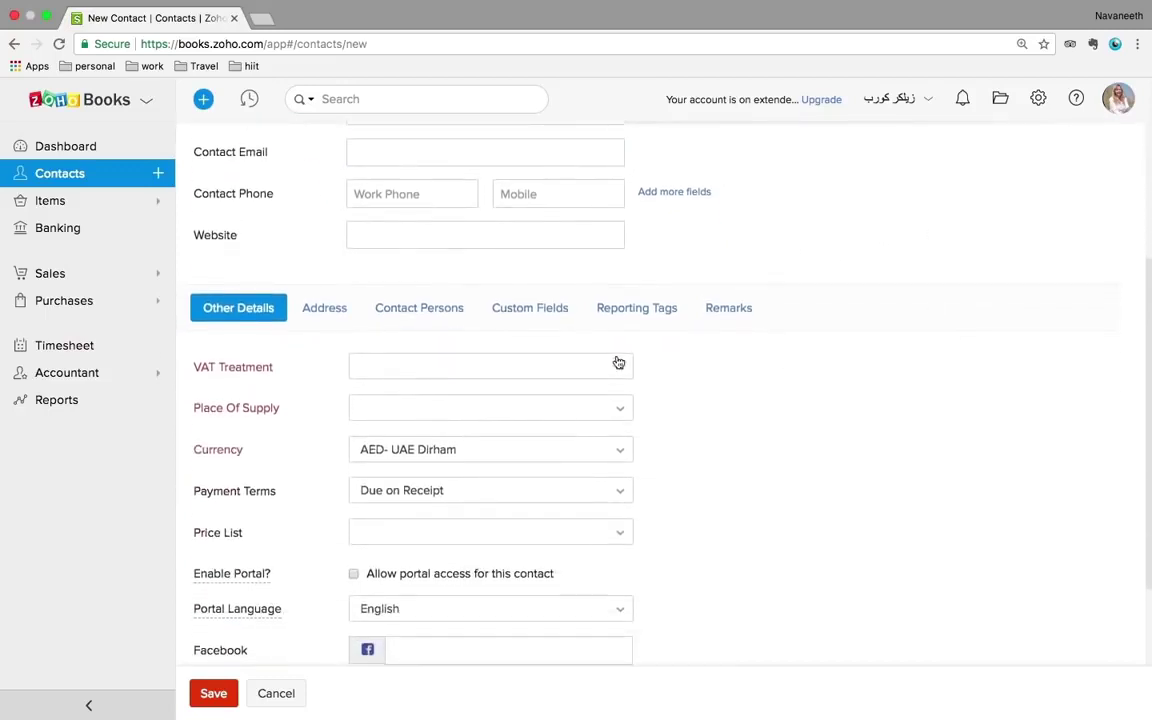
{"action": "left_click", "coordinate": [564, 370]}
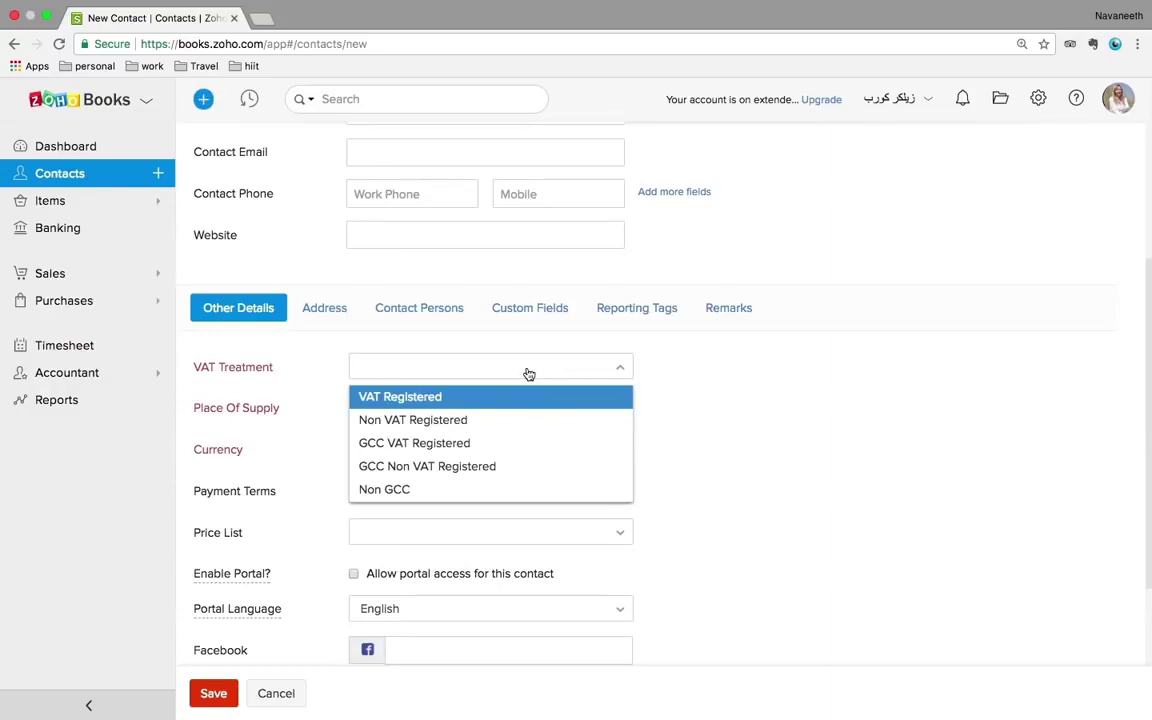
{"action": "left_click", "coordinate": [405, 398]}
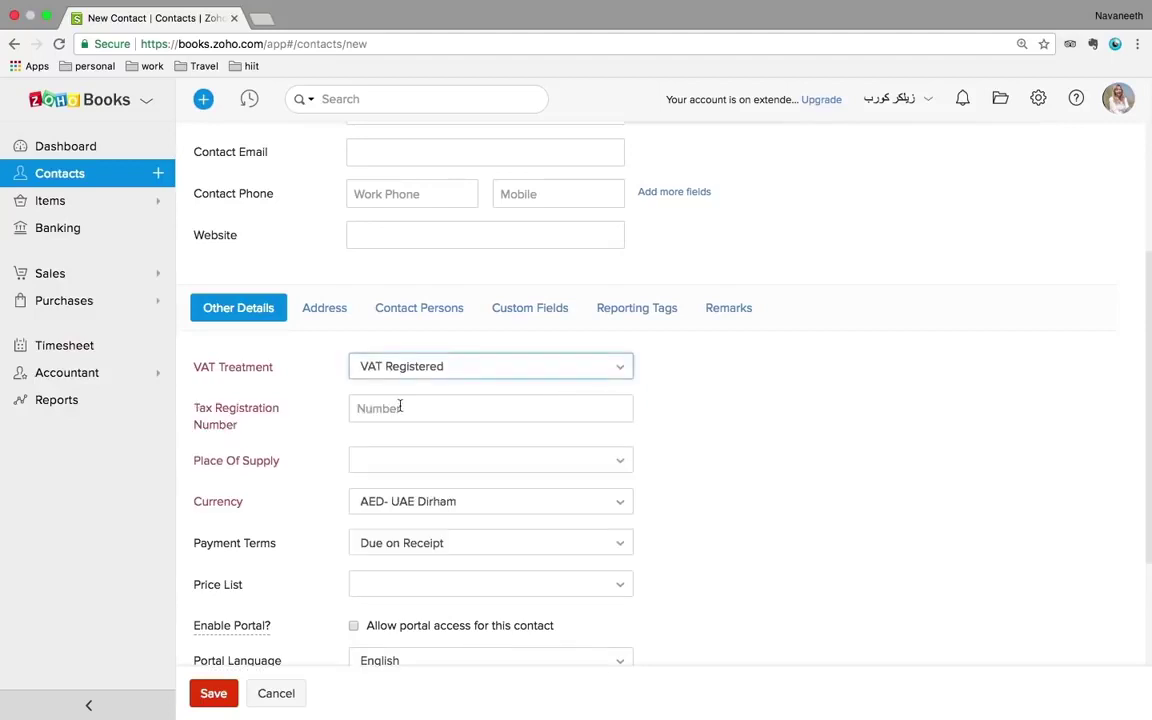
{"action": "left_click", "coordinate": [395, 408]}
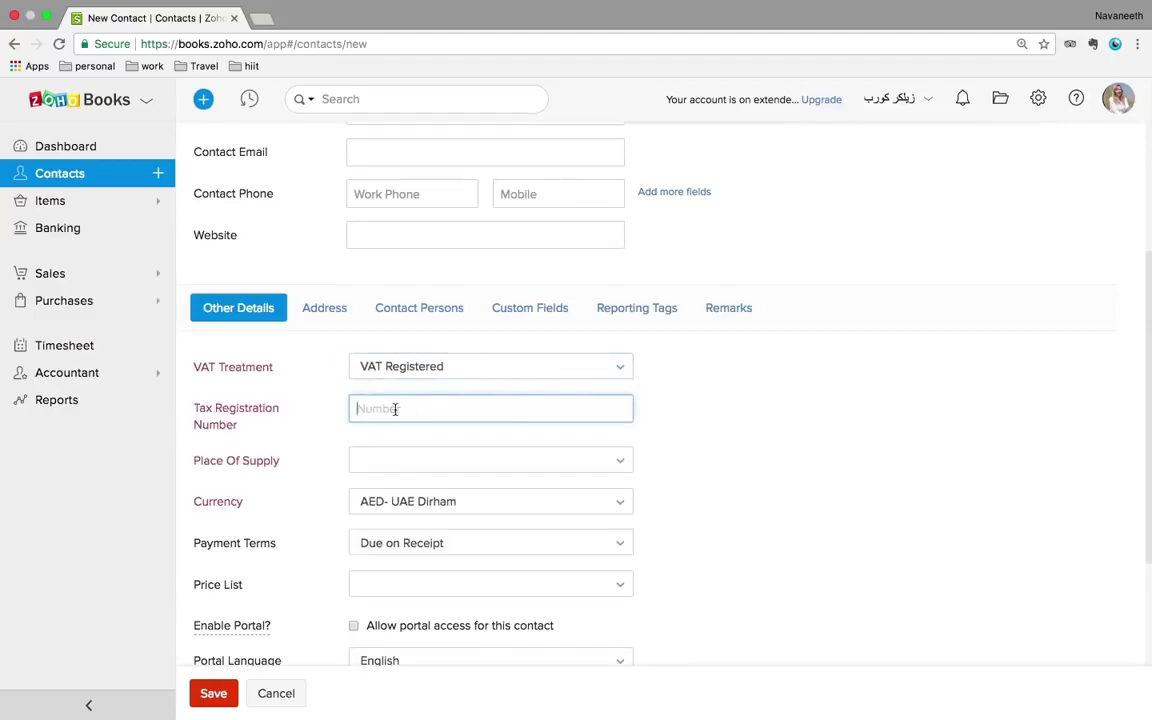
{"action": "type", "text": "123456789"}
{"action": "left_click", "coordinate": [439, 473]}
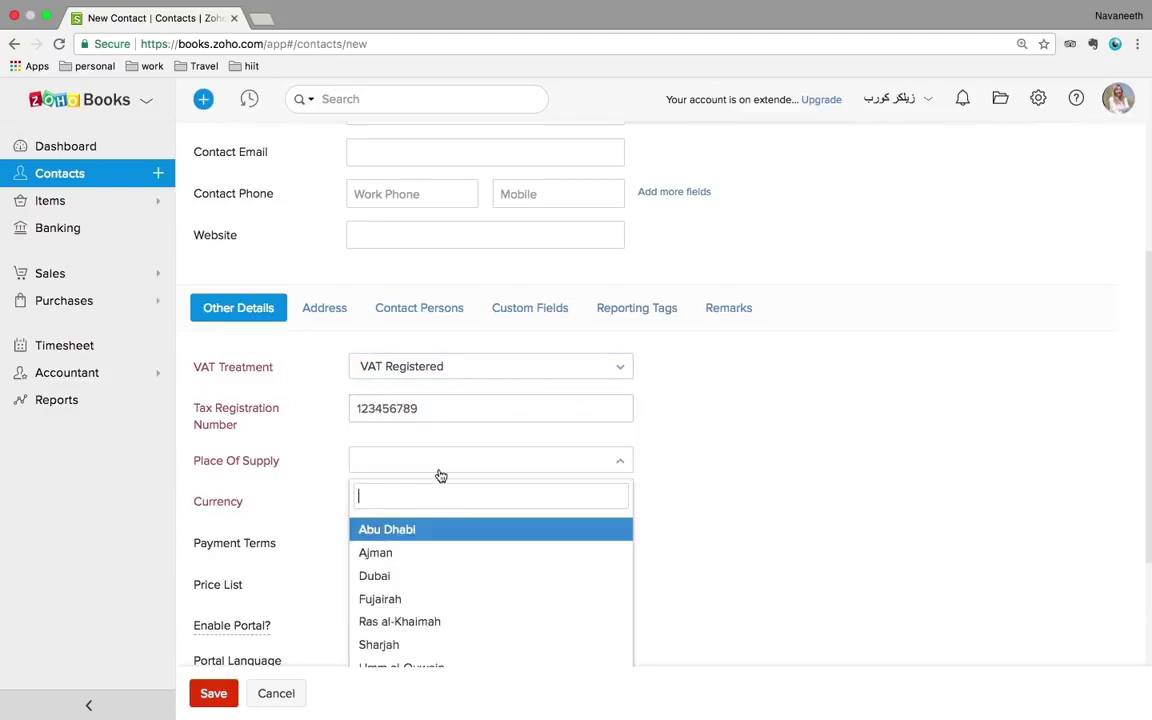
{"action": "left_click", "coordinate": [390, 576]}
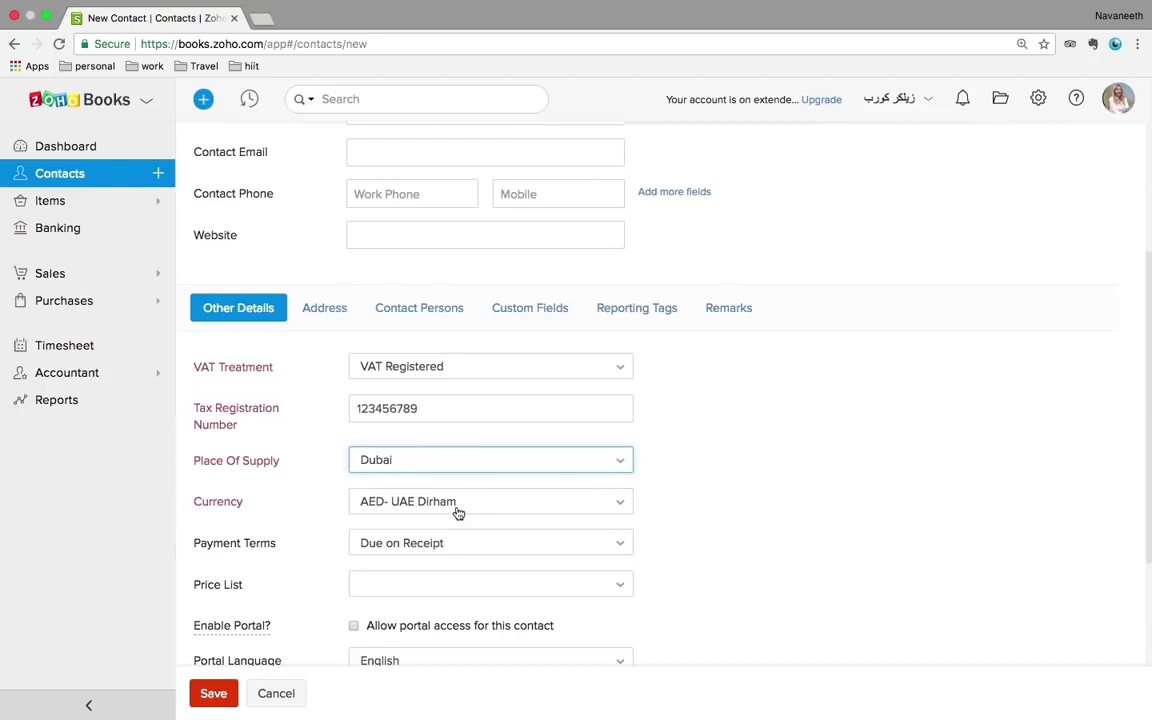
{"action": "scroll", "coordinate": [457, 512], "scroll_direction": "down", "scroll_amount": 5}
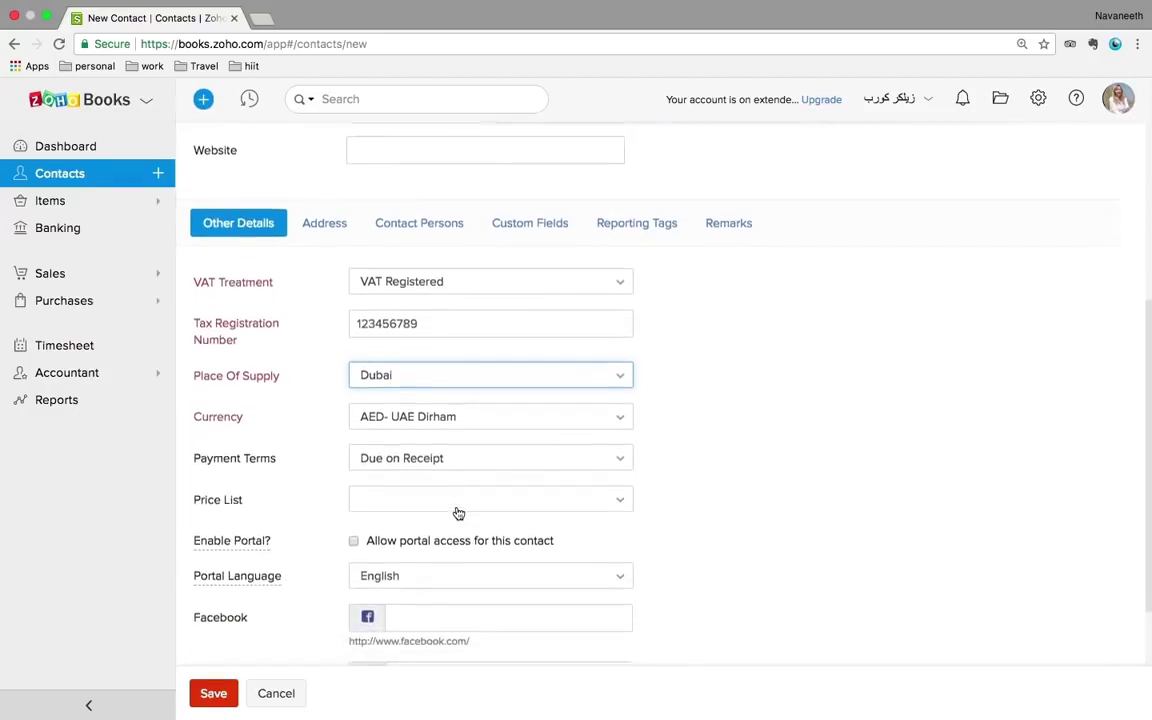
{"action": "scroll", "coordinate": [457, 508], "scroll_direction": "up", "scroll_amount": 5}
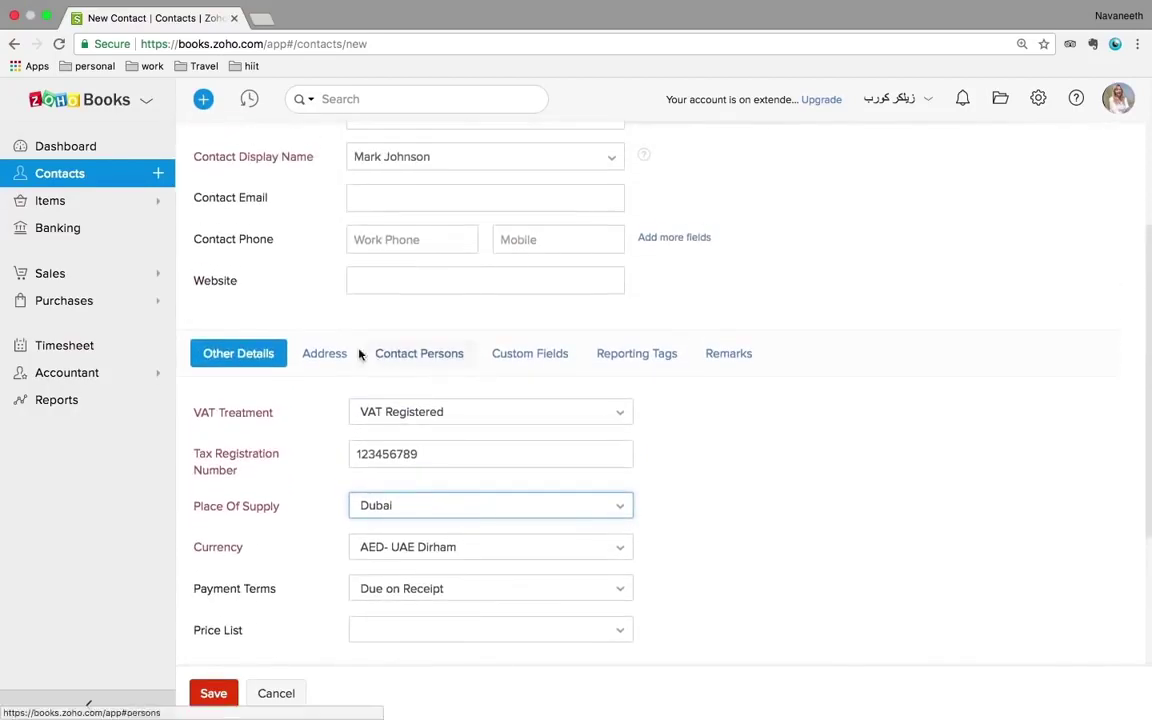
- Look at the Address and Contact Persons tabs, then show the Other Details tax and currency fields
{"action": "left_click", "coordinate": [339, 360]}
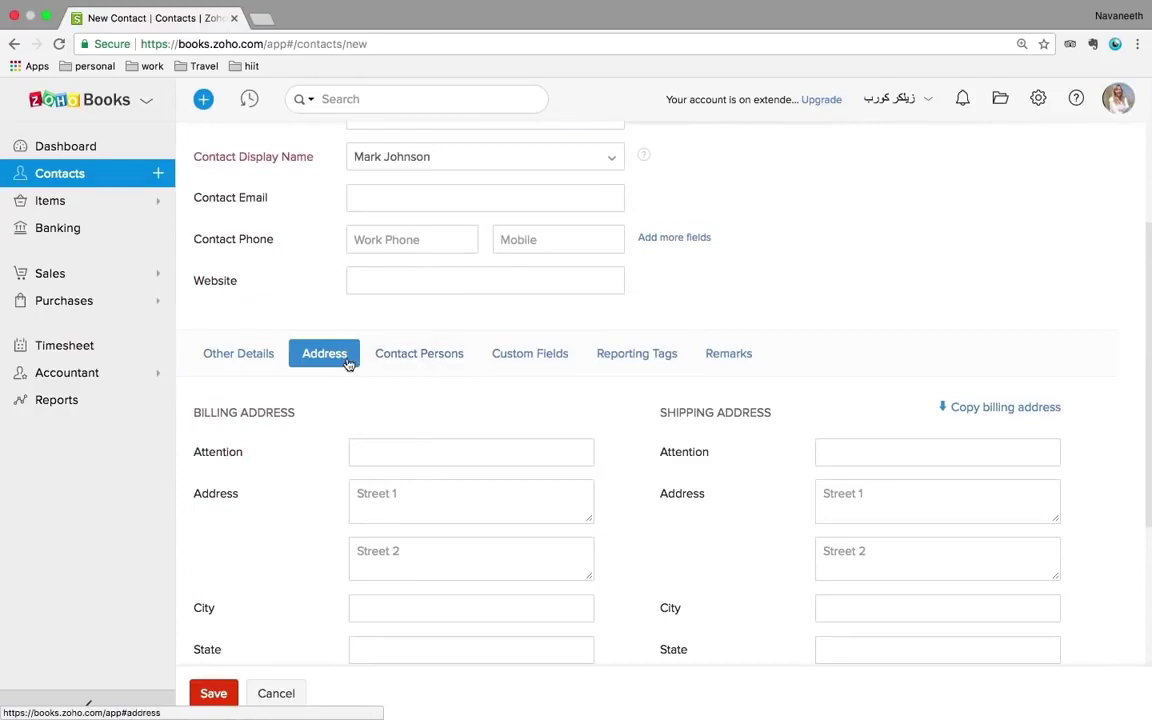
{"action": "left_click", "coordinate": [434, 356]}
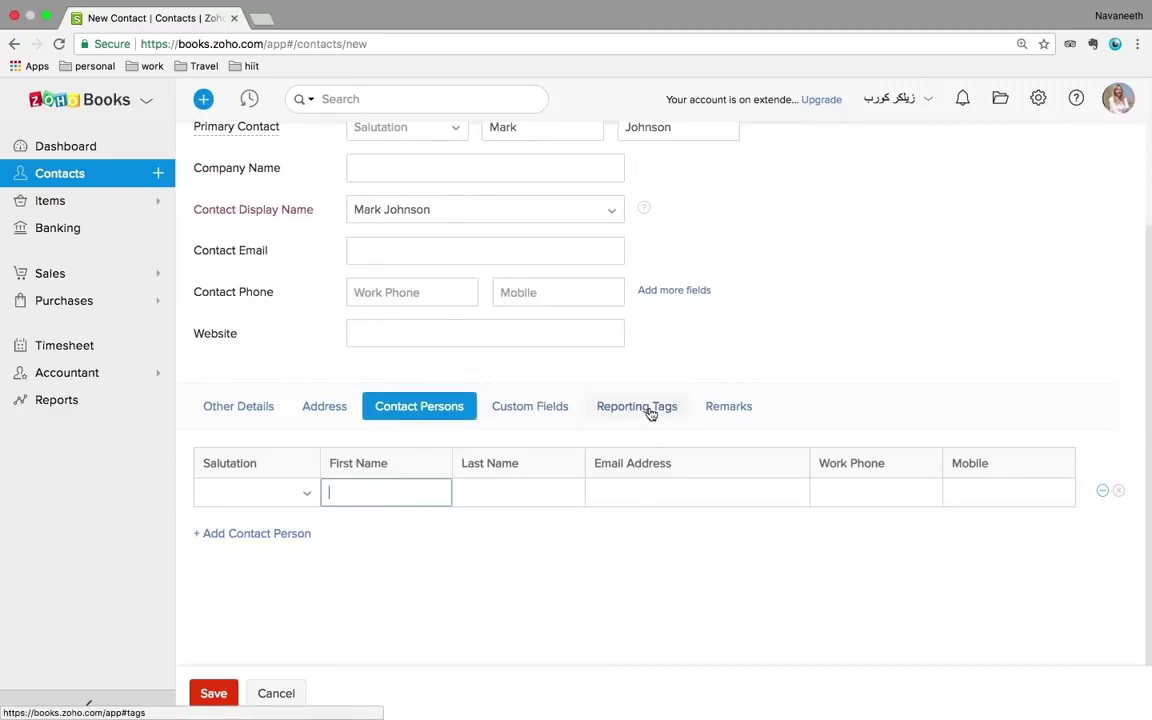
{"action": "left_click", "coordinate": [236, 406]}
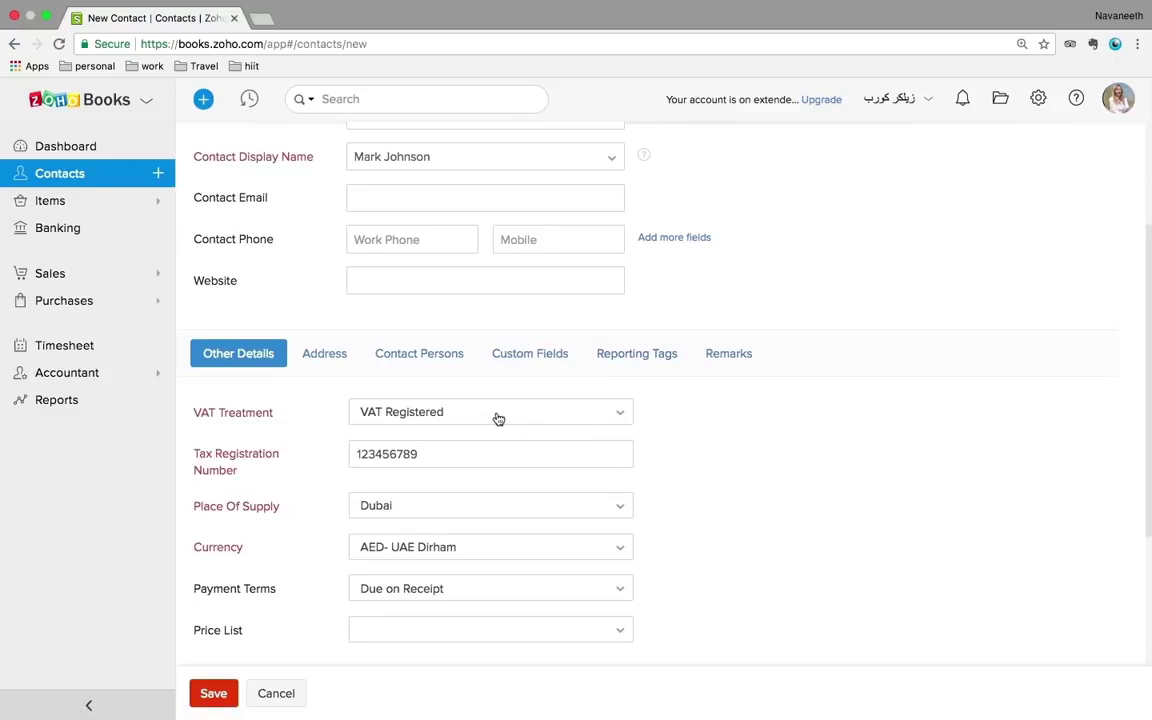
{"action": "scroll", "coordinate": [728, 445], "scroll_direction": "up", "scroll_amount": 3}
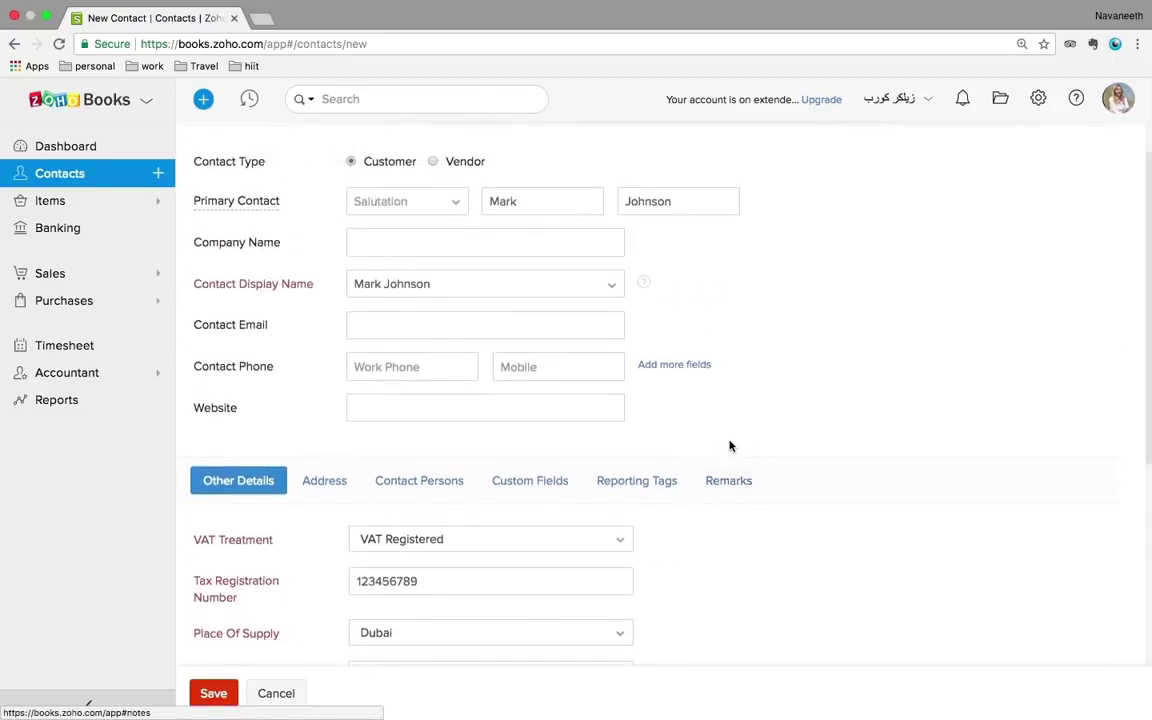
{"action": "scroll", "coordinate": [730, 446], "scroll_direction": "down", "scroll_amount": 1}
- Try Non VAT Registered treatment and check its Place Of Supply options
{"action": "left_click", "coordinate": [554, 510]}
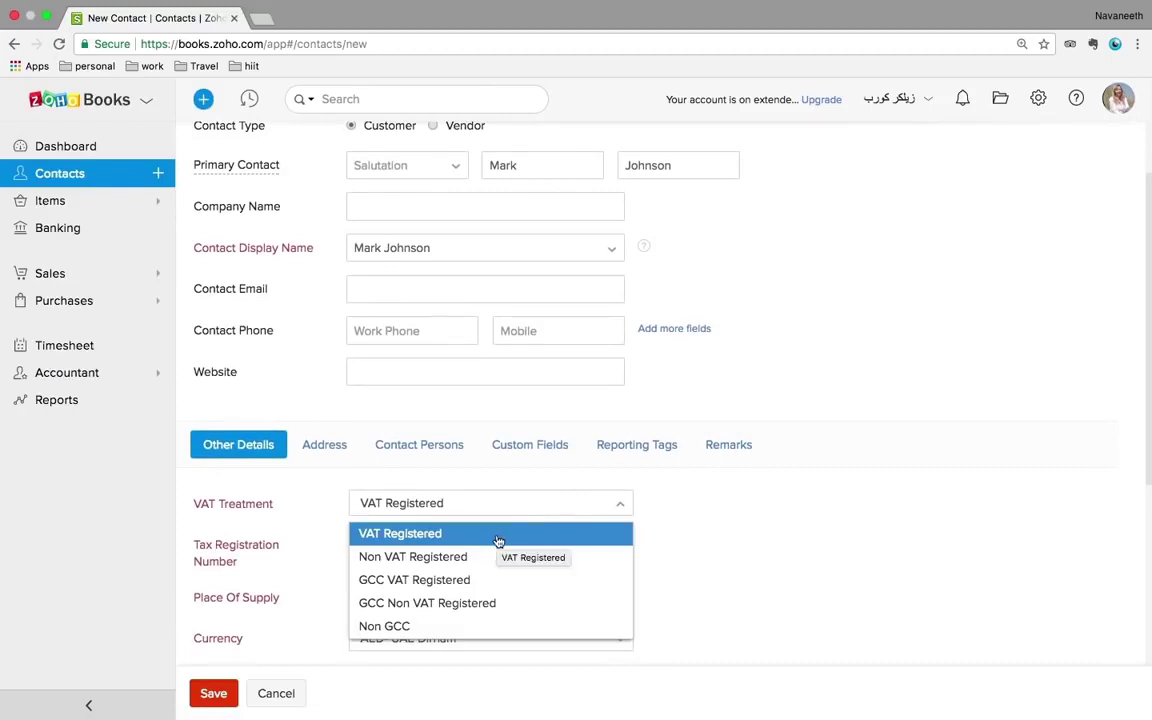
{"action": "left_click", "coordinate": [426, 560]}
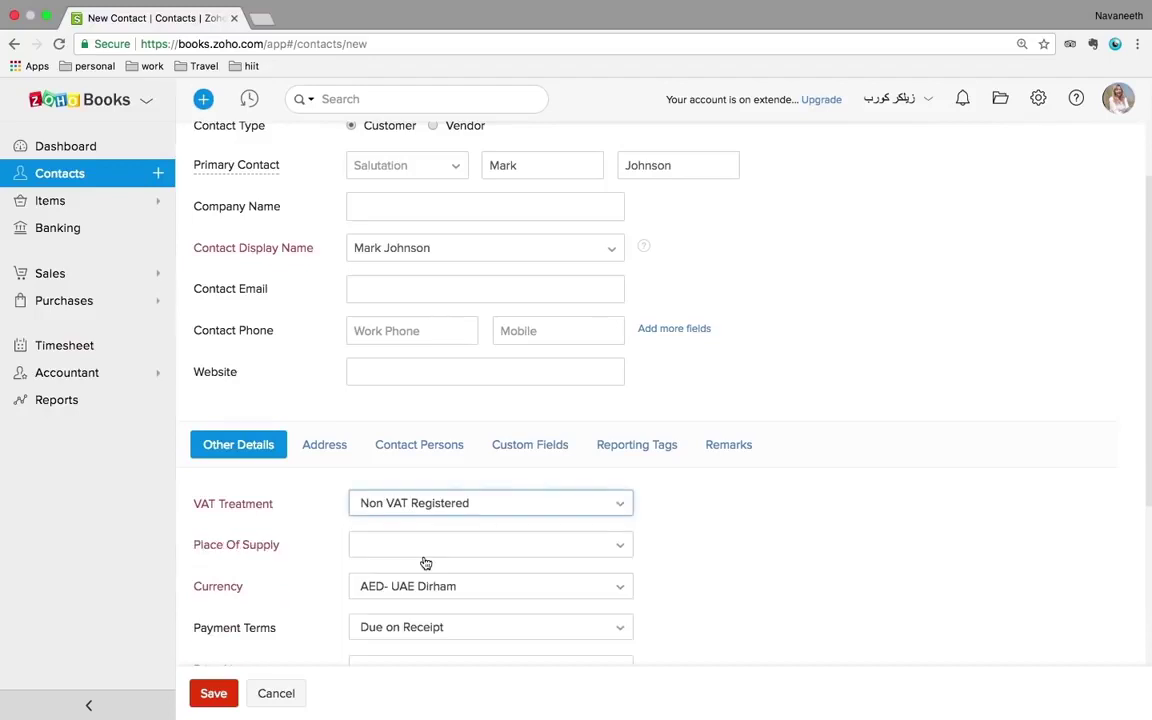
{"action": "left_click", "coordinate": [575, 549]}
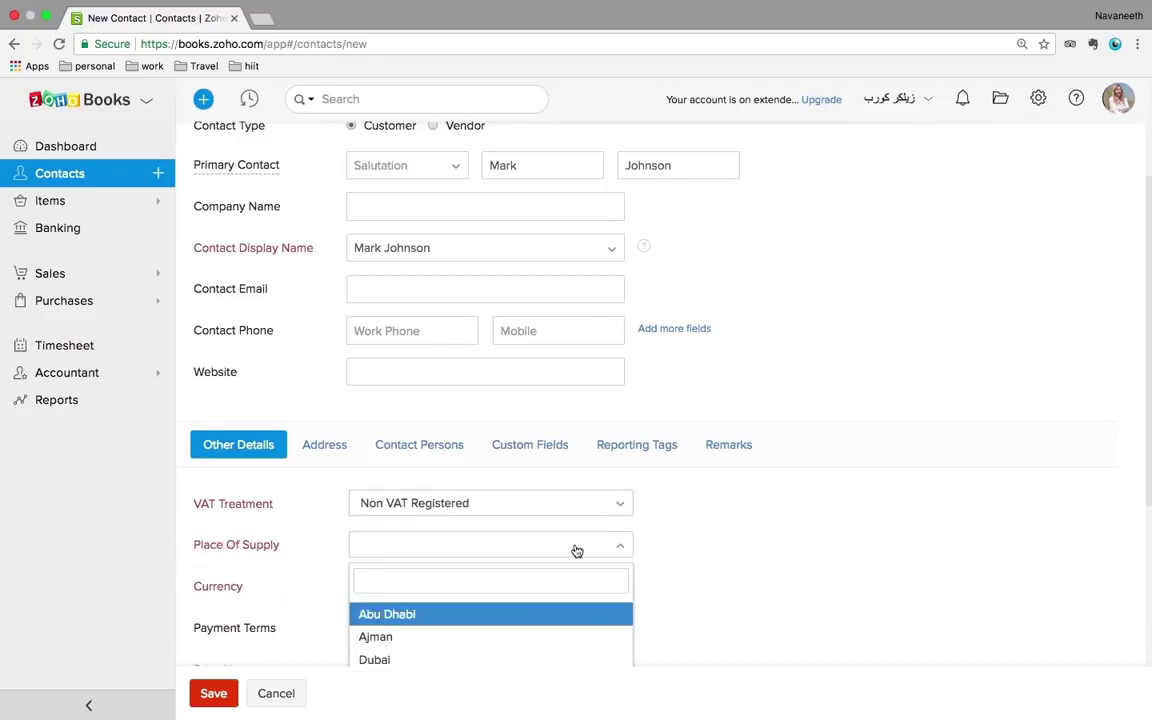
{"action": "scroll", "coordinate": [577, 551], "scroll_direction": "down", "scroll_amount": 2}
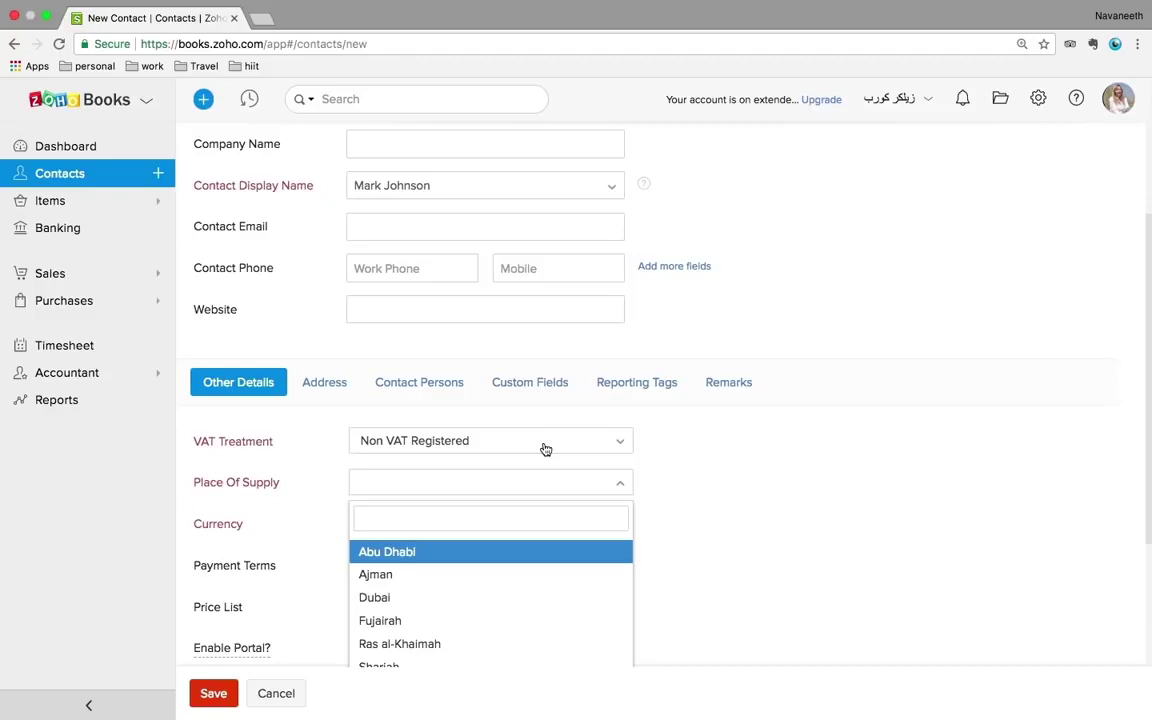
- Try GCC VAT Registered and its place of supply choices, then return to VAT Registered
{"action": "left_click", "coordinate": [545, 449]}
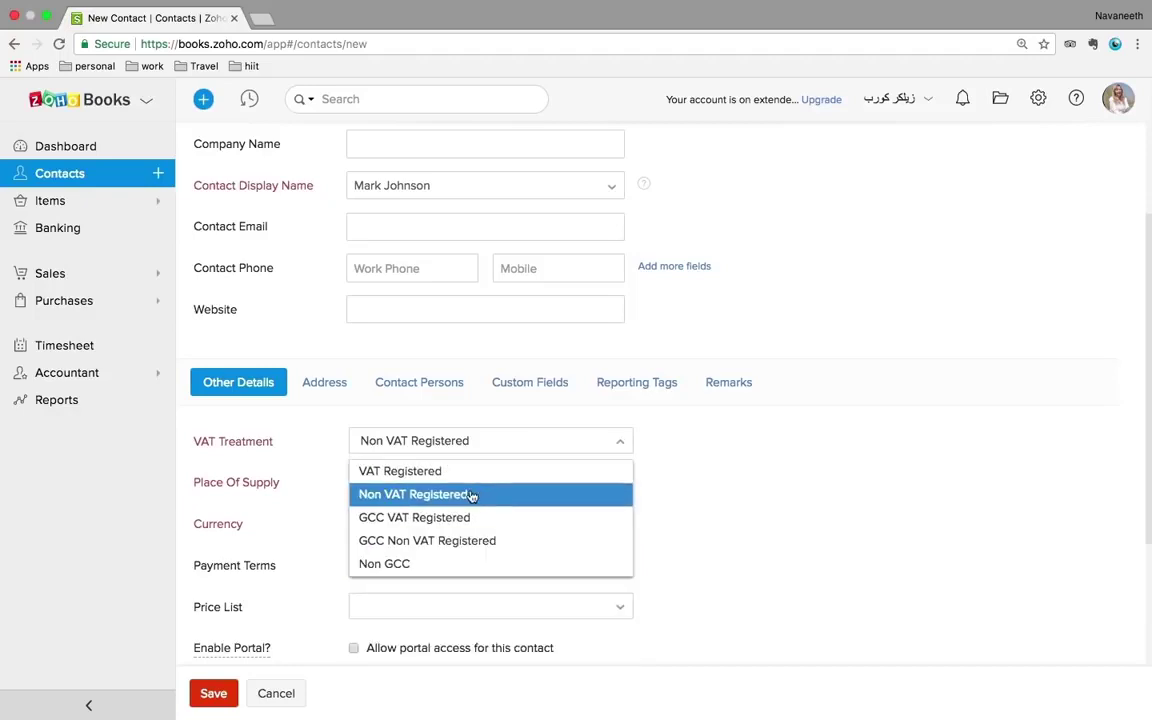
{"action": "left_click", "coordinate": [428, 518]}
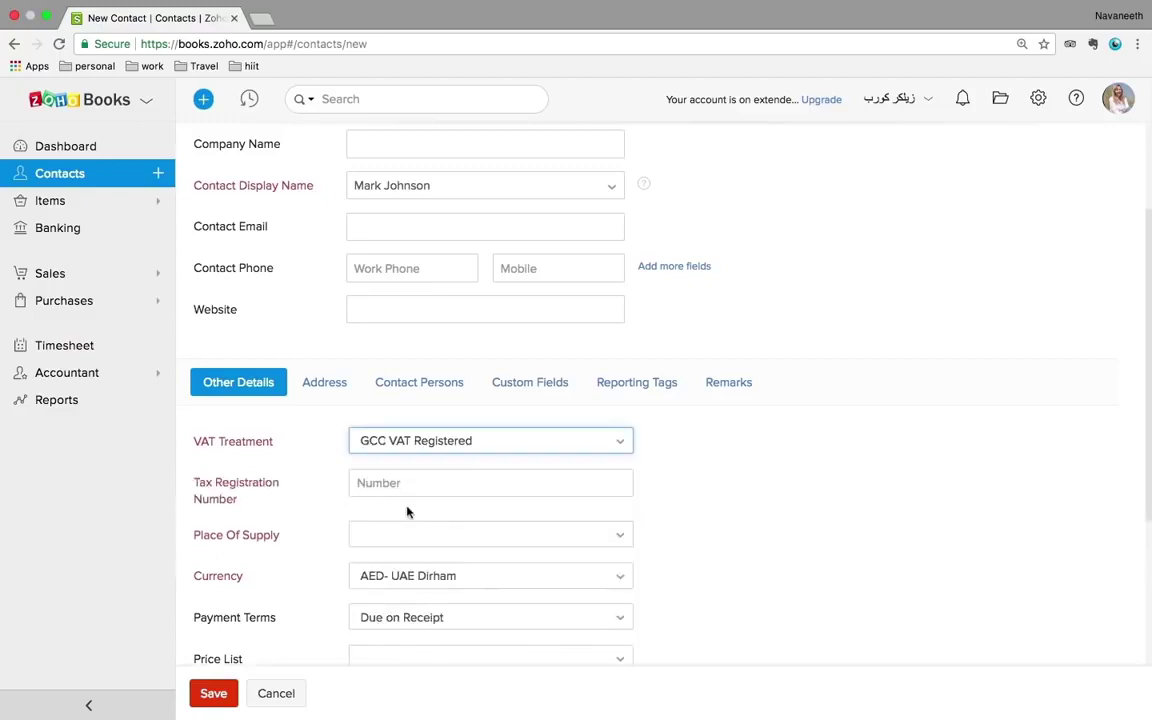
{"action": "left_click", "coordinate": [404, 546]}
{"action": "scroll", "coordinate": [404, 548], "scroll_direction": "down", "scroll_amount": 3}
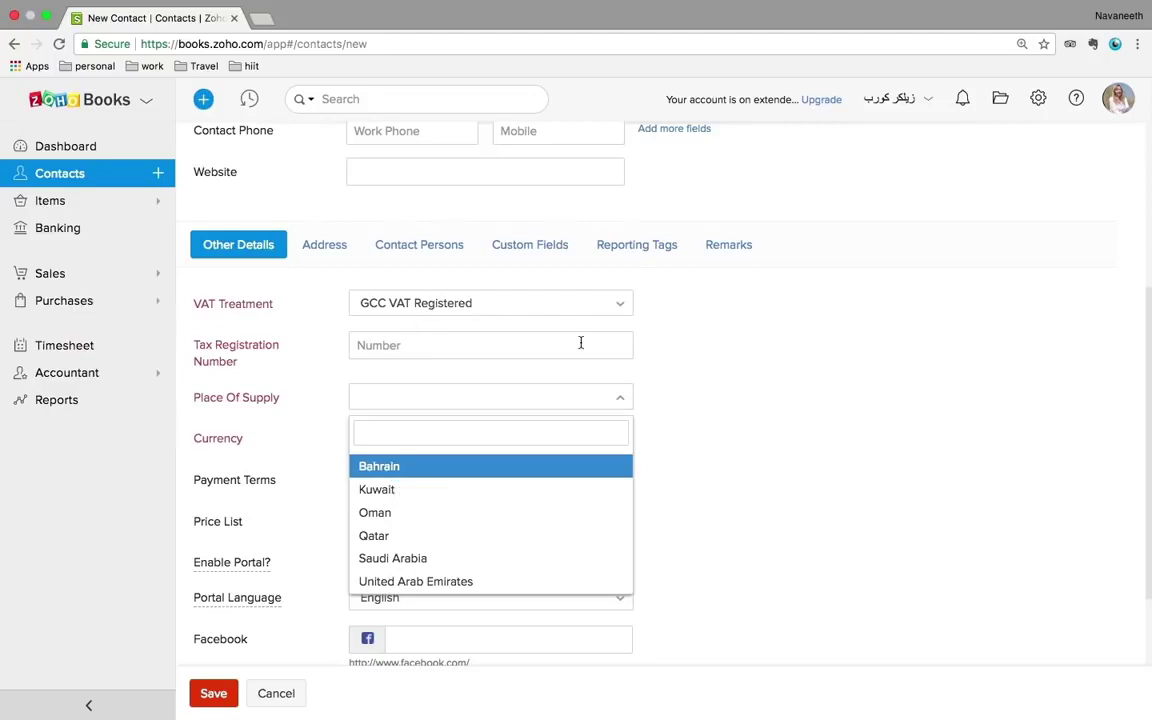
{"action": "left_click", "coordinate": [536, 306]}
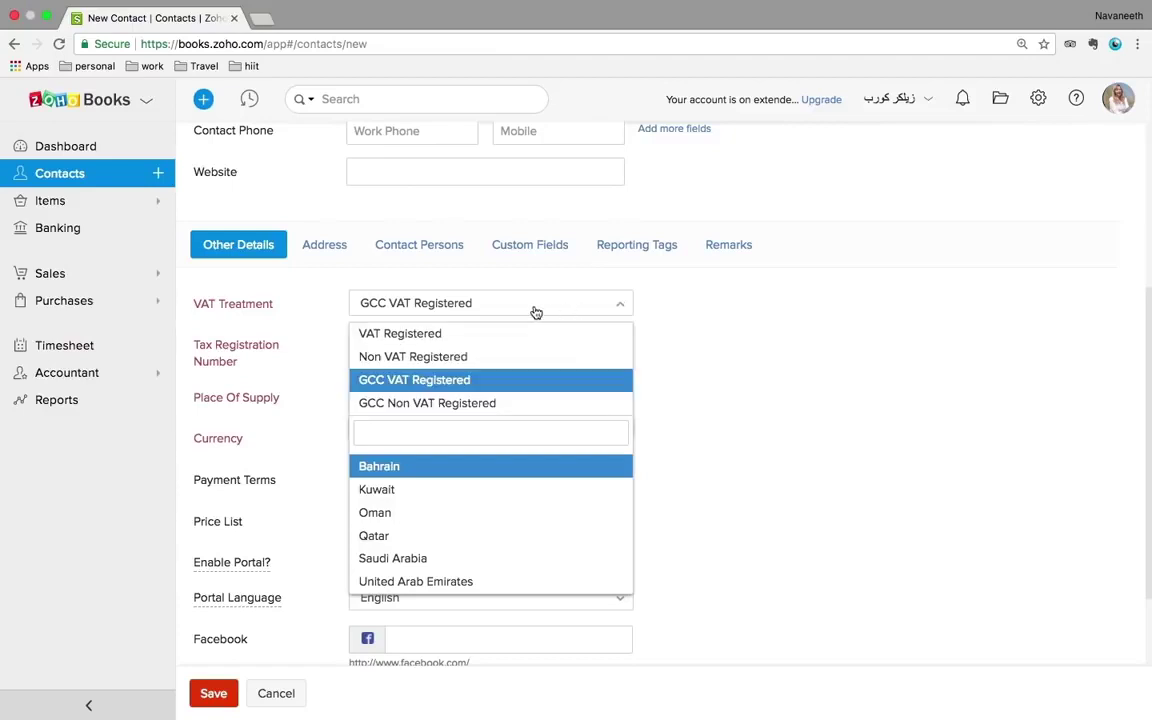
{"action": "left_click", "coordinate": [385, 333]}
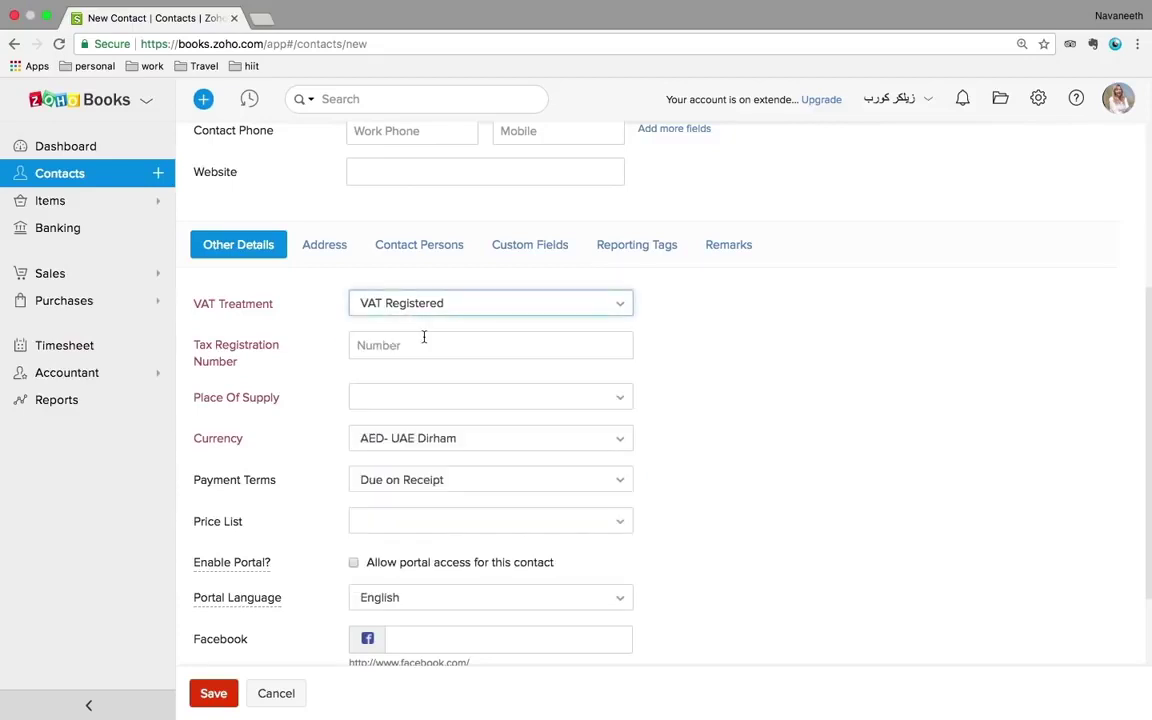
- Enter the tax registration number, pick Dubai as place of supply, and save the contact
{"action": "left_click", "coordinate": [399, 343]}
{"action": "type", "text": "12345678"}
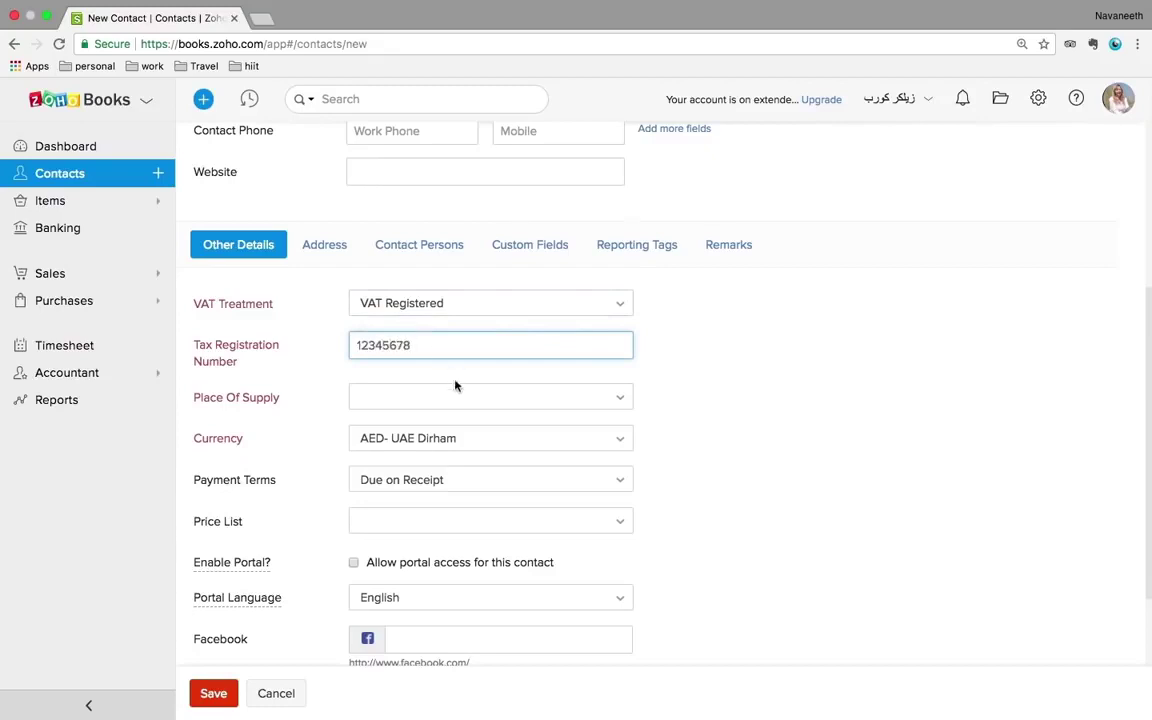
{"action": "left_click", "coordinate": [395, 402]}
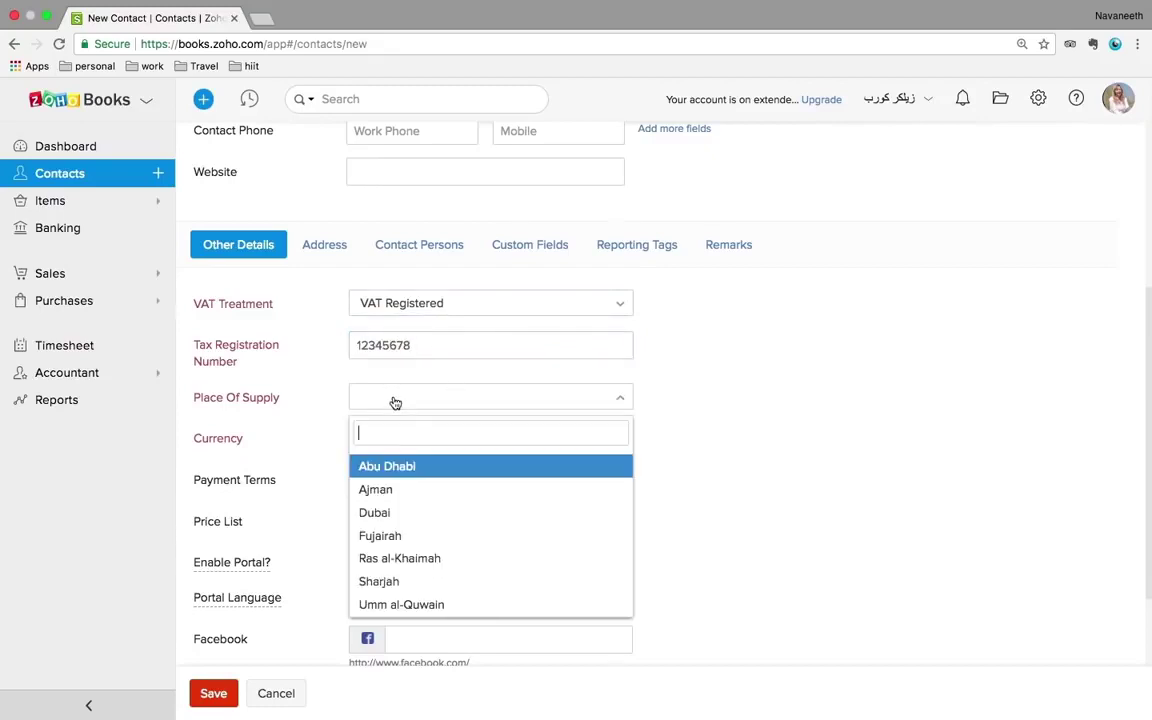
{"action": "left_click", "coordinate": [380, 512]}
{"action": "scroll", "coordinate": [735, 481], "scroll_direction": "down", "scroll_amount": 3}
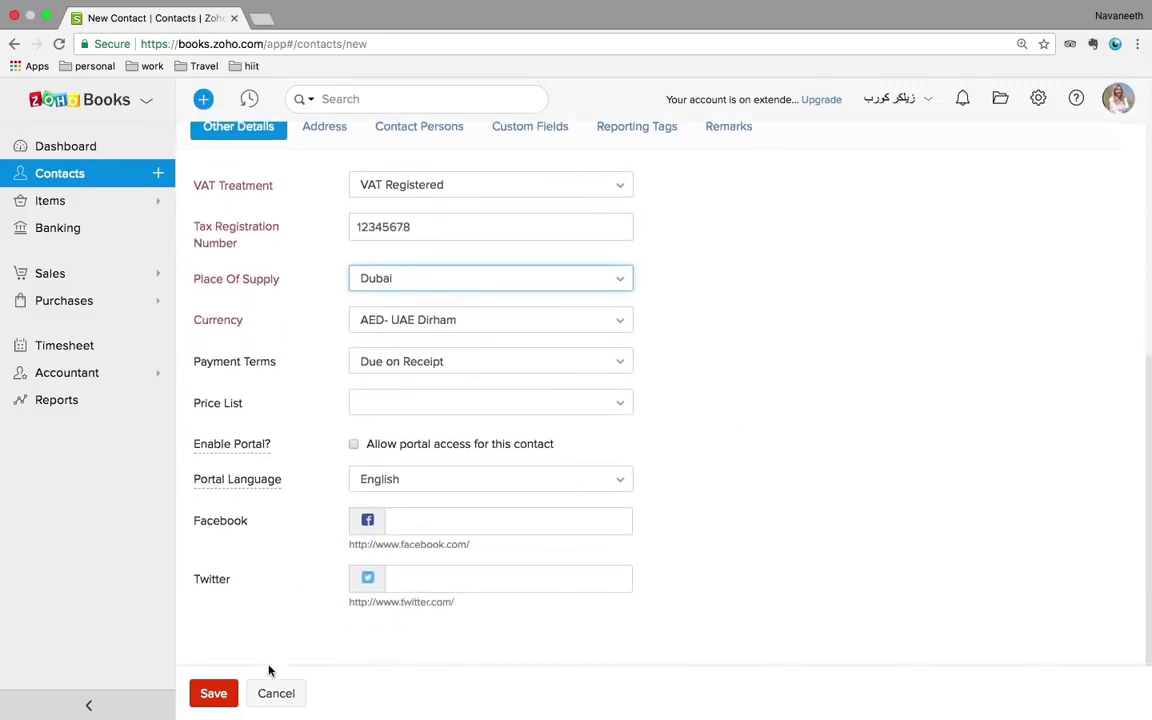
{"action": "left_click", "coordinate": [205, 703]}
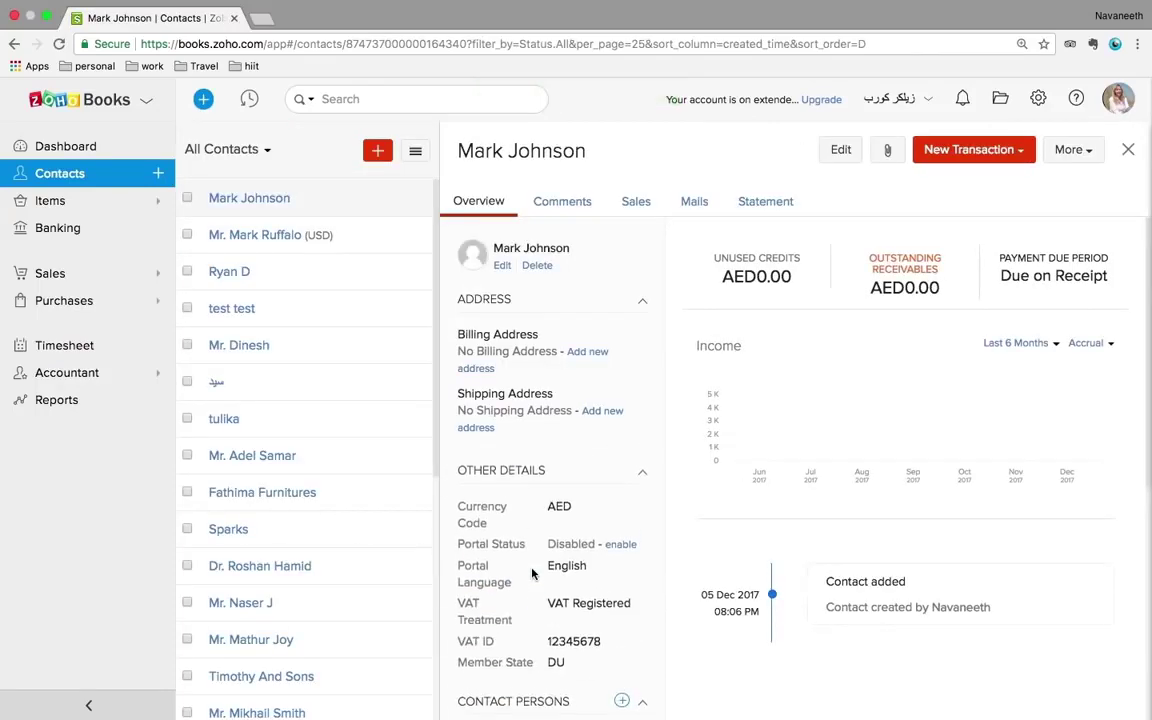
- Check the contact's Comments, Sales and Mails tabs, which show no invoices, payments or emails
{"action": "scroll", "coordinate": [532, 573], "scroll_direction": "down", "scroll_amount": 2}
{"action": "scroll", "coordinate": [532, 573], "scroll_direction": "up", "scroll_amount": 2}
{"action": "left_click", "coordinate": [577, 203]}
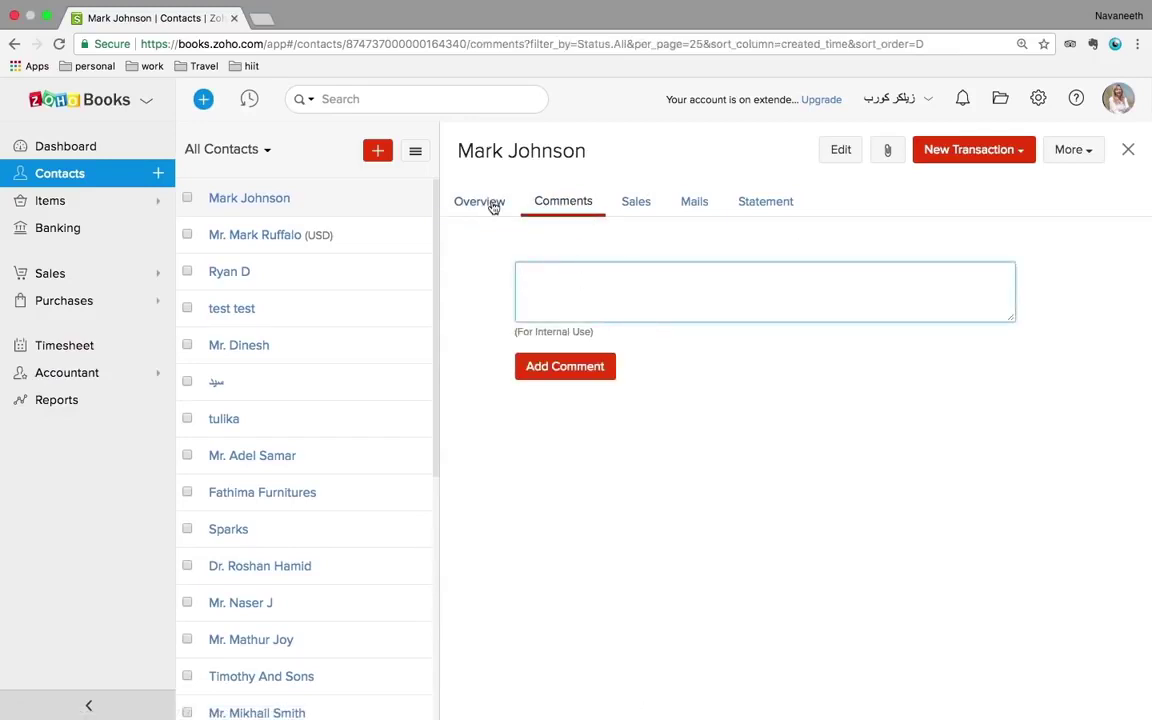
{"action": "left_click", "coordinate": [636, 203]}
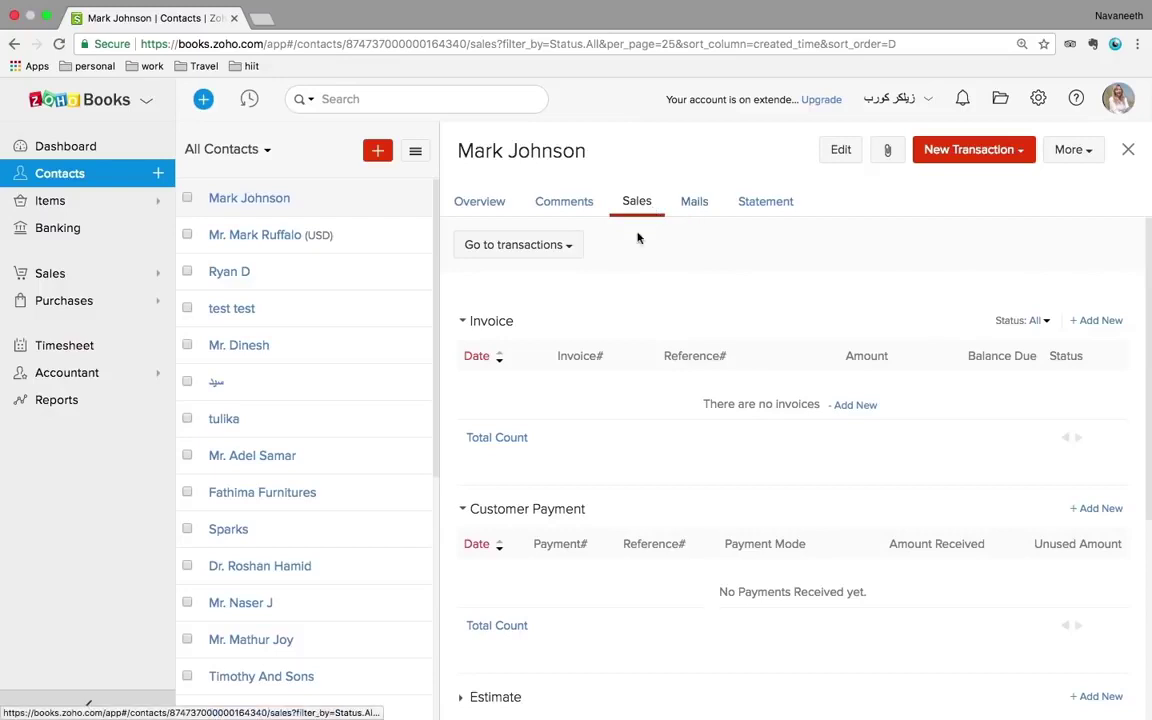
{"action": "left_click", "coordinate": [694, 206]}
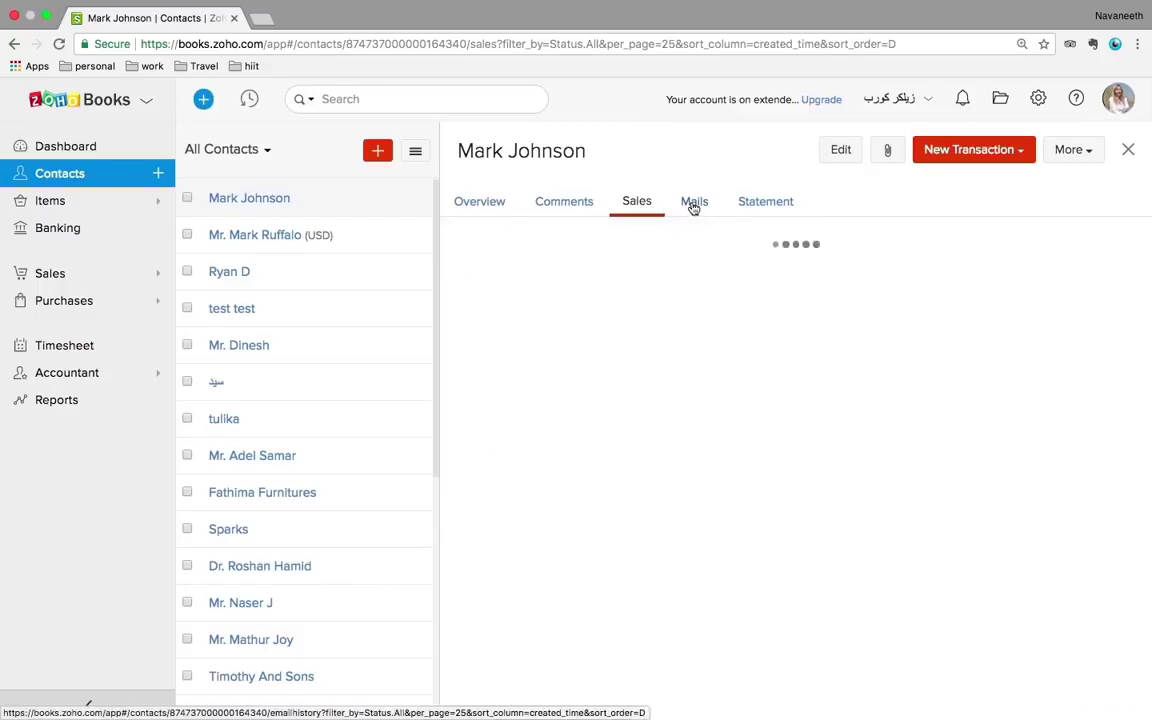
{"action": "left_click", "coordinate": [779, 205]}
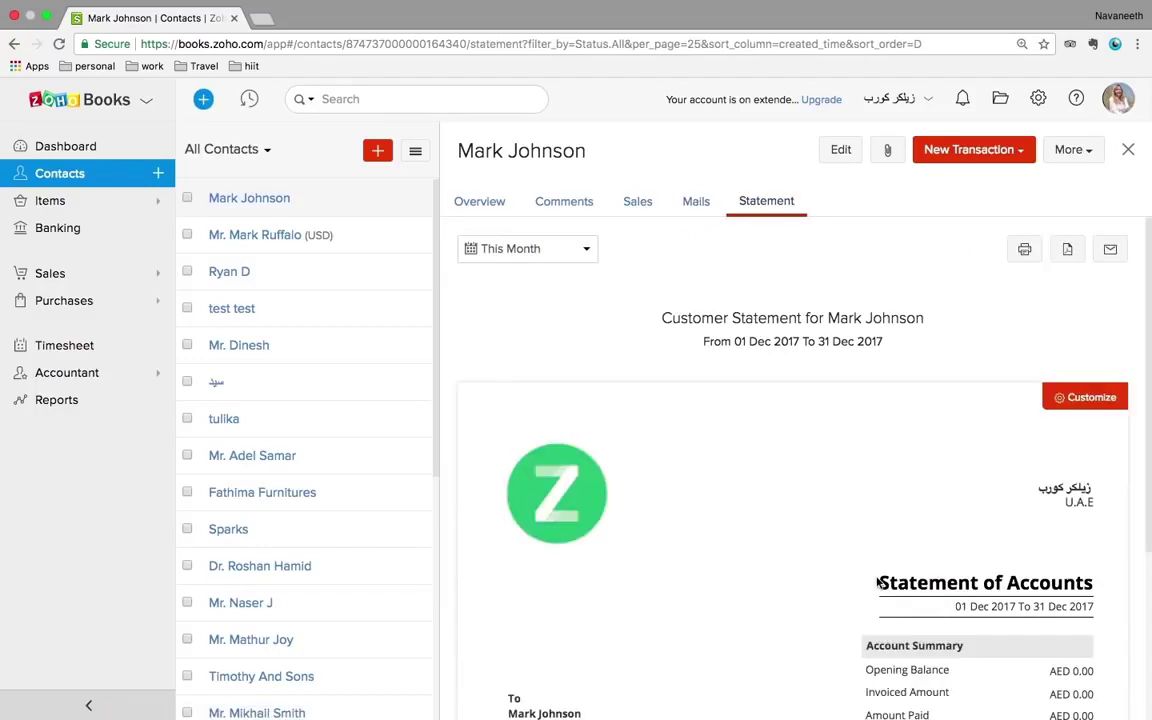
- Review the new contact's December 2017 statement, then another customer's, both at AED 0.00
{"action": "scroll", "coordinate": [877, 581], "scroll_direction": "down", "scroll_amount": 5}
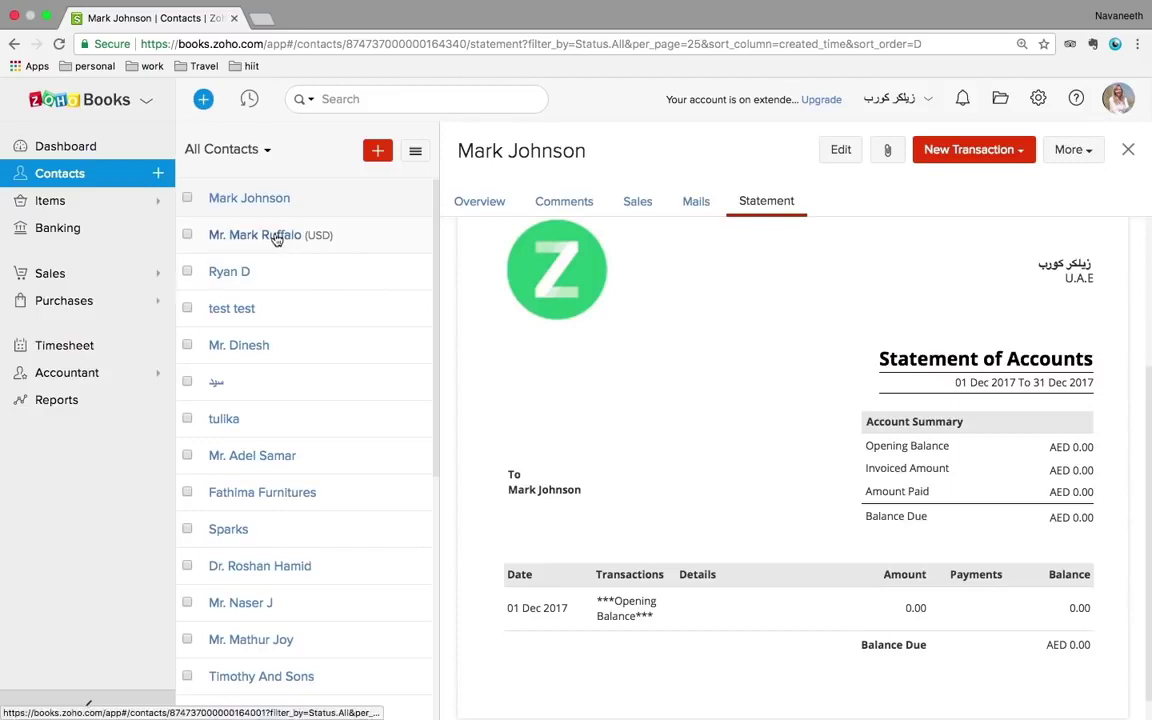
{"action": "left_click", "coordinate": [258, 347]}
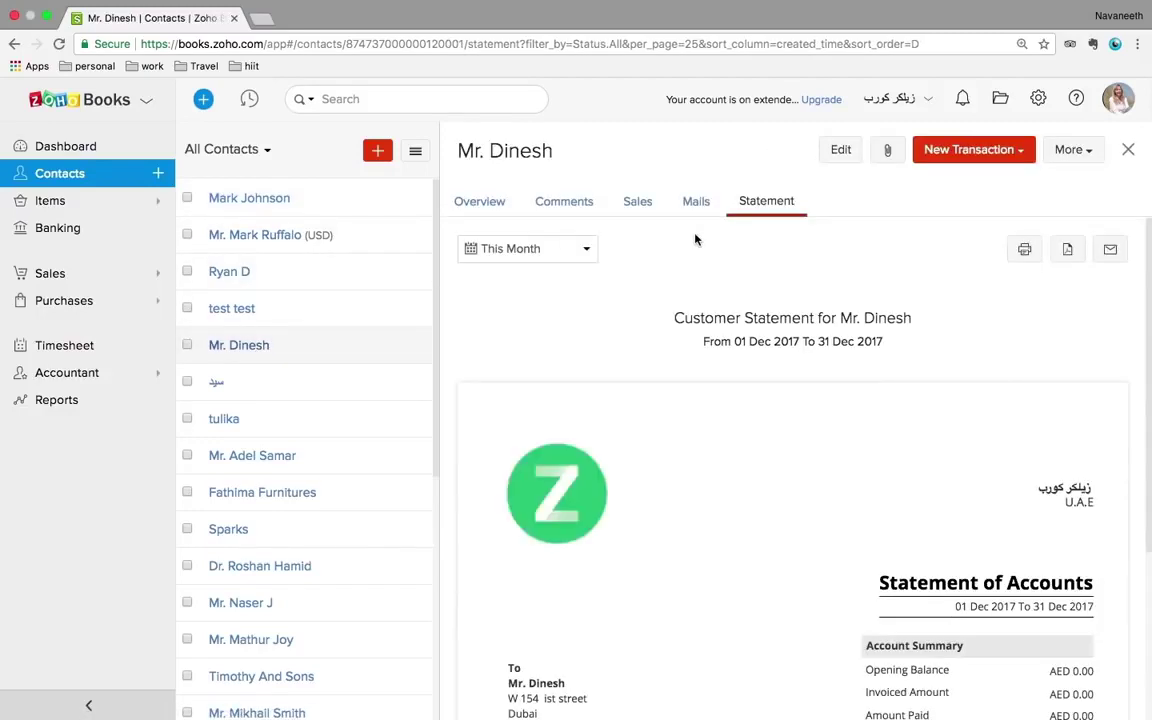
{"action": "scroll", "coordinate": [860, 487], "scroll_direction": "down", "scroll_amount": 5}
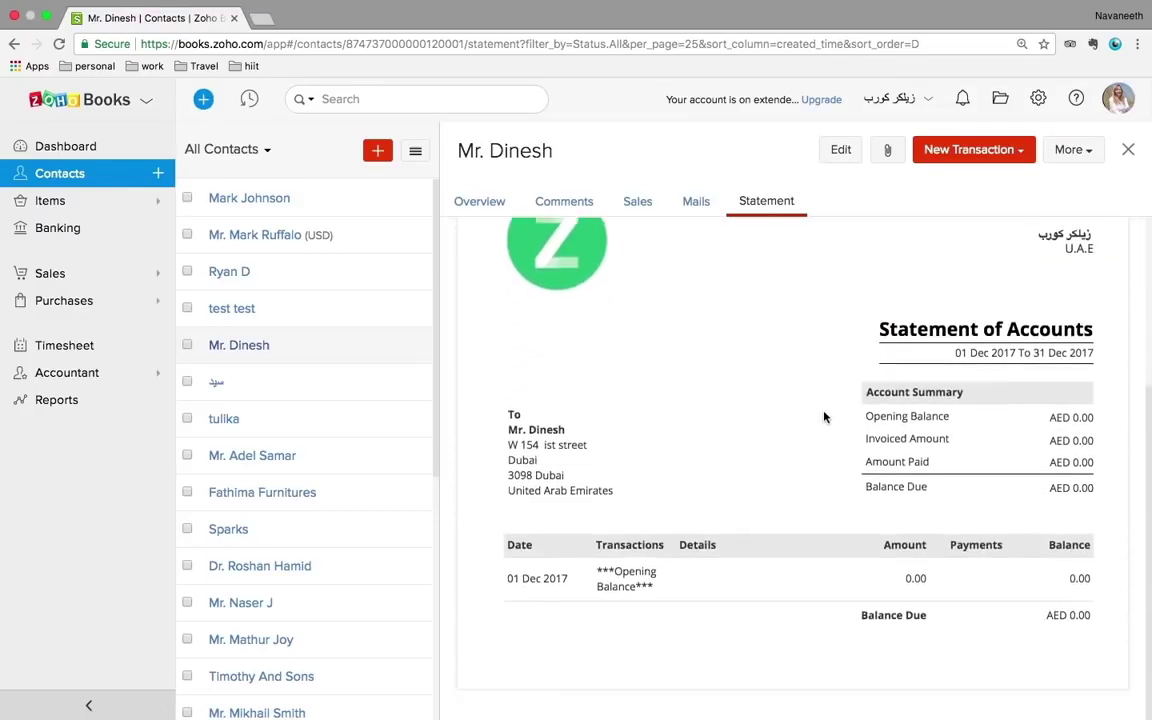
{"action": "left_click", "coordinate": [55, 203]}
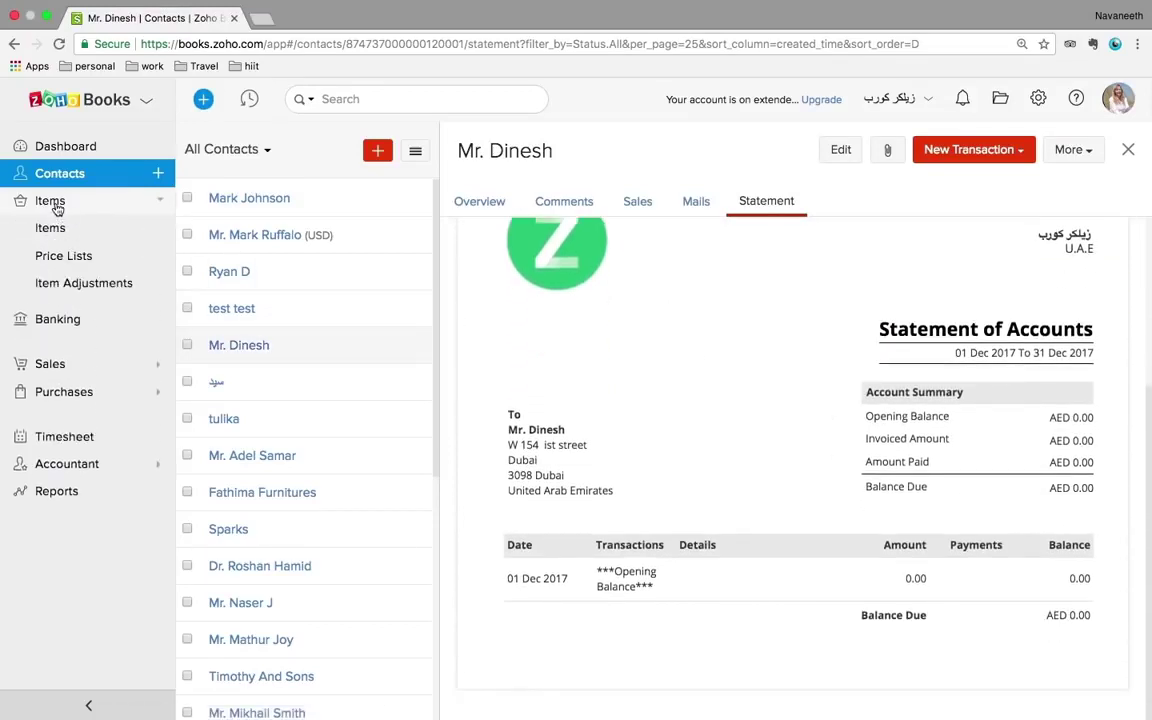
- Go to the Items list and start a new item
{"action": "left_click", "coordinate": [55, 229]}
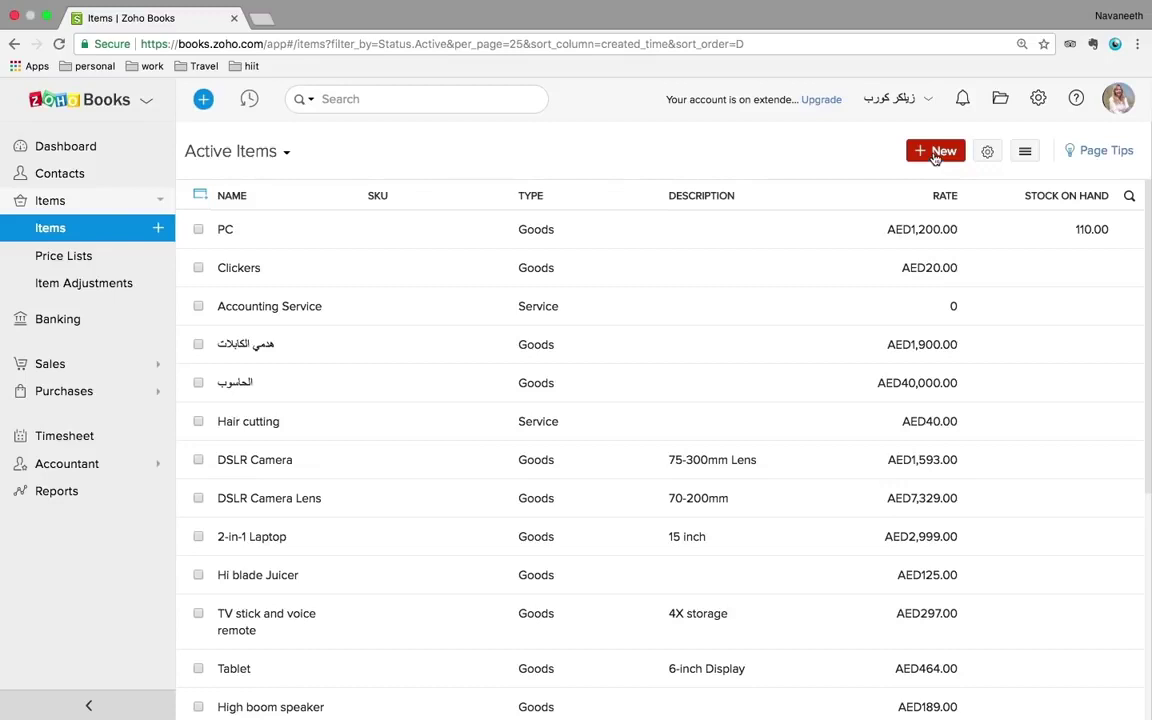
{"action": "left_click", "coordinate": [935, 155]}
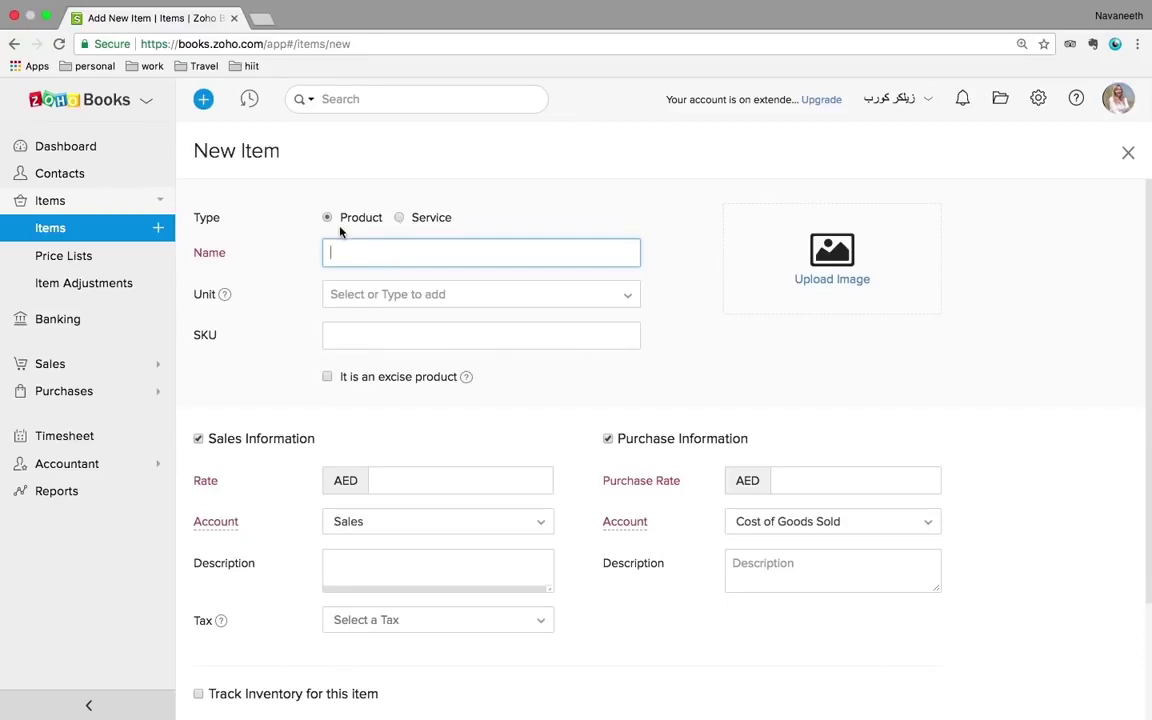
- Name the item 'Laptop covers' in pieces, selling at AED 150, with purchase information off
{"action": "type", "text": "Laptop covers"}
{"action": "left_click", "coordinate": [371, 296]}
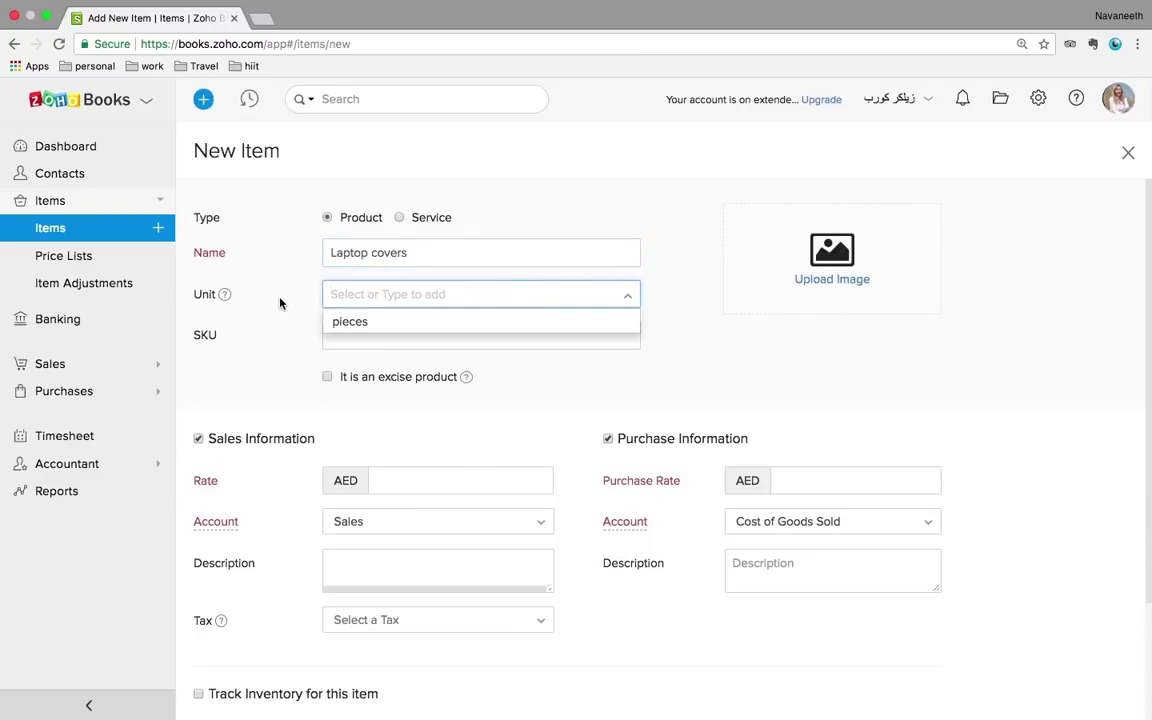
{"action": "left_click", "coordinate": [342, 325]}
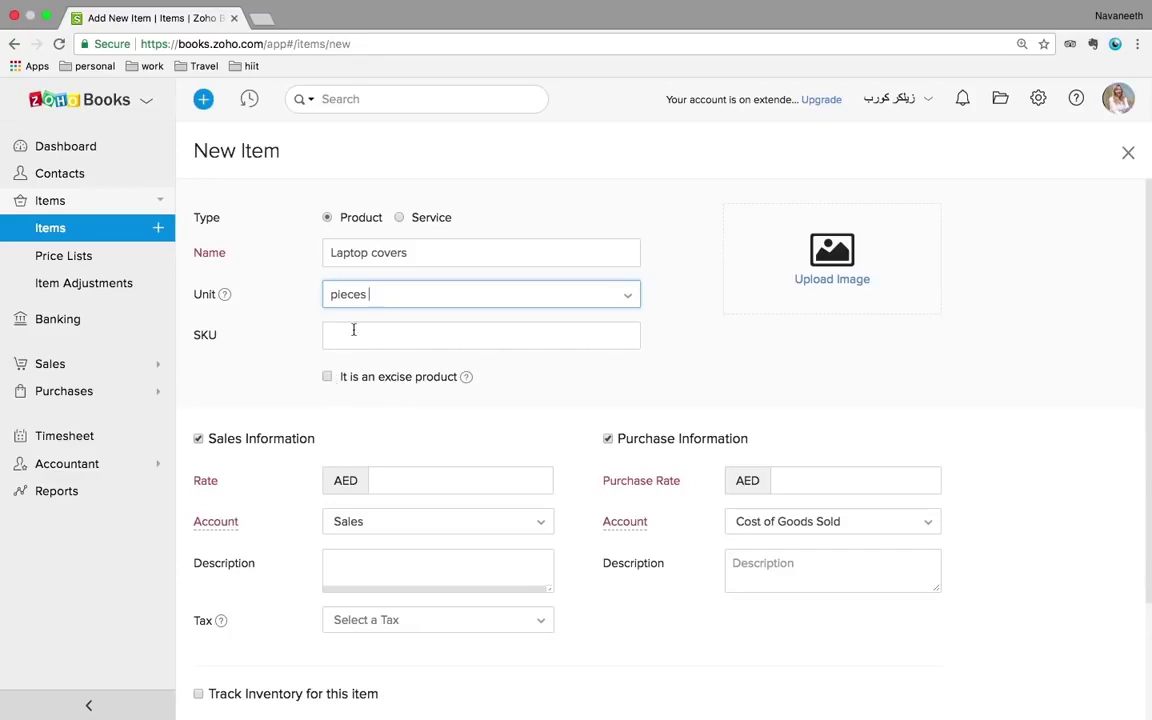
{"action": "scroll", "coordinate": [606, 408], "scroll_direction": "down", "scroll_amount": 2}
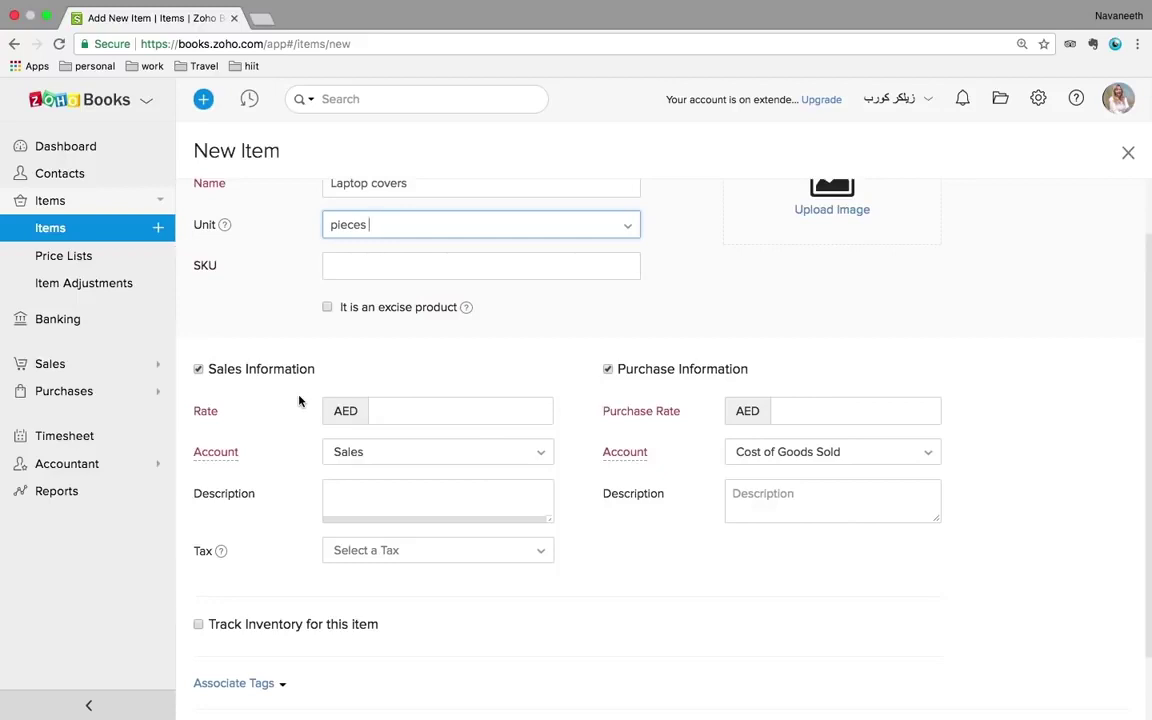
{"action": "left_click", "coordinate": [608, 370]}
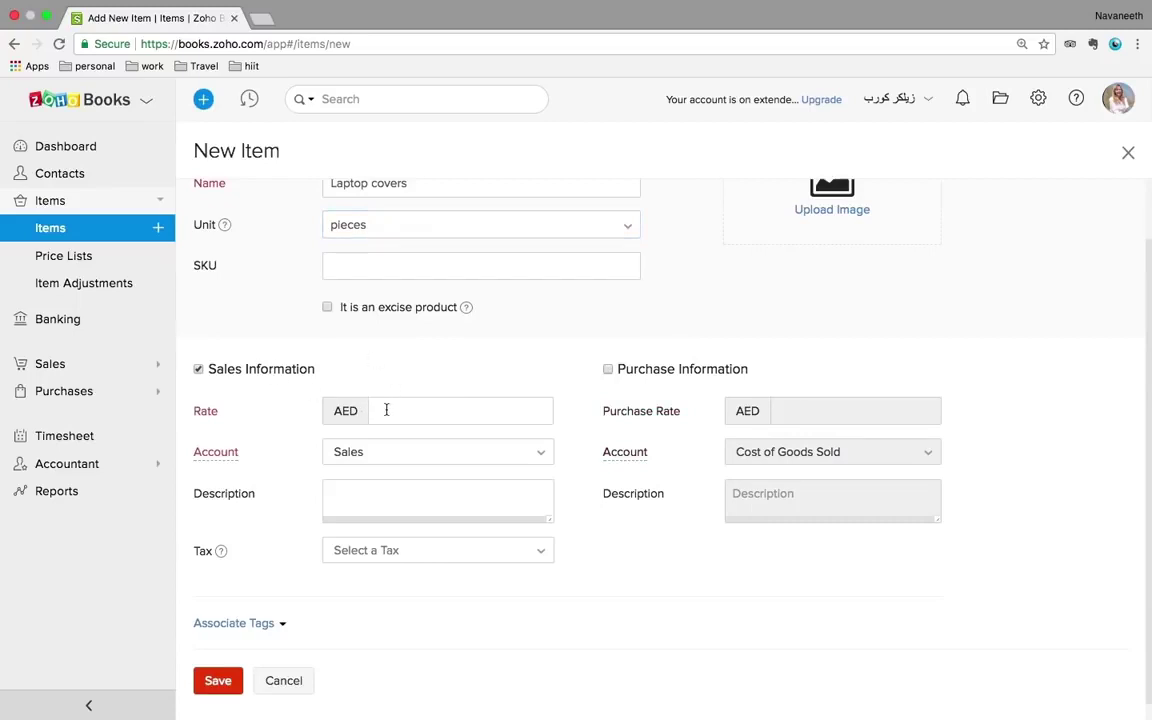
{"action": "left_click", "coordinate": [386, 405]}
{"action": "scroll", "coordinate": [440, 369], "scroll_direction": "up", "scroll_amount": 1}
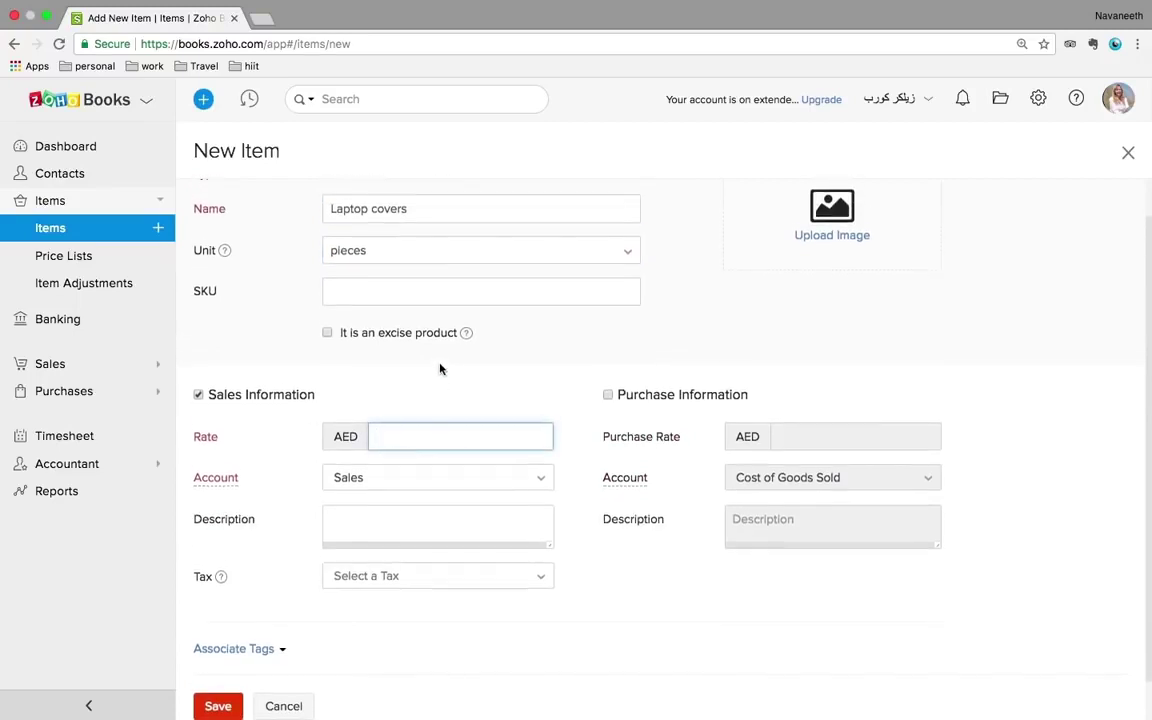
{"action": "type", "text": "150"}
- Keep Sales as the sales account and apply Standard Rate [5%] tax
{"action": "left_click", "coordinate": [409, 484]}
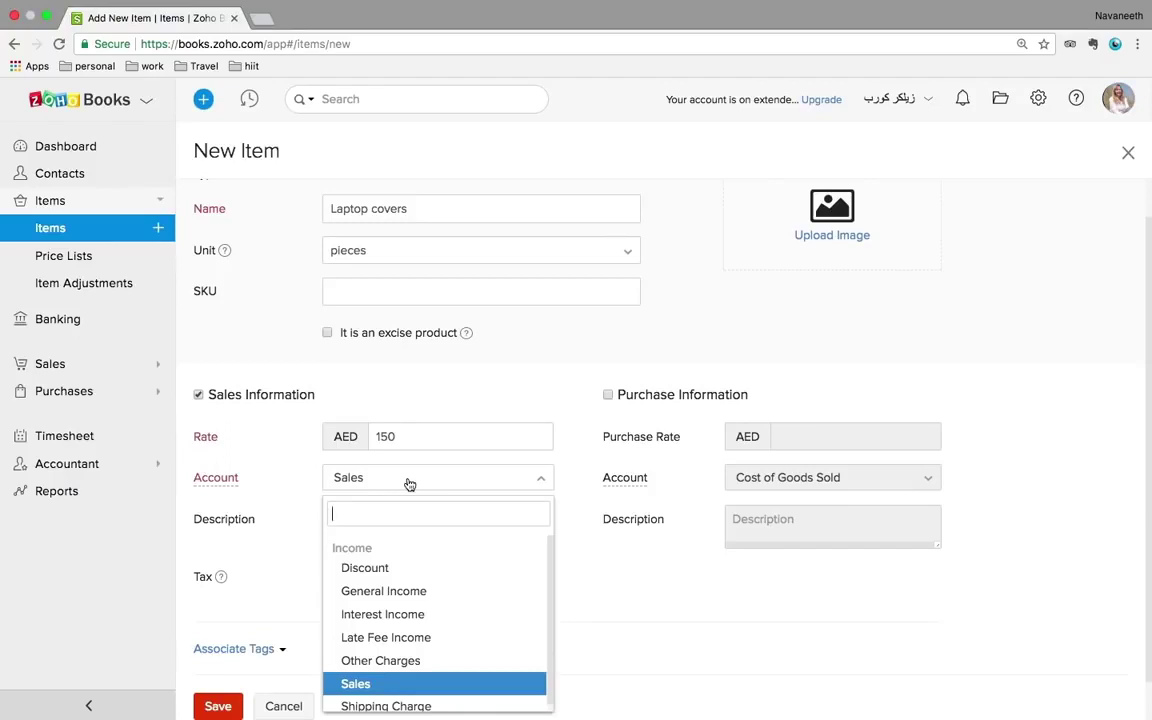
{"action": "left_click", "coordinate": [375, 684]}
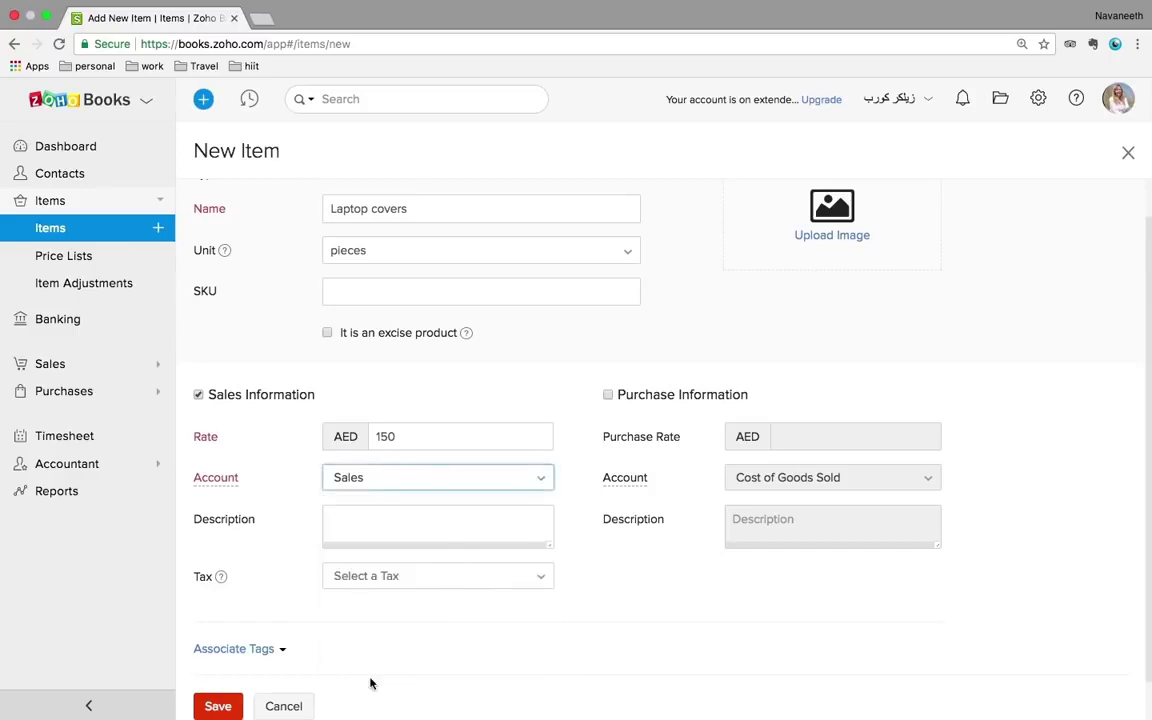
{"action": "scroll", "coordinate": [474, 594], "scroll_direction": "down", "scroll_amount": 1}
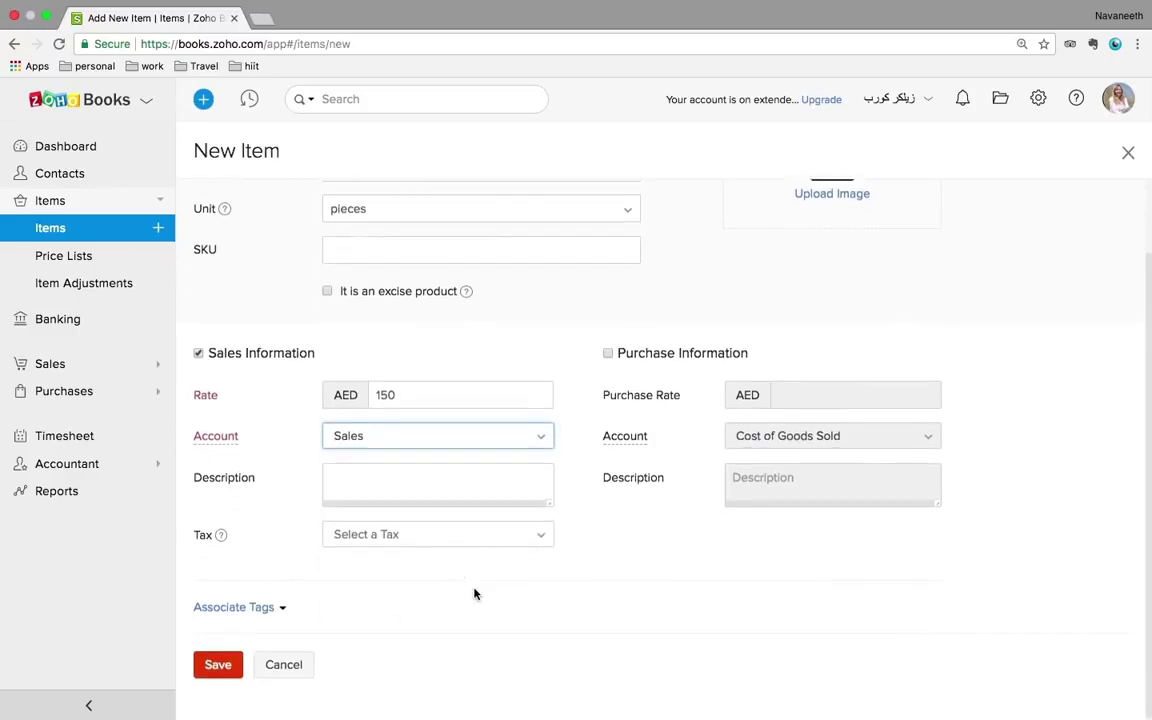
{"action": "left_click", "coordinate": [434, 538]}
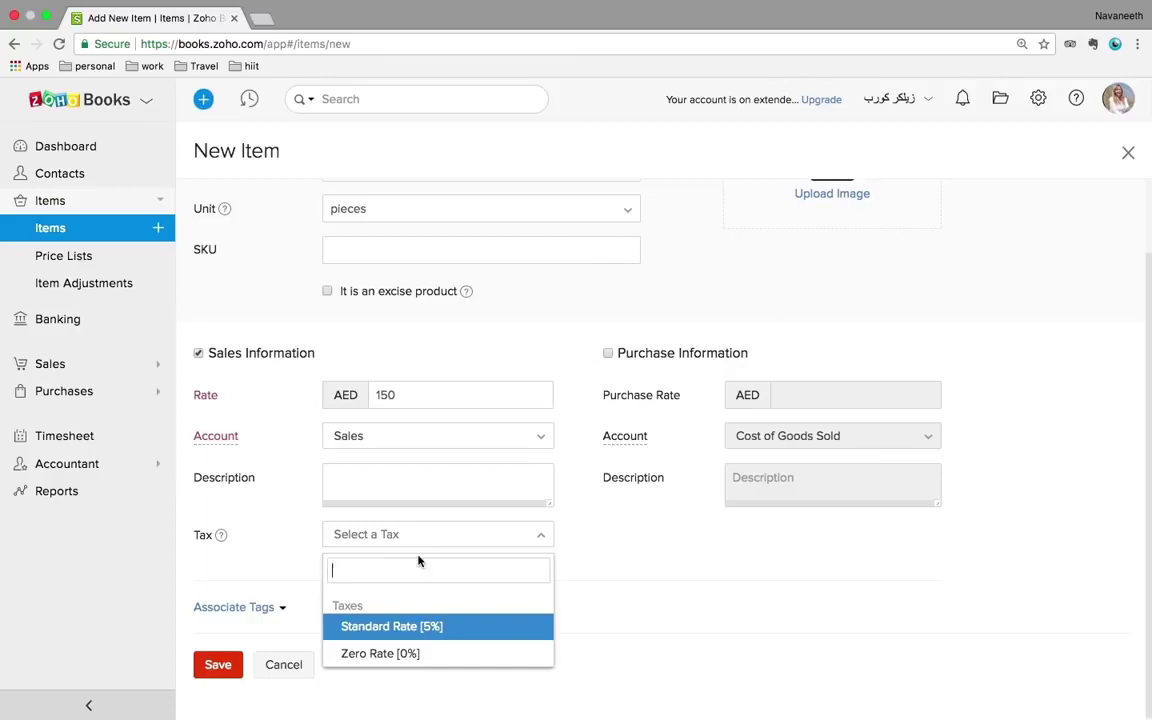
{"action": "left_click", "coordinate": [648, 562]}
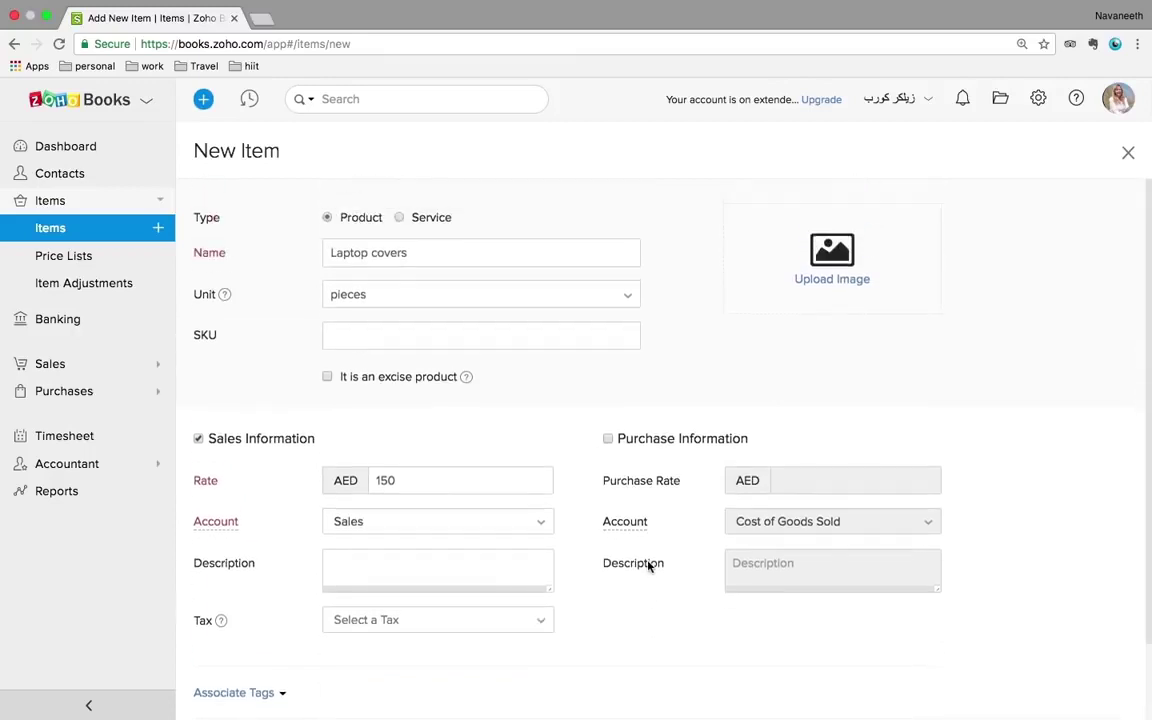
{"action": "scroll", "coordinate": [645, 565], "scroll_direction": "down", "scroll_amount": 1}
{"action": "left_click", "coordinate": [437, 540]}
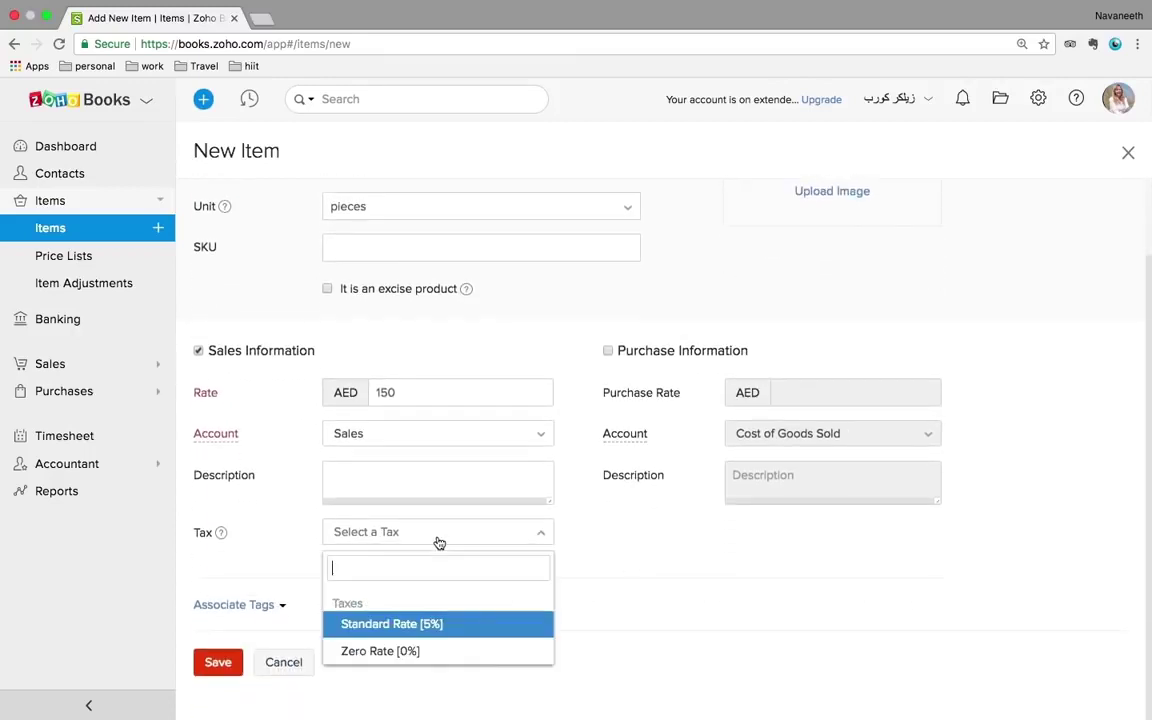
{"action": "left_click", "coordinate": [376, 624]}
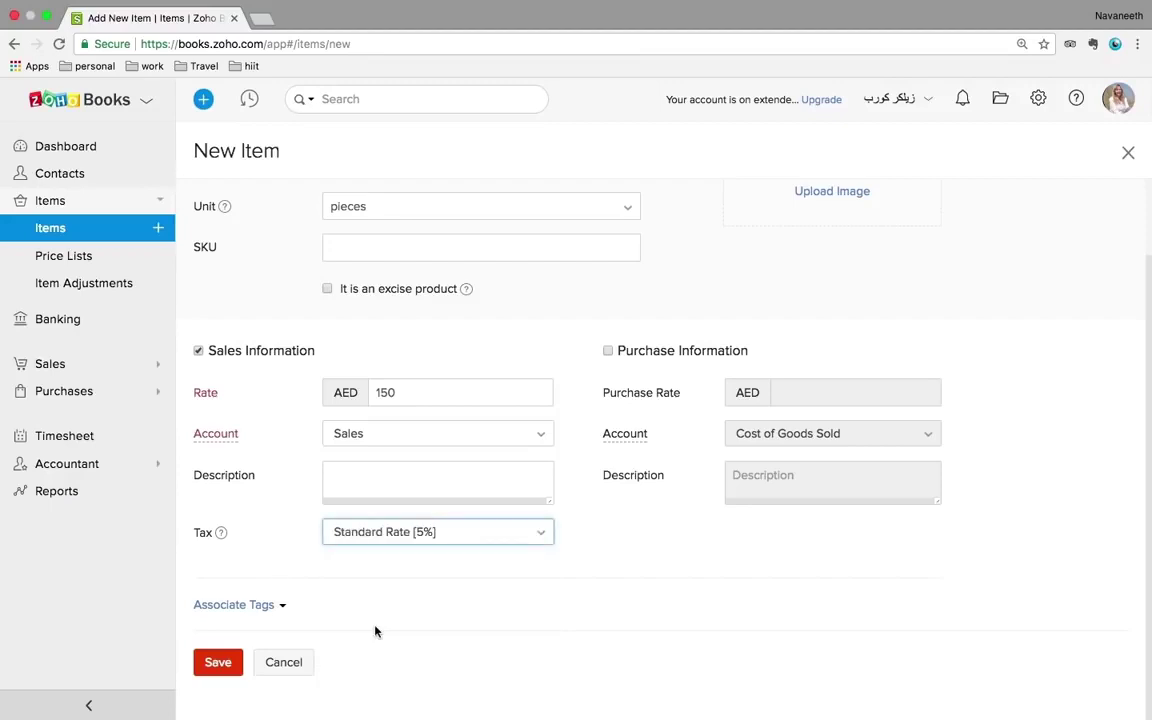
- Save the Laptop covers item and check it in the Items list
{"action": "left_click", "coordinate": [225, 664]}
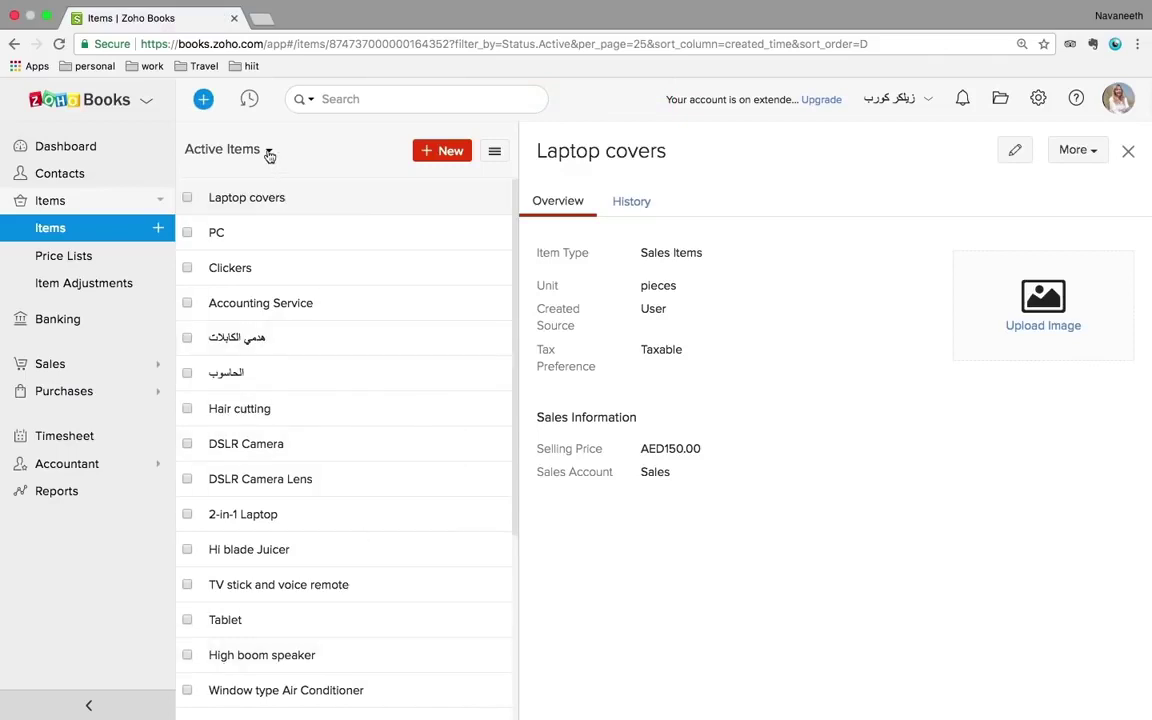
{"action": "scroll", "coordinate": [332, 486], "scroll_direction": "down", "scroll_amount": 3}
{"action": "scroll", "coordinate": [332, 486], "scroll_direction": "down", "scroll_amount": 4}
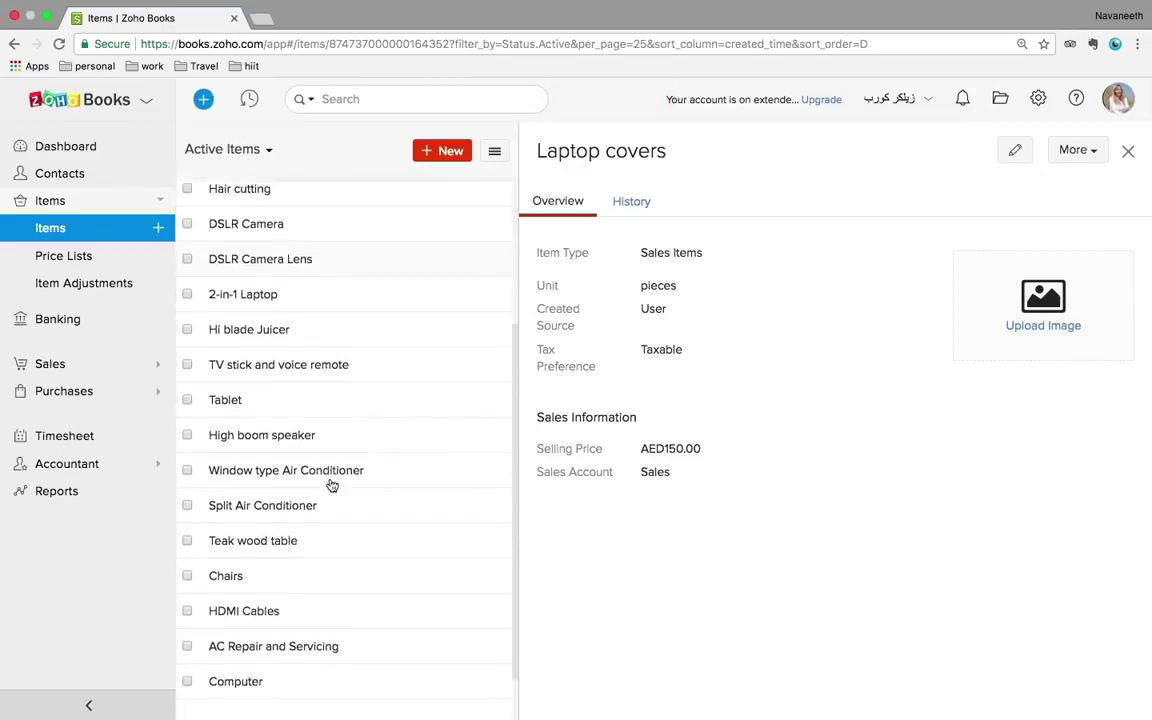
{"action": "scroll", "coordinate": [332, 486], "scroll_direction": "up", "scroll_amount": 7}
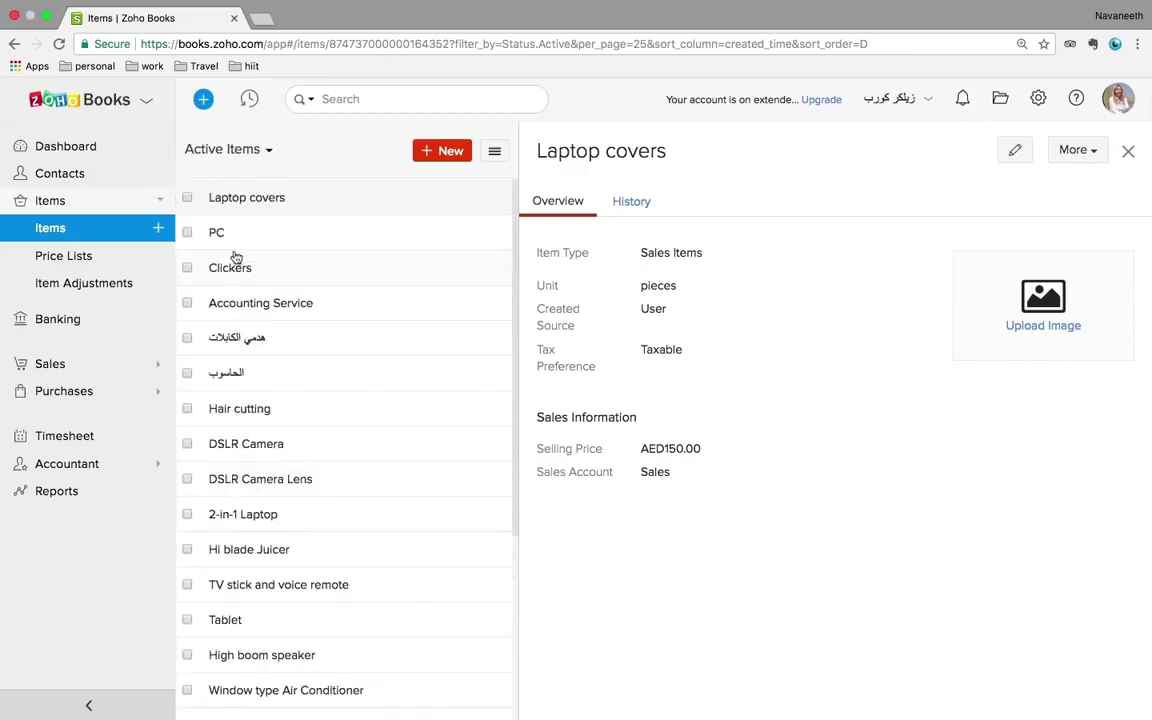
{"action": "left_click", "coordinate": [58, 260]}
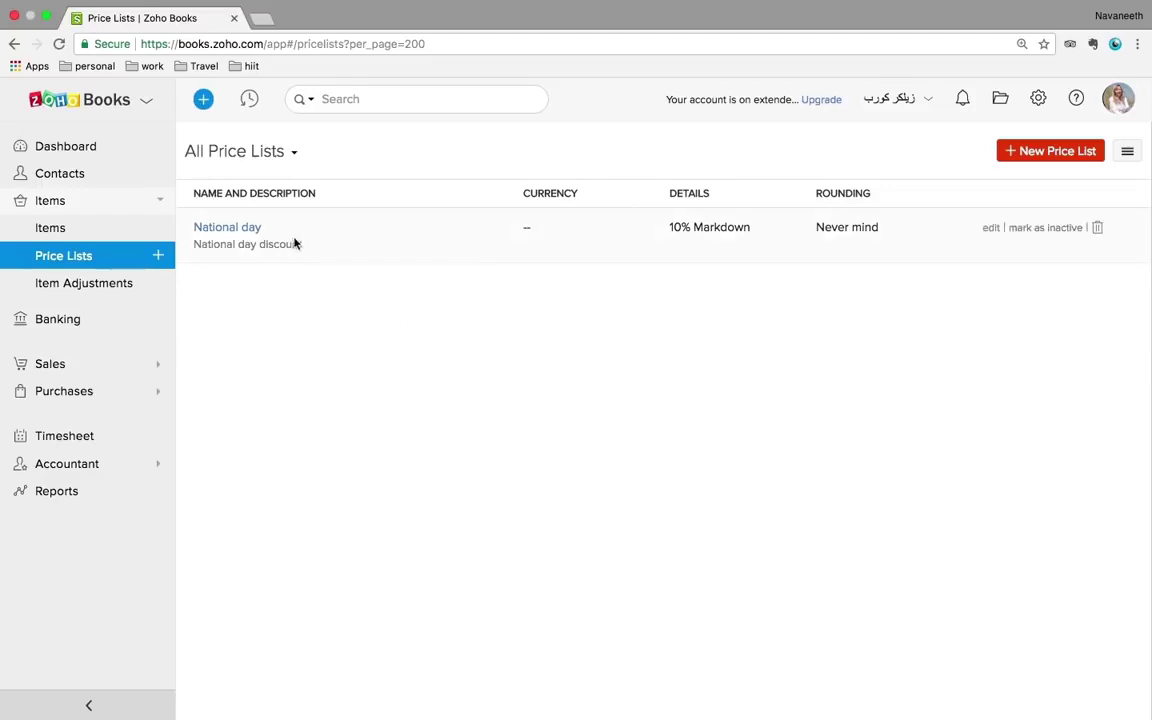
- Look over the National day price list and the New Price List form without saving changes
{"action": "left_click", "coordinate": [258, 230]}
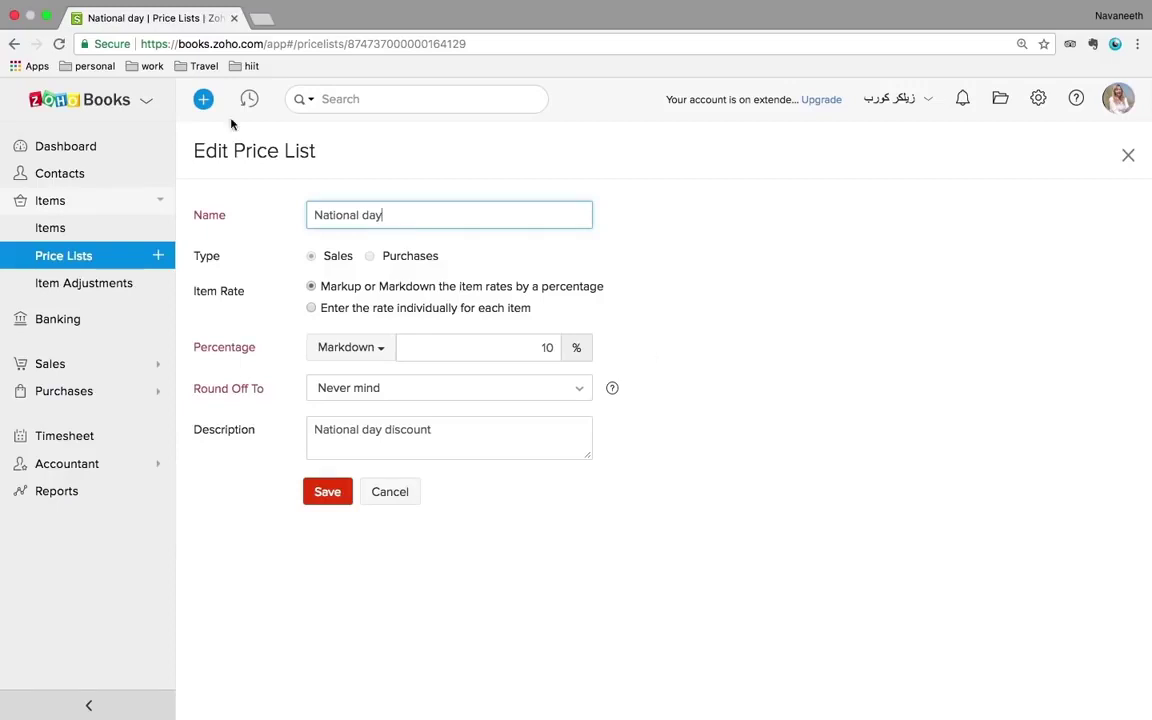
{"action": "left_click", "coordinate": [85, 255]}
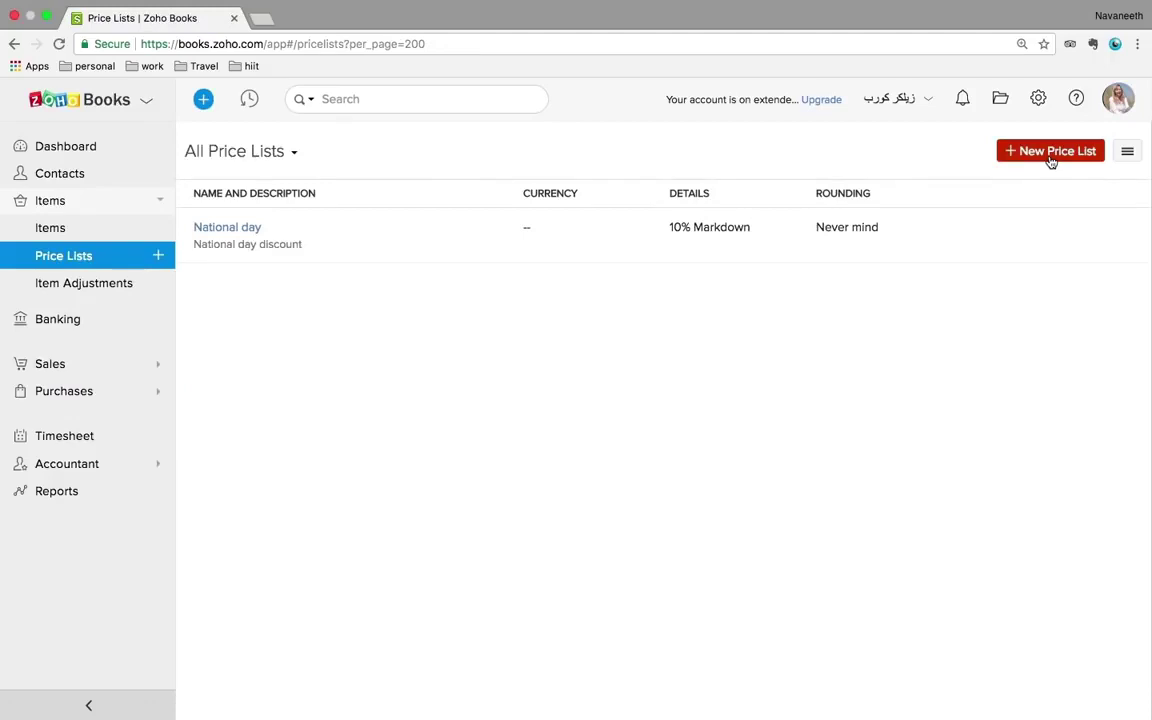
{"action": "left_click", "coordinate": [1050, 160]}
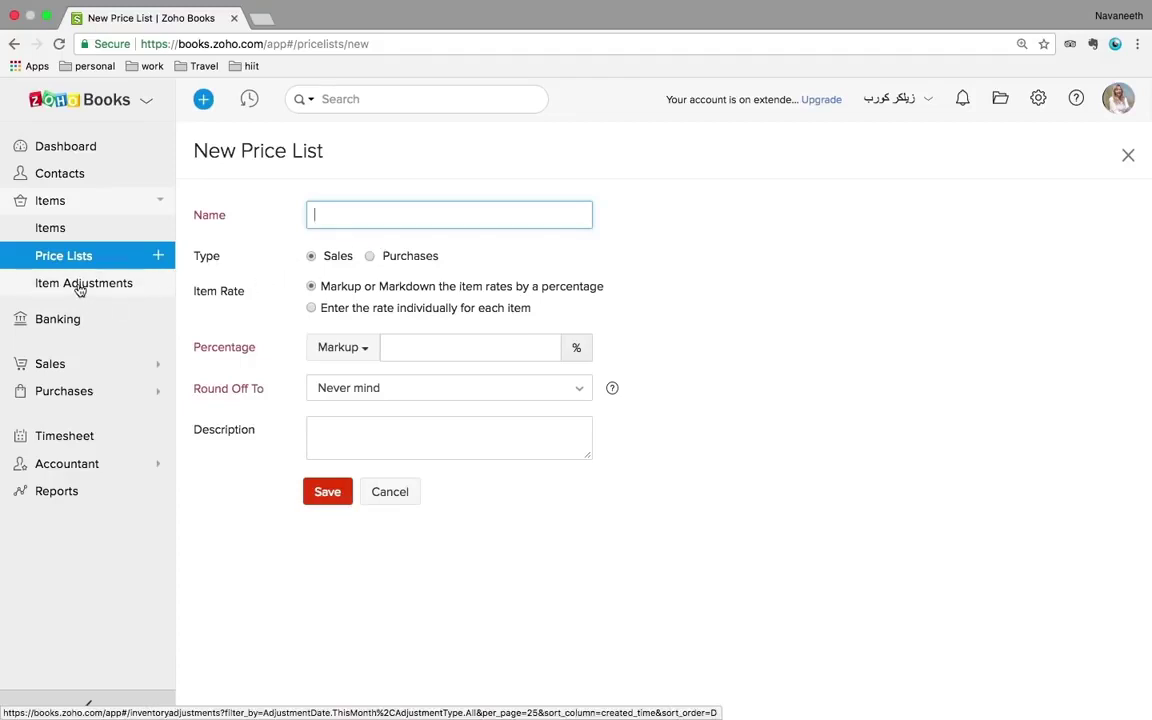
{"action": "left_click", "coordinate": [69, 289]}
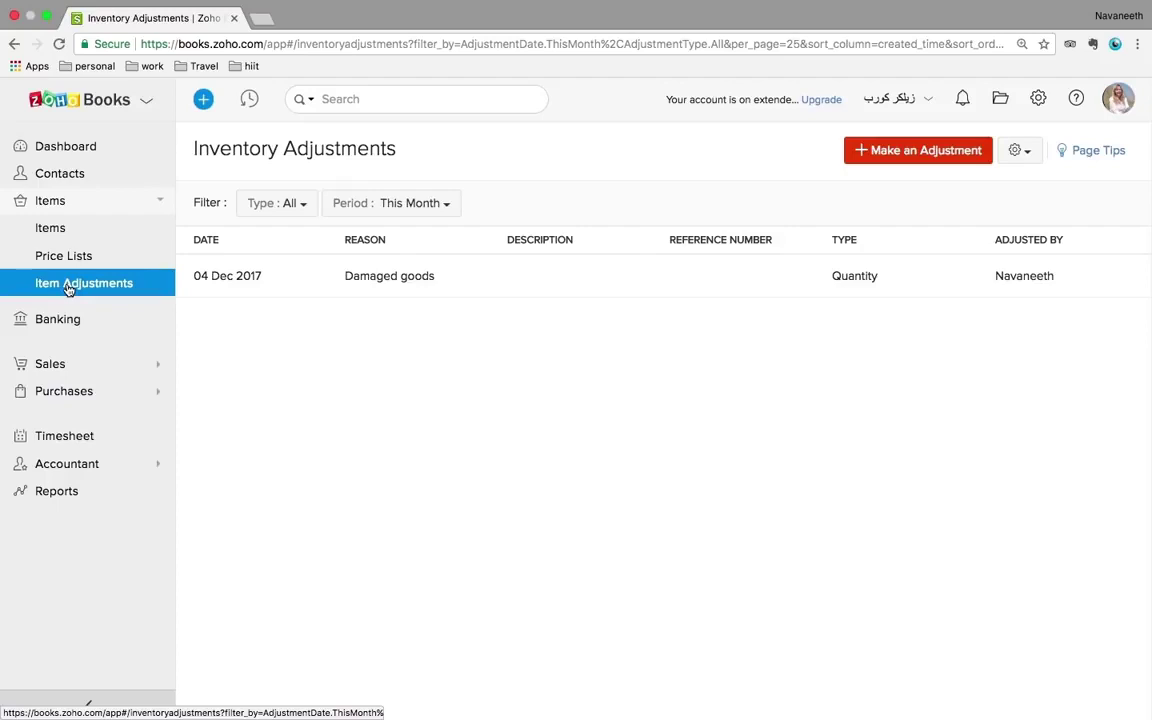
{"action": "left_click", "coordinate": [400, 283]}
{"action": "mouse_move", "coordinate": [882, 695]}
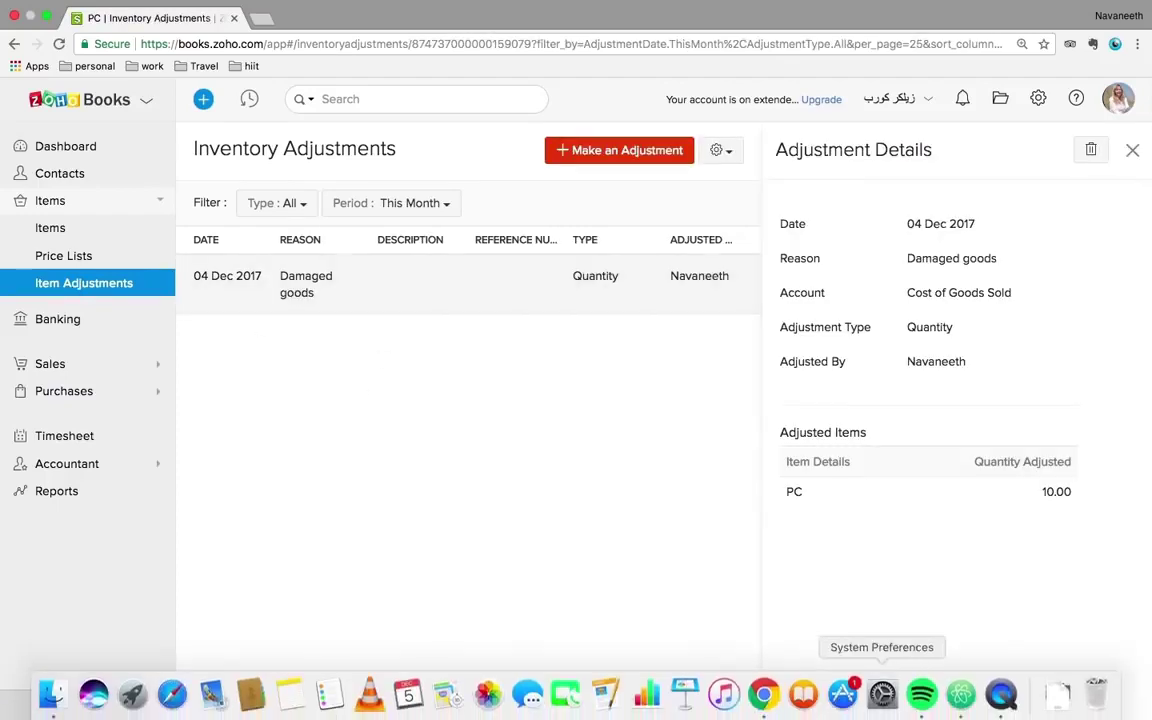
{"action": "right_click", "coordinate": [1003, 694]}
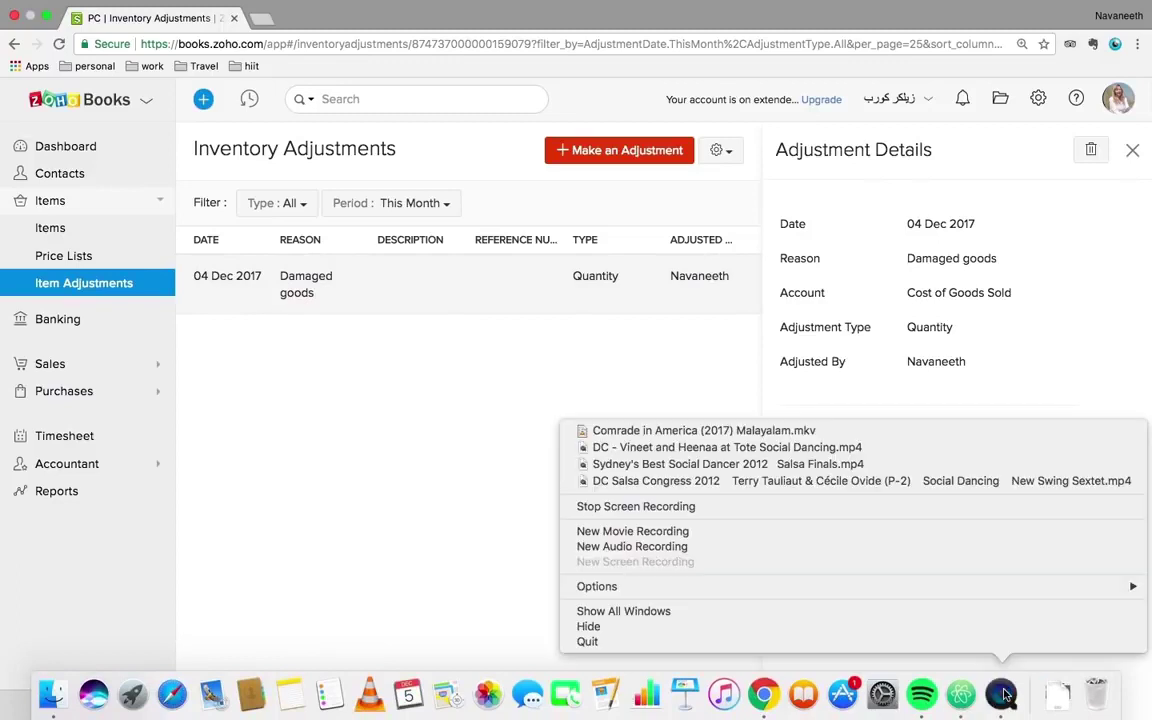
{"action": "left_click", "coordinate": [474, 470]}
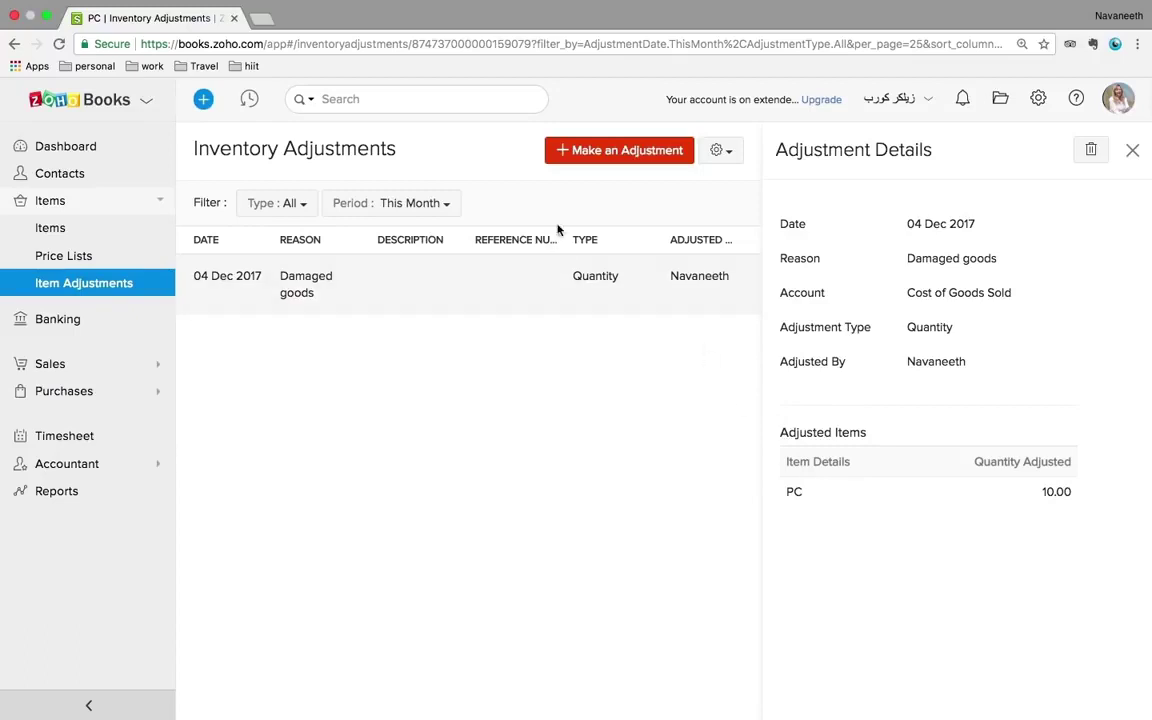
{"action": "left_click", "coordinate": [647, 160]}
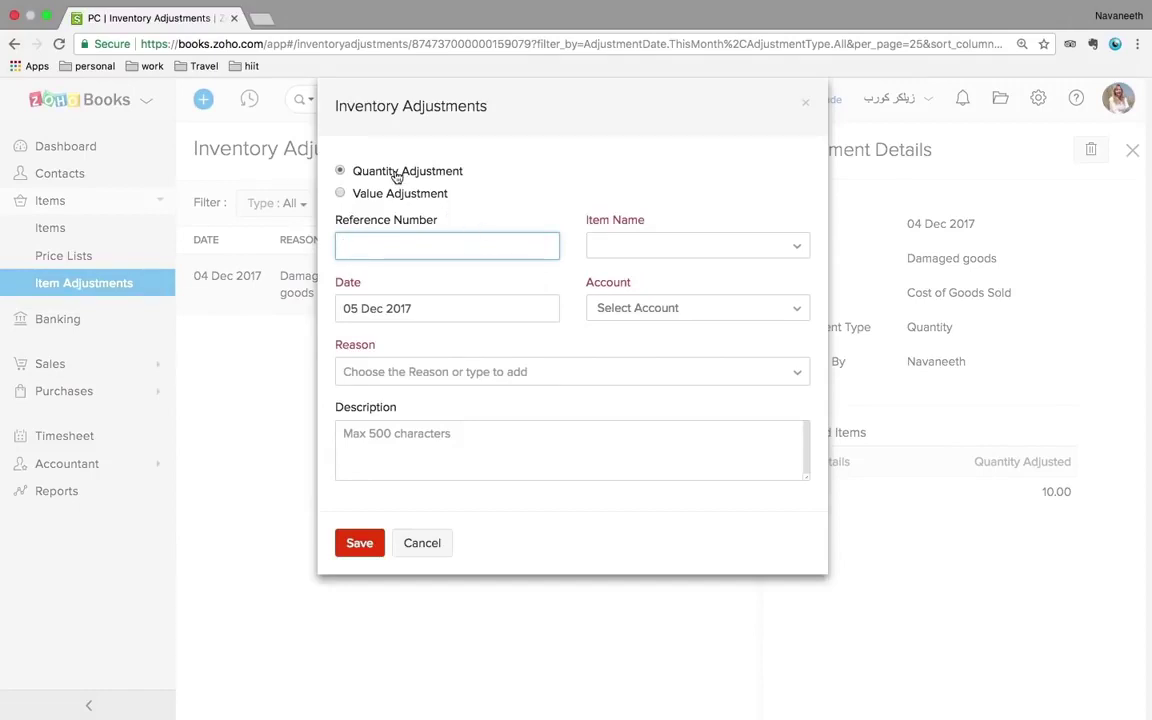
{"action": "left_click", "coordinate": [340, 194]}
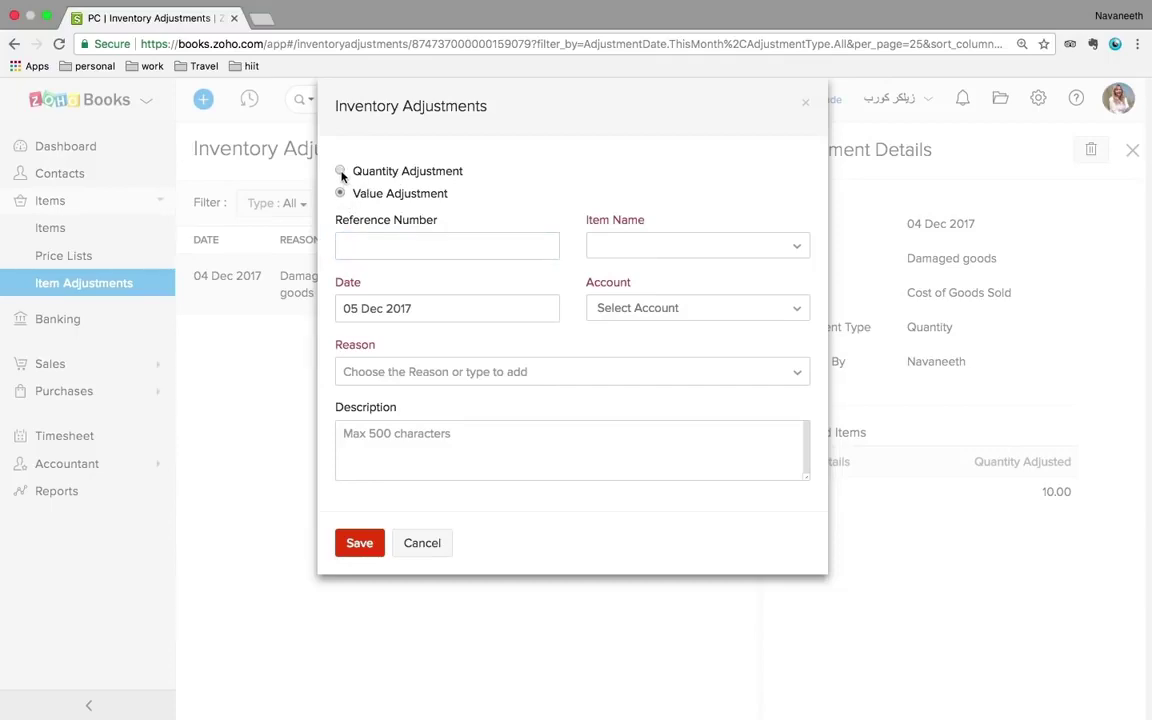
{"action": "left_click", "coordinate": [340, 171]}
{"action": "left_click", "coordinate": [663, 255]}
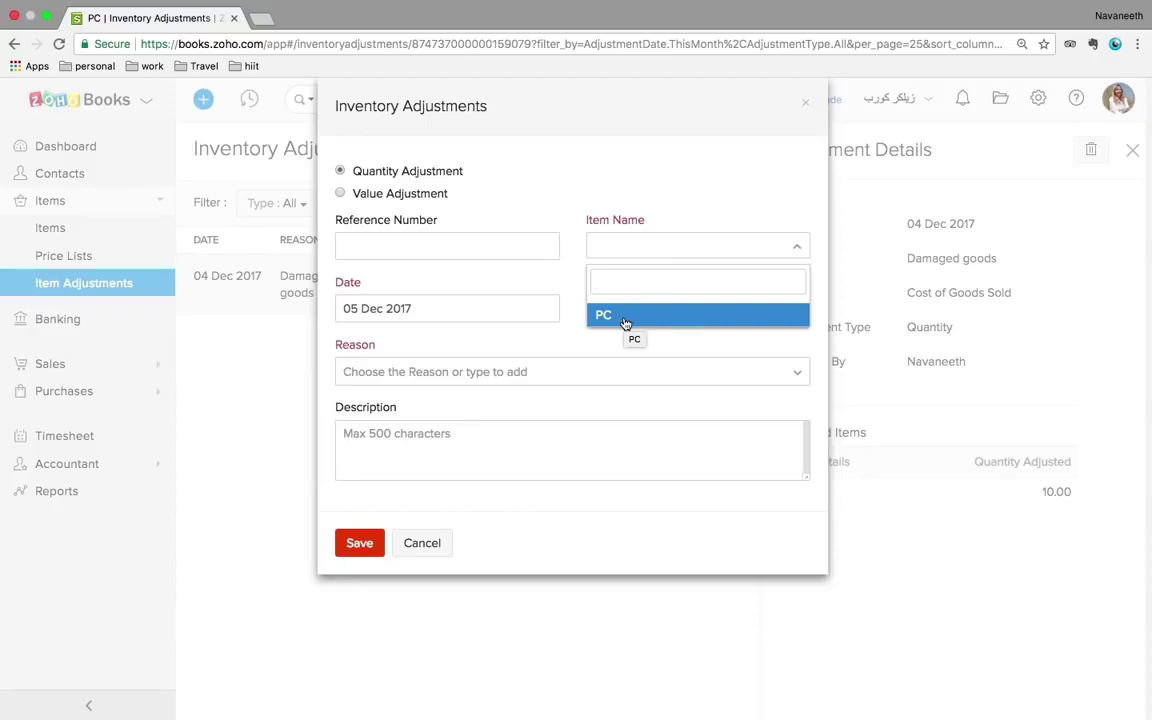
{"action": "left_click", "coordinate": [625, 318]}
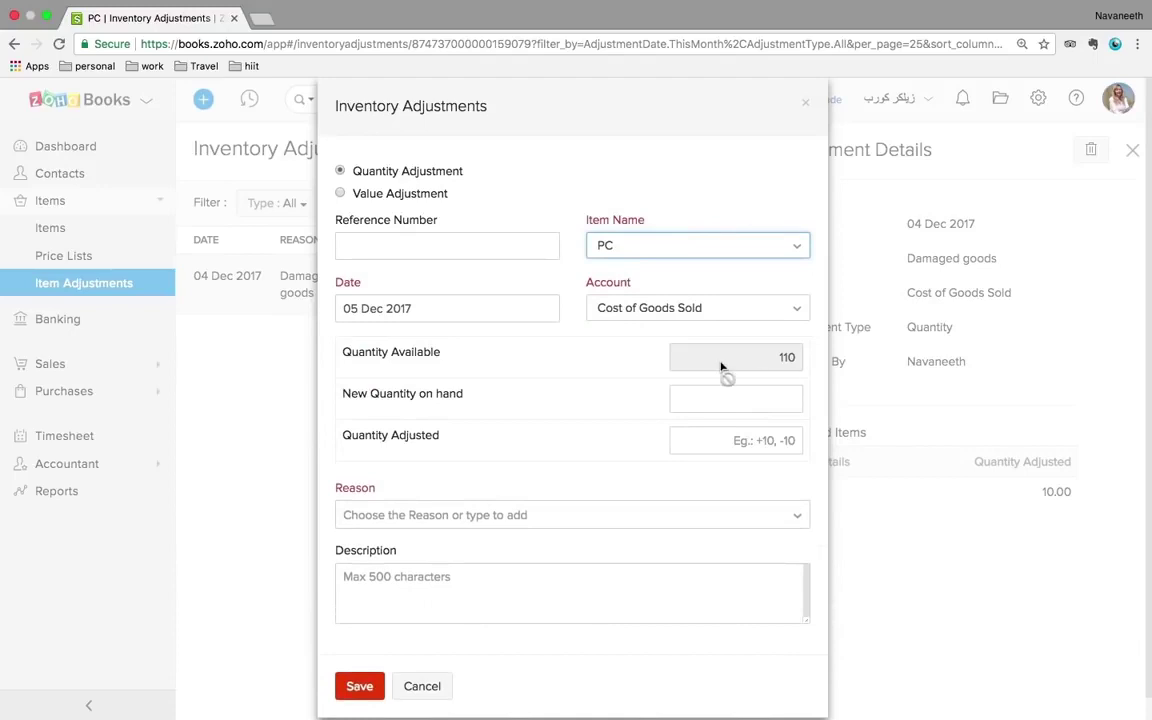
{"action": "left_click", "coordinate": [735, 443]}
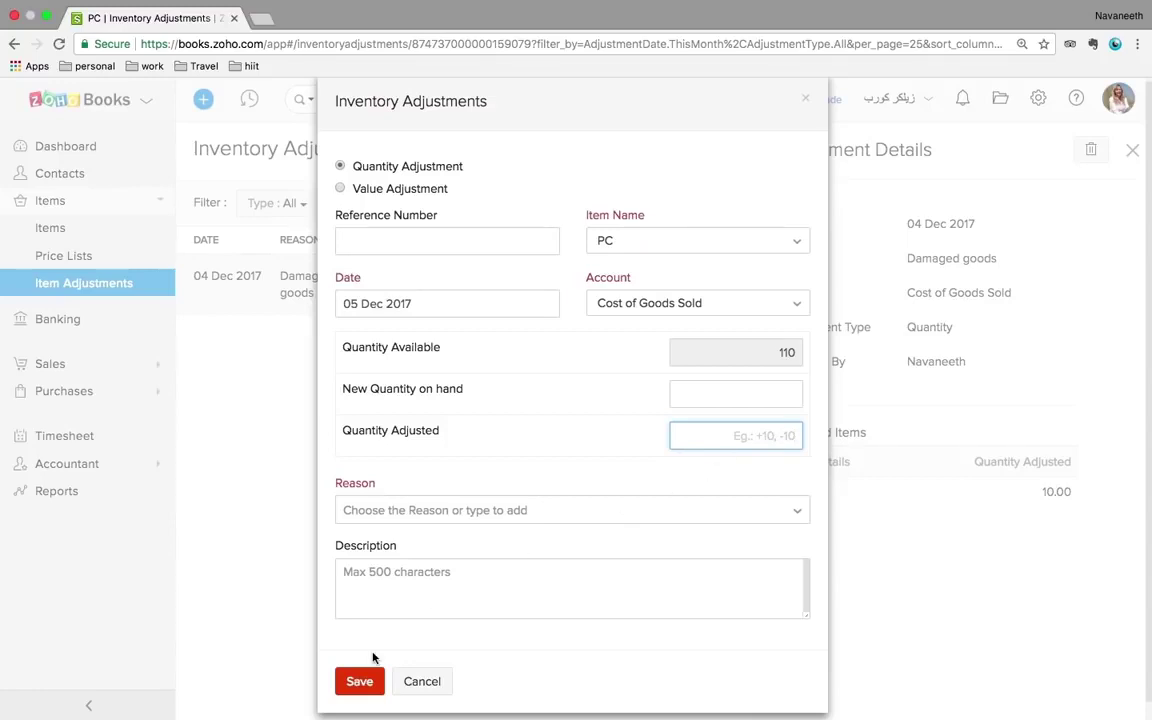
{"action": "left_click", "coordinate": [414, 680]}
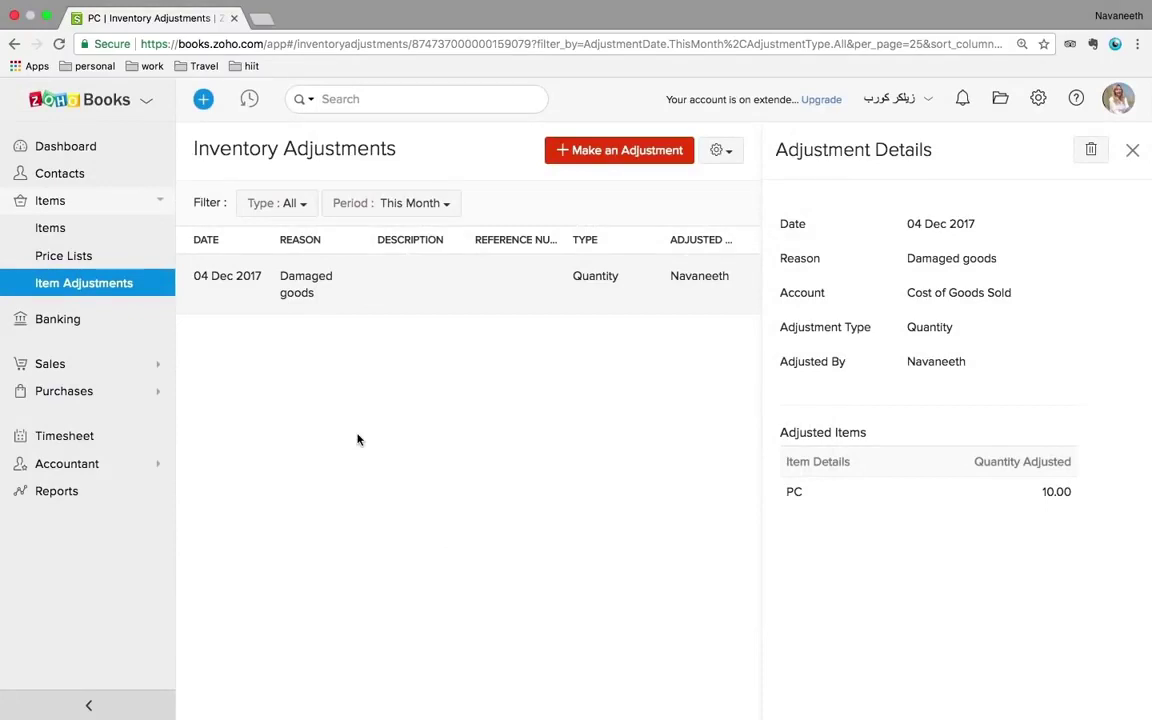
{"action": "left_click", "coordinate": [1132, 150]}
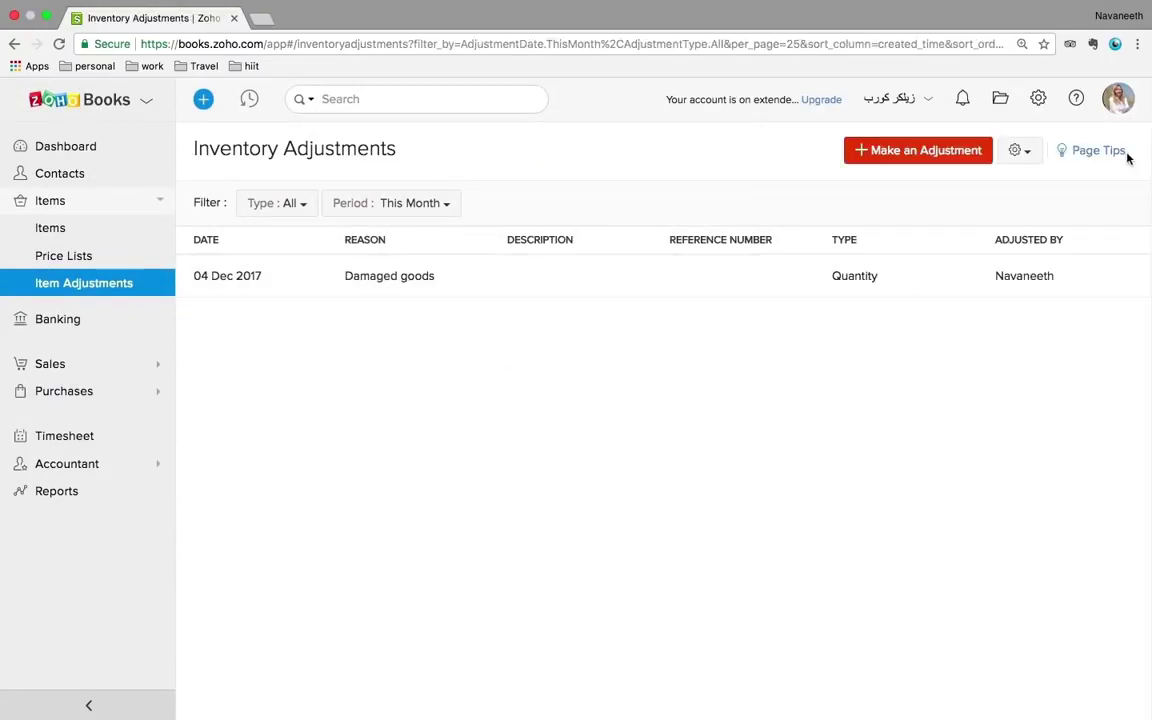
- From Banking, browse the supported banks under Add Bank or Credit Card without choosing one
{"action": "left_click", "coordinate": [60, 320]}
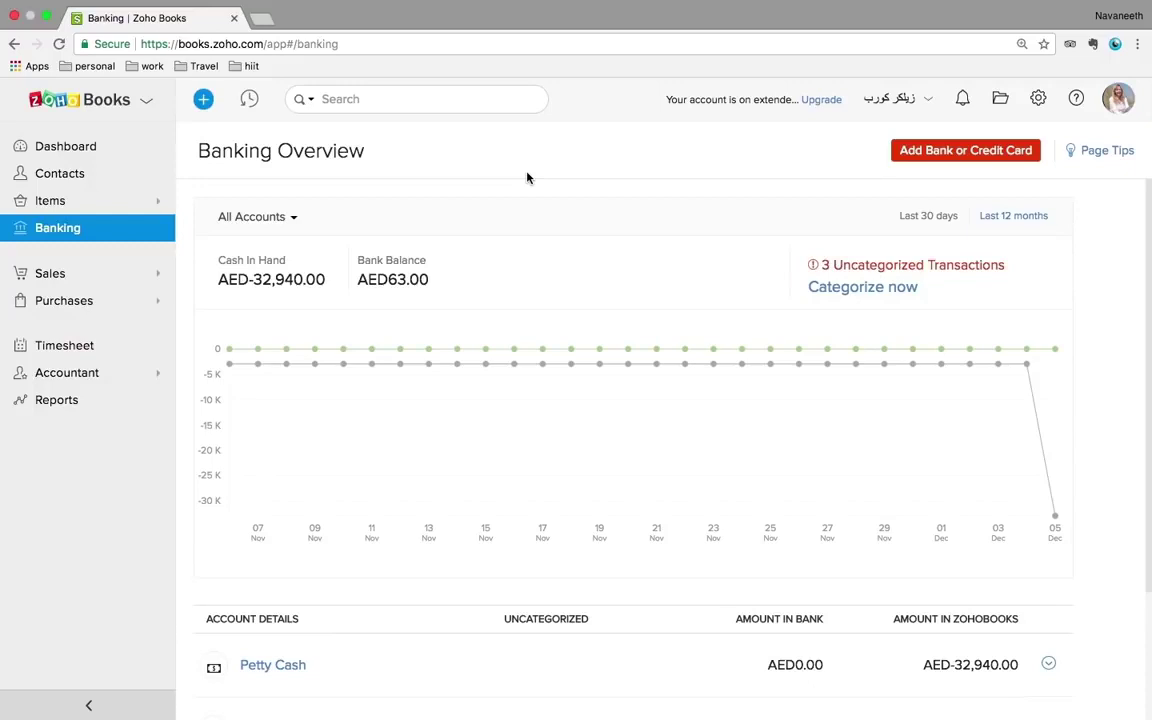
{"action": "left_click", "coordinate": [955, 157]}
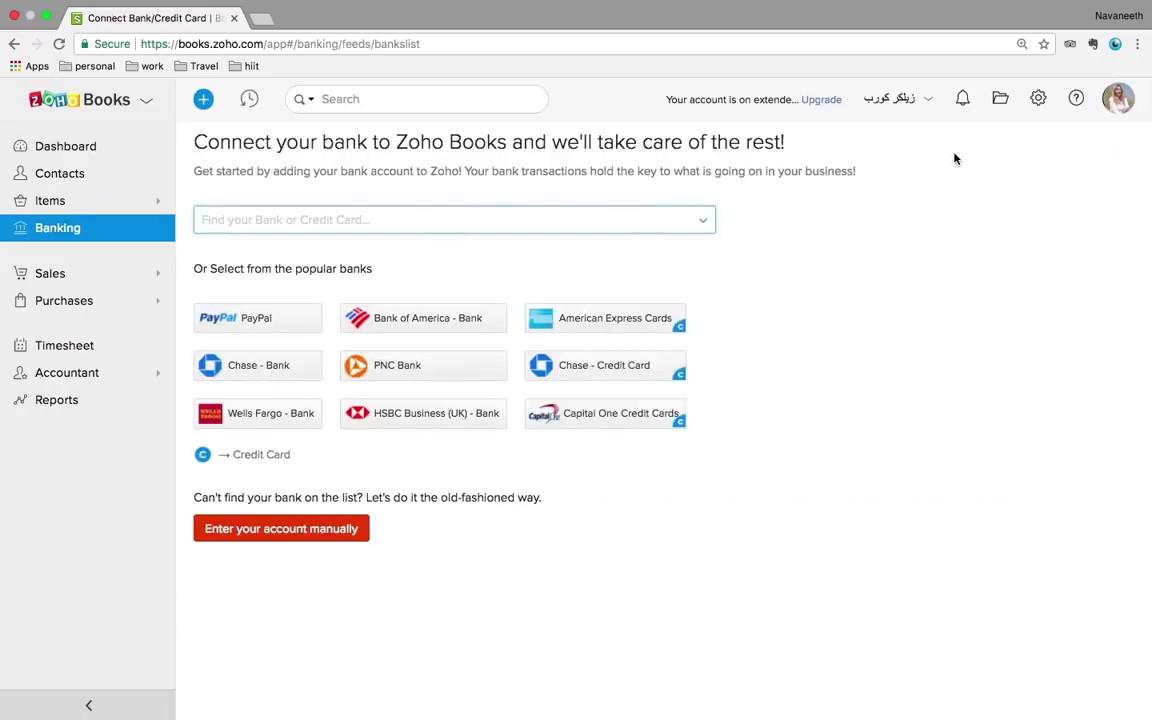
{"action": "left_click", "coordinate": [555, 222]}
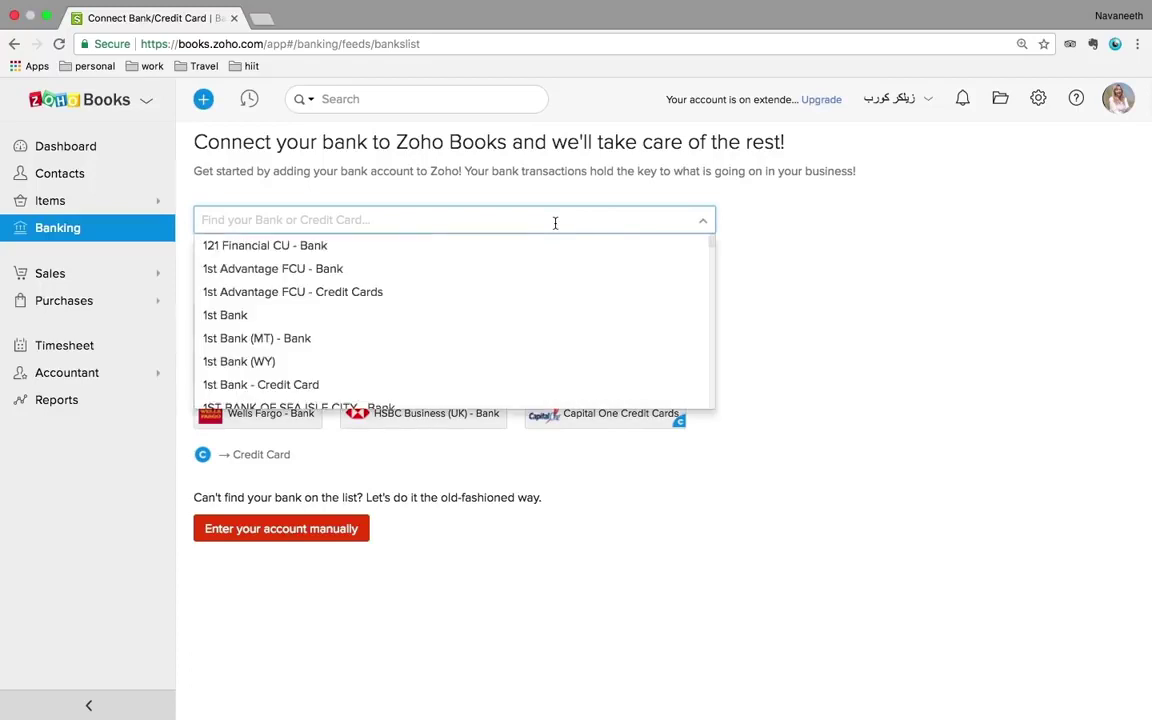
{"action": "scroll", "coordinate": [514, 290], "scroll_direction": "down", "scroll_amount": 3}
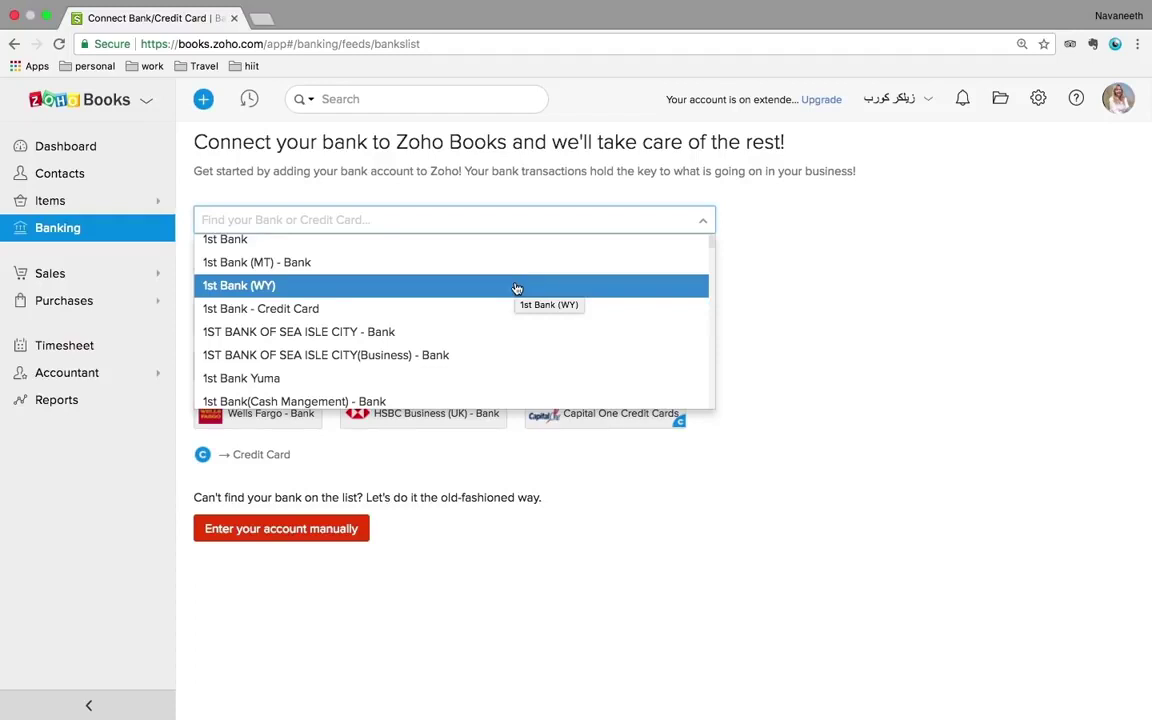
{"action": "left_click", "coordinate": [866, 440]}
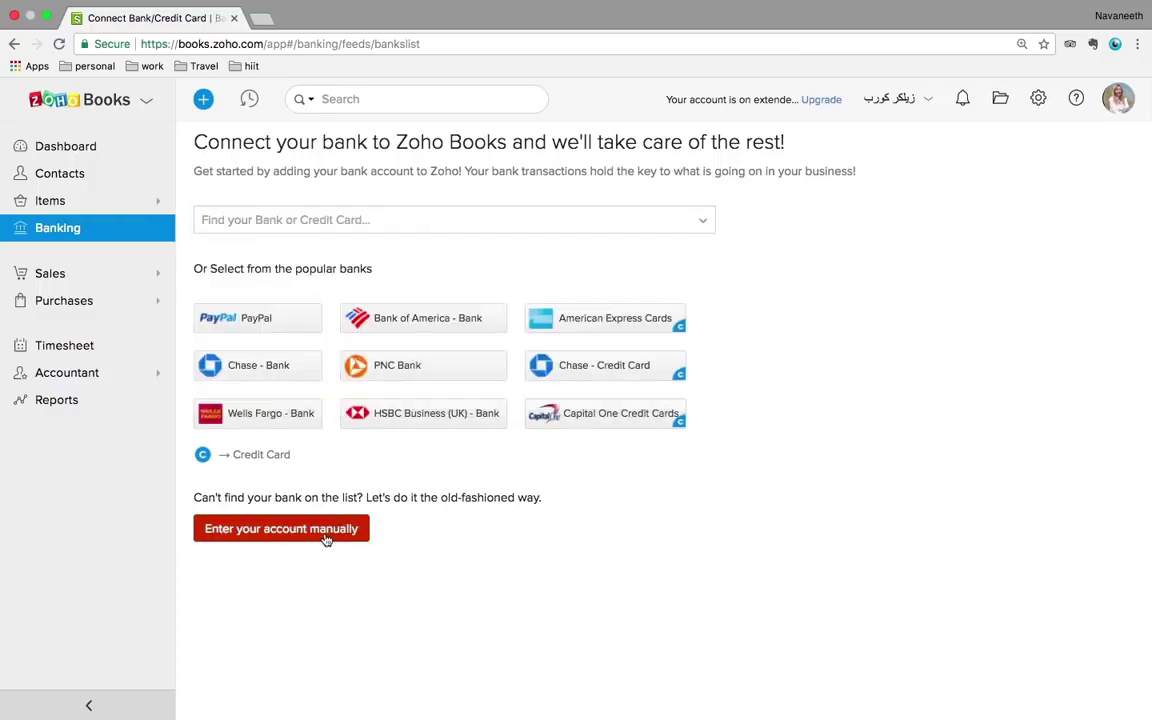
- Return to the banking overview and open the Savings account's uncategorized transactions
{"action": "left_click", "coordinate": [14, 44]}
{"action": "scroll", "coordinate": [535, 404], "scroll_direction": "down", "scroll_amount": 3}
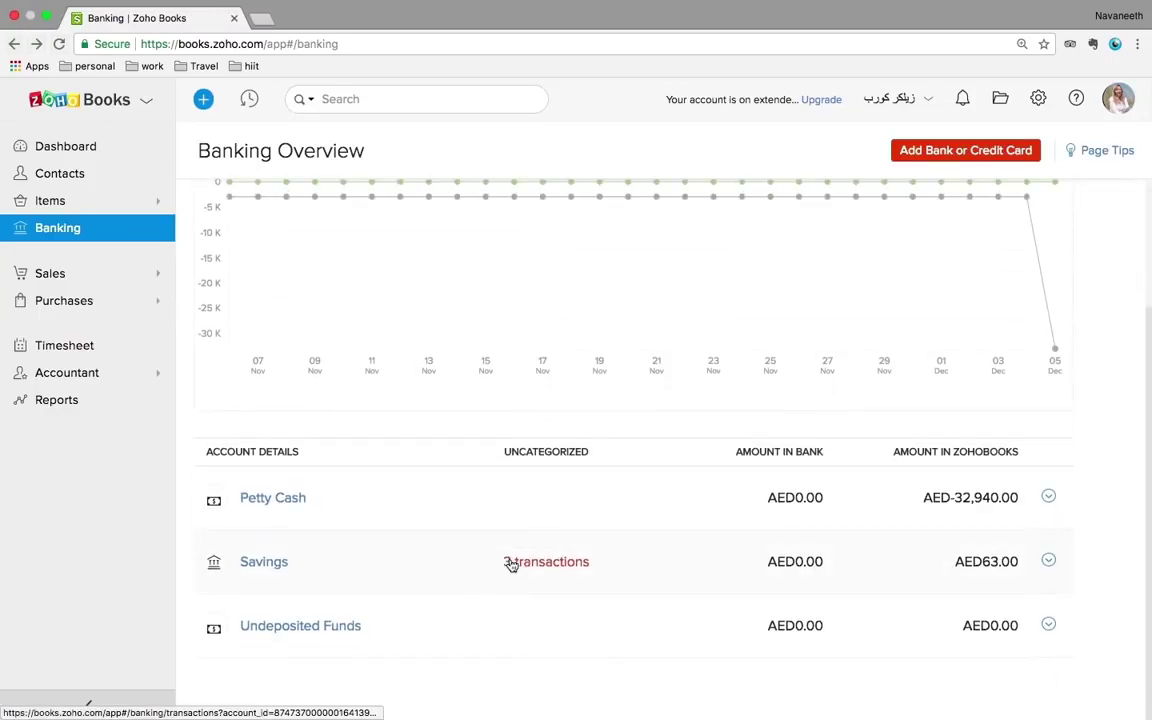
{"action": "left_click", "coordinate": [510, 564]}
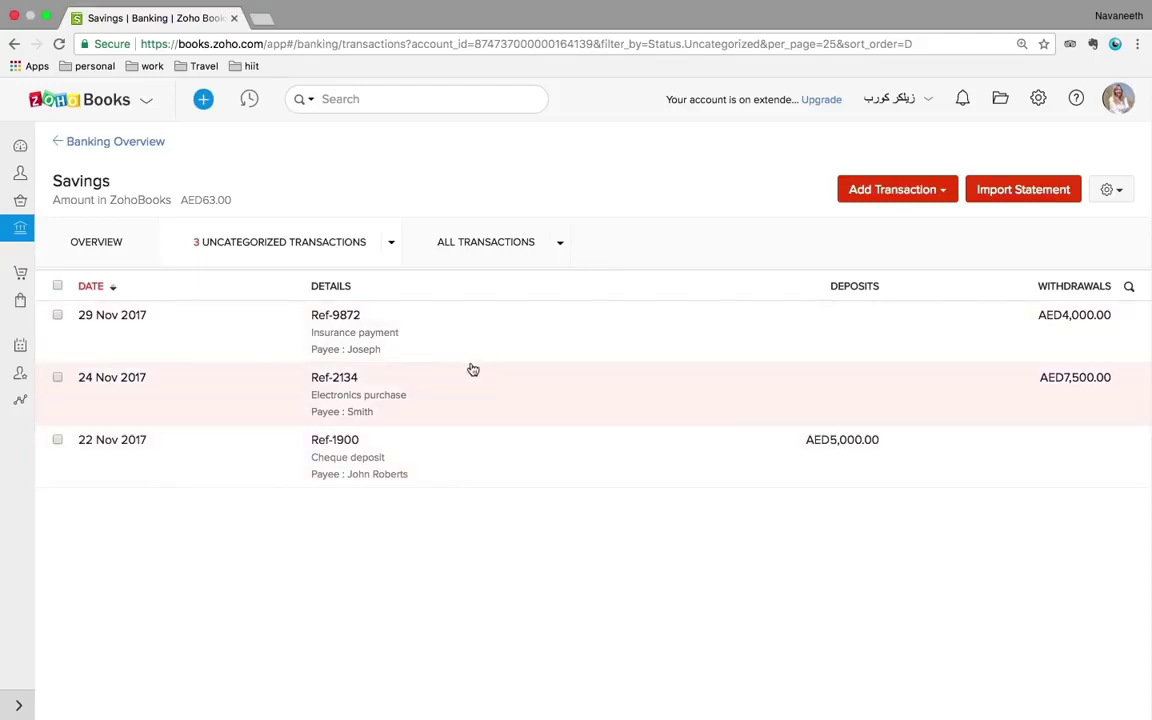
- Match the 29 Nov Ref-9872 transaction to the AED4,200 credit note, then discard it for the Dashboard
{"action": "left_click", "coordinate": [343, 344]}
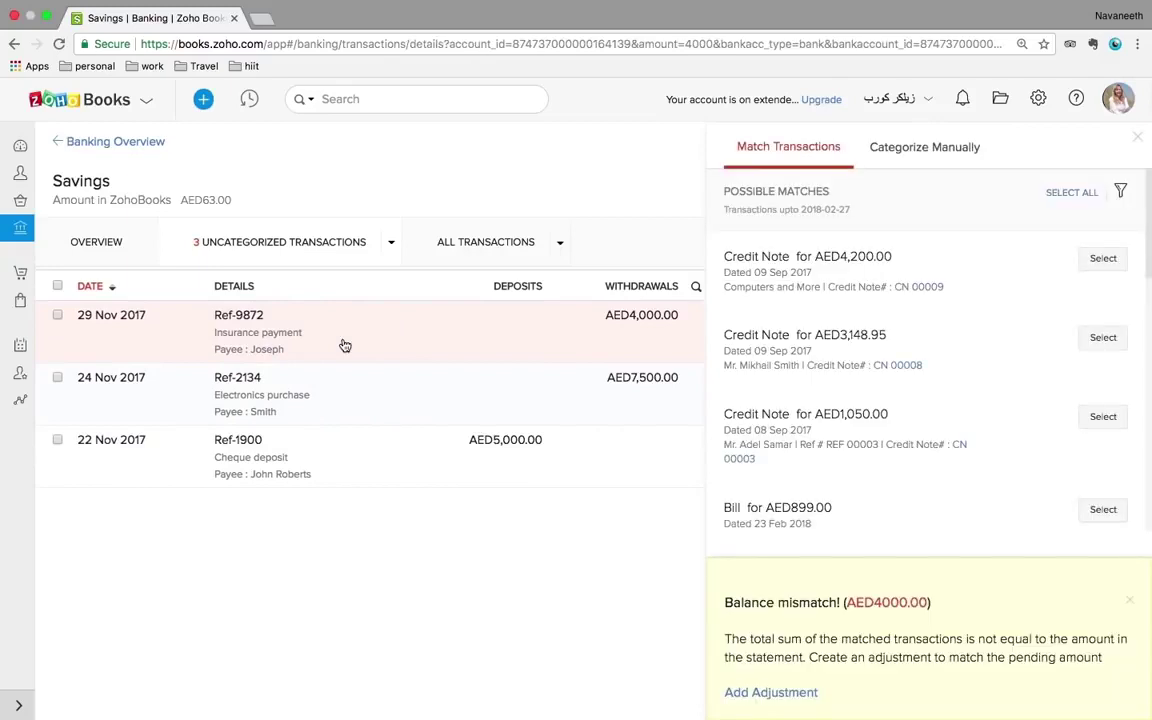
{"action": "left_click", "coordinate": [1103, 259]}
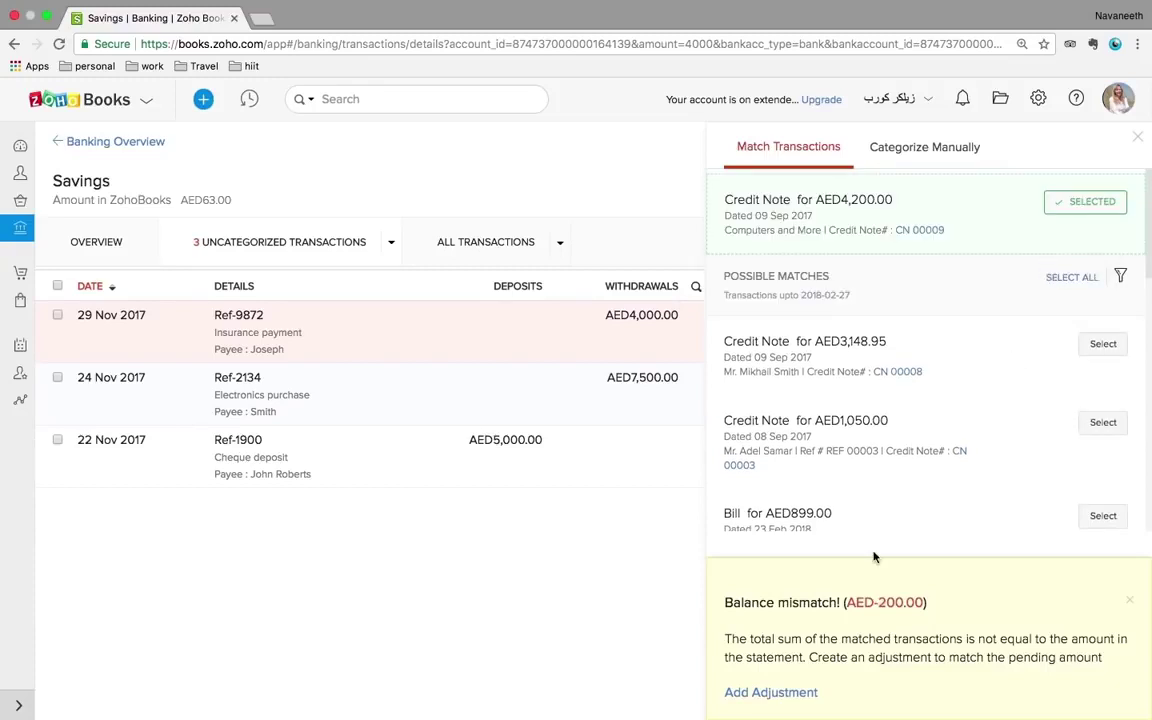
{"action": "left_click", "coordinate": [1139, 139]}
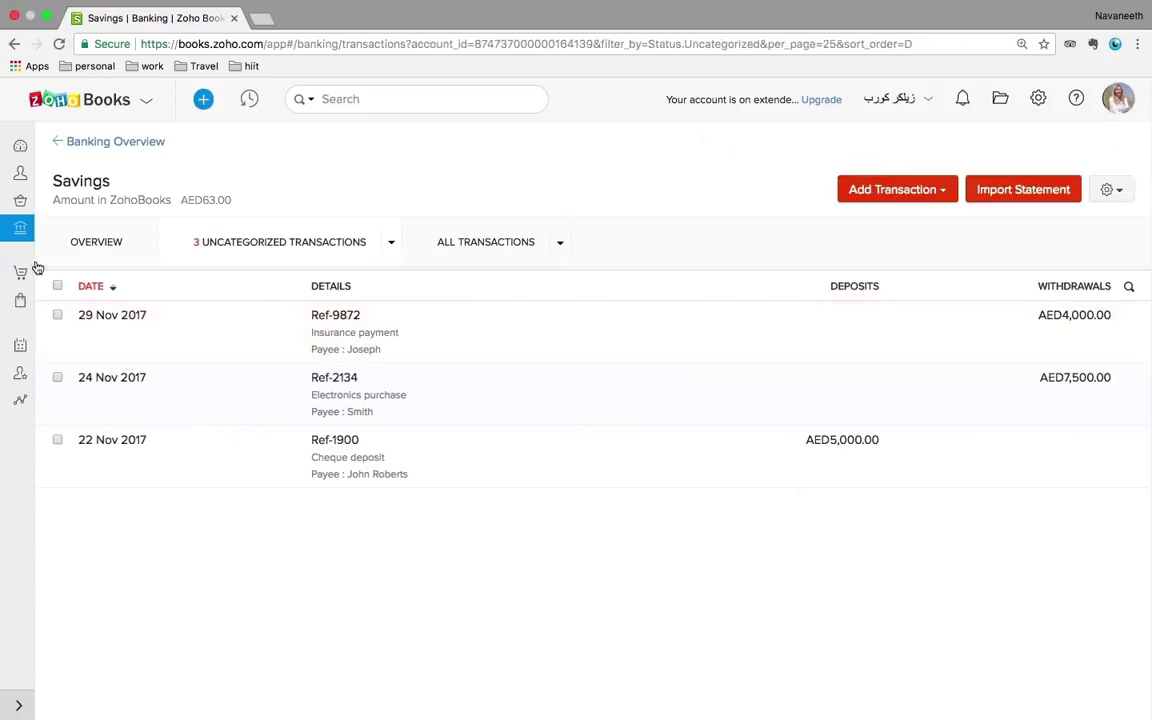
{"action": "left_click", "coordinate": [19, 146]}
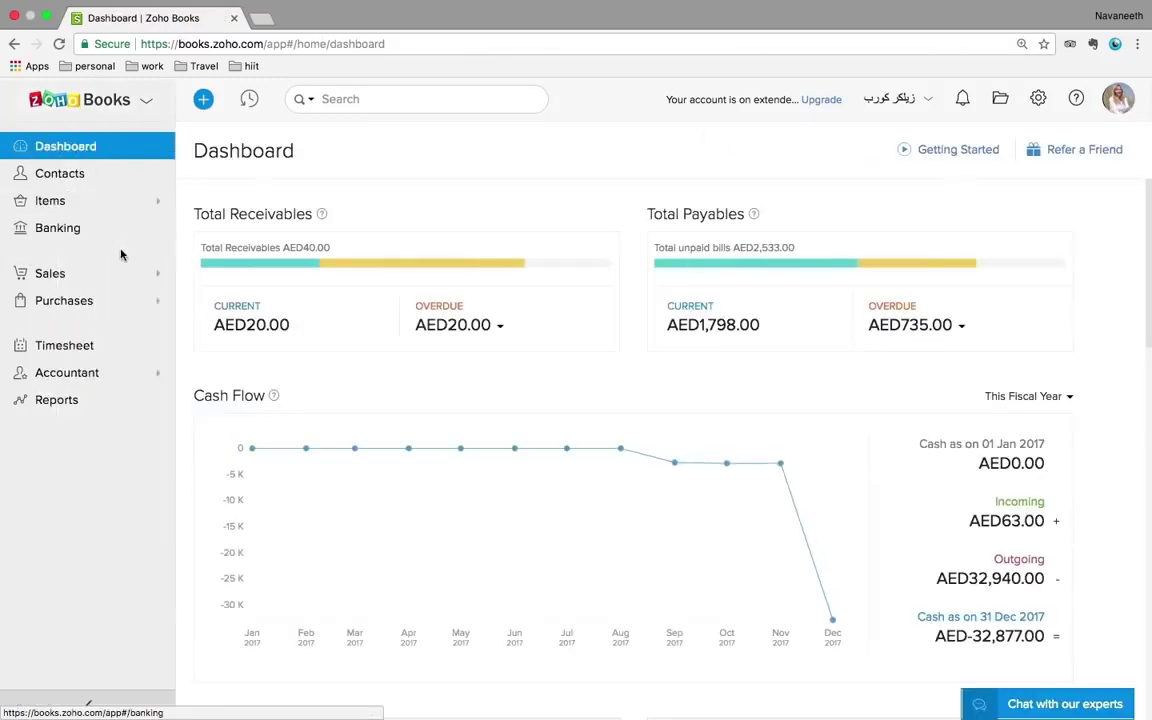
- Open estimate EST-000002 under Sales > Estimates, check its More actions, then go to Sales Orders
{"action": "left_click", "coordinate": [75, 278]}
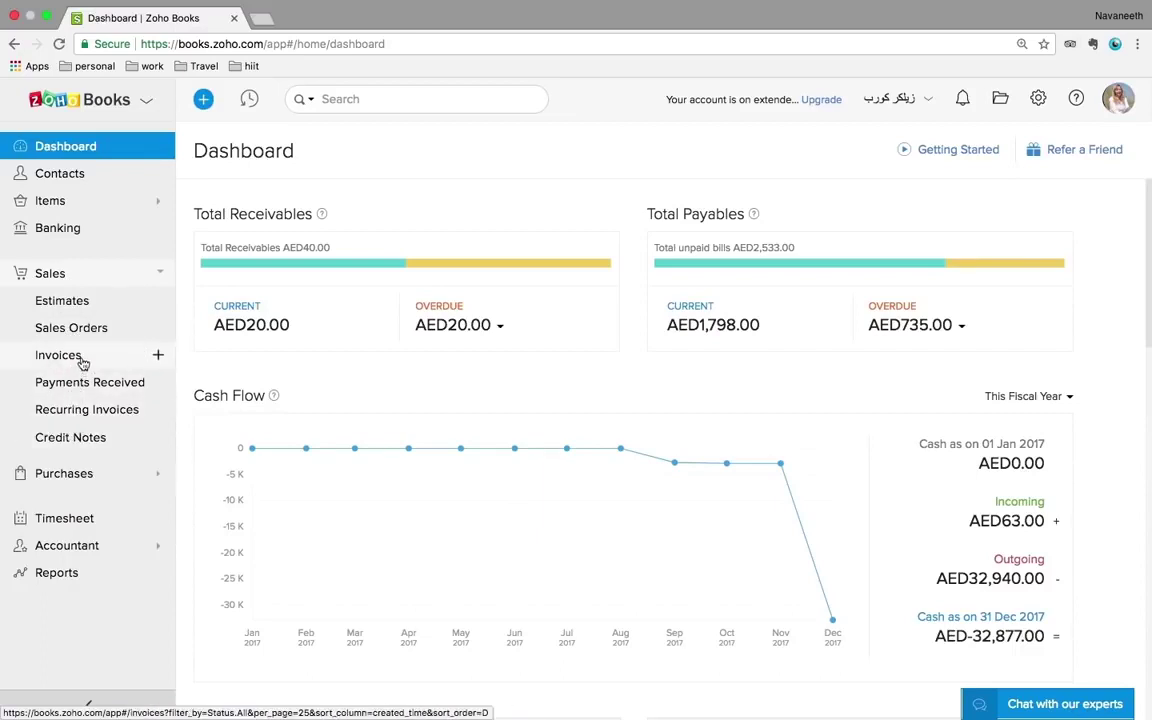
{"action": "left_click", "coordinate": [64, 306]}
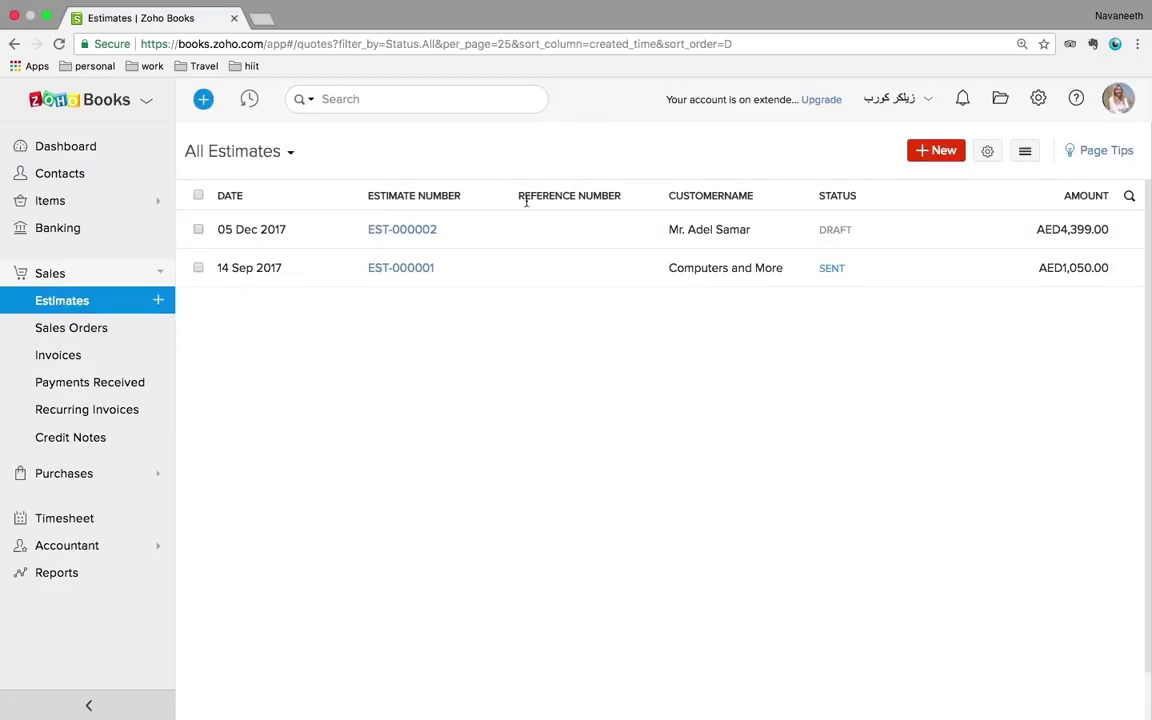
{"action": "left_click", "coordinate": [474, 235]}
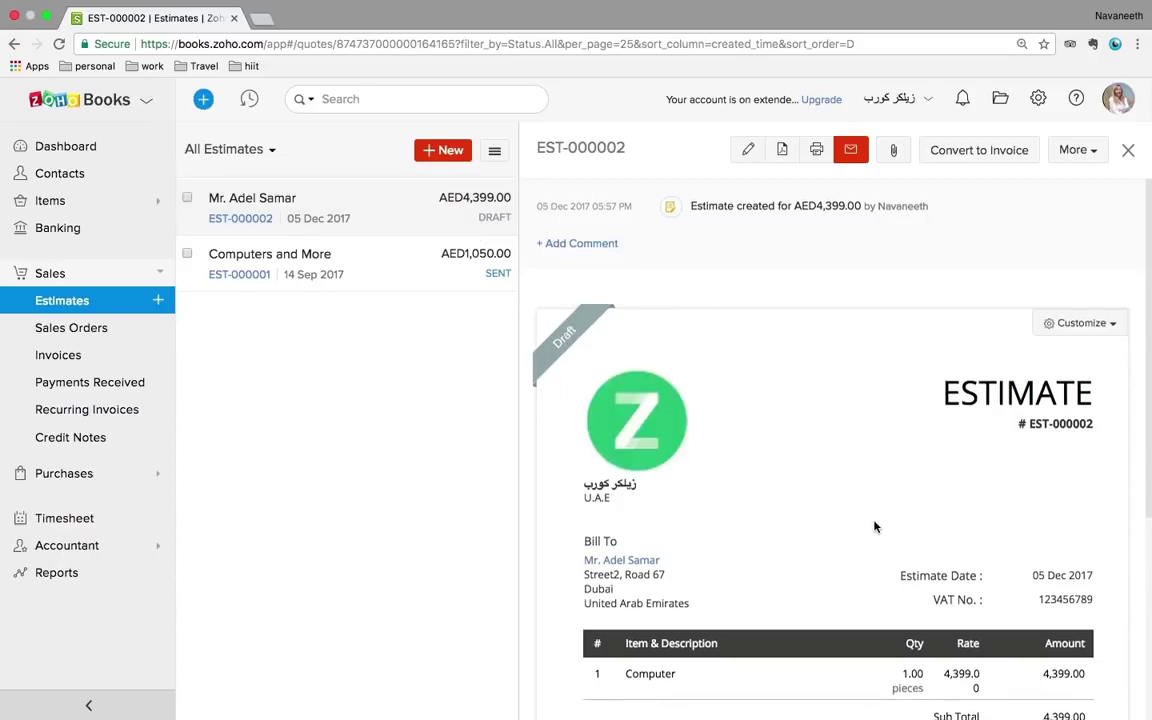
{"action": "scroll", "coordinate": [874, 527], "scroll_direction": "down", "scroll_amount": 3}
{"action": "scroll", "coordinate": [874, 527], "scroll_direction": "down", "scroll_amount": 5}
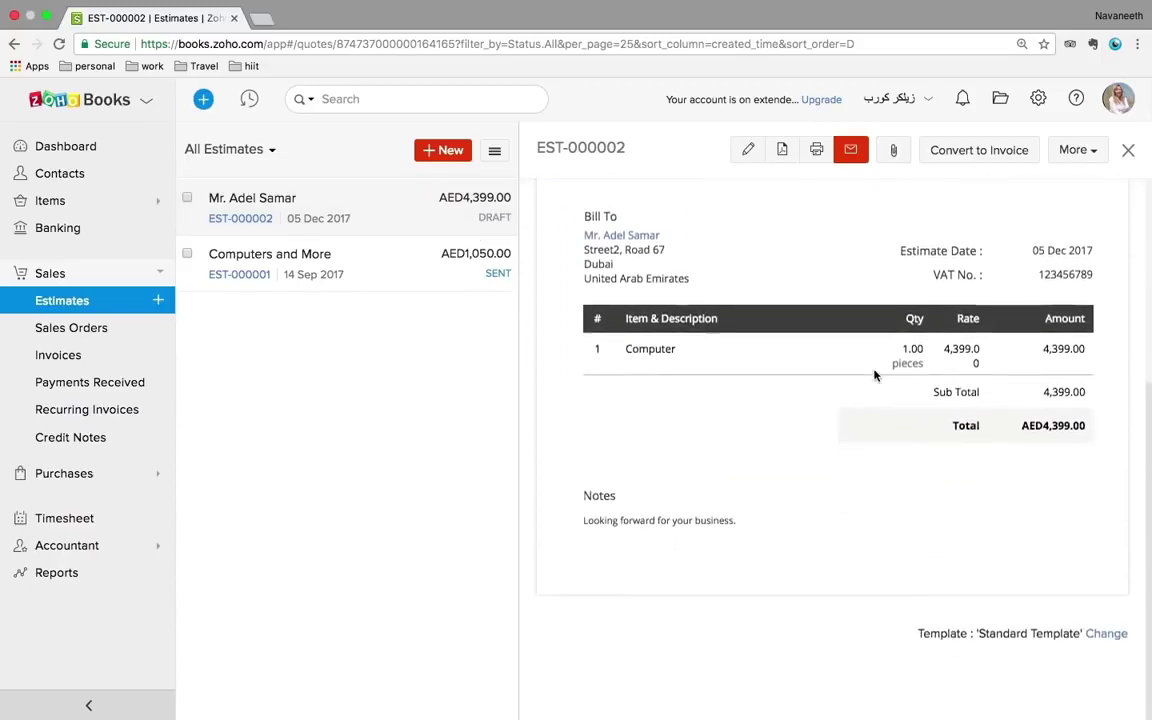
{"action": "scroll", "coordinate": [874, 375], "scroll_direction": "up", "scroll_amount": 8}
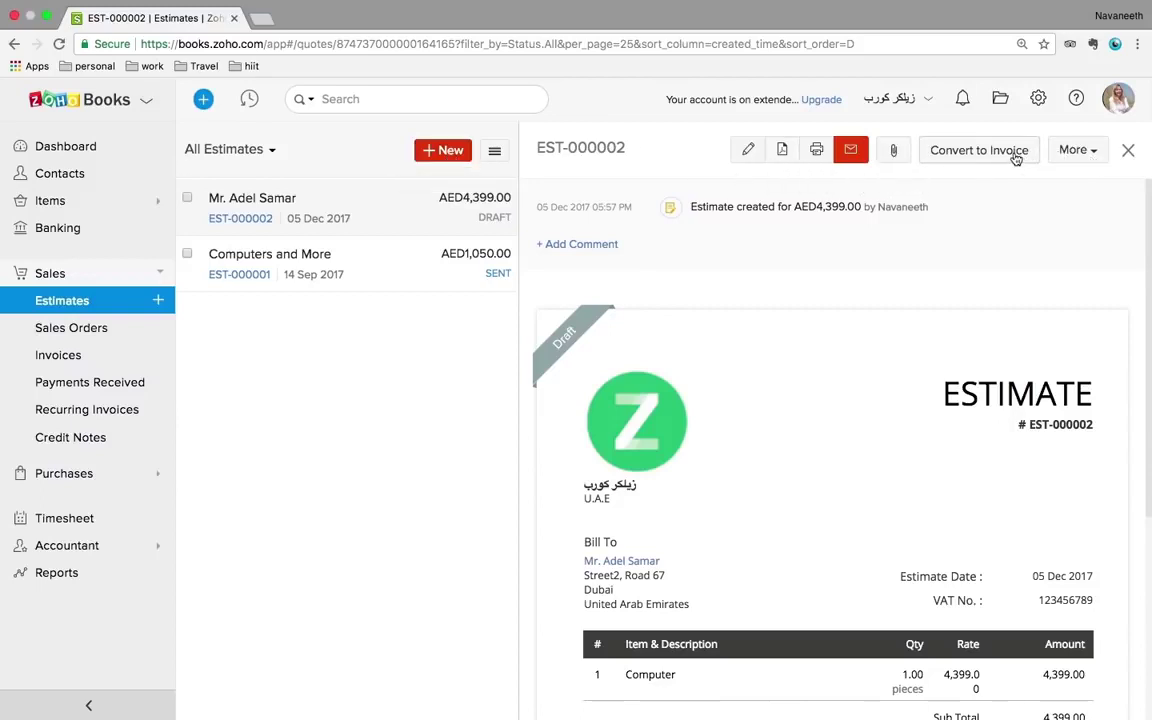
{"action": "left_click", "coordinate": [1071, 152]}
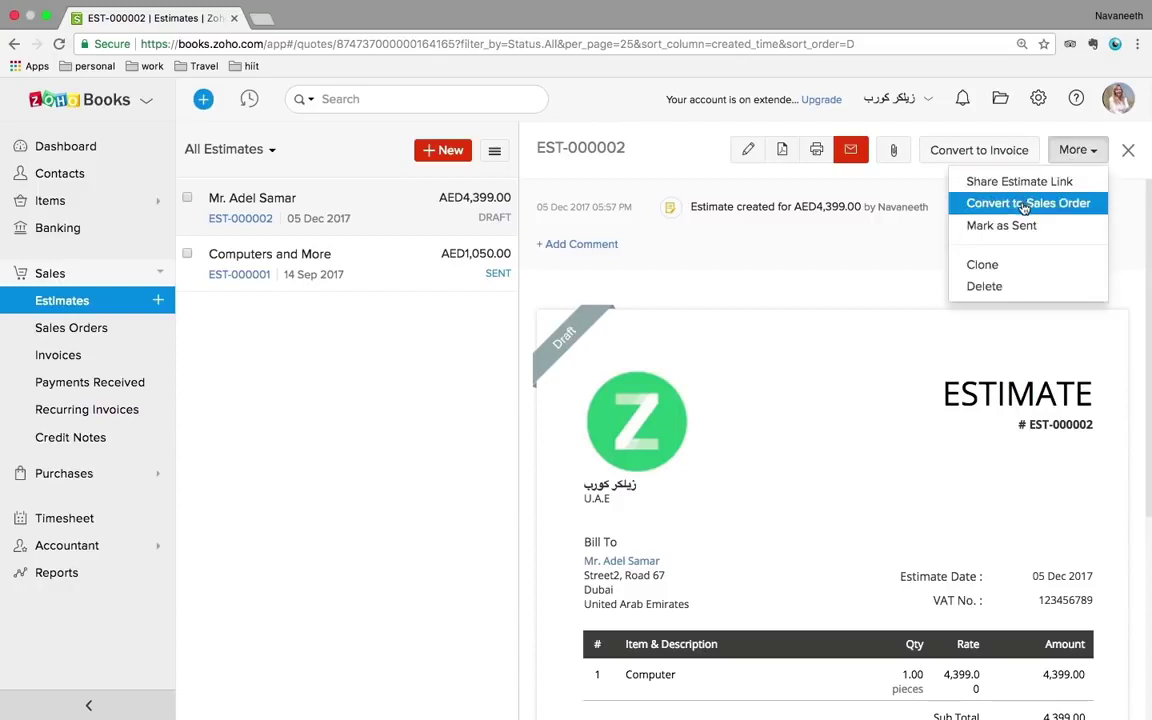
{"action": "left_click", "coordinate": [72, 330]}
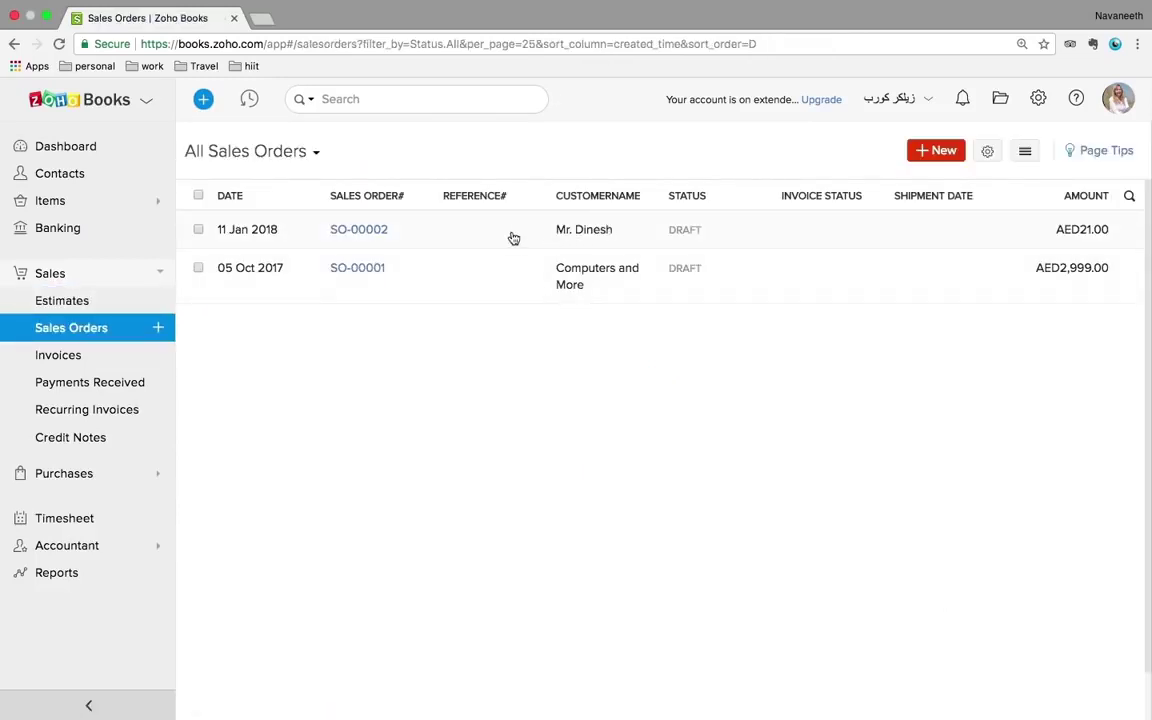
- Open draft sales order SO-00002, glance at its More actions, then move to the invoices list
{"action": "left_click", "coordinate": [482, 243]}
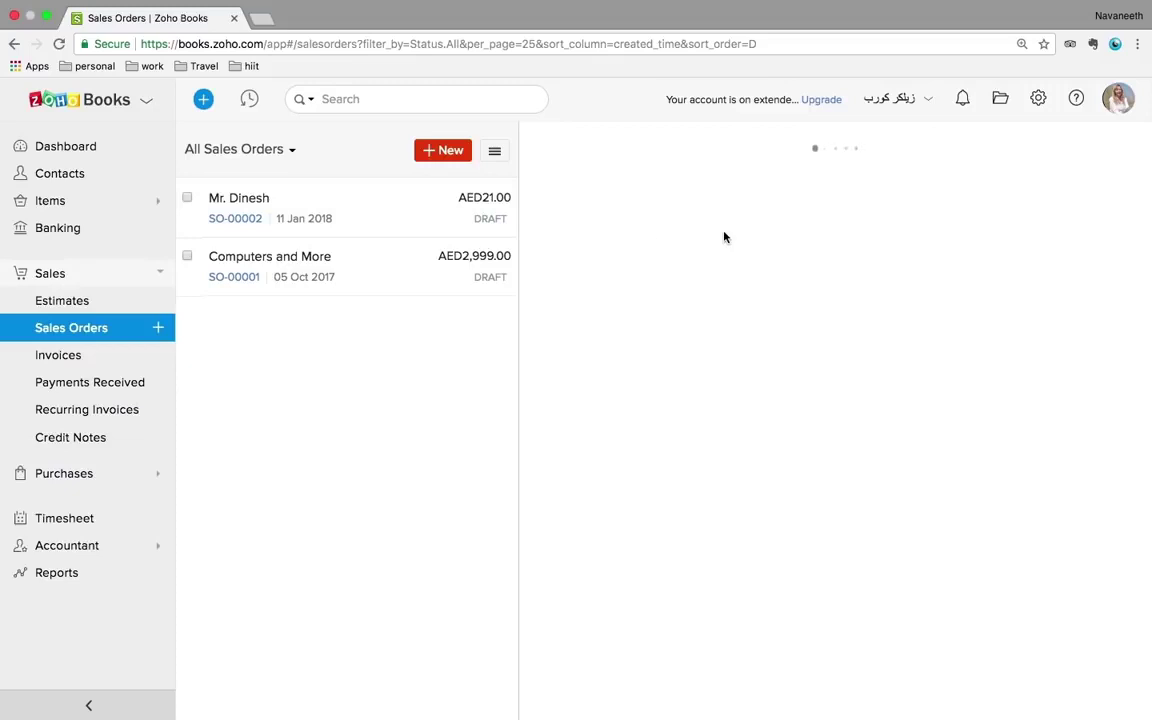
{"action": "scroll", "coordinate": [880, 450], "scroll_direction": "down", "scroll_amount": 5}
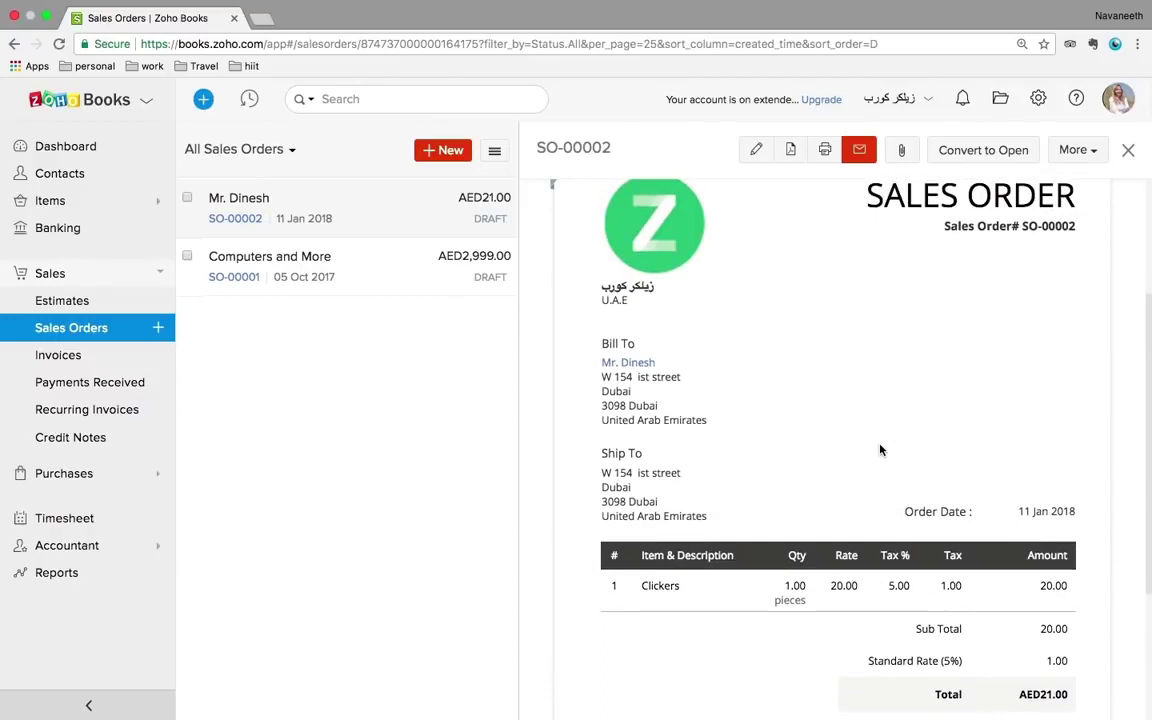
{"action": "scroll", "coordinate": [880, 450], "scroll_direction": "down", "scroll_amount": 4}
{"action": "scroll", "coordinate": [880, 450], "scroll_direction": "up", "scroll_amount": 9}
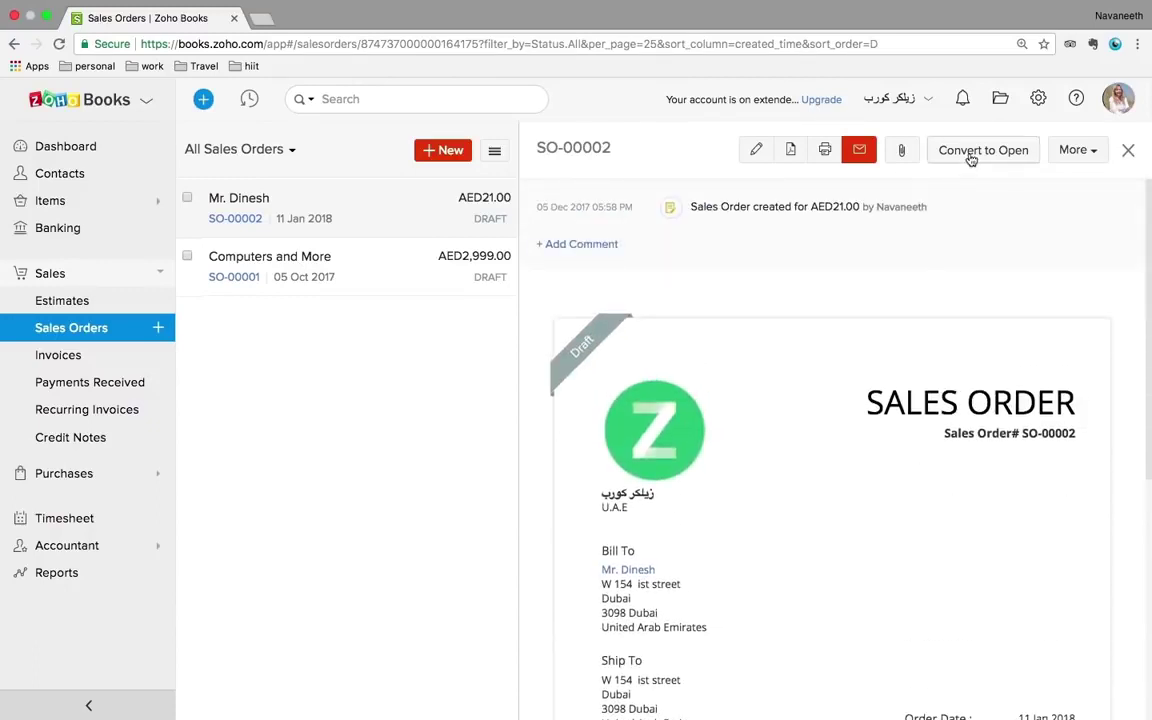
{"action": "left_click", "coordinate": [1070, 152]}
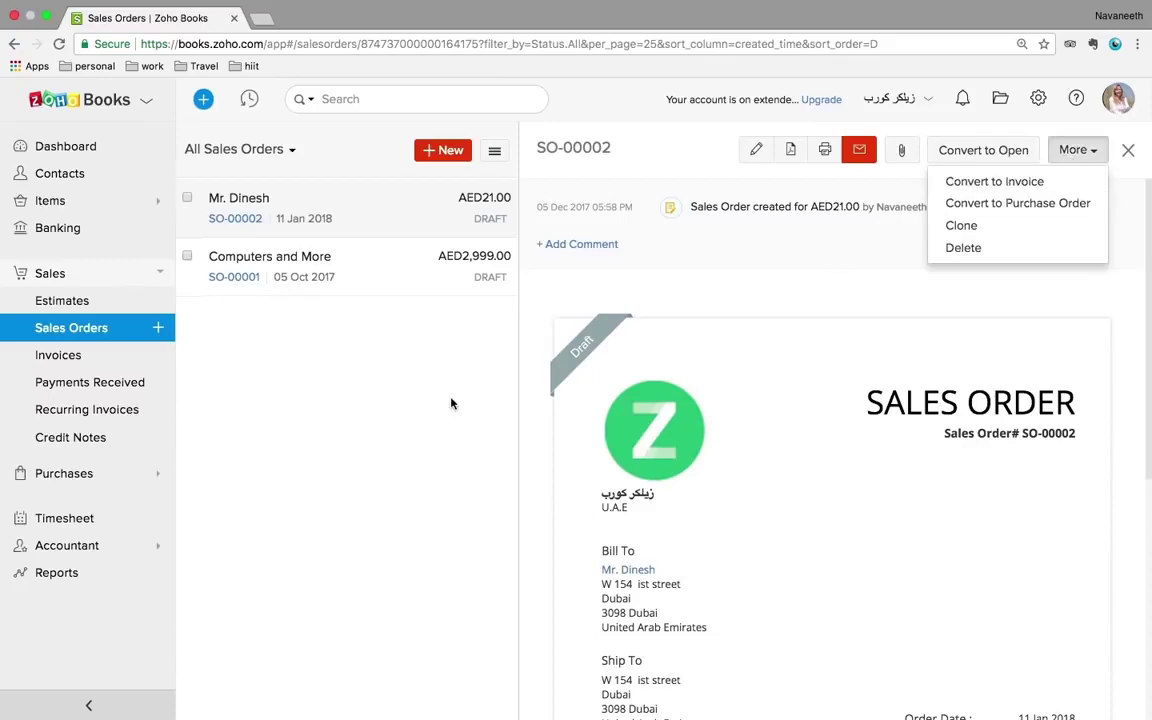
{"action": "left_click", "coordinate": [314, 391]}
{"action": "left_click", "coordinate": [80, 361]}
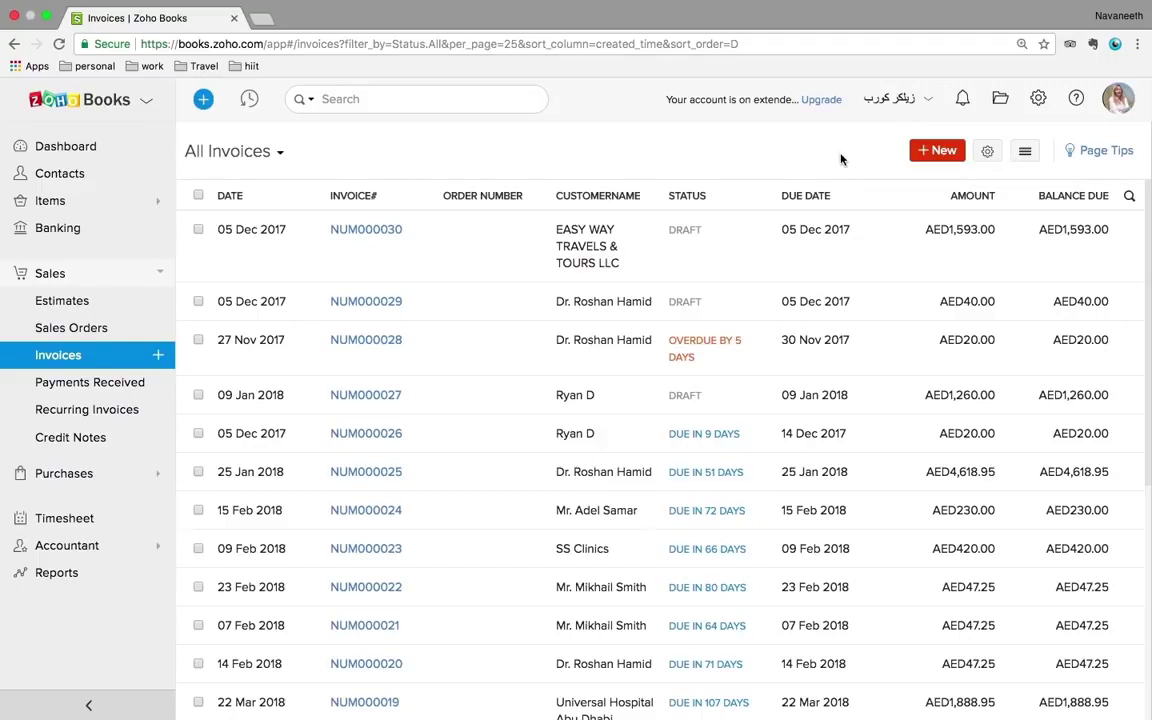
{"action": "left_click", "coordinate": [1024, 152]}
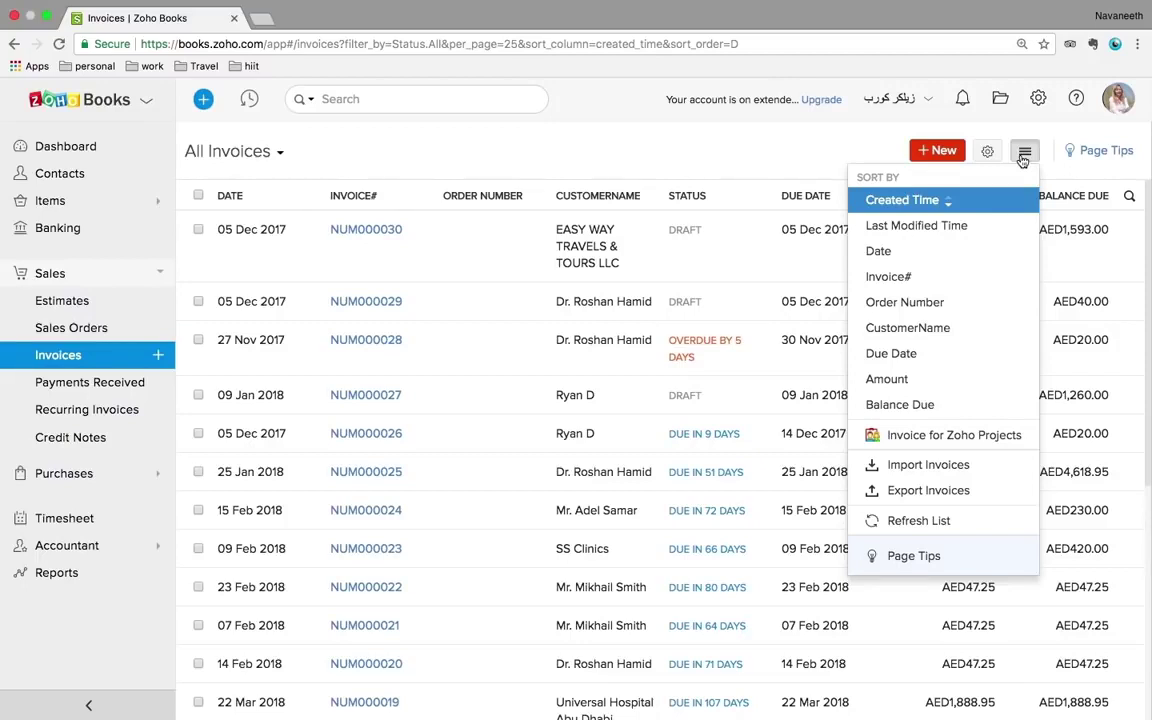
{"action": "left_click", "coordinate": [882, 147]}
{"action": "left_click", "coordinate": [1023, 153]}
{"action": "left_click", "coordinate": [926, 466]}
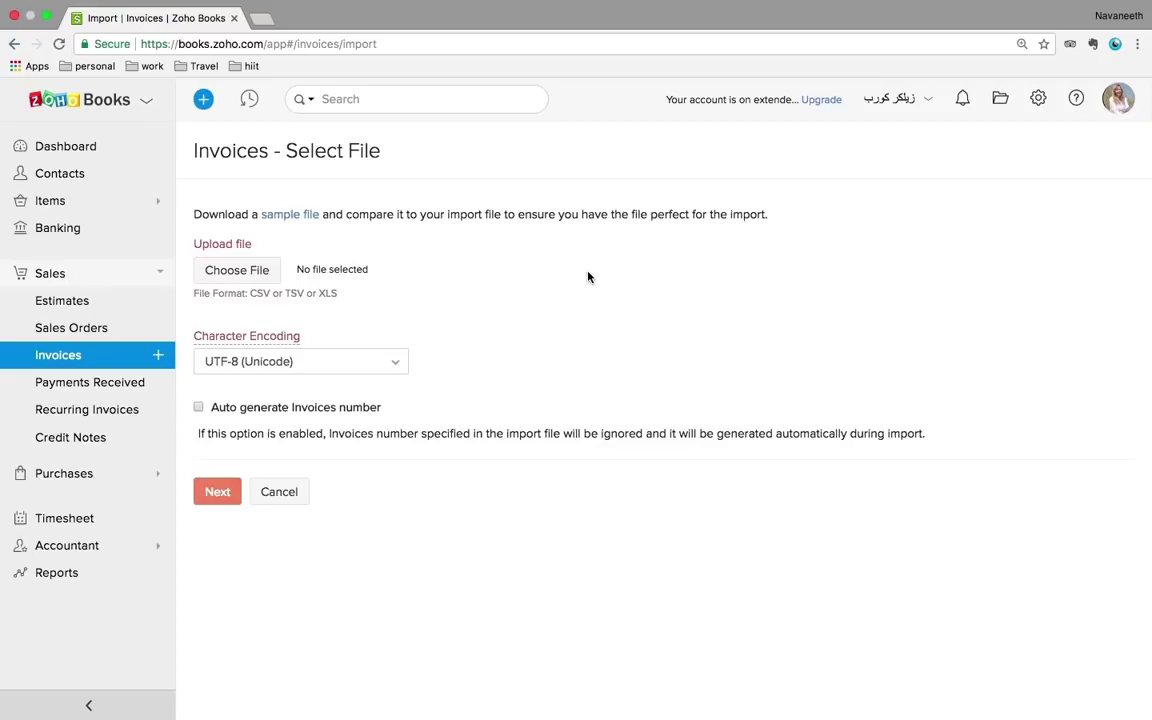
{"action": "left_click", "coordinate": [79, 356]}
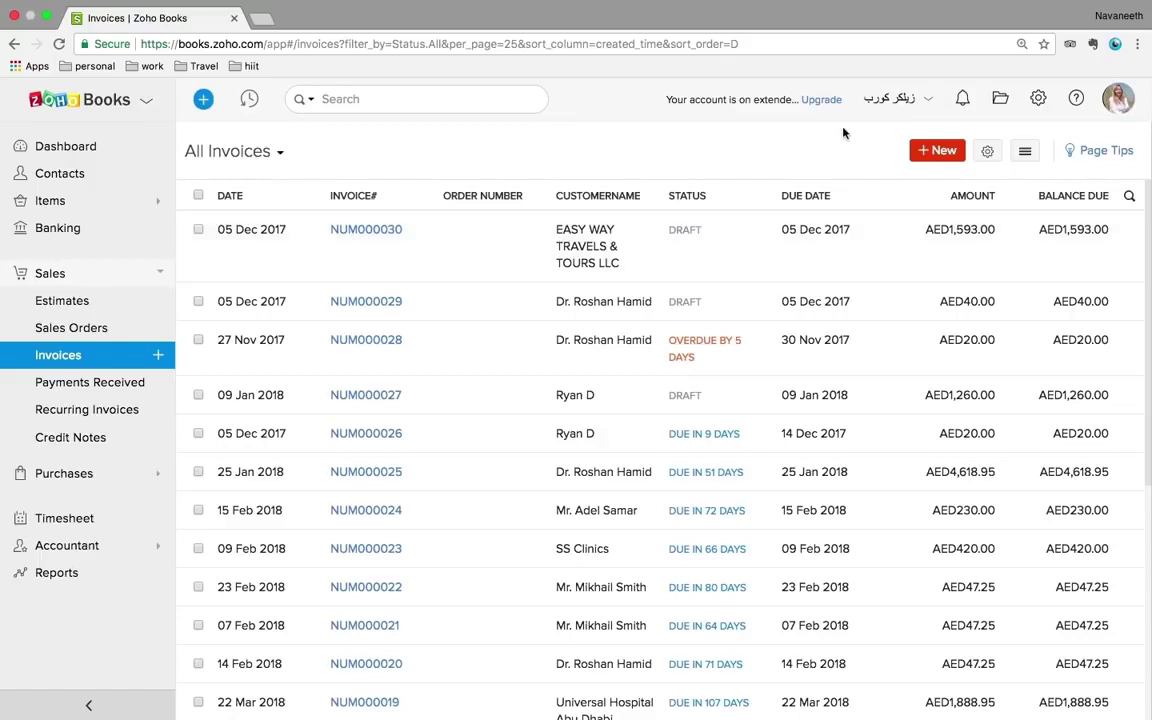
- Start a new invoice and choose the VAT-registered doctor as the customer
{"action": "left_click", "coordinate": [945, 156]}
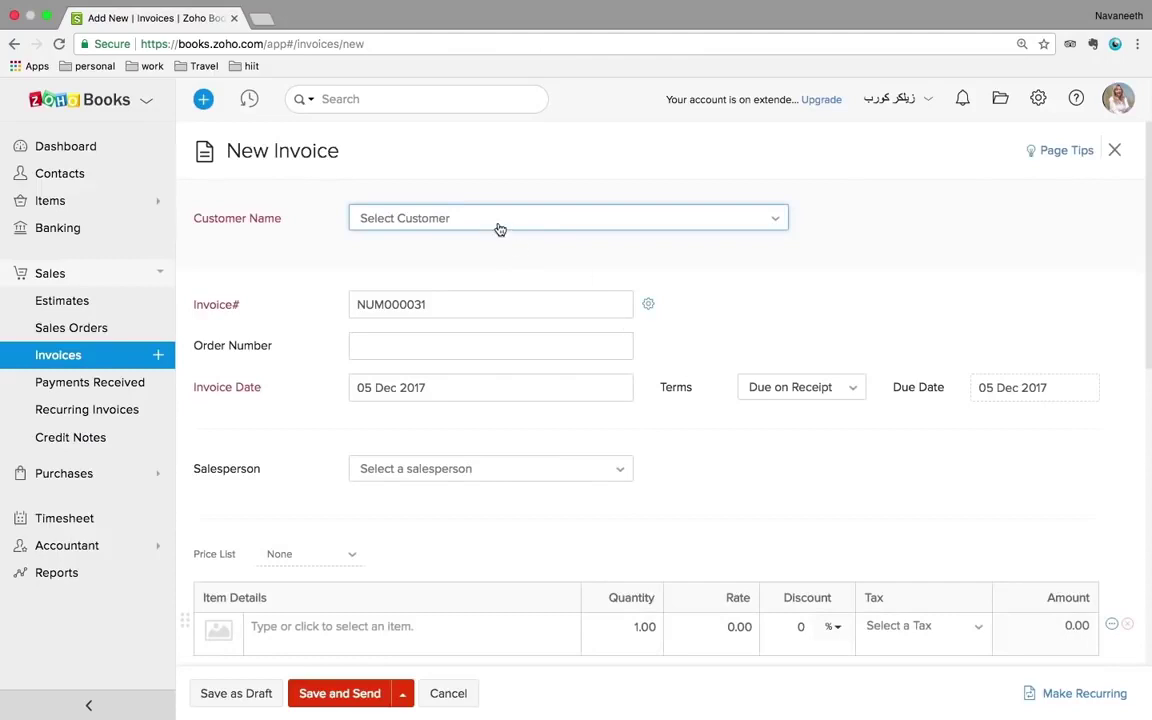
{"action": "left_click", "coordinate": [500, 226]}
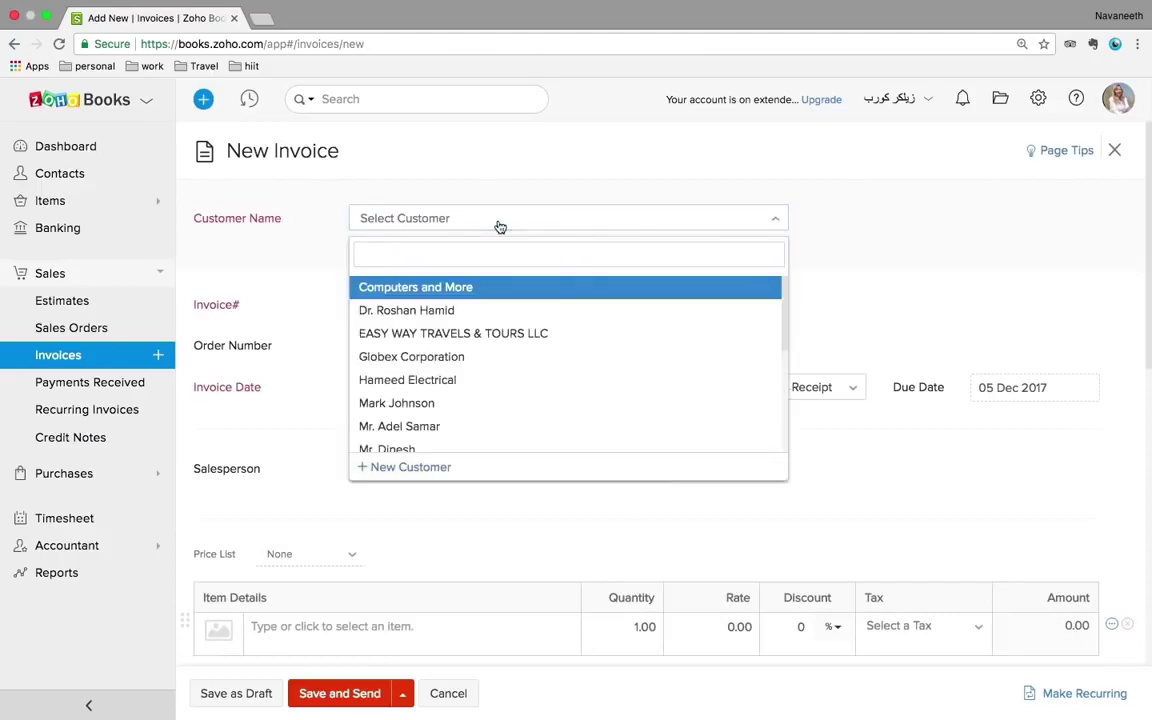
{"action": "left_click", "coordinate": [435, 312]}
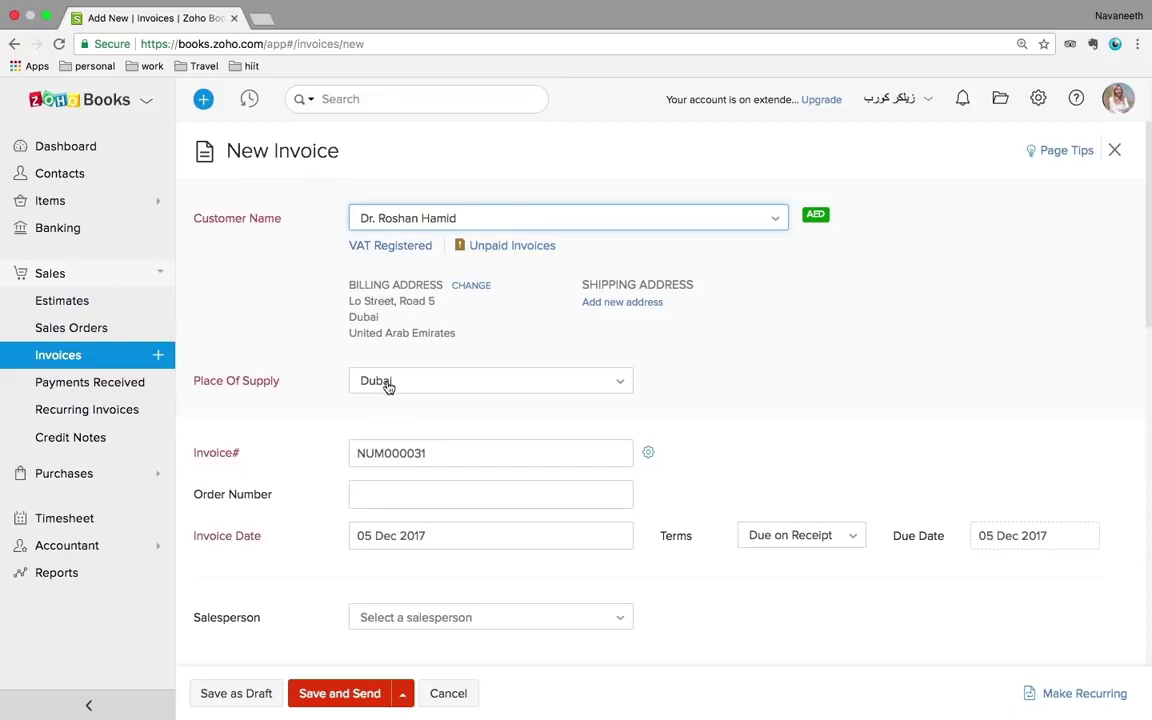
- Try Hameed Electrical as customer, inspect its addresses, then switch back to the doctor
{"action": "left_click", "coordinate": [391, 219]}
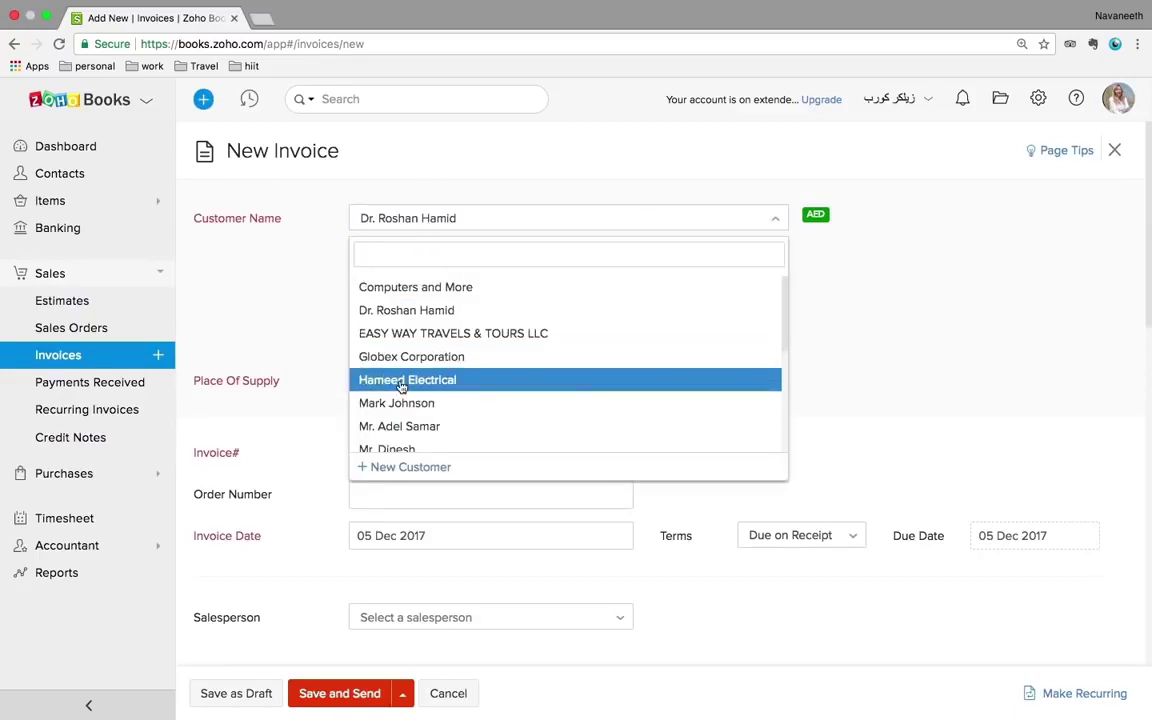
{"action": "left_click", "coordinate": [401, 386]}
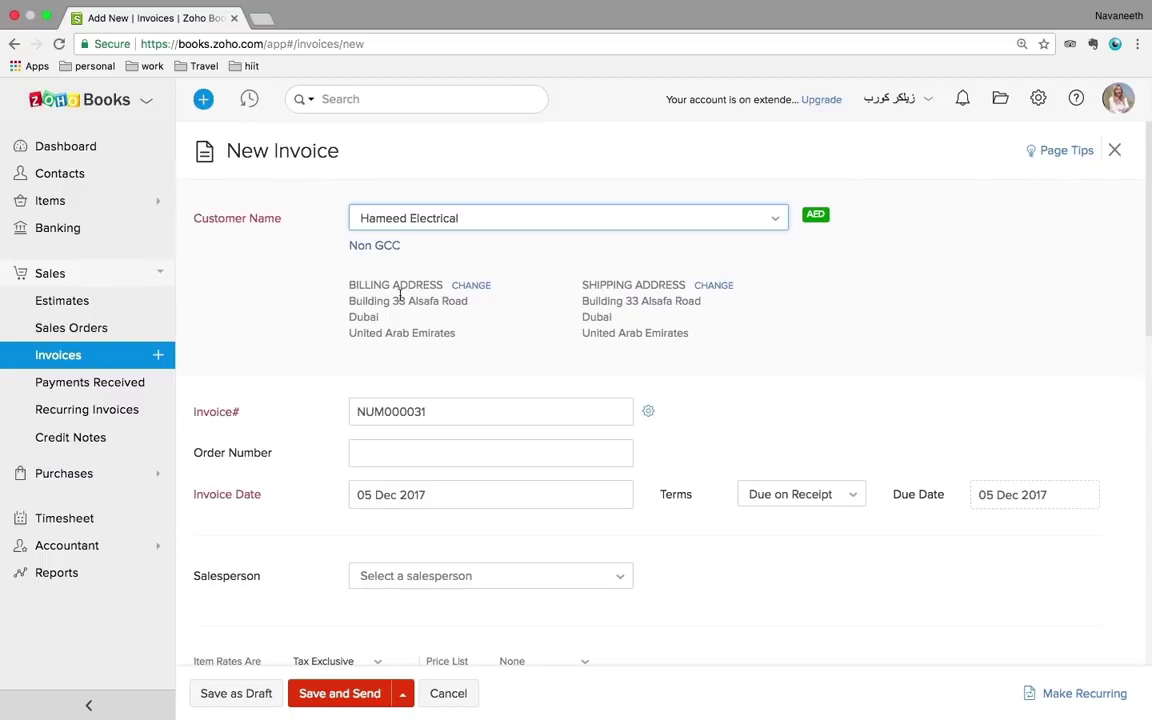
{"action": "left_click", "coordinate": [358, 301]}
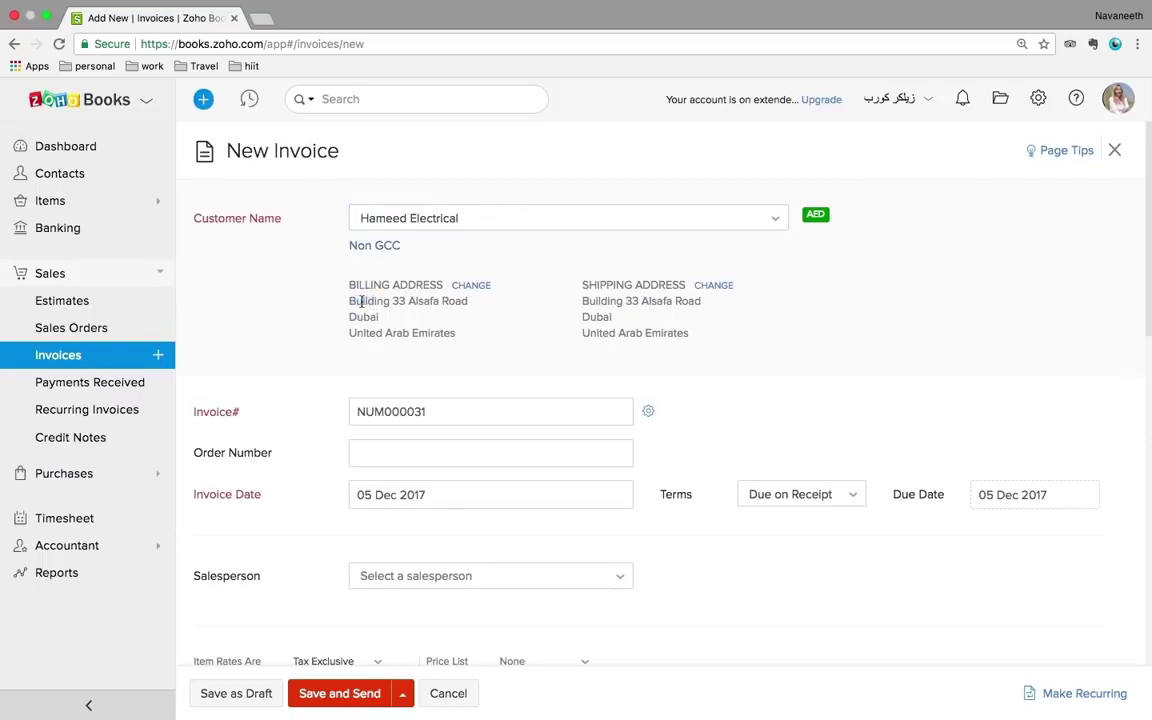
{"action": "left_click_drag", "start_coordinate": [367, 302], "coordinate": [419, 330]}
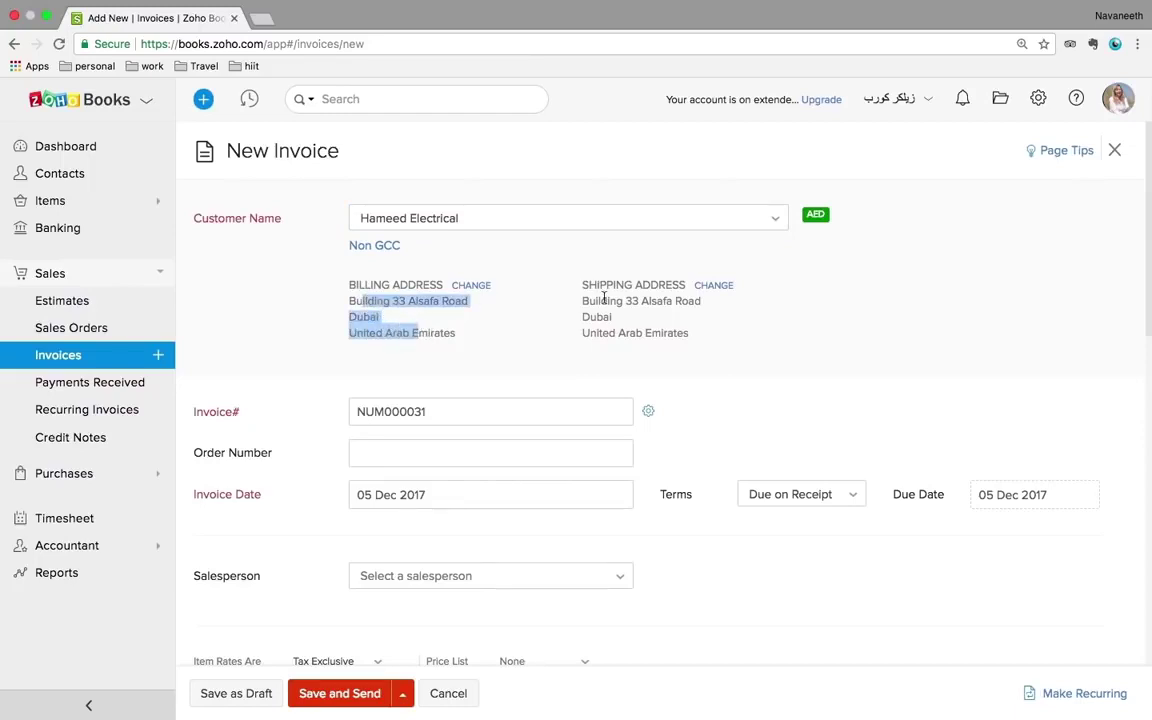
{"action": "left_click_drag", "start_coordinate": [604, 298], "coordinate": [638, 319]}
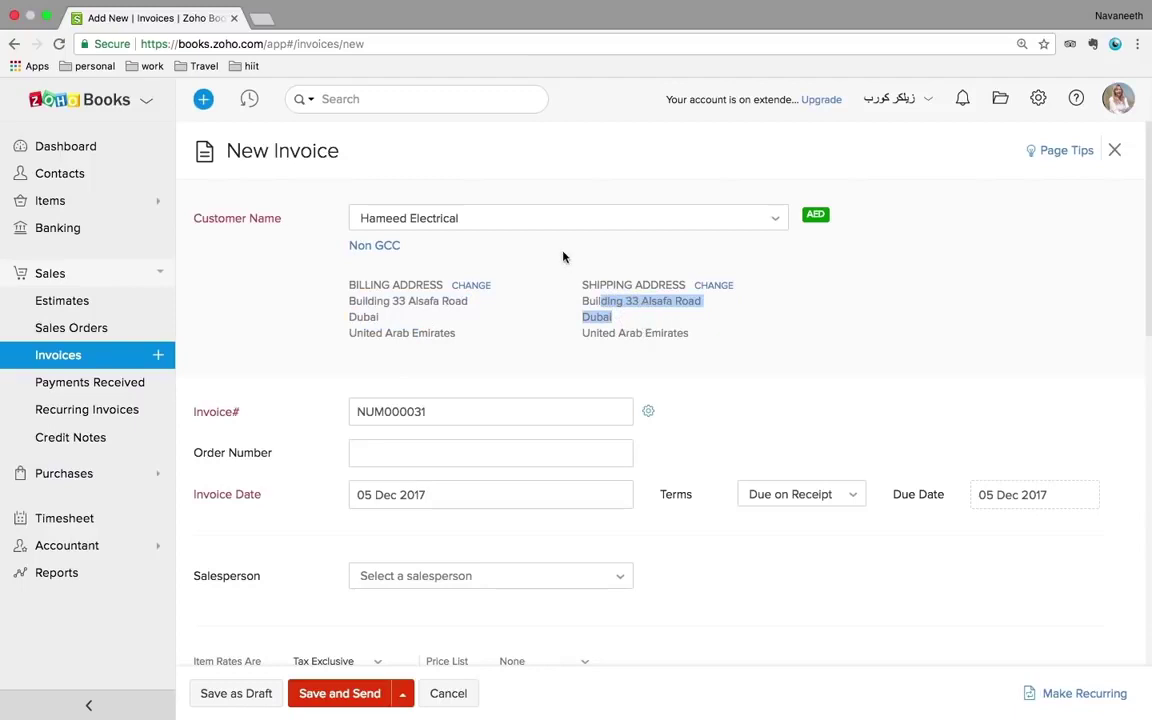
{"action": "left_click", "coordinate": [539, 227]}
{"action": "left_click", "coordinate": [476, 308]}
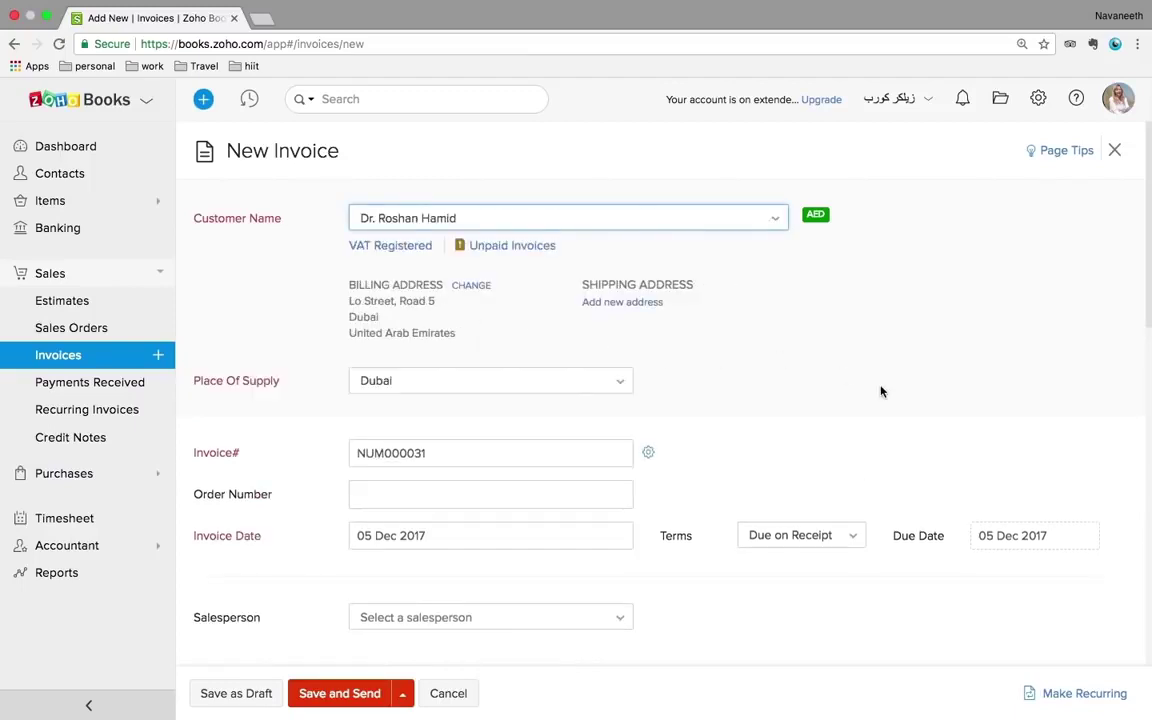
- Set the invoice date to 10 Jan 2018
{"action": "scroll", "coordinate": [879, 391], "scroll_direction": "down", "scroll_amount": 1}
{"action": "scroll", "coordinate": [879, 391], "scroll_direction": "down", "scroll_amount": 1}
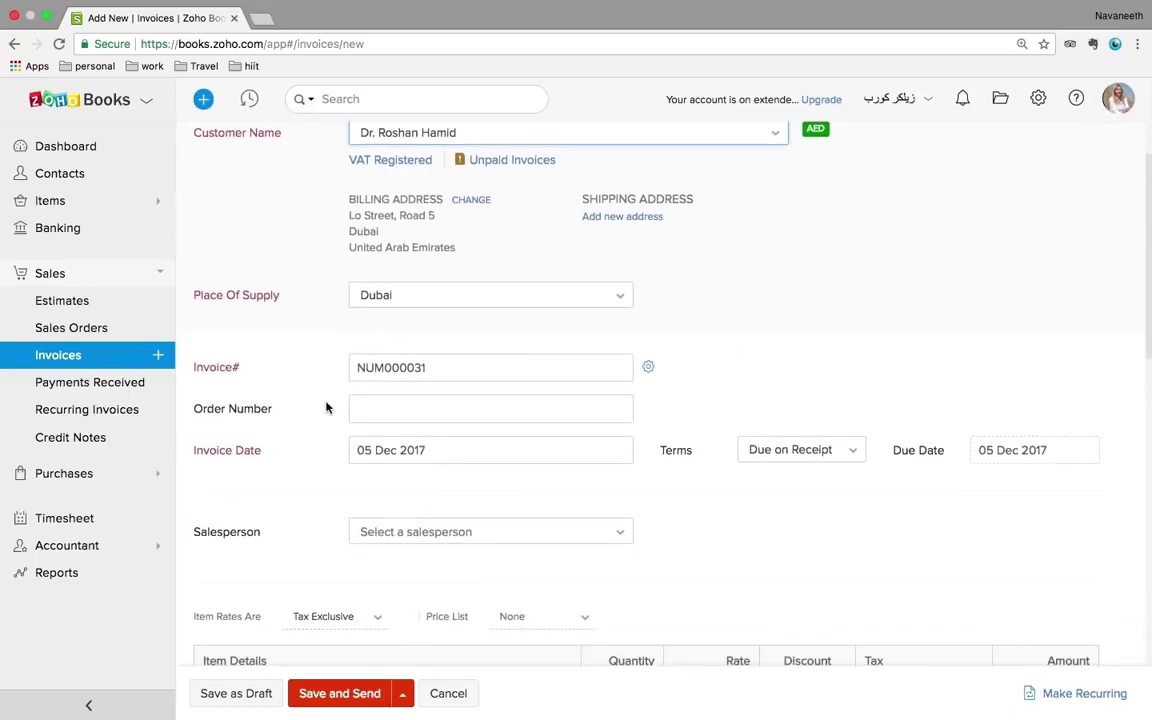
{"action": "scroll", "coordinate": [327, 404], "scroll_direction": "down", "scroll_amount": 1}
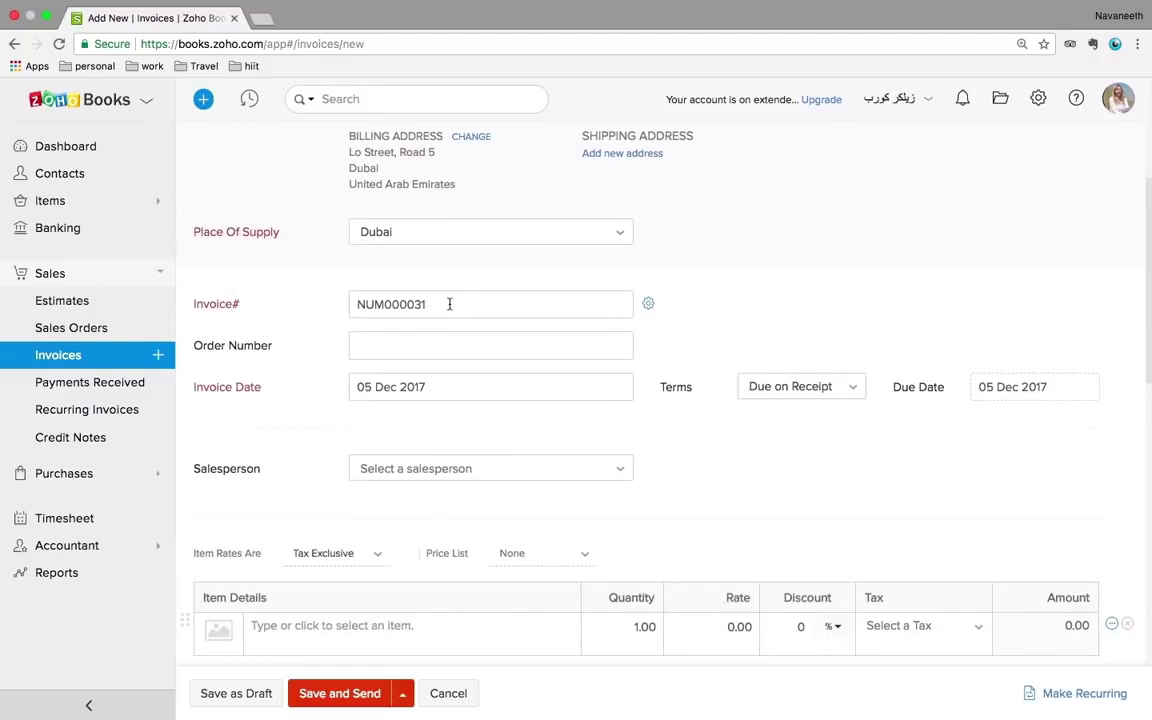
{"action": "scroll", "coordinate": [449, 304], "scroll_direction": "down", "scroll_amount": 1}
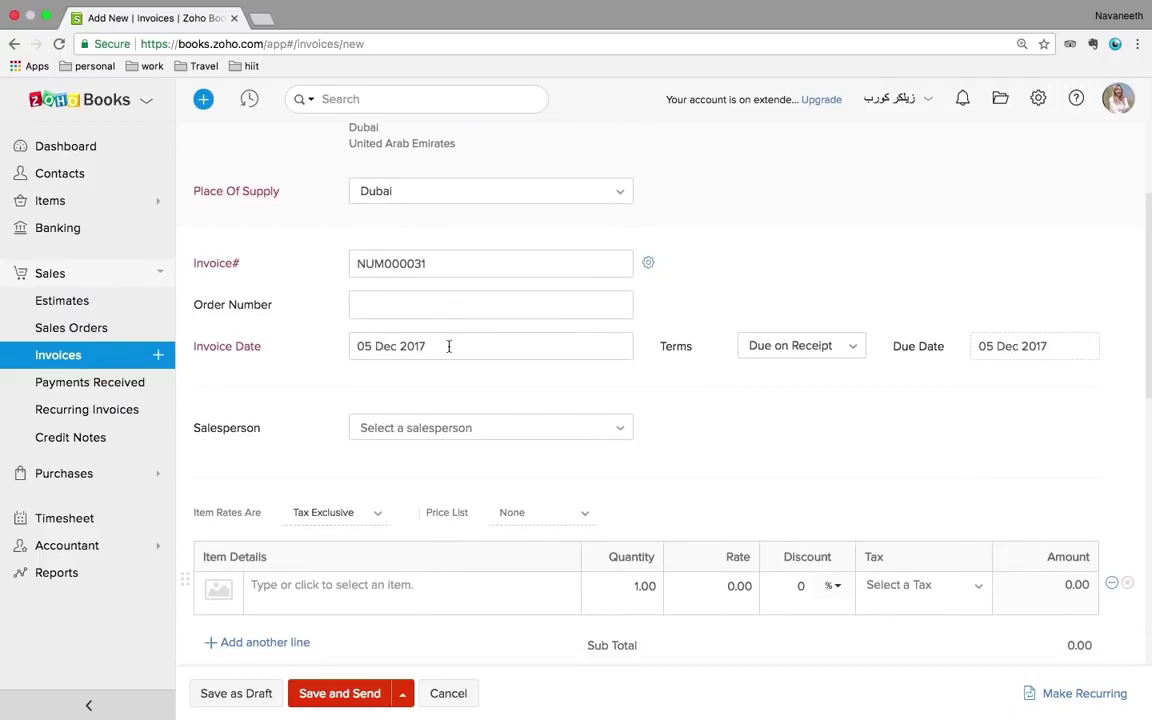
{"action": "left_click", "coordinate": [449, 346]}
{"action": "left_click", "coordinate": [536, 389]}
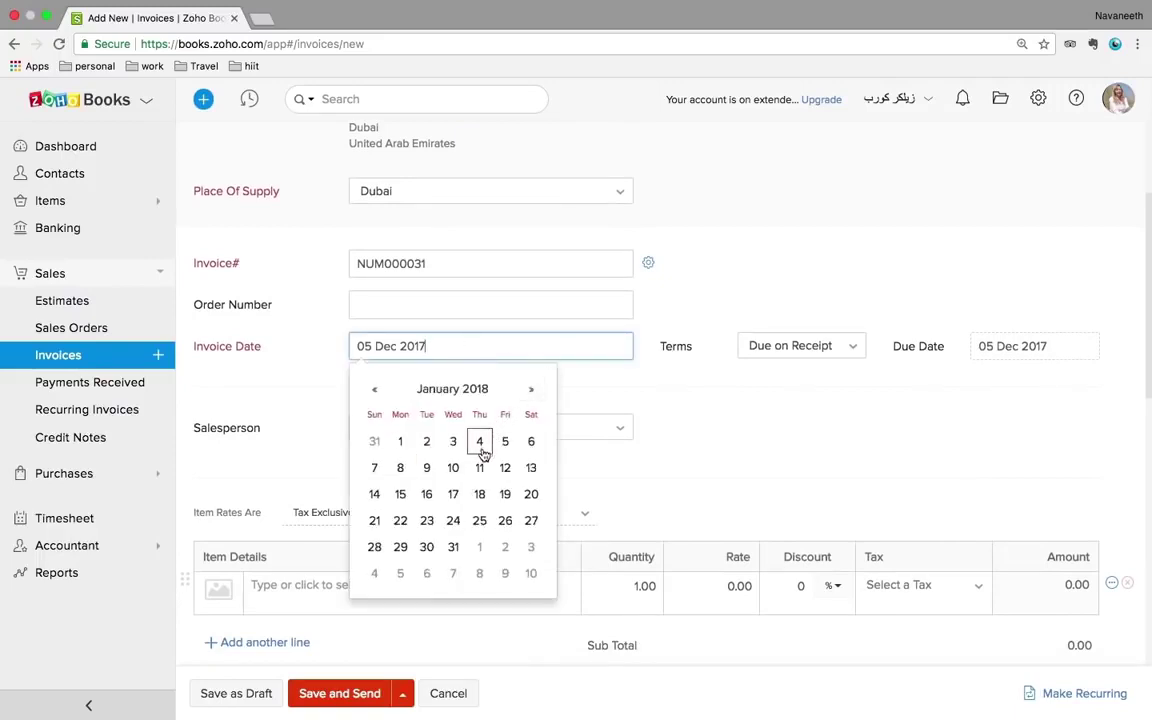
{"action": "left_click", "coordinate": [453, 467]}
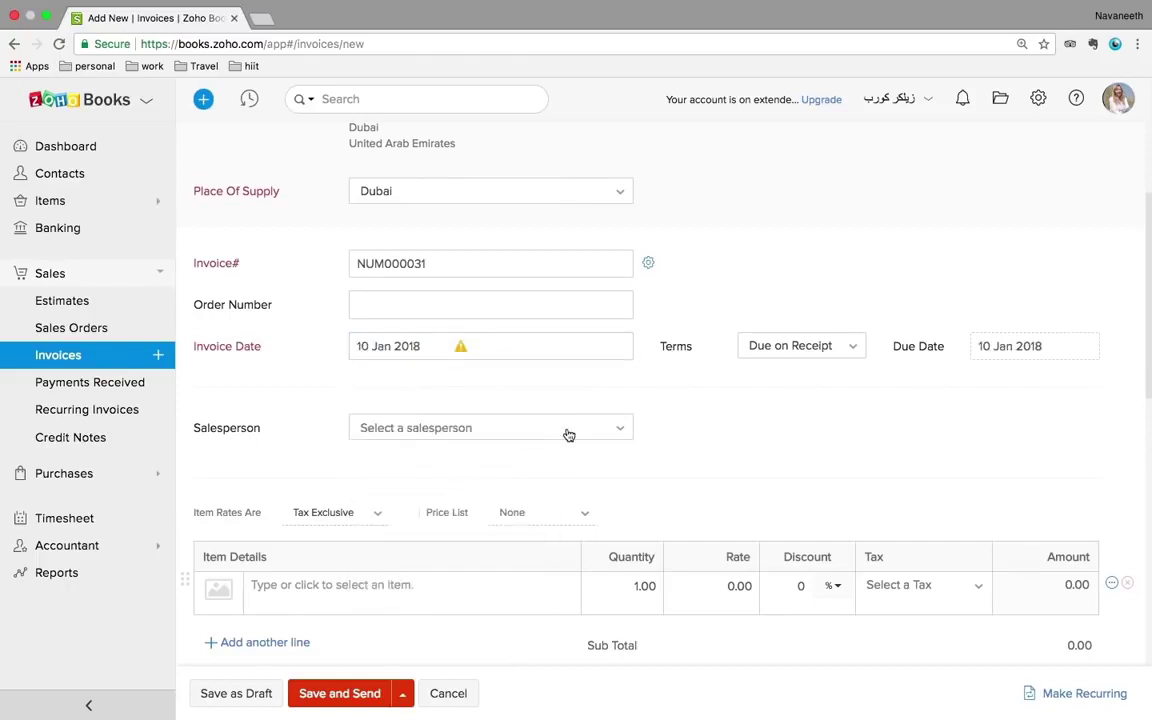
- Add a Clickers line item, keeping its Standard Rate [5%] tax
{"action": "scroll", "coordinate": [740, 415], "scroll_direction": "down", "scroll_amount": 1}
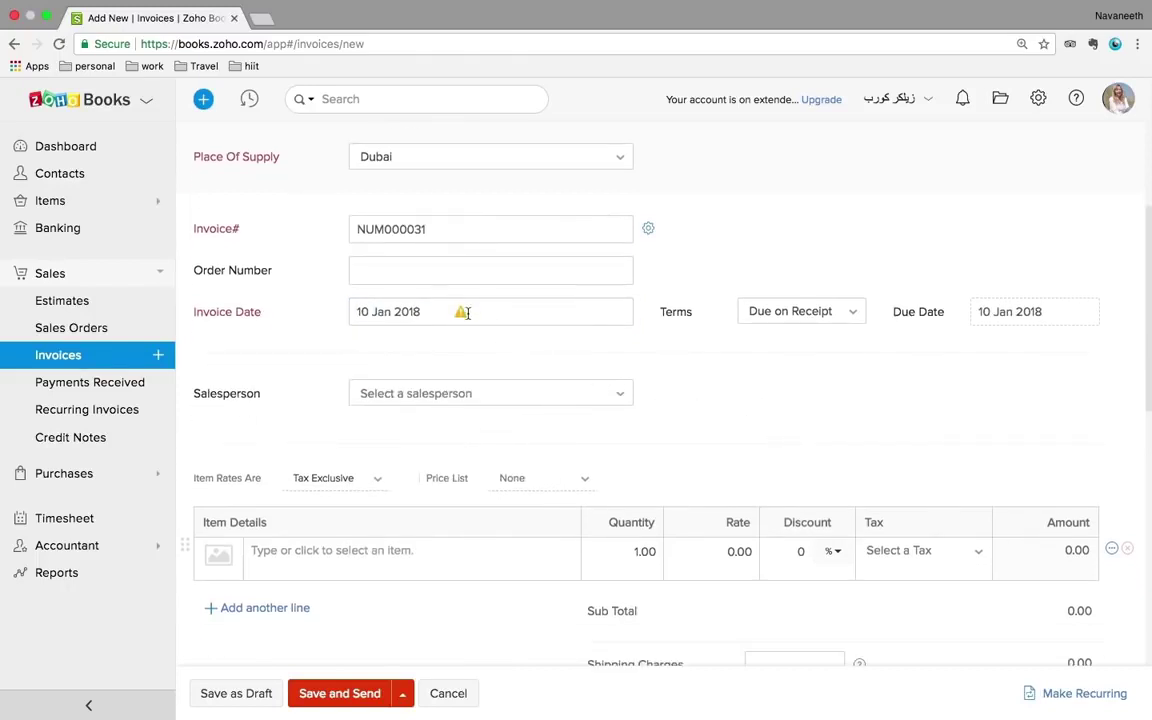
{"action": "mouse_move", "coordinate": [462, 317]}
{"action": "scroll", "coordinate": [640, 420], "scroll_direction": "down", "scroll_amount": 1}
{"action": "left_click", "coordinate": [378, 518]}
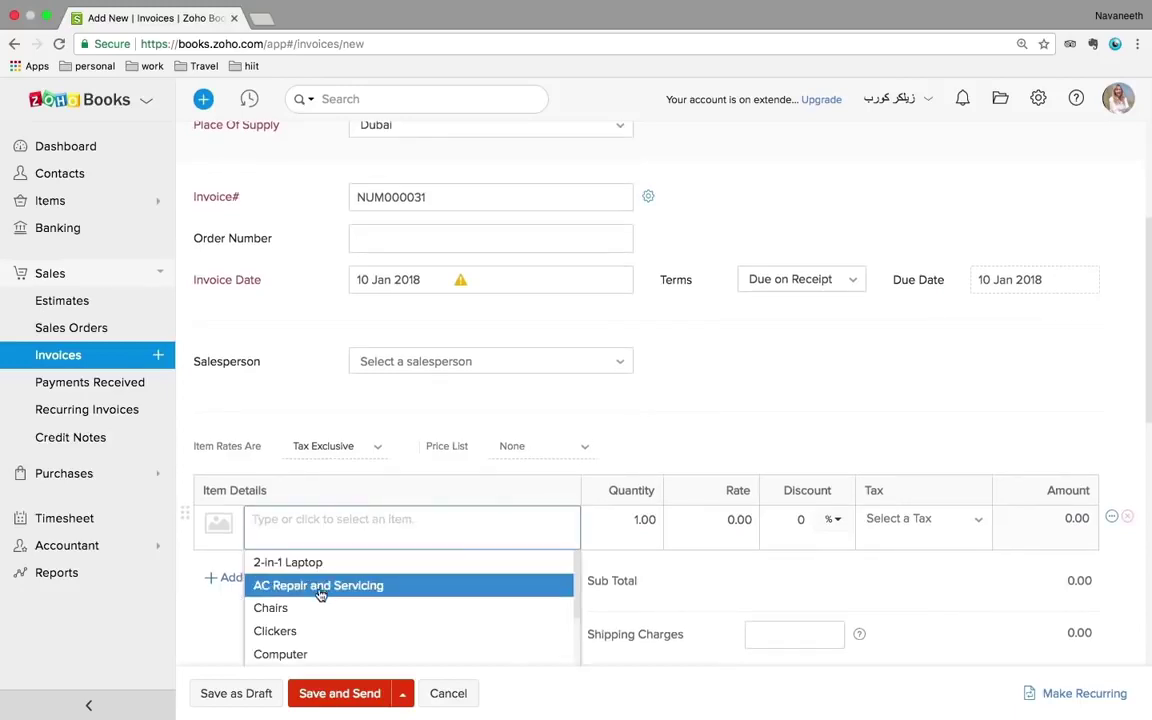
{"action": "left_click", "coordinate": [294, 631]}
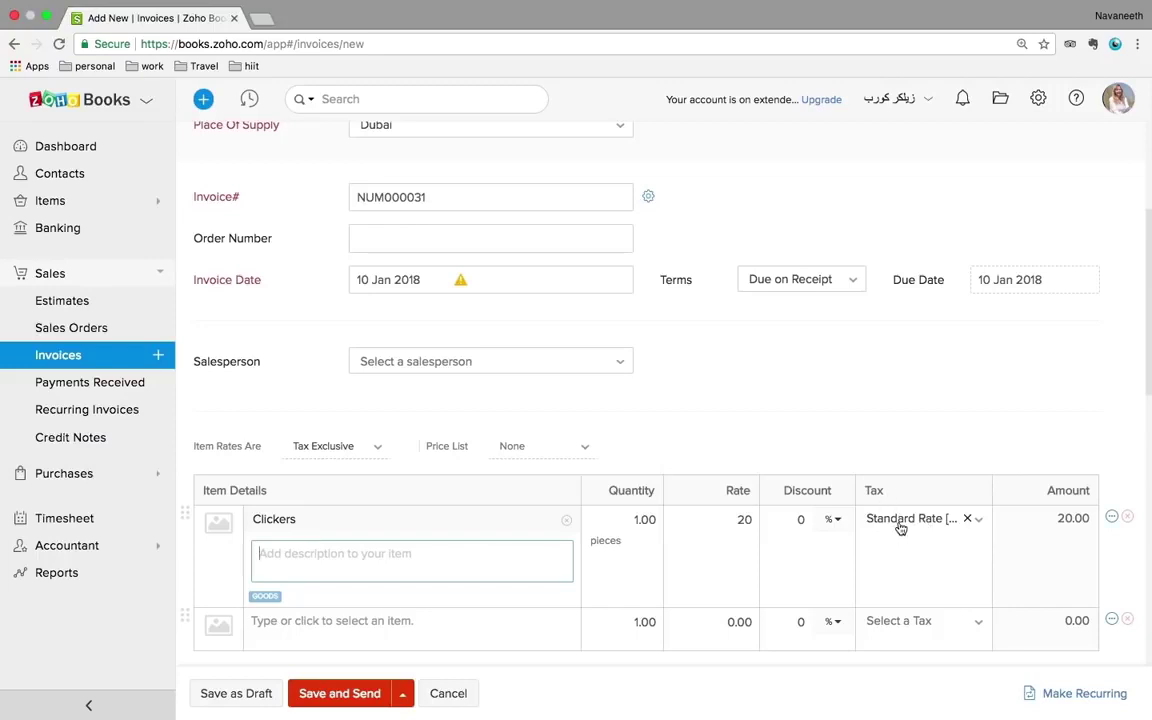
{"action": "left_click", "coordinate": [979, 524]}
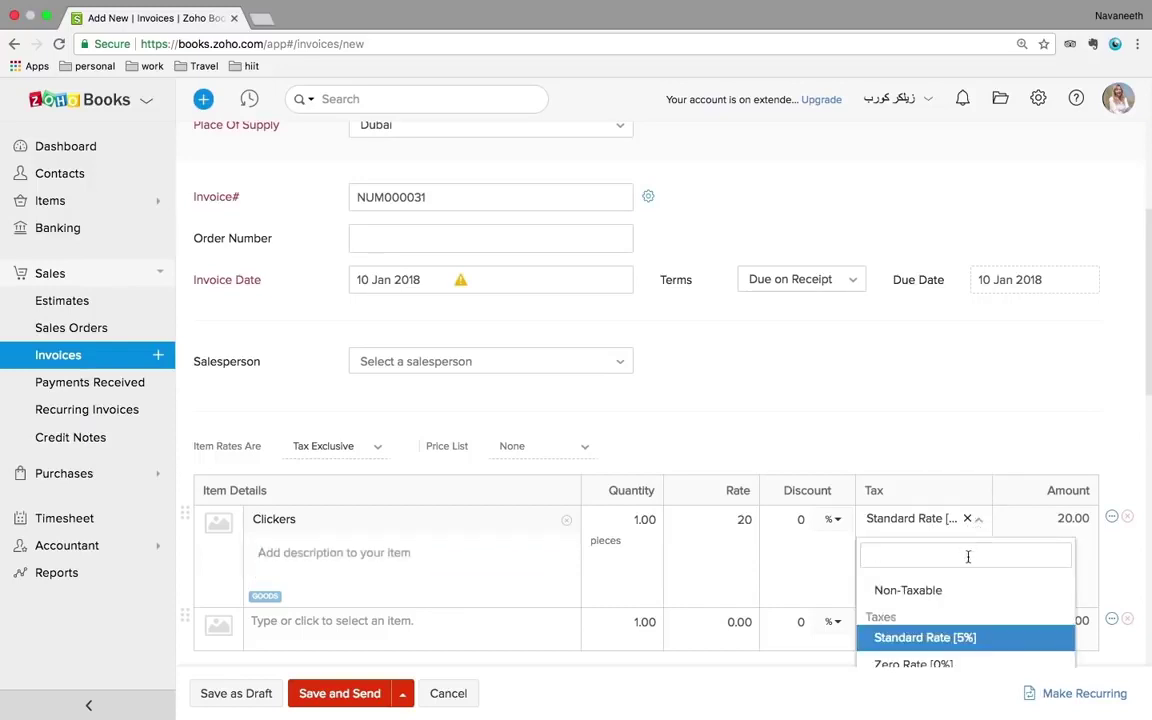
{"action": "left_click", "coordinate": [905, 407]}
- Review the AED 21.00 total and save invoice NUM000031 as a draft
{"action": "scroll", "coordinate": [905, 407], "scroll_direction": "down", "scroll_amount": 1}
{"action": "scroll", "coordinate": [905, 407], "scroll_direction": "up", "scroll_amount": 3}
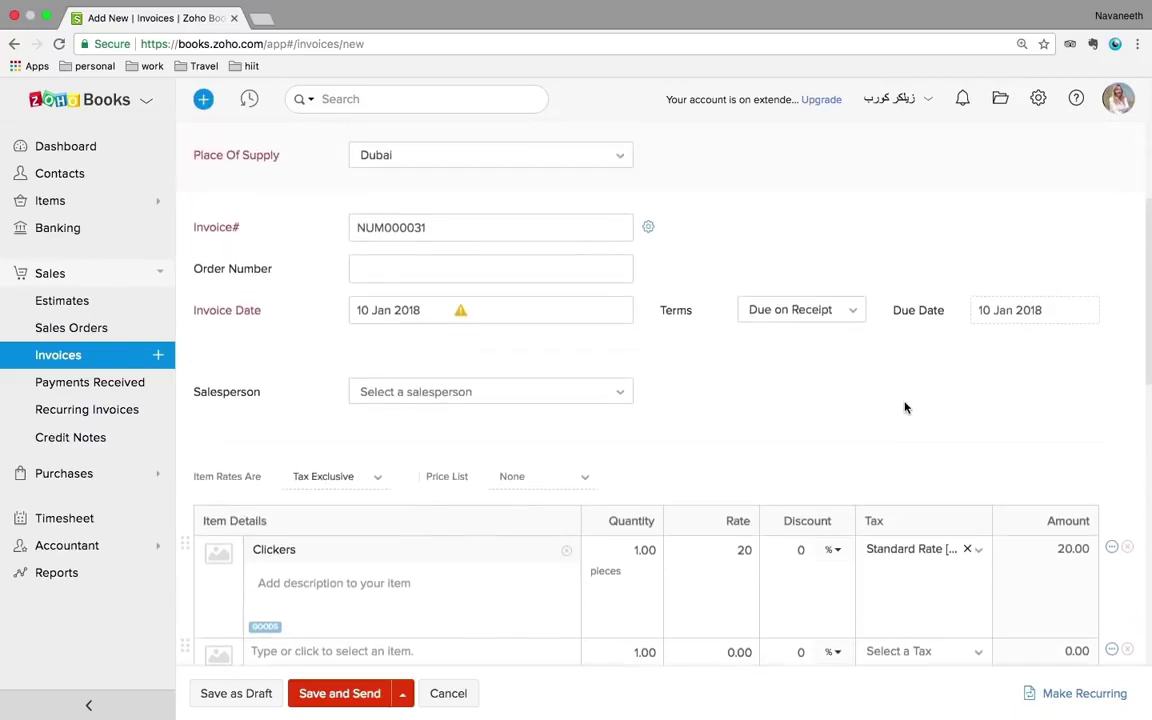
{"action": "scroll", "coordinate": [905, 407], "scroll_direction": "up", "scroll_amount": 3}
{"action": "scroll", "coordinate": [905, 402], "scroll_direction": "down", "scroll_amount": 8}
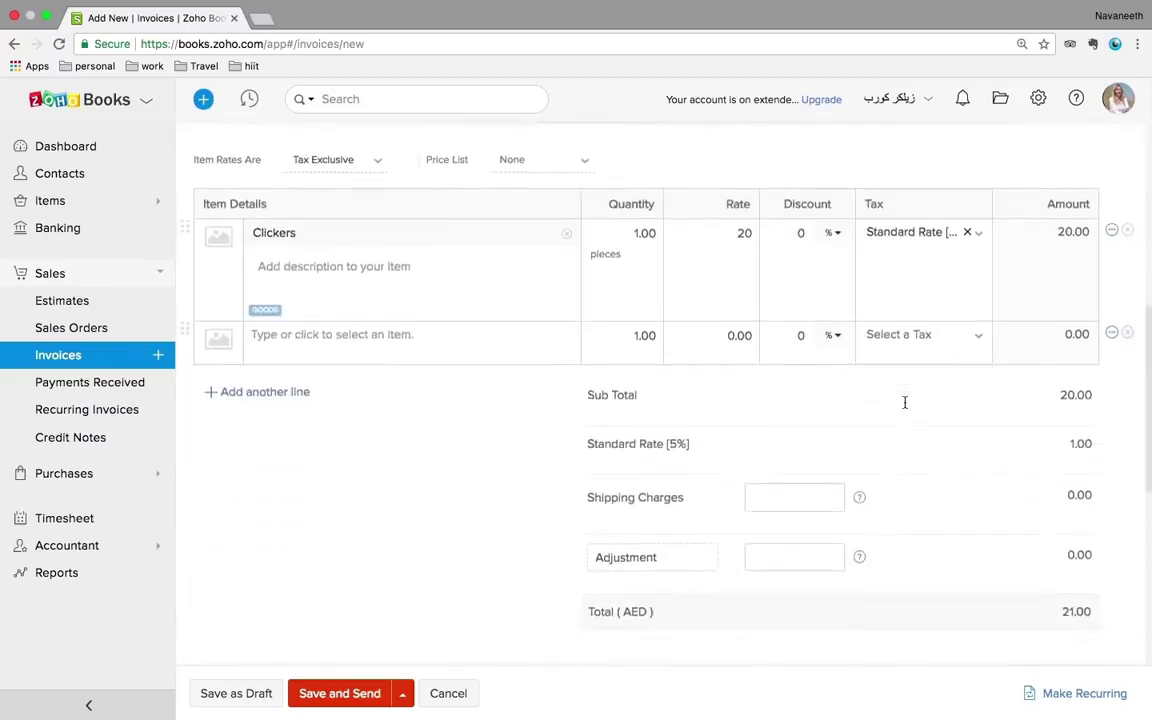
{"action": "scroll", "coordinate": [905, 402], "scroll_direction": "down", "scroll_amount": 6}
{"action": "scroll", "coordinate": [905, 402], "scroll_direction": "up", "scroll_amount": 1}
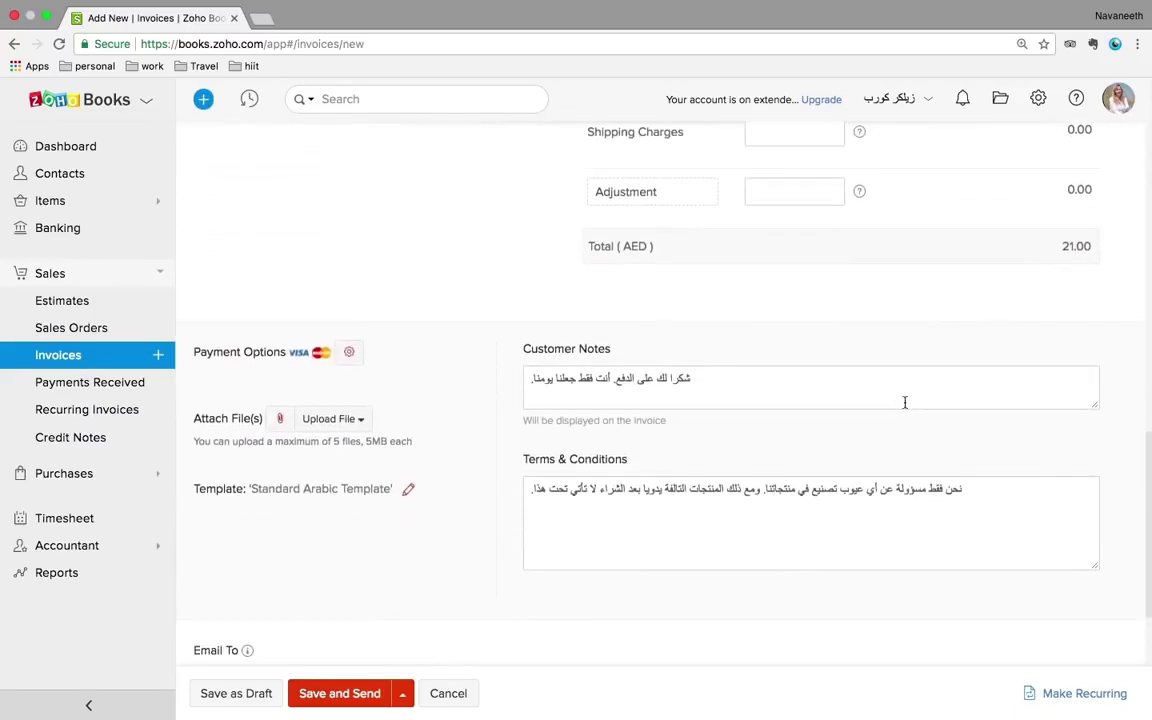
{"action": "left_click", "coordinate": [264, 694]}
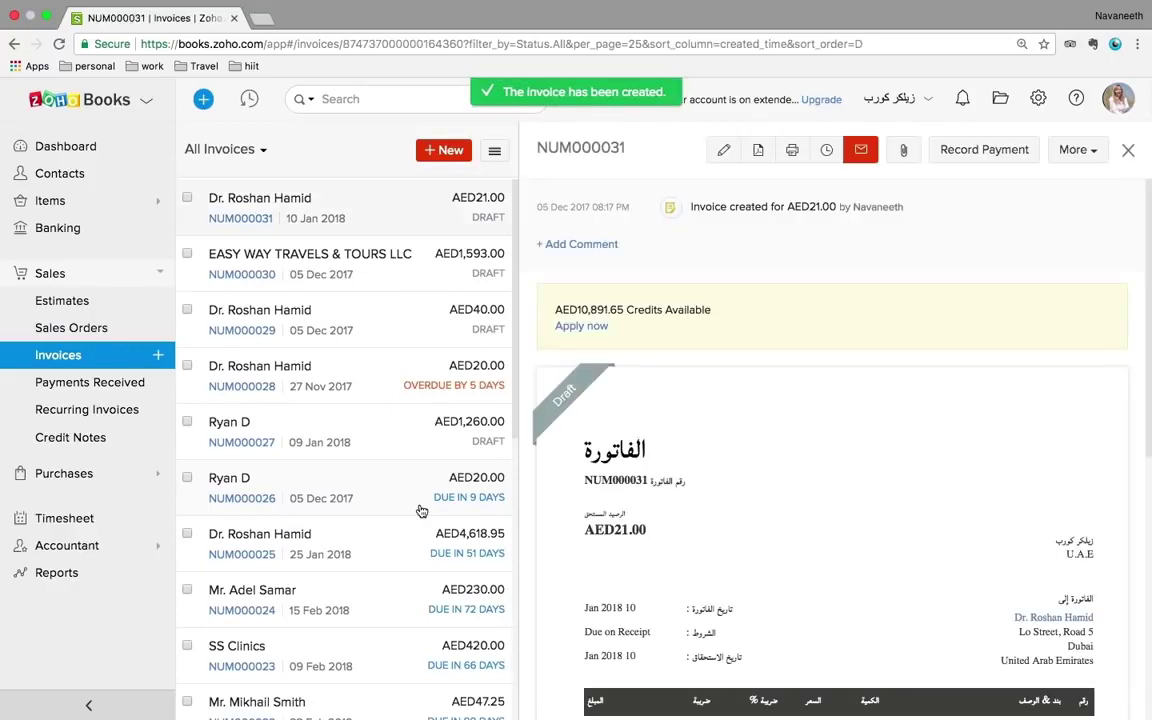
{"action": "scroll", "coordinate": [833, 483], "scroll_direction": "down", "scroll_amount": 3}
{"action": "scroll", "coordinate": [836, 488], "scroll_direction": "down", "scroll_amount": 1}
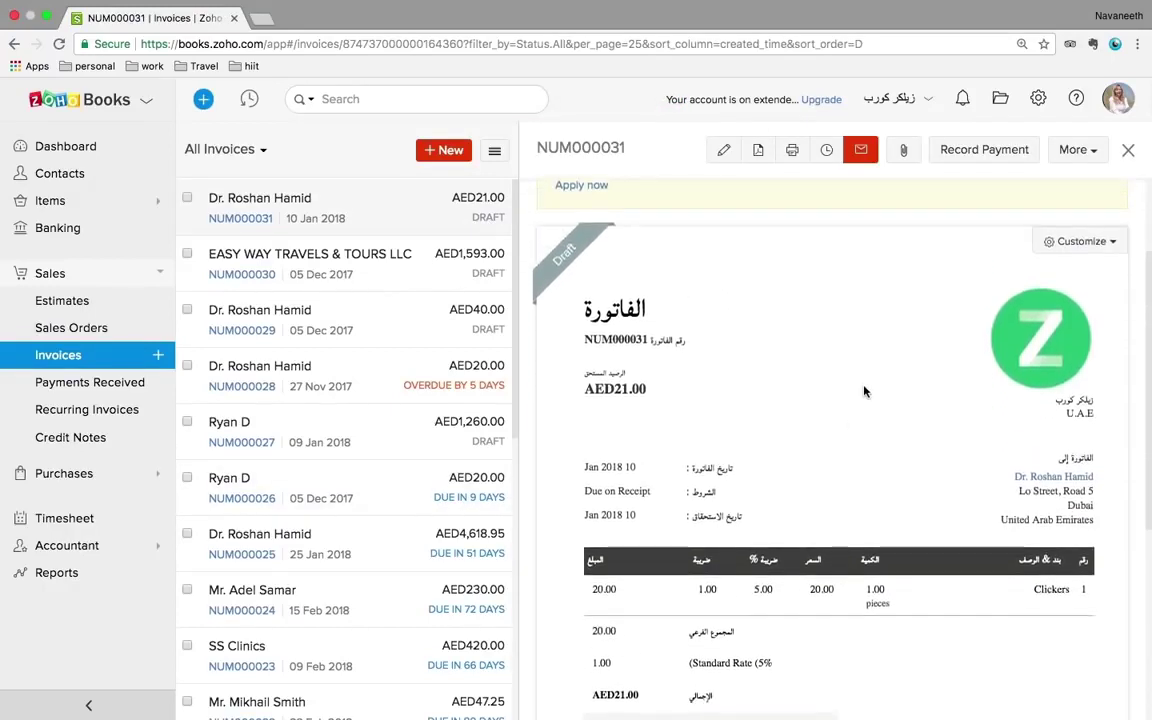
{"action": "scroll", "coordinate": [865, 391], "scroll_direction": "down", "scroll_amount": 5}
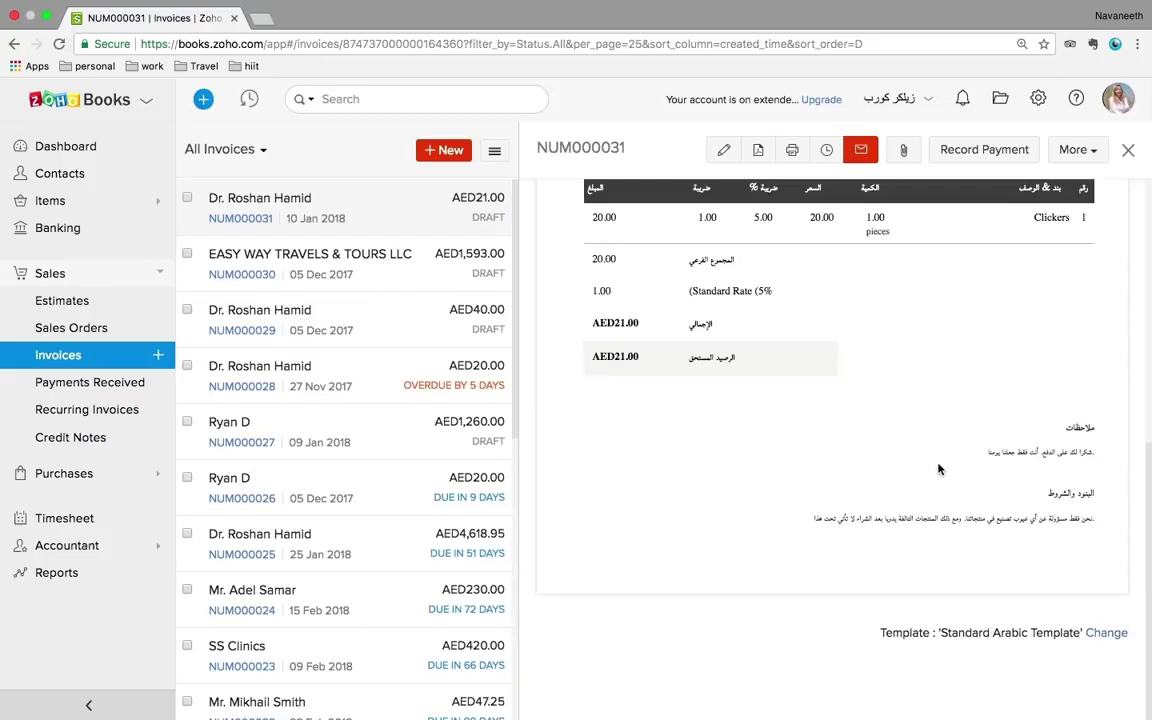
{"action": "scroll", "coordinate": [938, 469], "scroll_direction": "up", "scroll_amount": 3}
{"action": "scroll", "coordinate": [938, 469], "scroll_direction": "down", "scroll_amount": 3}
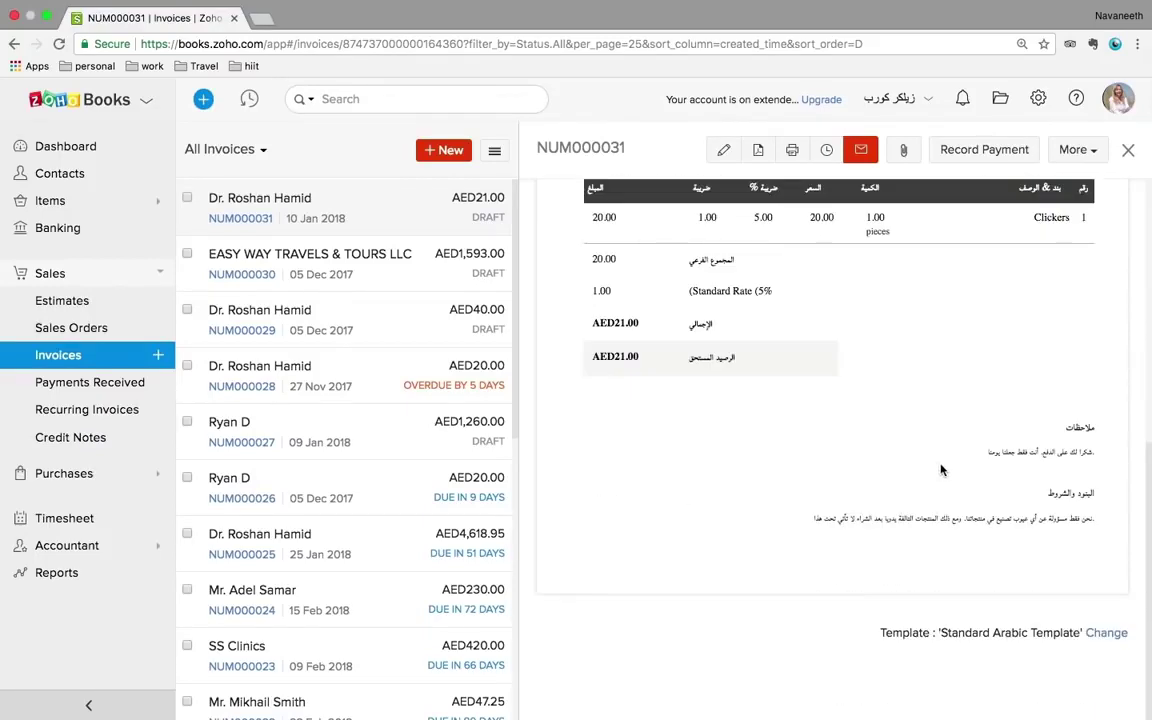
{"action": "left_click", "coordinate": [1105, 634]}
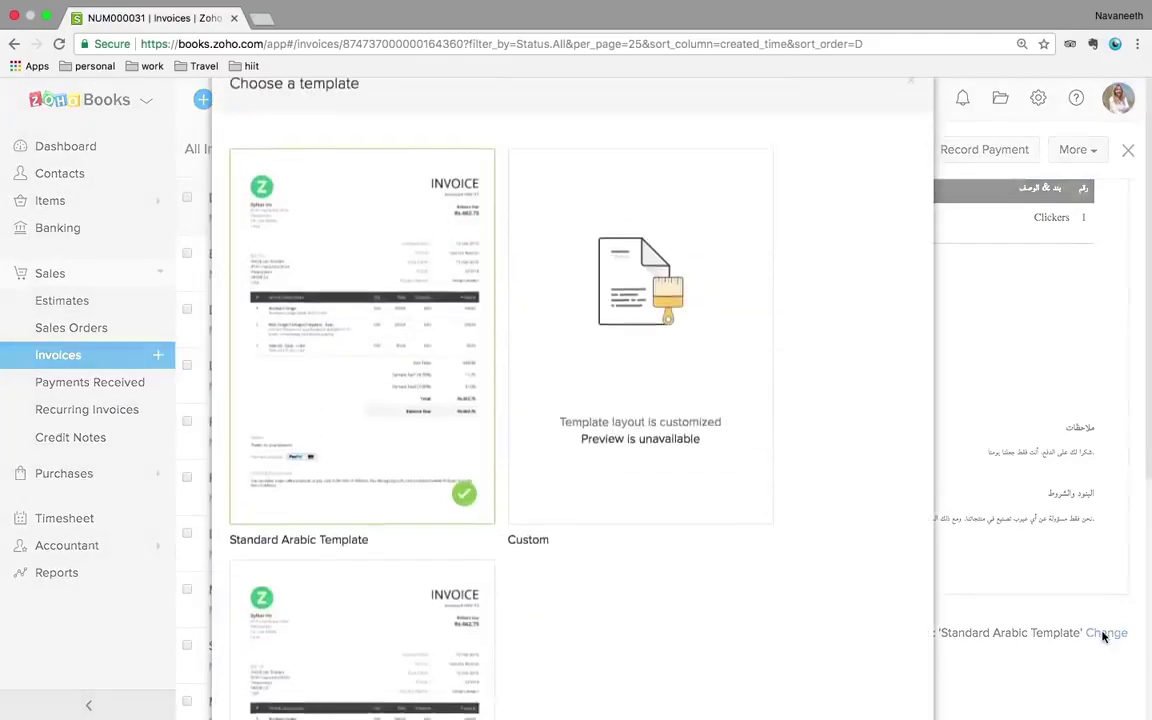
{"action": "scroll", "coordinate": [589, 370], "scroll_direction": "down", "scroll_amount": 5}
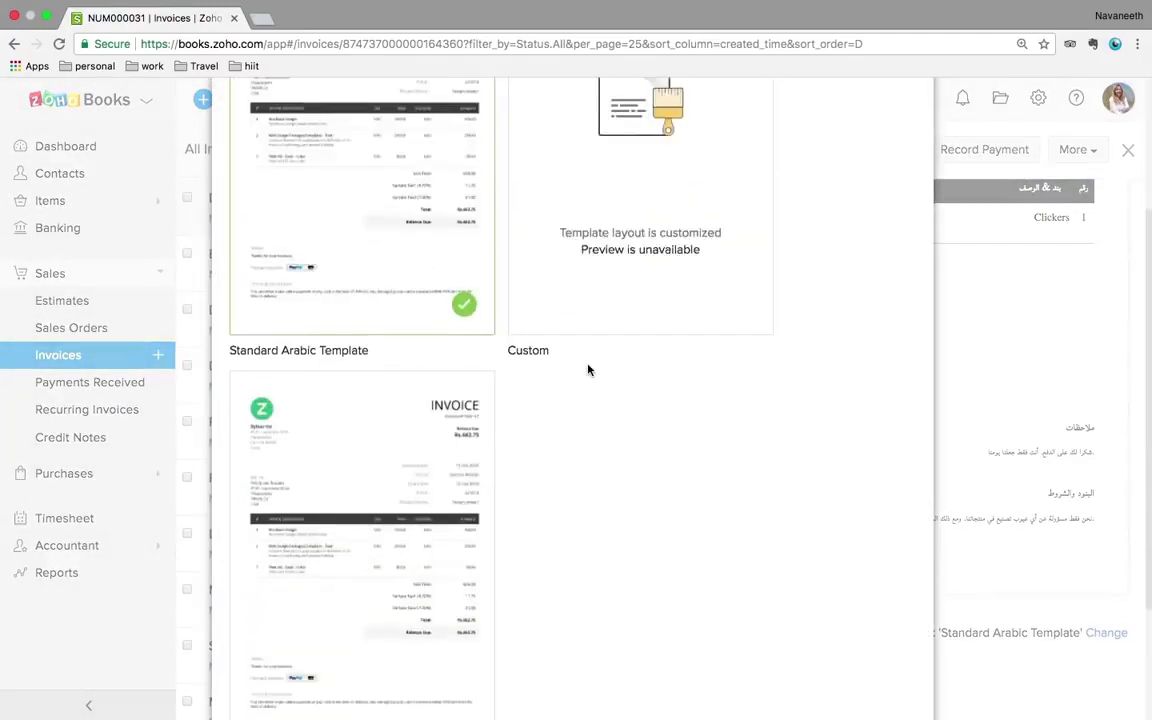
{"action": "scroll", "coordinate": [781, 259], "scroll_direction": "up", "scroll_amount": 5}
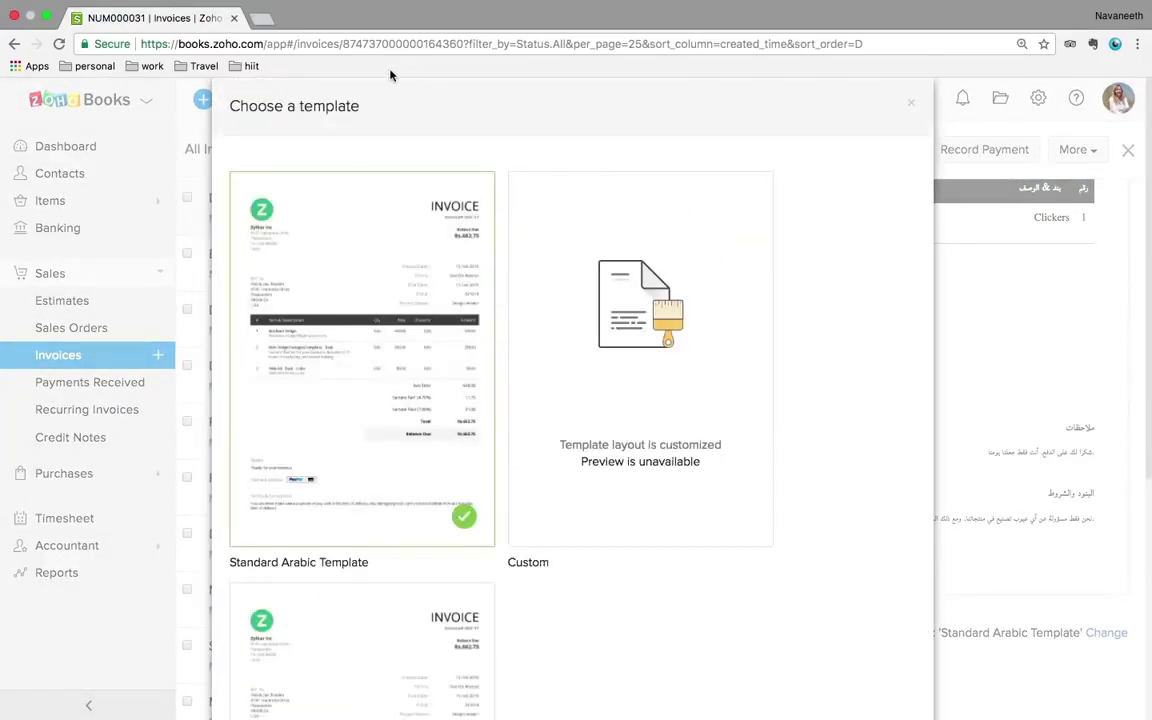
{"action": "left_click", "coordinate": [912, 105]}
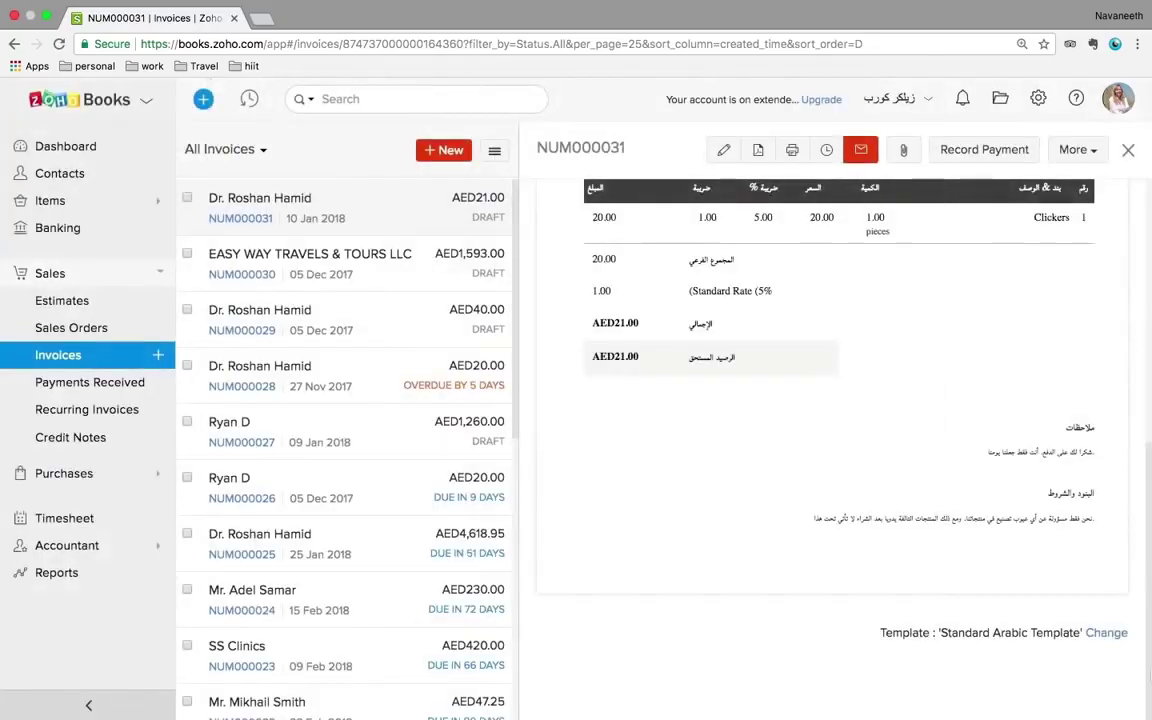
{"action": "left_click", "coordinate": [1038, 98]}
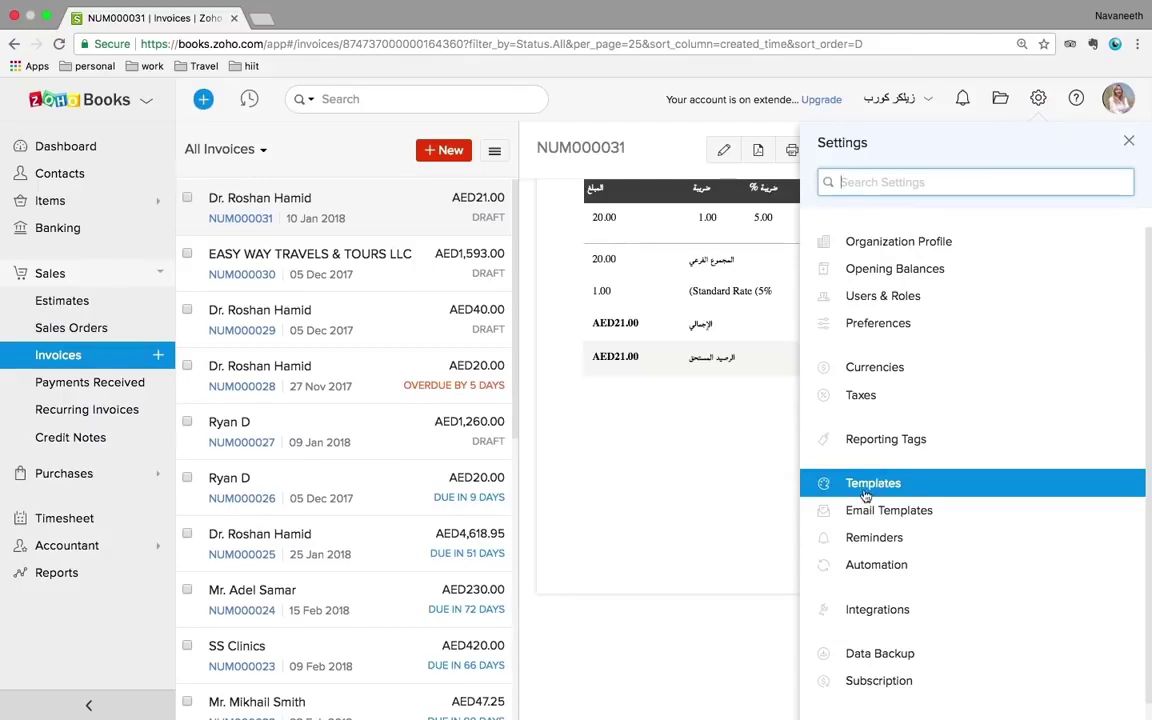
- Go to Settings > Templates > Invoices and open the Standard Template in the editor
{"action": "left_click", "coordinate": [876, 483]}
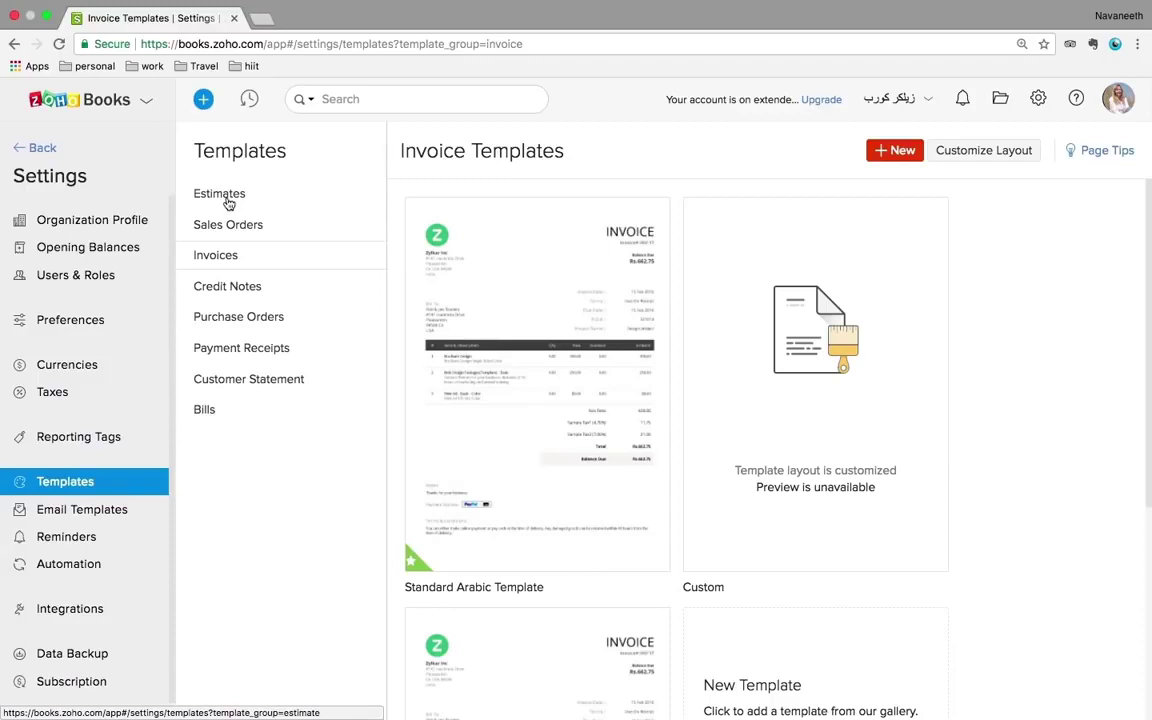
{"action": "left_click", "coordinate": [228, 200]}
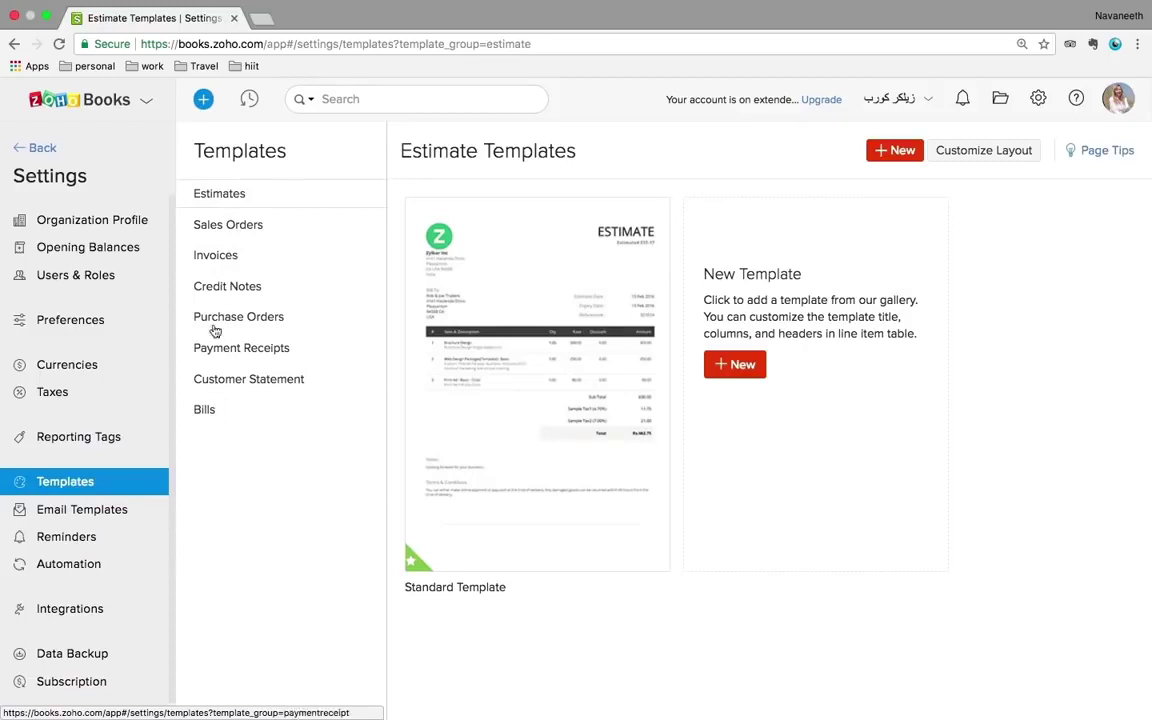
{"action": "left_click", "coordinate": [228, 263]}
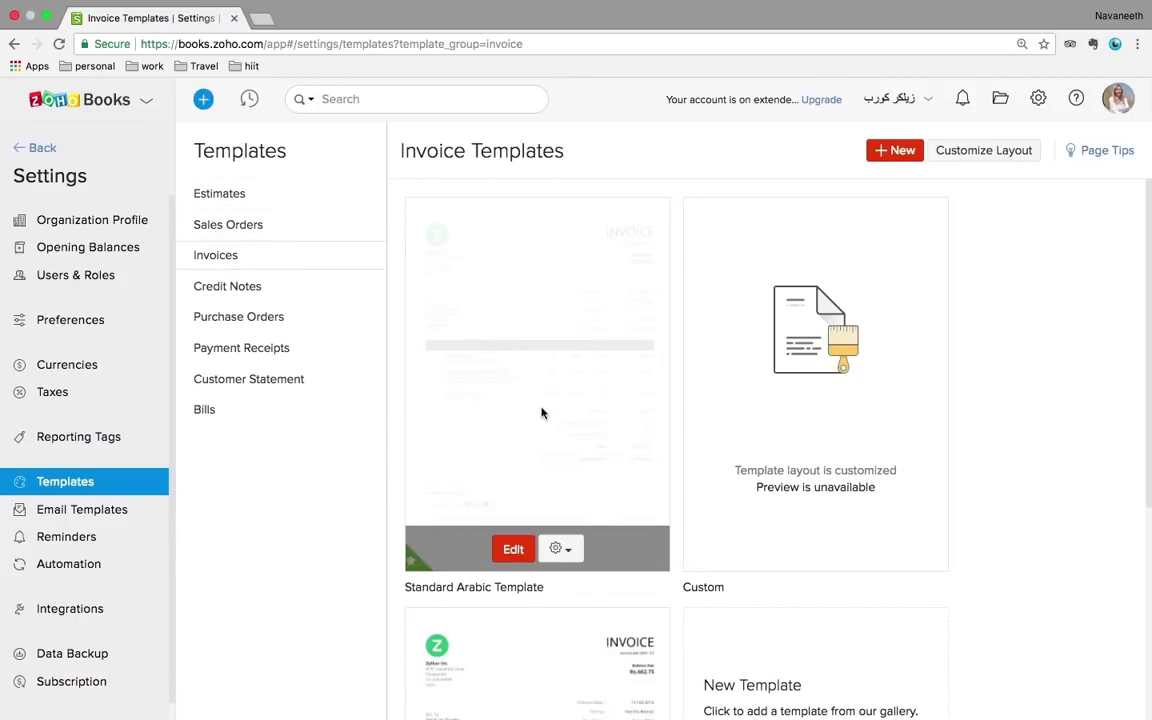
{"action": "scroll", "coordinate": [590, 447], "scroll_direction": "down", "scroll_amount": 5}
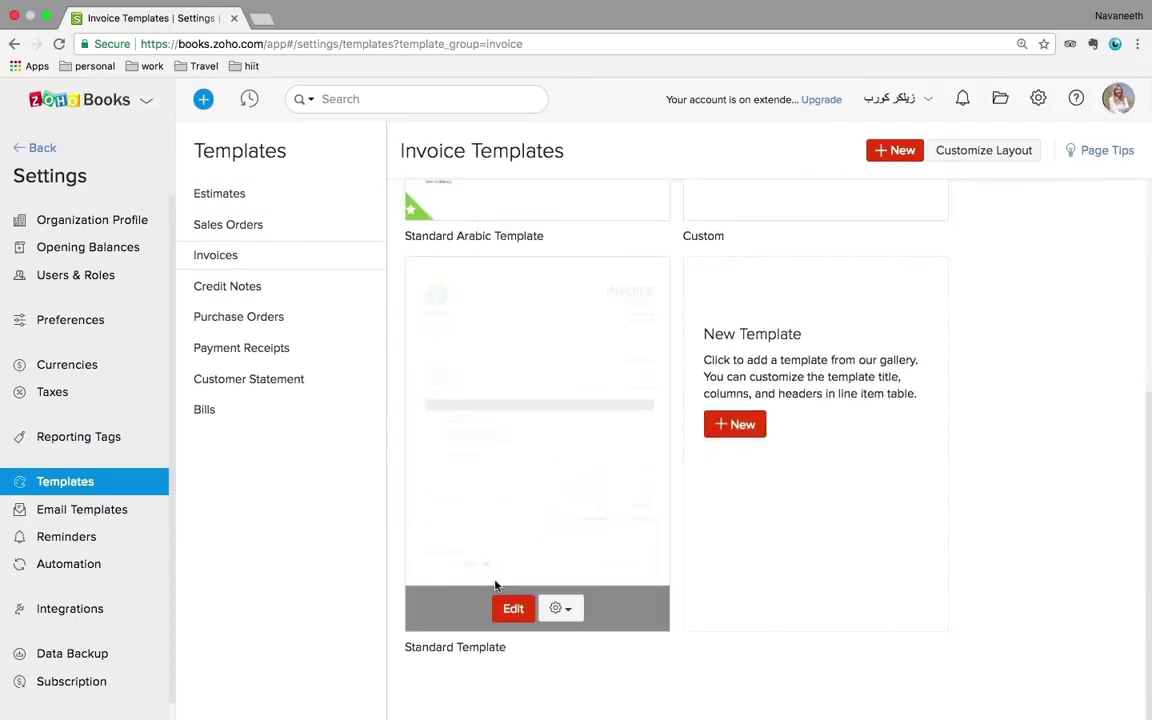
{"action": "left_click", "coordinate": [513, 610]}
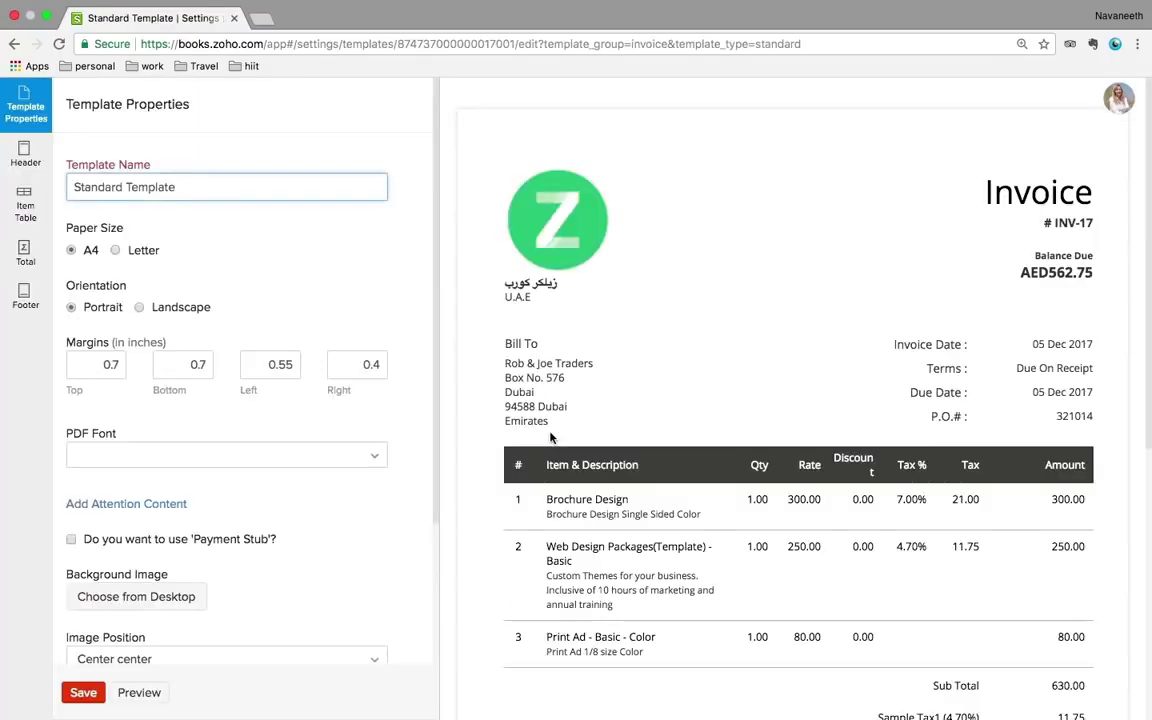
- Review the Standard Template's header and total section settings
{"action": "scroll", "coordinate": [670, 403], "scroll_direction": "down", "scroll_amount": 5}
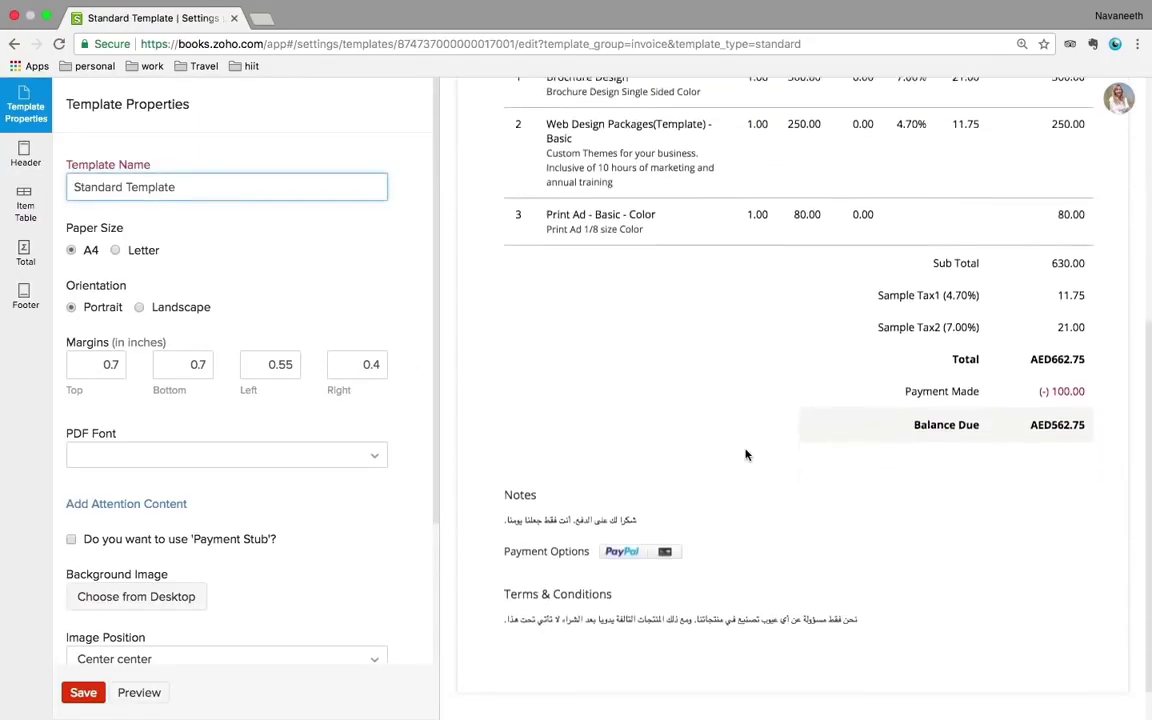
{"action": "scroll", "coordinate": [745, 455], "scroll_direction": "down", "scroll_amount": 1}
{"action": "scroll", "coordinate": [745, 455], "scroll_direction": "up", "scroll_amount": 6}
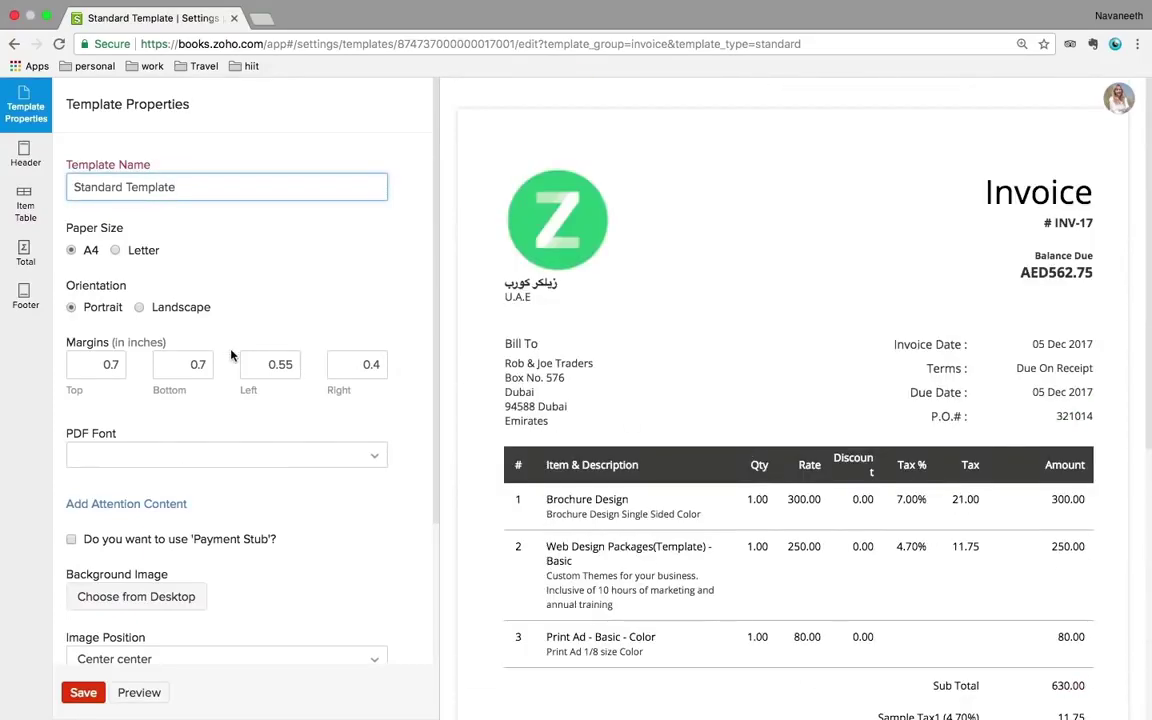
{"action": "left_click", "coordinate": [22, 156]}
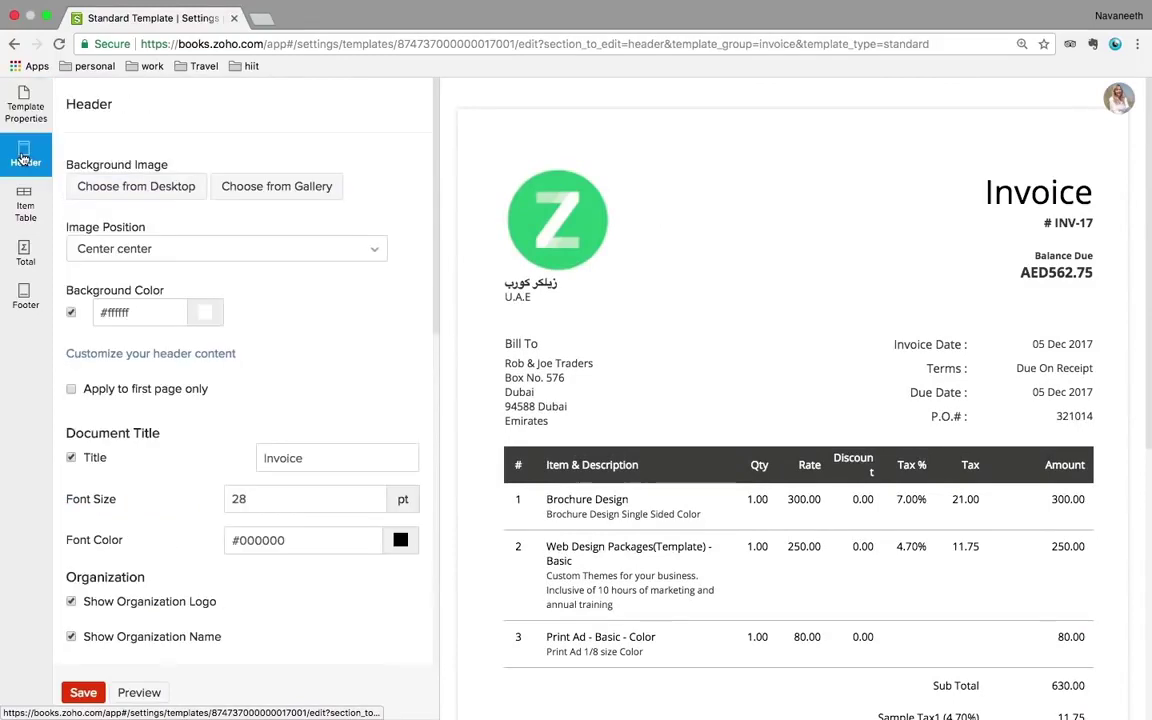
{"action": "scroll", "coordinate": [140, 280], "scroll_direction": "down", "scroll_amount": 1}
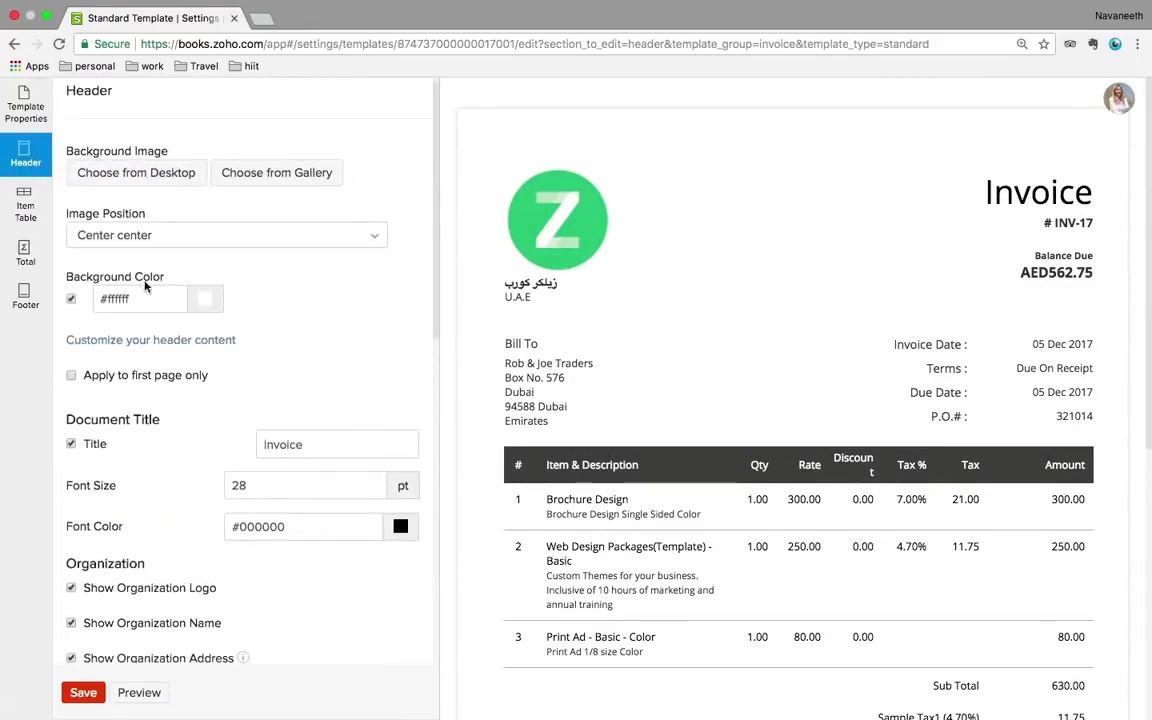
{"action": "scroll", "coordinate": [160, 247], "scroll_direction": "down", "scroll_amount": 3}
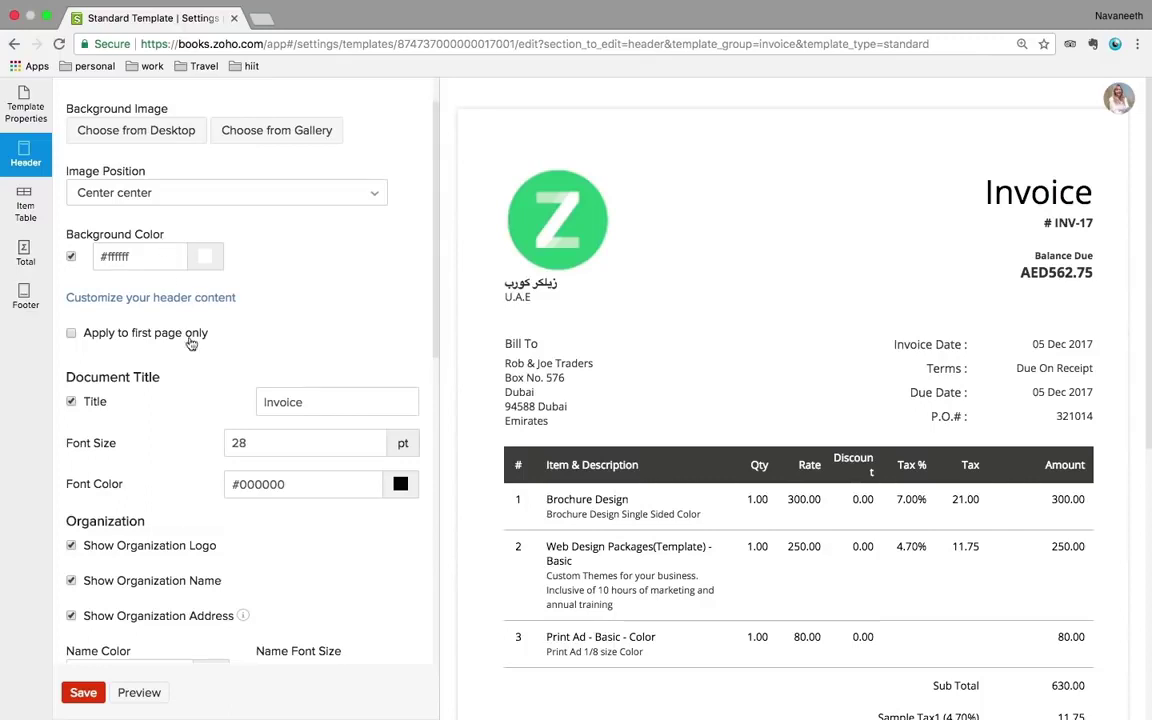
{"action": "scroll", "coordinate": [228, 484], "scroll_direction": "down", "scroll_amount": 2}
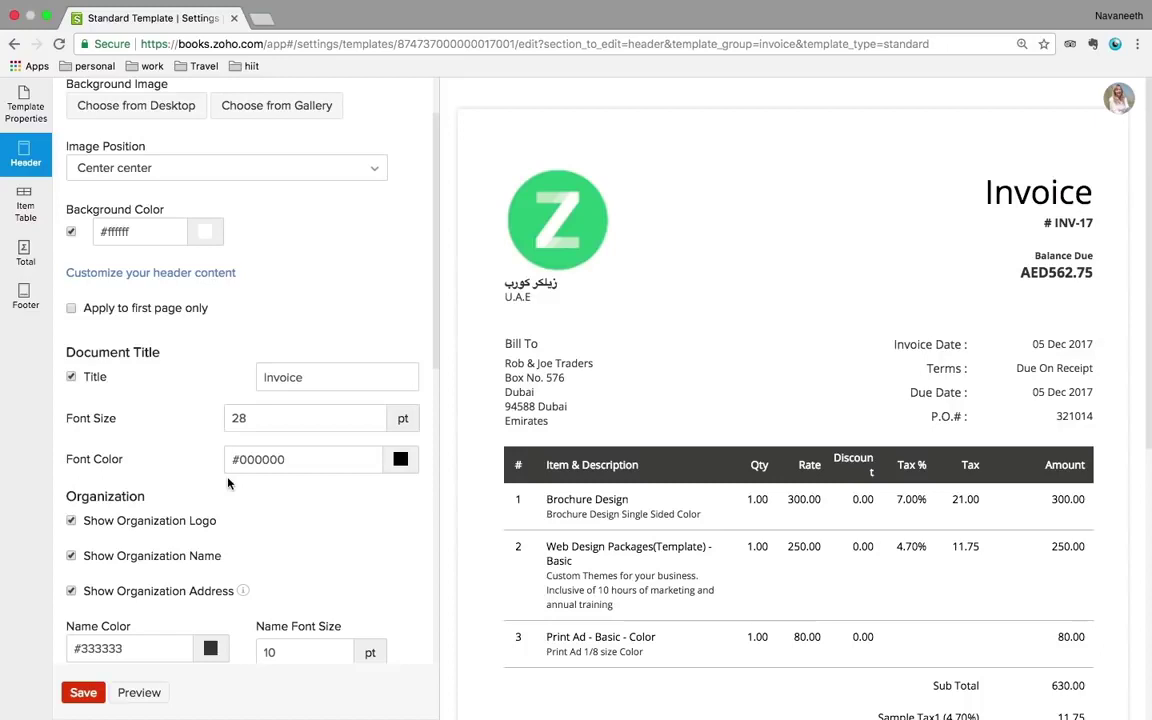
{"action": "left_click", "coordinate": [26, 256]}
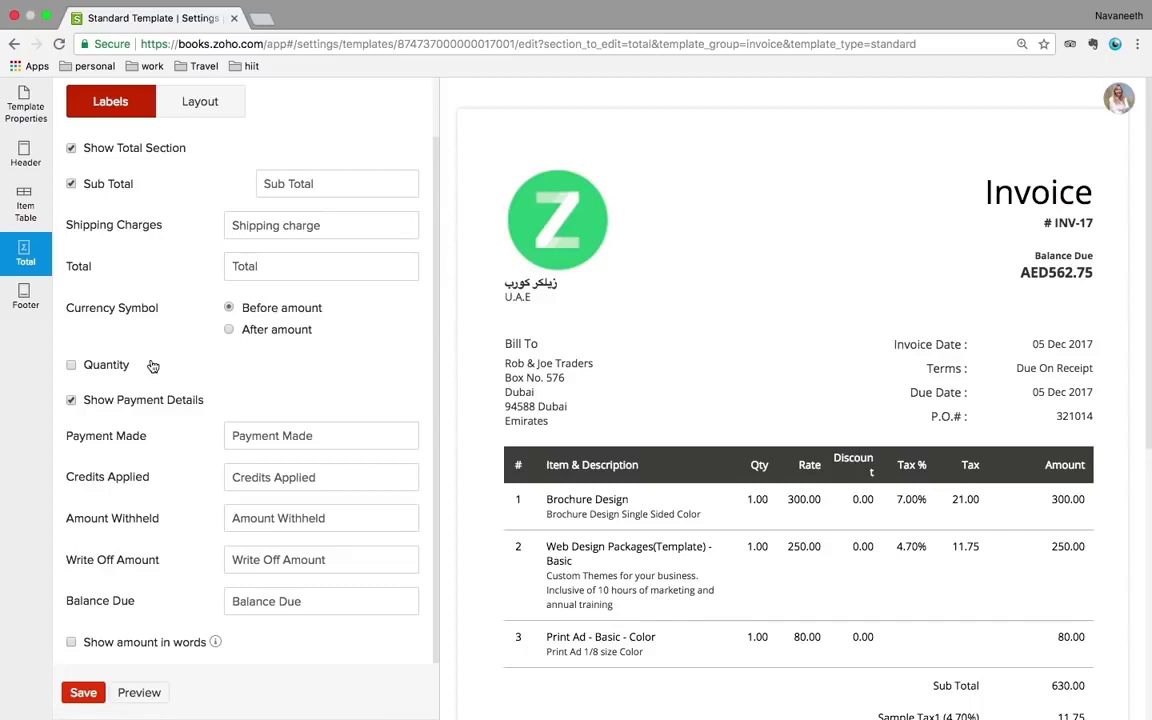
- Check the footer settings (Notes and Terms 8 pt, footer text 6 pt), then exit the editor
{"action": "scroll", "coordinate": [153, 366], "scroll_direction": "up", "scroll_amount": 2}
{"action": "scroll", "coordinate": [152, 366], "scroll_direction": "down", "scroll_amount": 1}
{"action": "scroll", "coordinate": [151, 364], "scroll_direction": "up", "scroll_amount": 1}
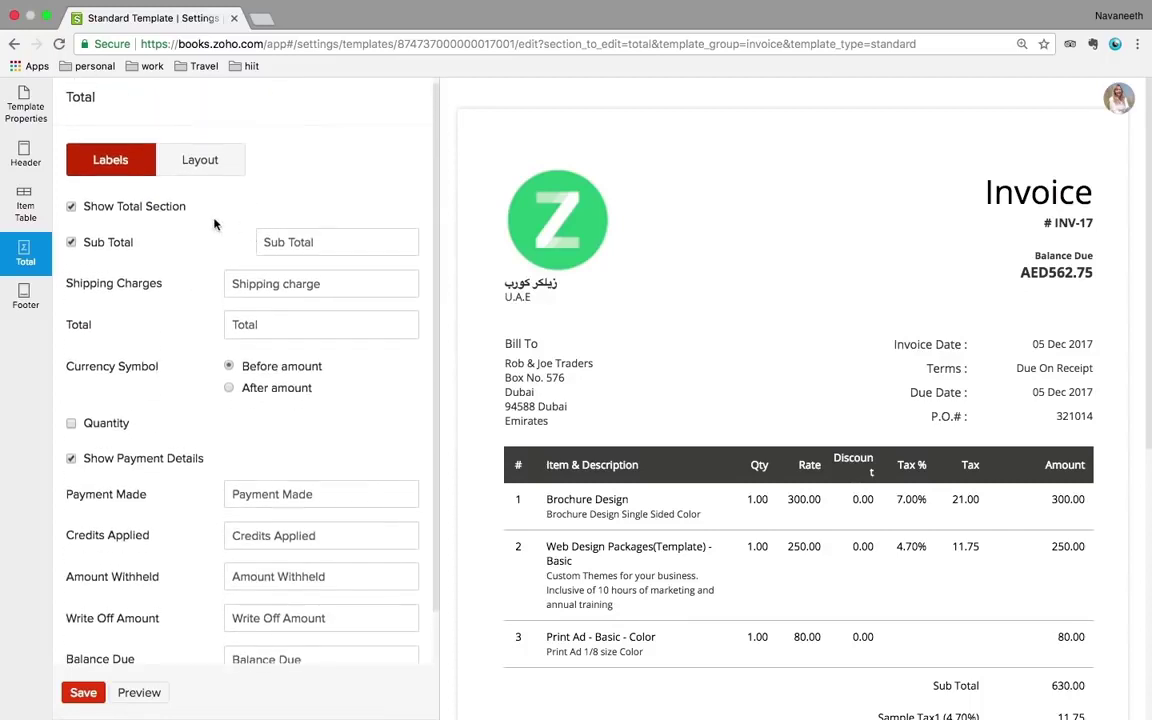
{"action": "left_click", "coordinate": [26, 304]}
{"action": "scroll", "coordinate": [141, 406], "scroll_direction": "down", "scroll_amount": 5}
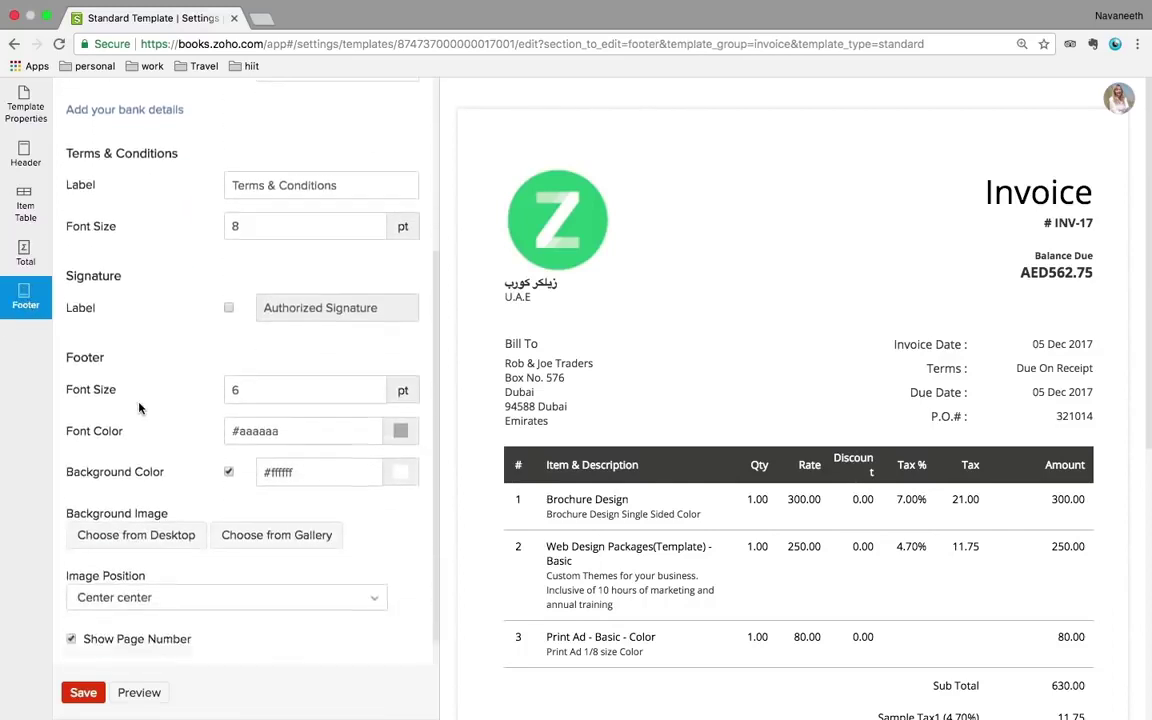
{"action": "scroll", "coordinate": [141, 406], "scroll_direction": "up", "scroll_amount": 3}
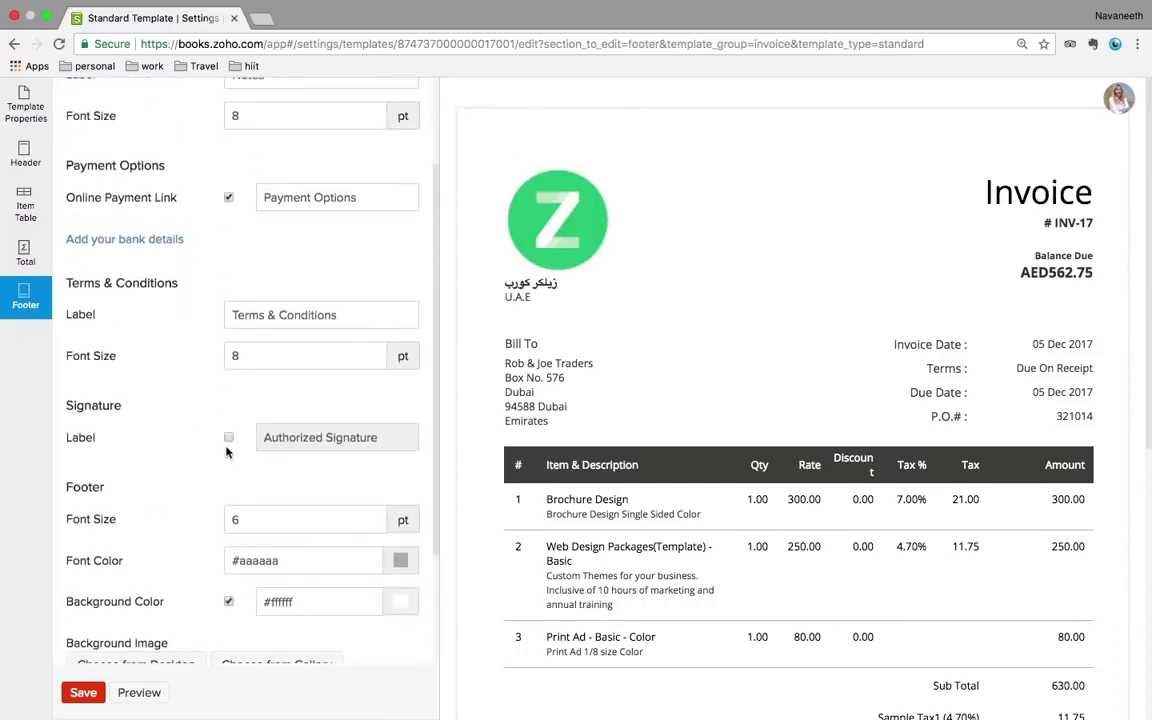
{"action": "scroll", "coordinate": [249, 508], "scroll_direction": "down", "scroll_amount": 4}
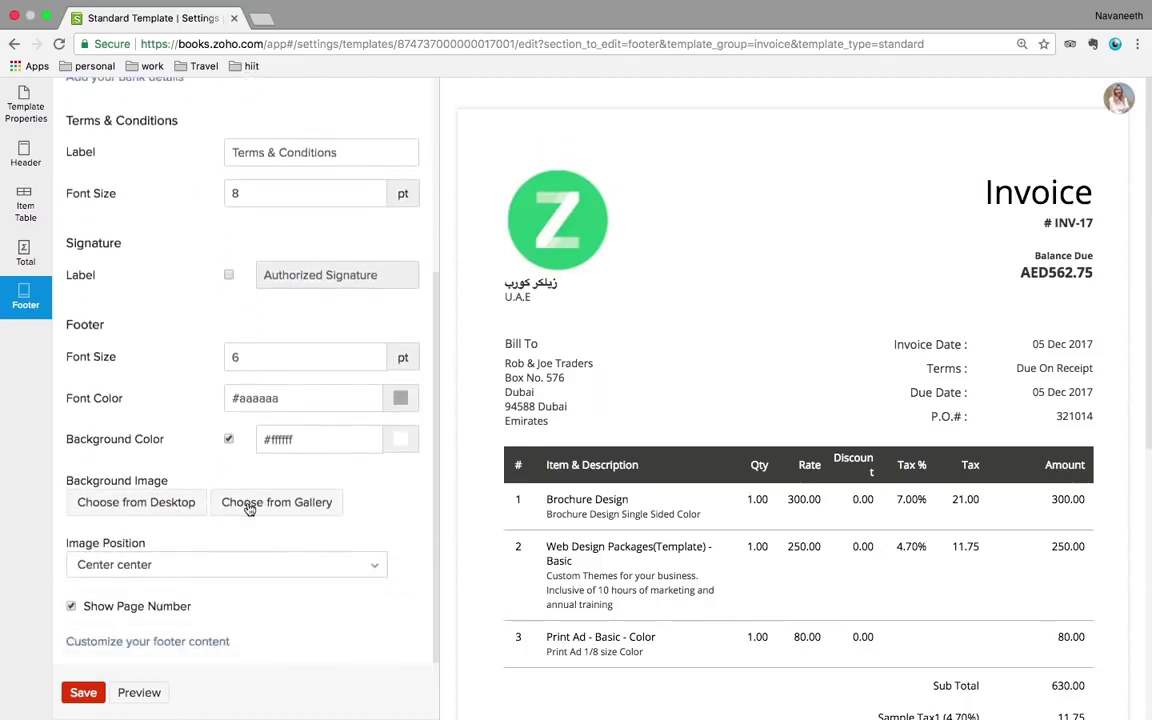
{"action": "scroll", "coordinate": [249, 508], "scroll_direction": "up", "scroll_amount": 6}
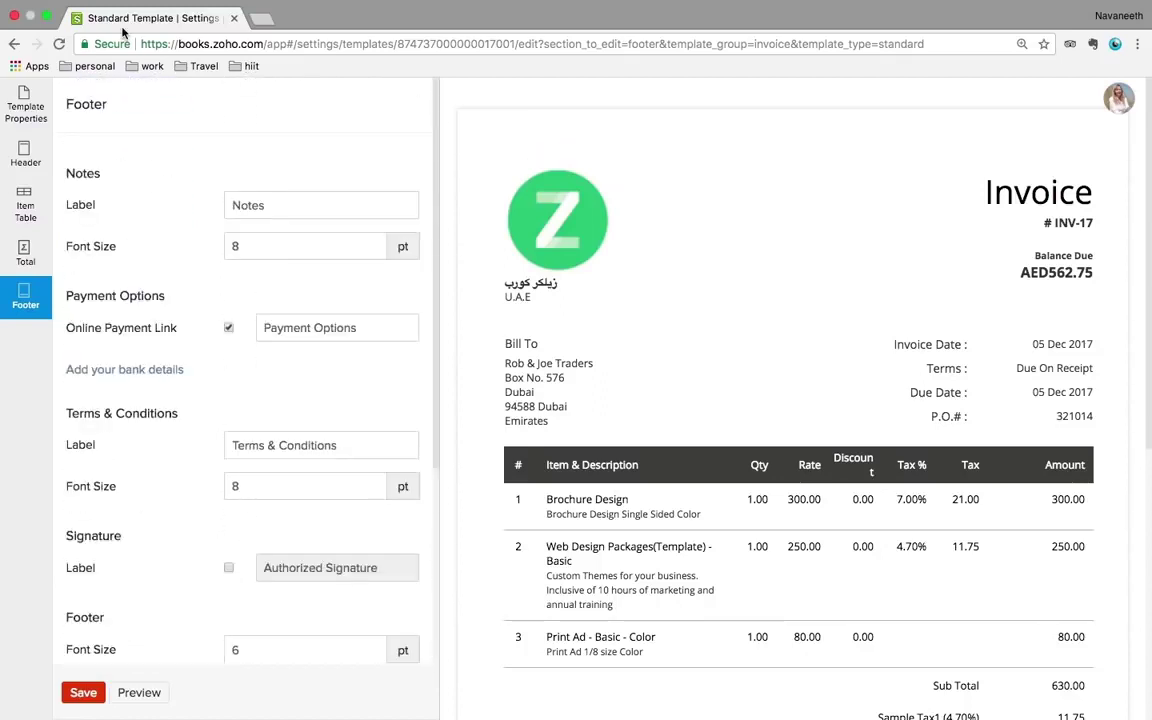
{"action": "left_click", "coordinate": [13, 45]}
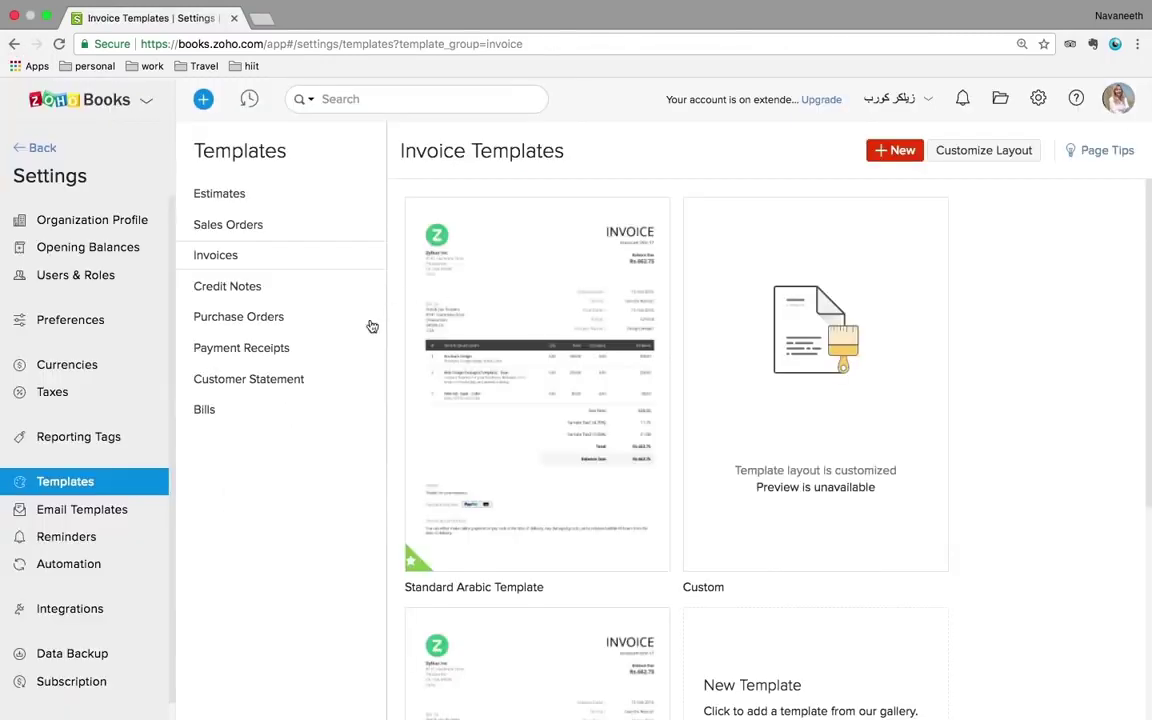
- Open the Standard Arabic bill template and review its general Template Properties
{"action": "left_click", "coordinate": [205, 412]}
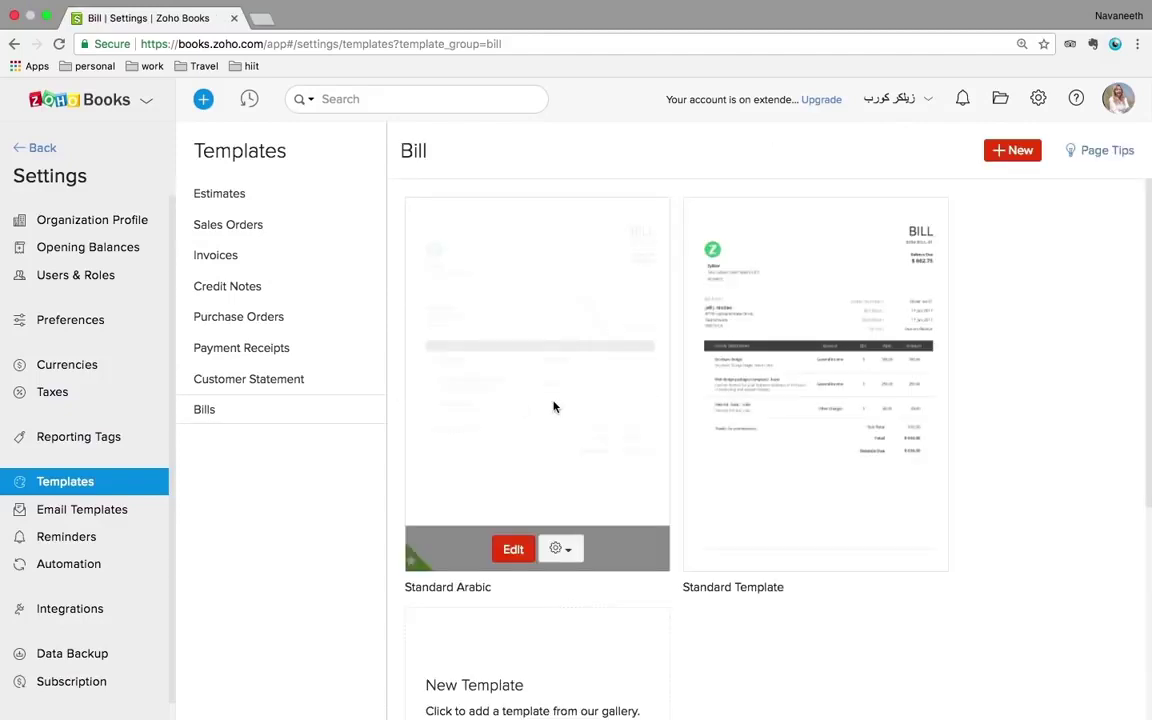
{"action": "left_click", "coordinate": [513, 549]}
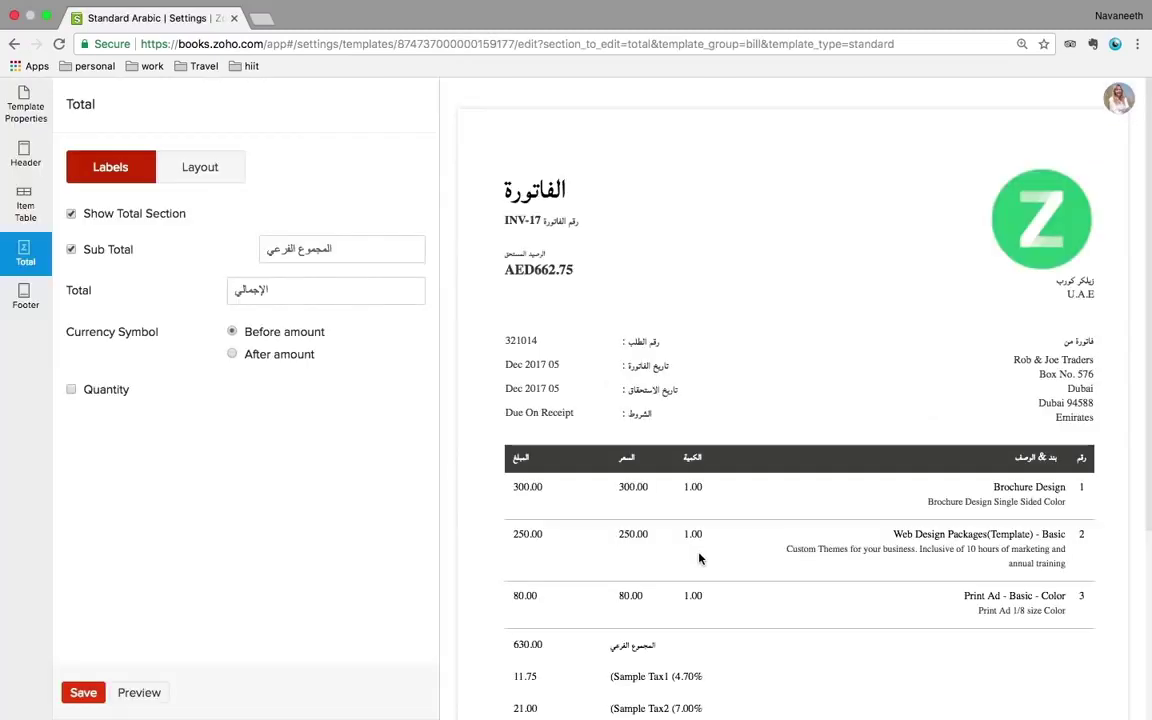
{"action": "scroll", "coordinate": [701, 559], "scroll_direction": "down", "scroll_amount": 1}
{"action": "scroll", "coordinate": [700, 559], "scroll_direction": "up", "scroll_amount": 2}
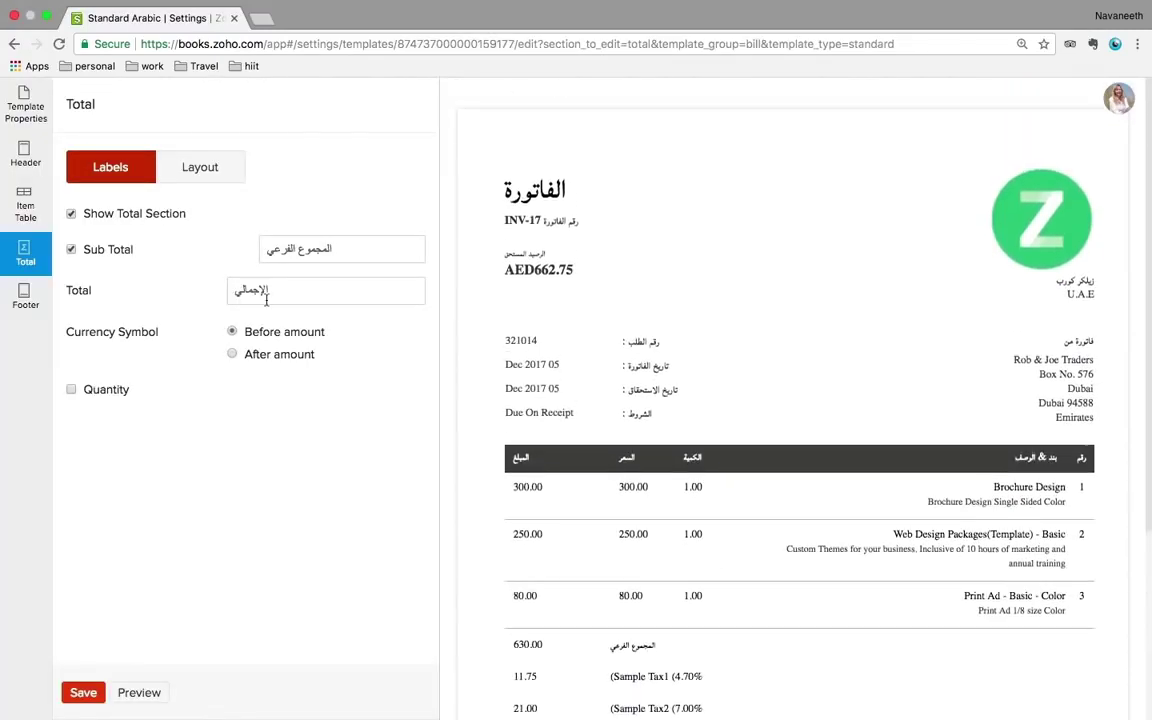
{"action": "left_click", "coordinate": [24, 120]}
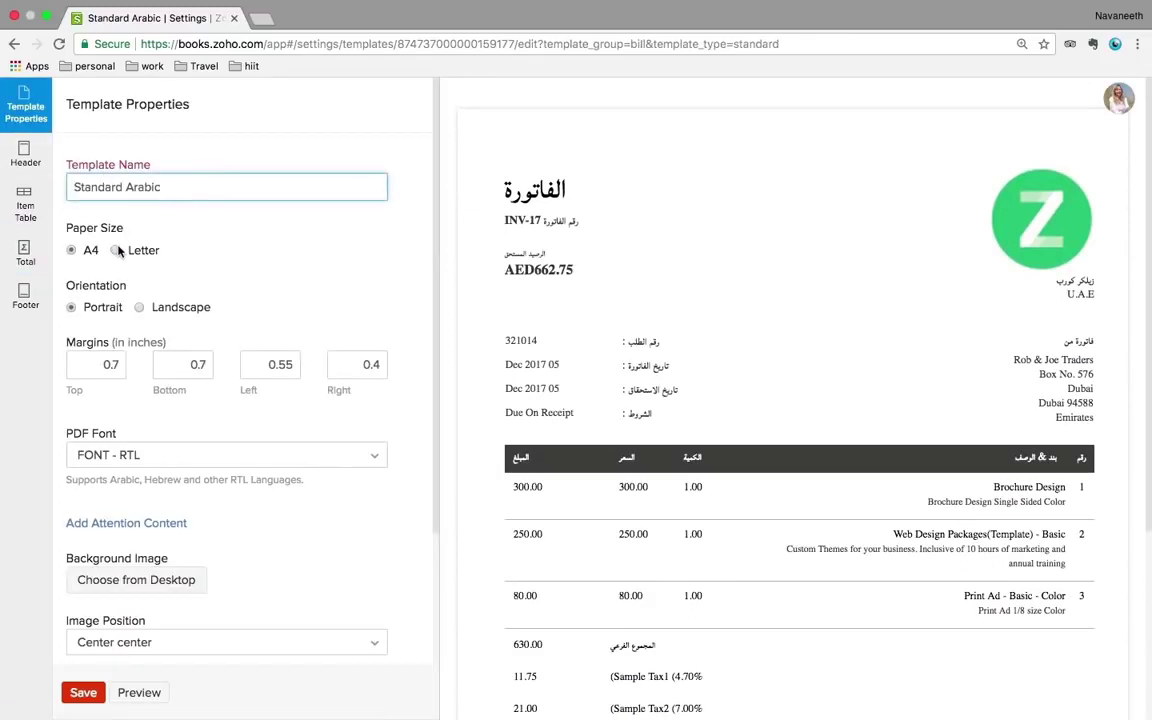
{"action": "scroll", "coordinate": [140, 304], "scroll_direction": "down", "scroll_amount": 1}
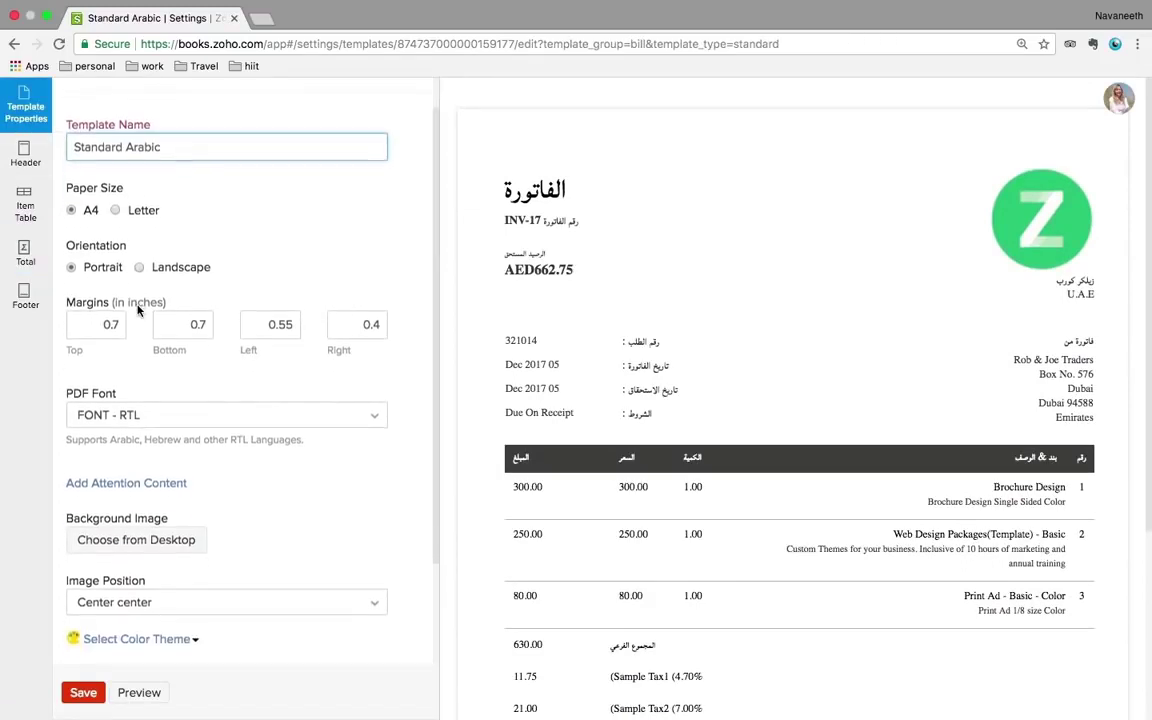
{"action": "scroll", "coordinate": [195, 427], "scroll_direction": "down", "scroll_amount": 1}
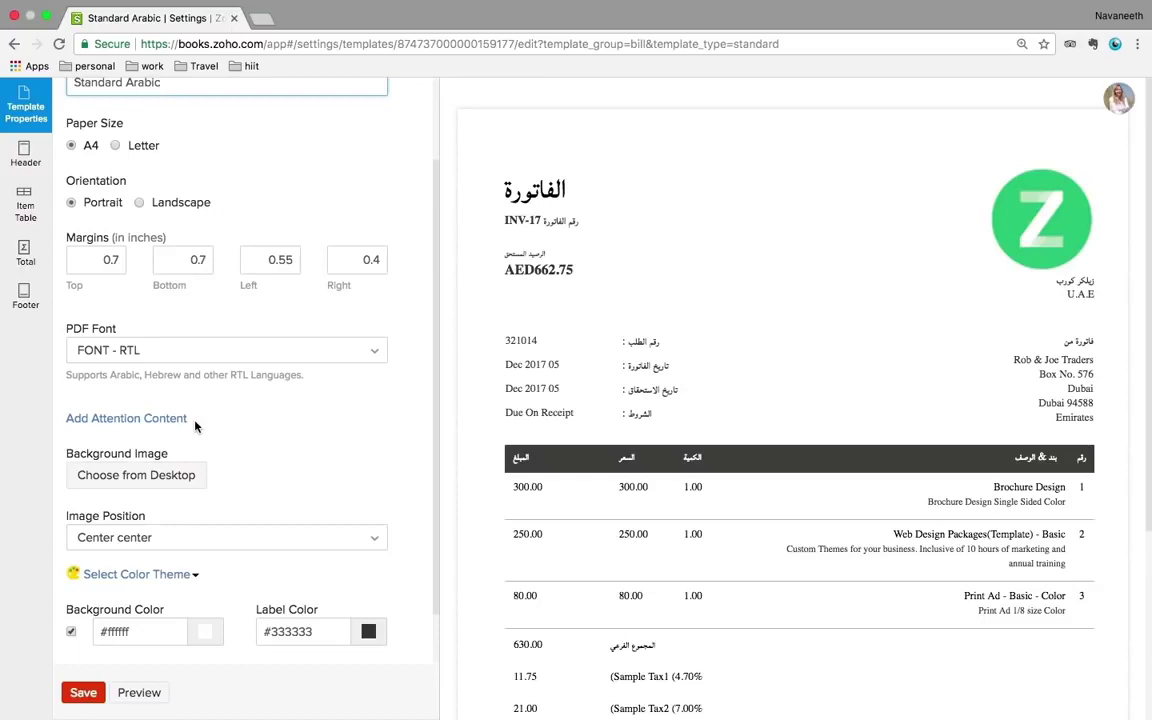
{"action": "scroll", "coordinate": [195, 427], "scroll_direction": "down", "scroll_amount": 1}
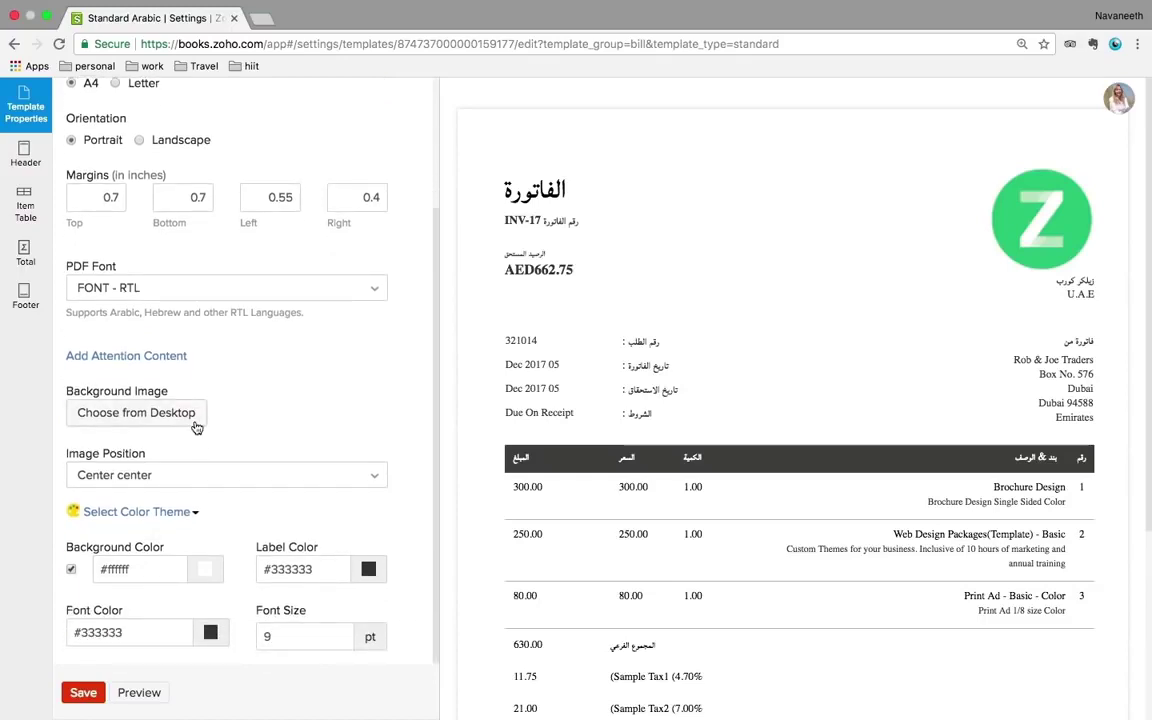
- Look through its Header, Item Table labels and Total settings, then reload the editor
{"action": "left_click", "coordinate": [20, 158]}
{"action": "left_click", "coordinate": [25, 206]}
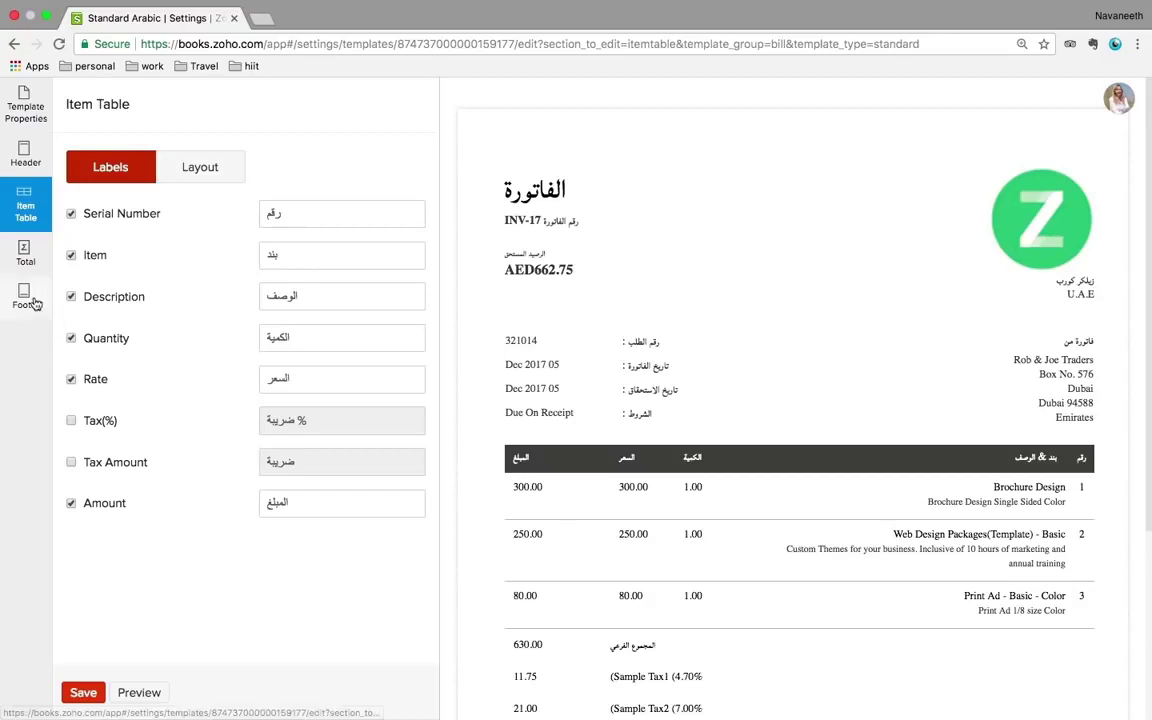
{"action": "left_click", "coordinate": [21, 259]}
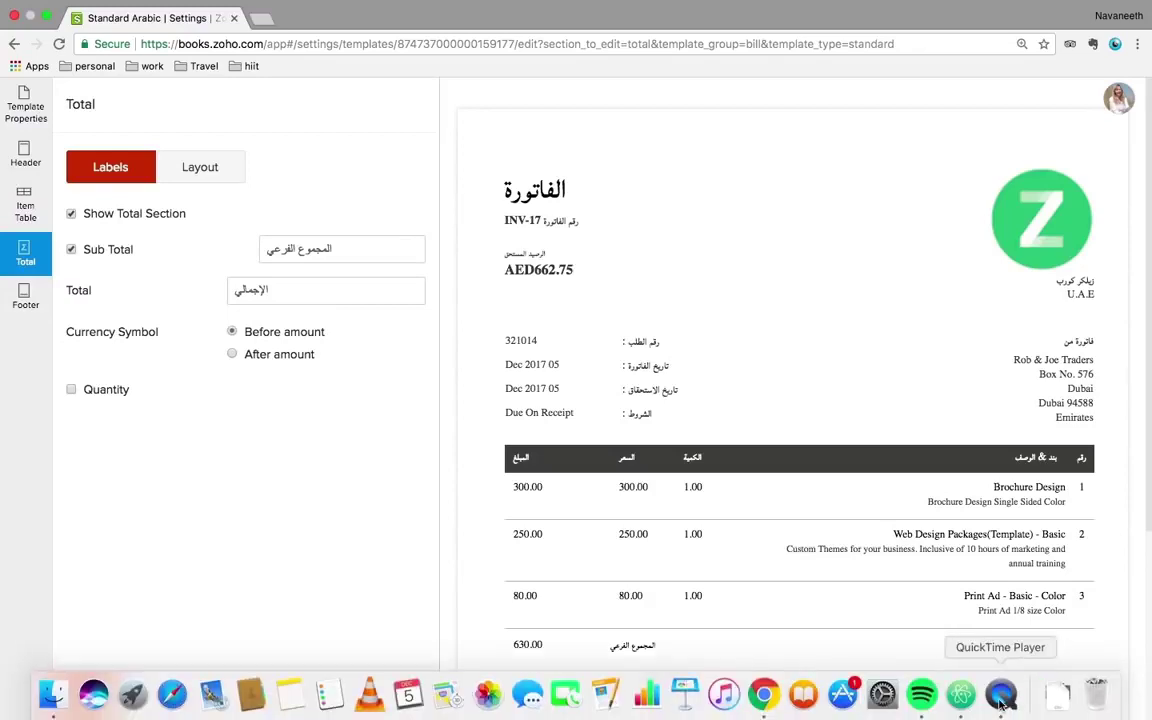
{"action": "right_click", "coordinate": [1002, 705]}
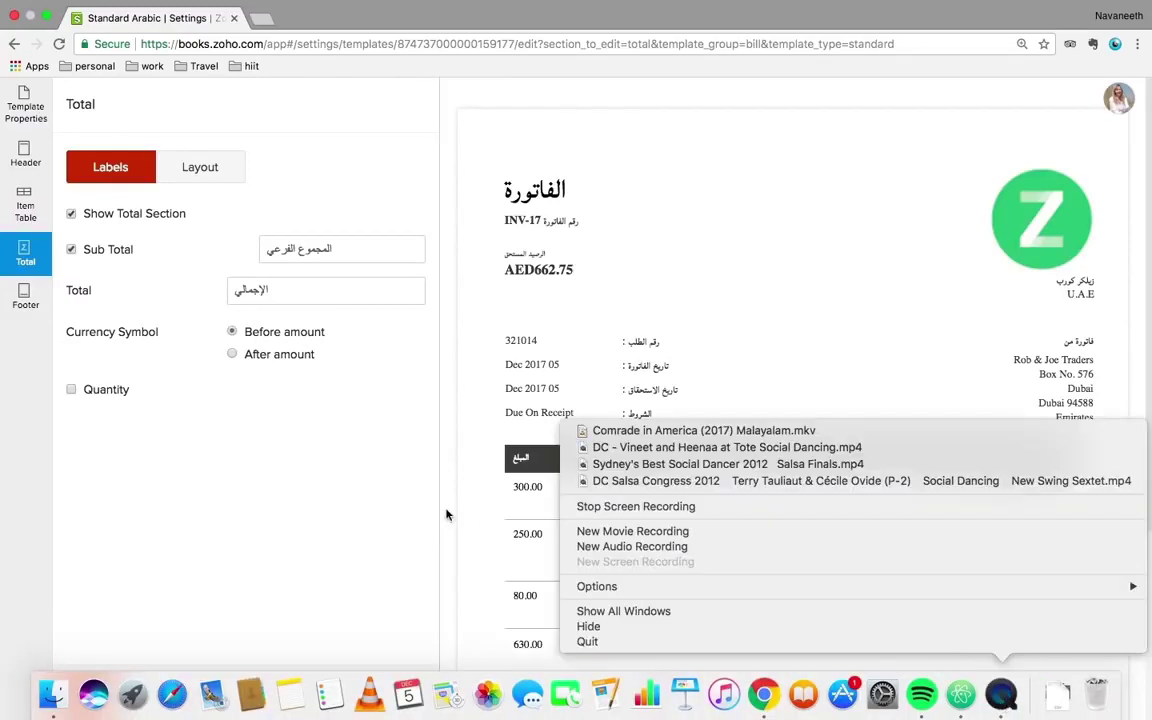
{"action": "left_click", "coordinate": [377, 454]}
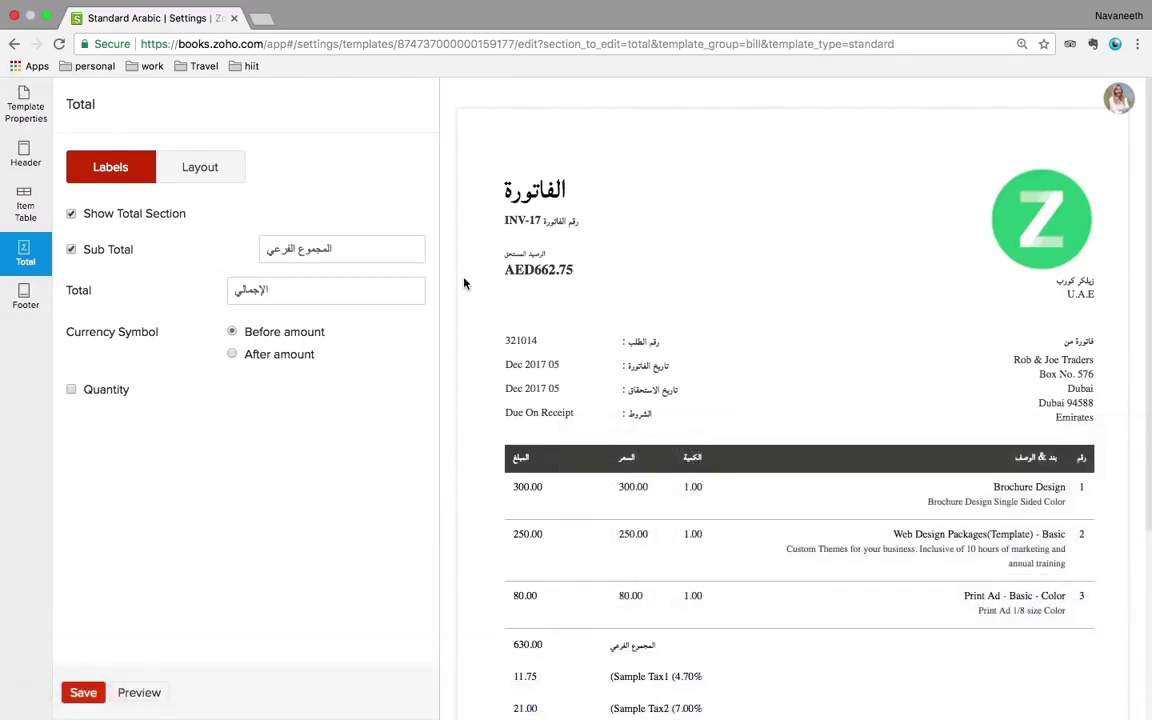
{"action": "key", "text": "super+r"}
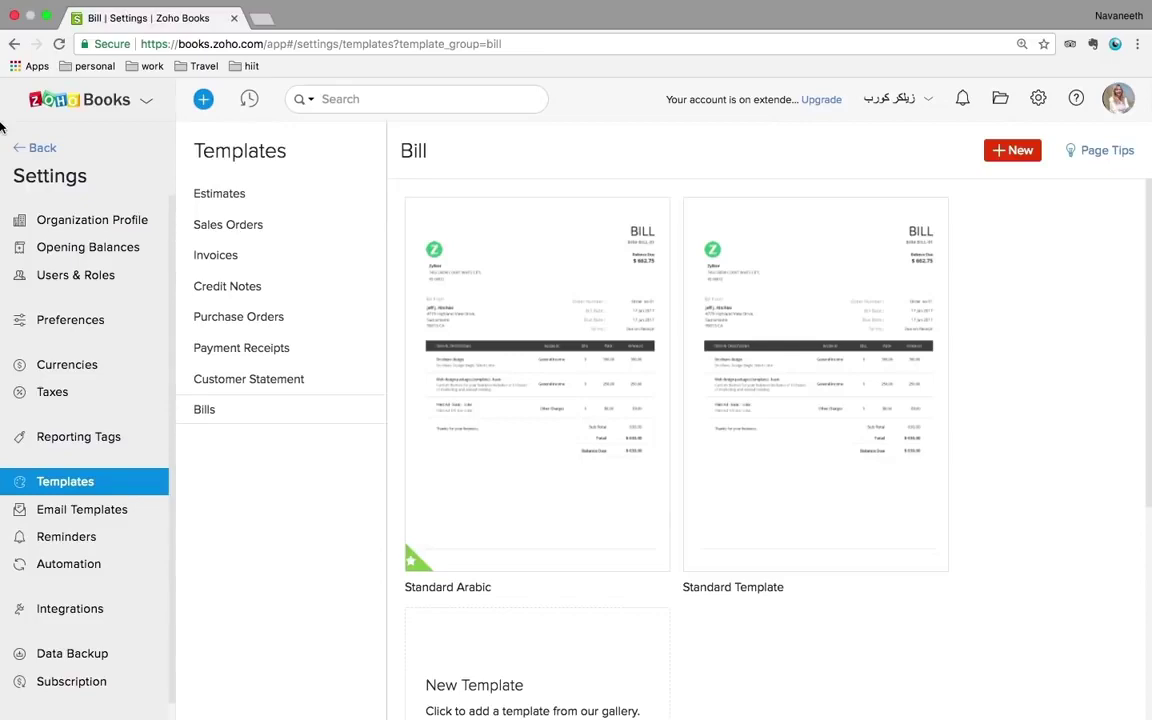
- Leave Settings for Sales > Invoices and open draft NUM000031 (AED21.00, 10 Jan 2018)
{"action": "left_click", "coordinate": [33, 147]}
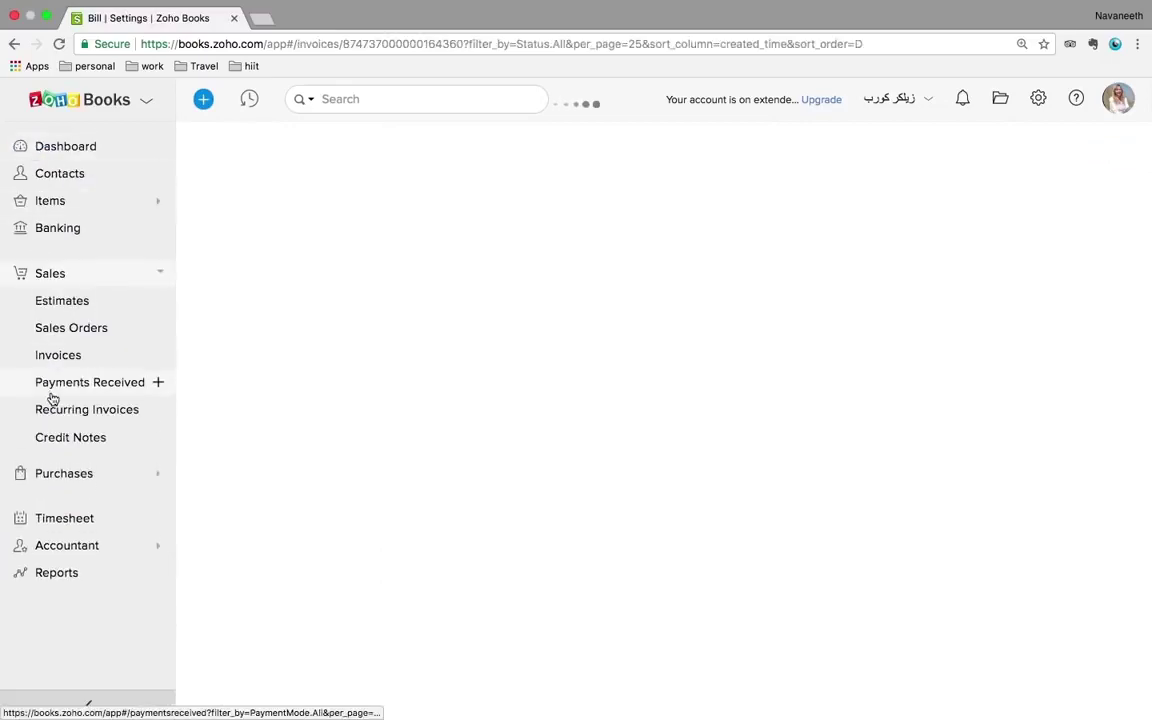
{"action": "left_click", "coordinate": [55, 360]}
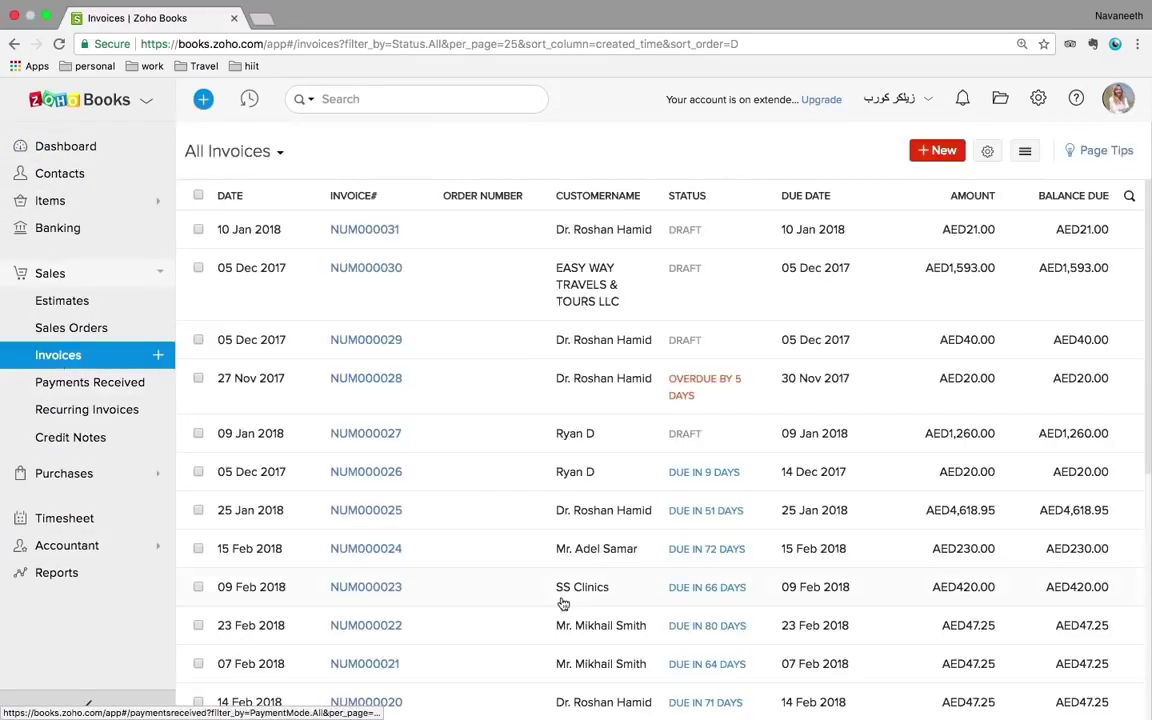
{"action": "scroll", "coordinate": [563, 604], "scroll_direction": "down", "scroll_amount": 10}
{"action": "scroll", "coordinate": [565, 612], "scroll_direction": "up", "scroll_amount": 10}
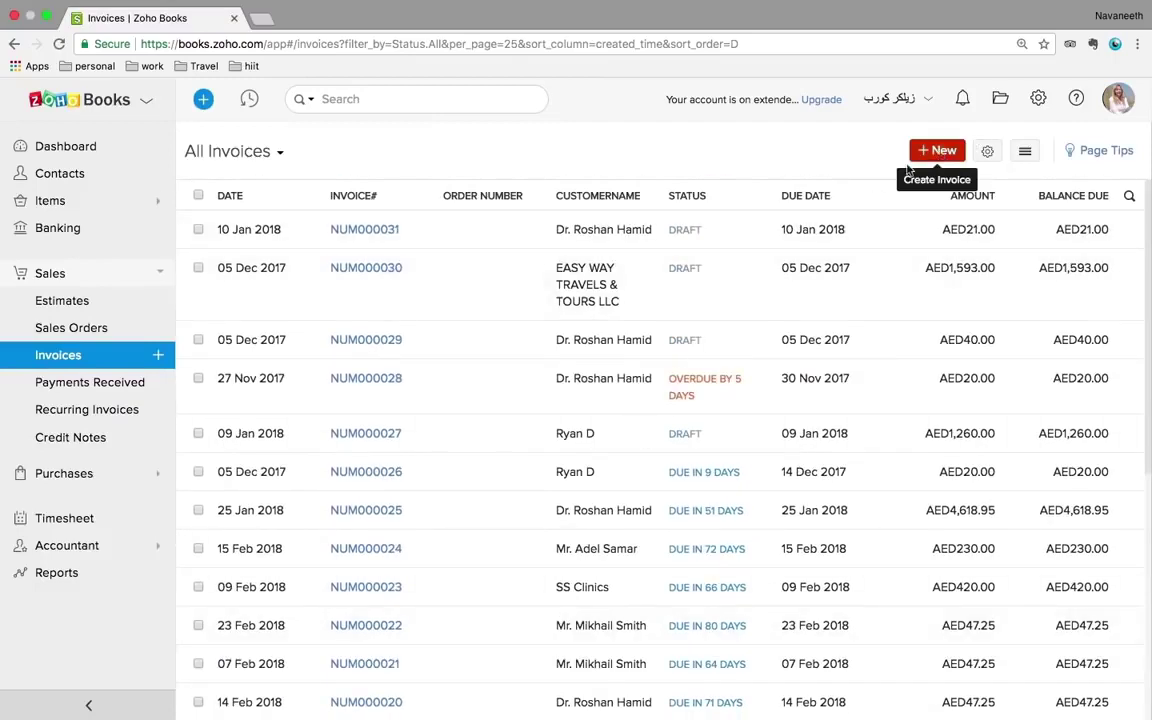
{"action": "left_click", "coordinate": [715, 239]}
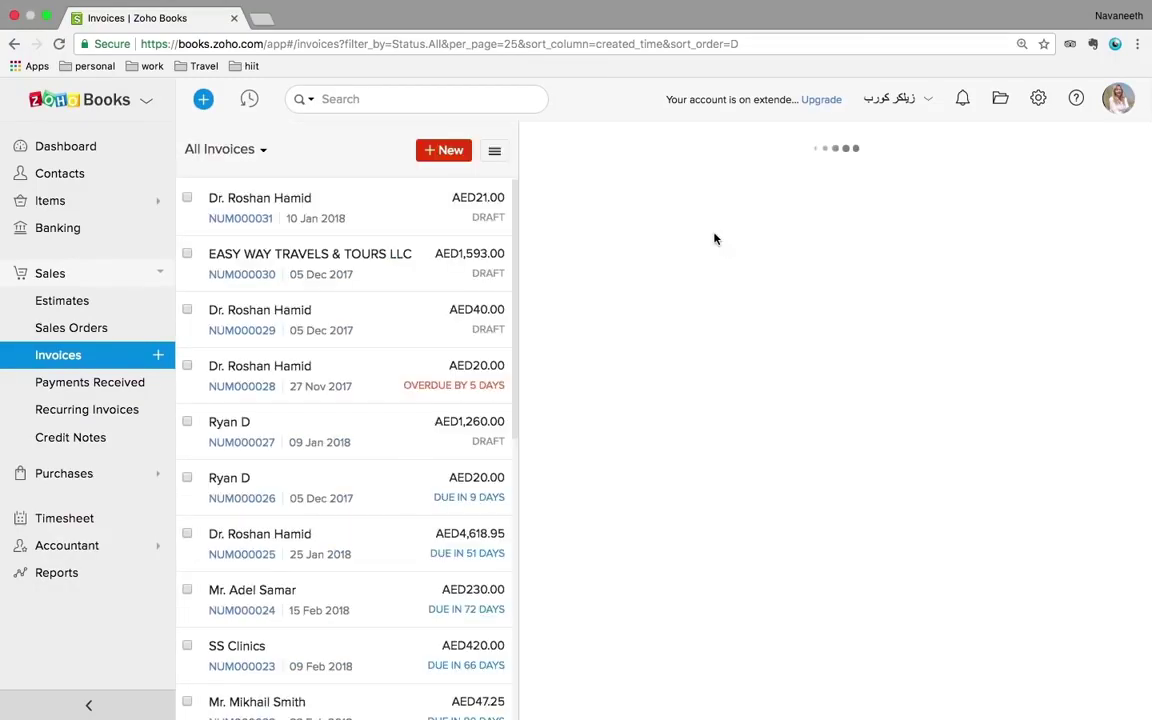
- Replace the Standard Arabic Template on invoice NUM000031 with the Standard Template
{"action": "scroll", "coordinate": [882, 501], "scroll_direction": "down", "scroll_amount": 5}
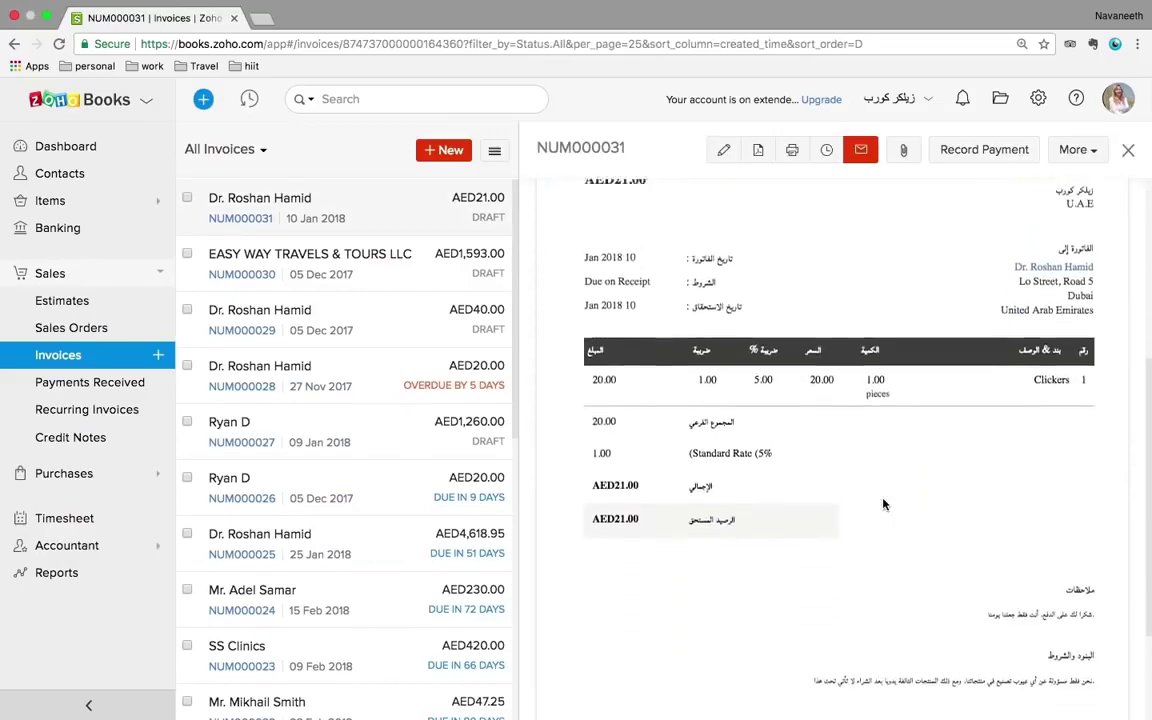
{"action": "scroll", "coordinate": [883, 504], "scroll_direction": "down", "scroll_amount": 2}
{"action": "scroll", "coordinate": [883, 504], "scroll_direction": "up", "scroll_amount": 5}
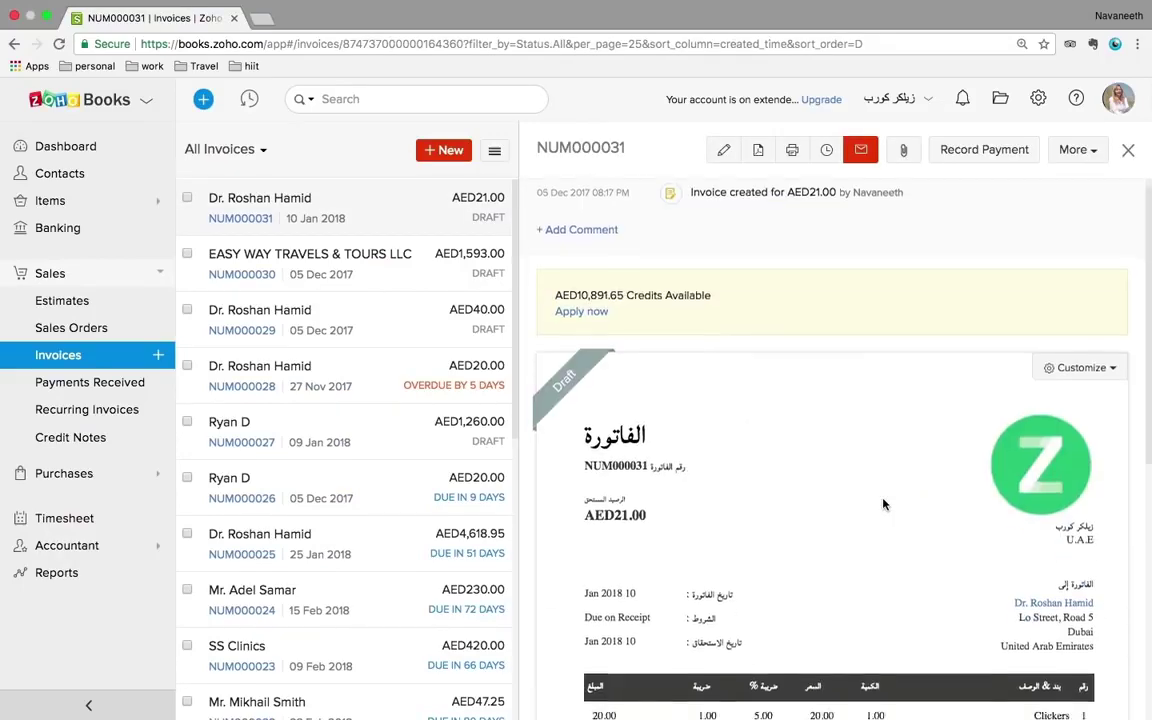
{"action": "scroll", "coordinate": [883, 504], "scroll_direction": "down", "scroll_amount": 5}
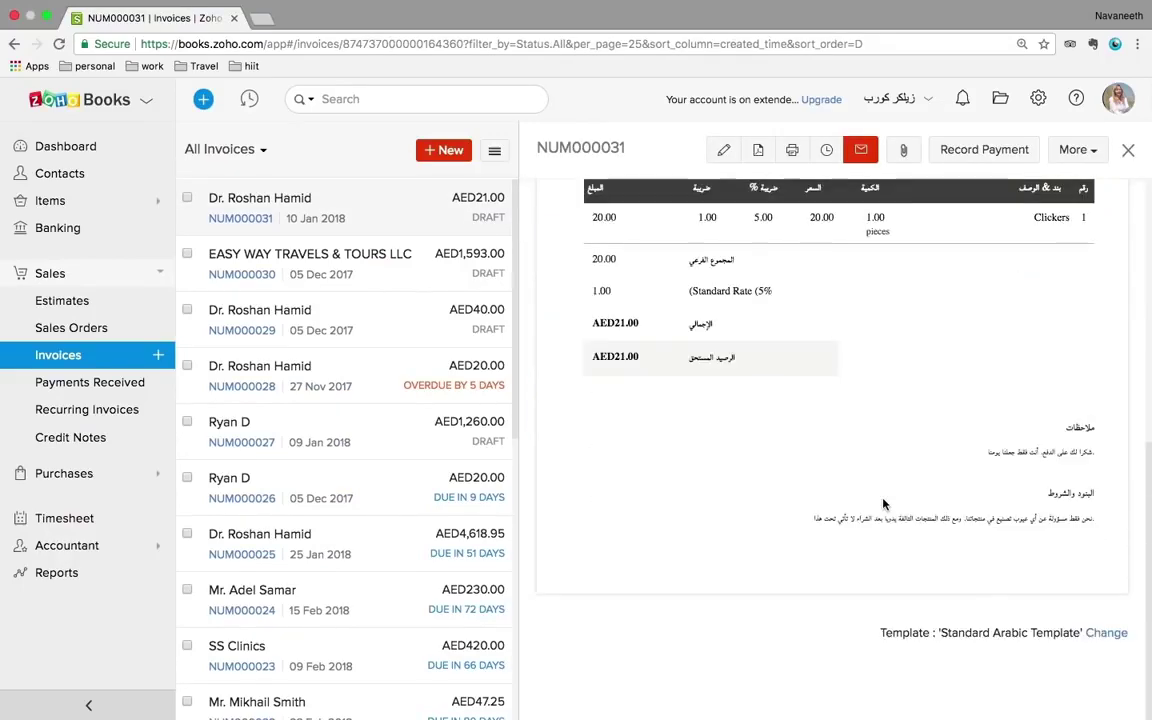
{"action": "left_click", "coordinate": [1105, 634]}
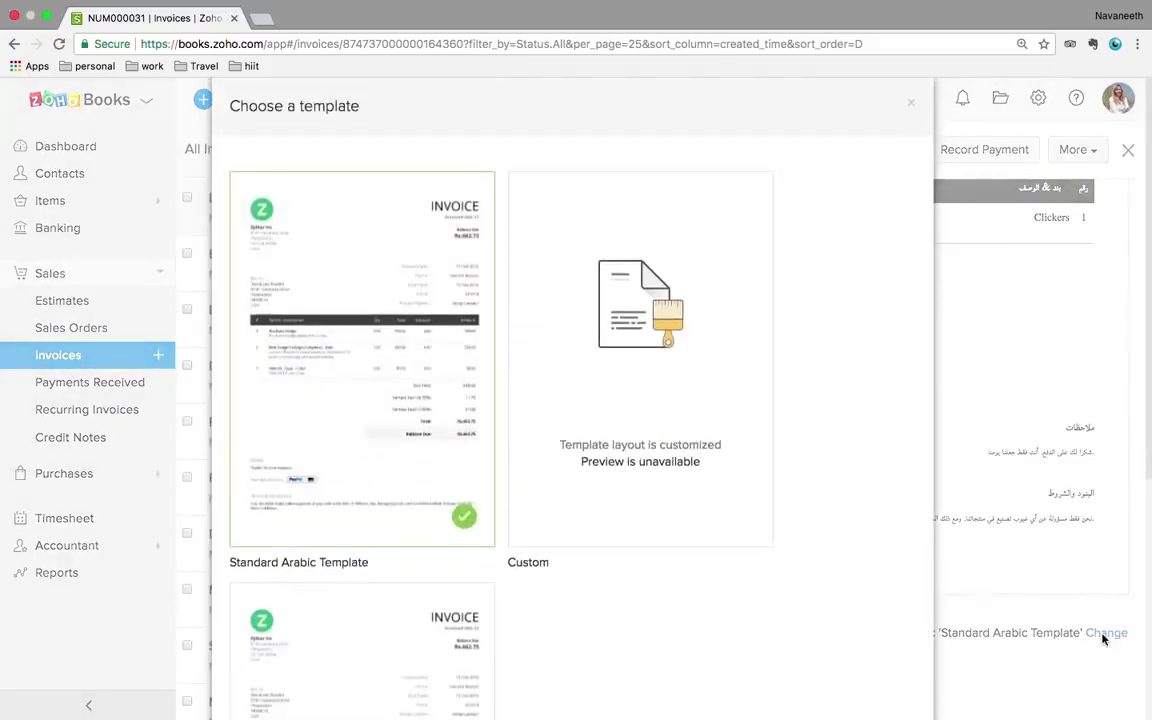
{"action": "left_click", "coordinate": [553, 491]}
{"action": "scroll", "coordinate": [553, 489], "scroll_direction": "down", "scroll_amount": 5}
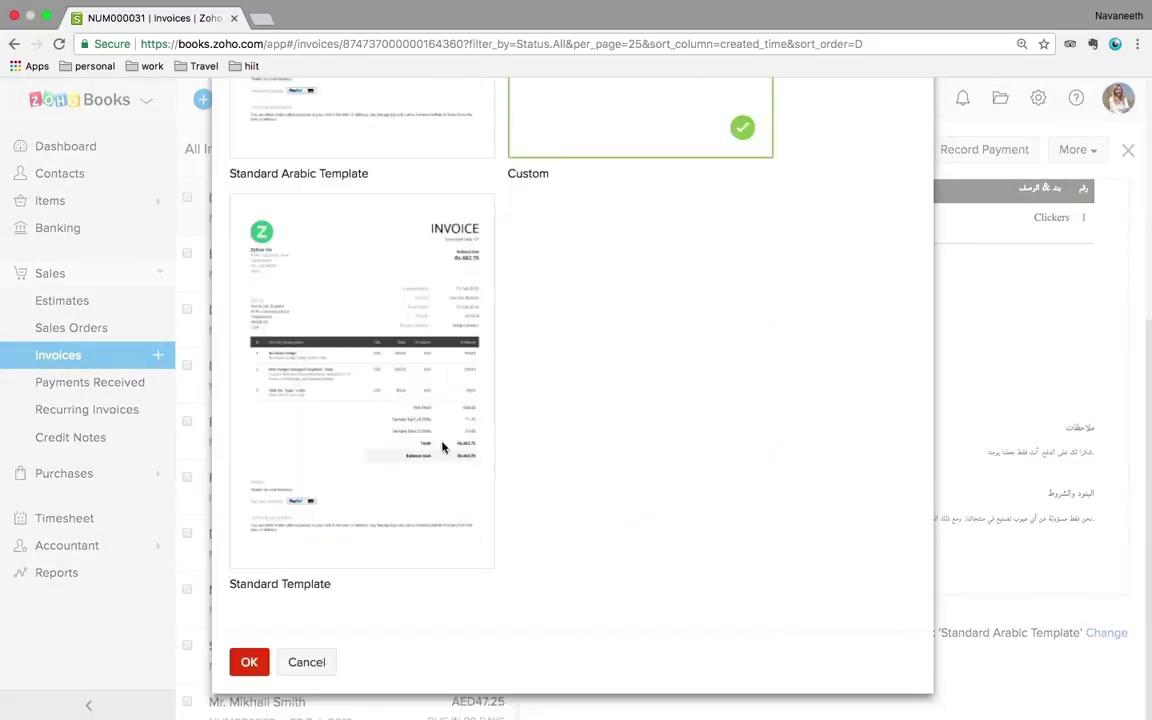
{"action": "left_click", "coordinate": [341, 492]}
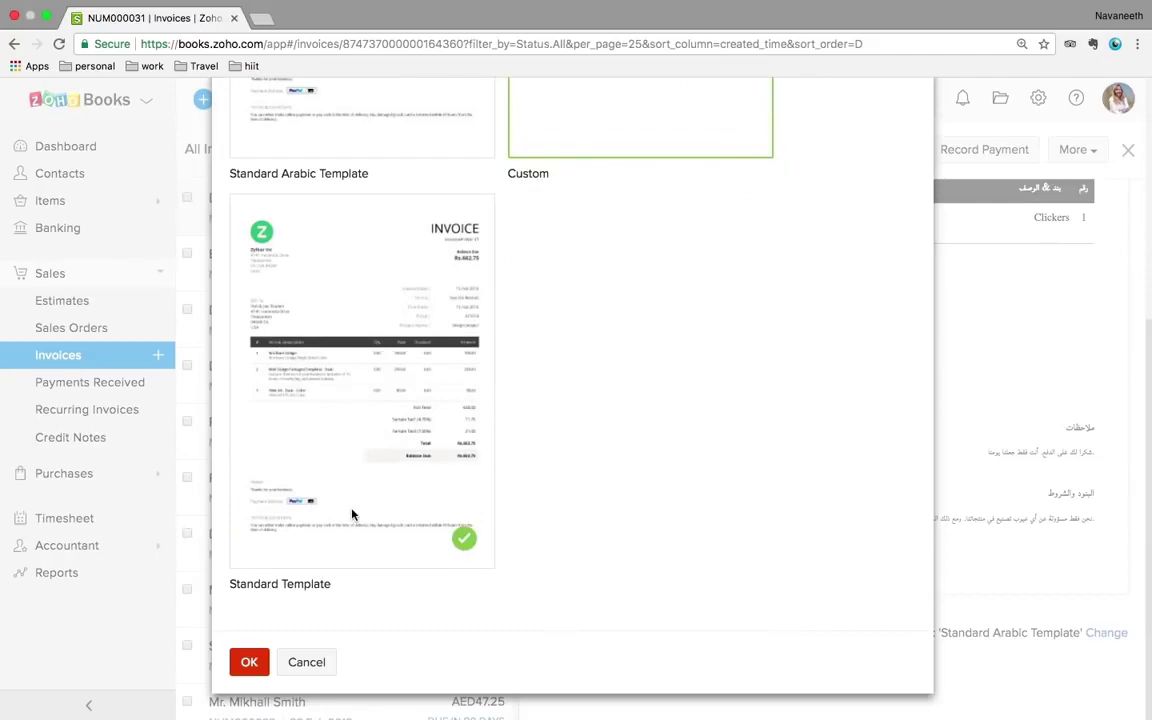
{"action": "left_click", "coordinate": [250, 663]}
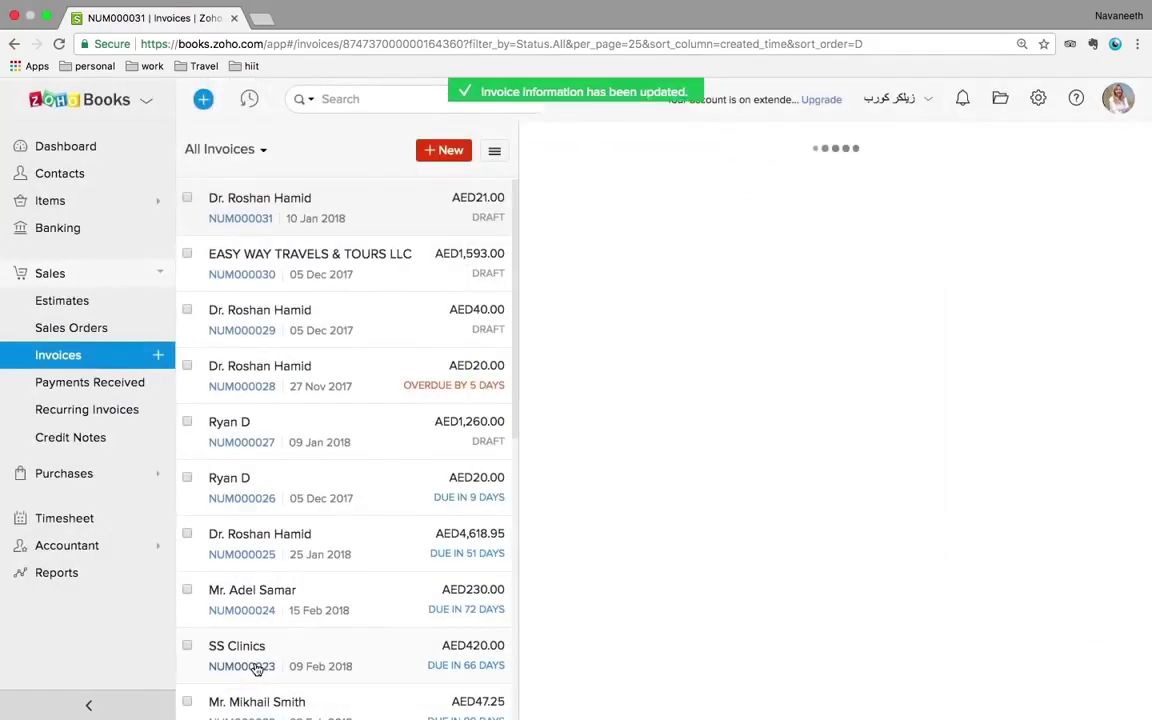
{"action": "scroll", "coordinate": [727, 623], "scroll_direction": "down", "scroll_amount": 5}
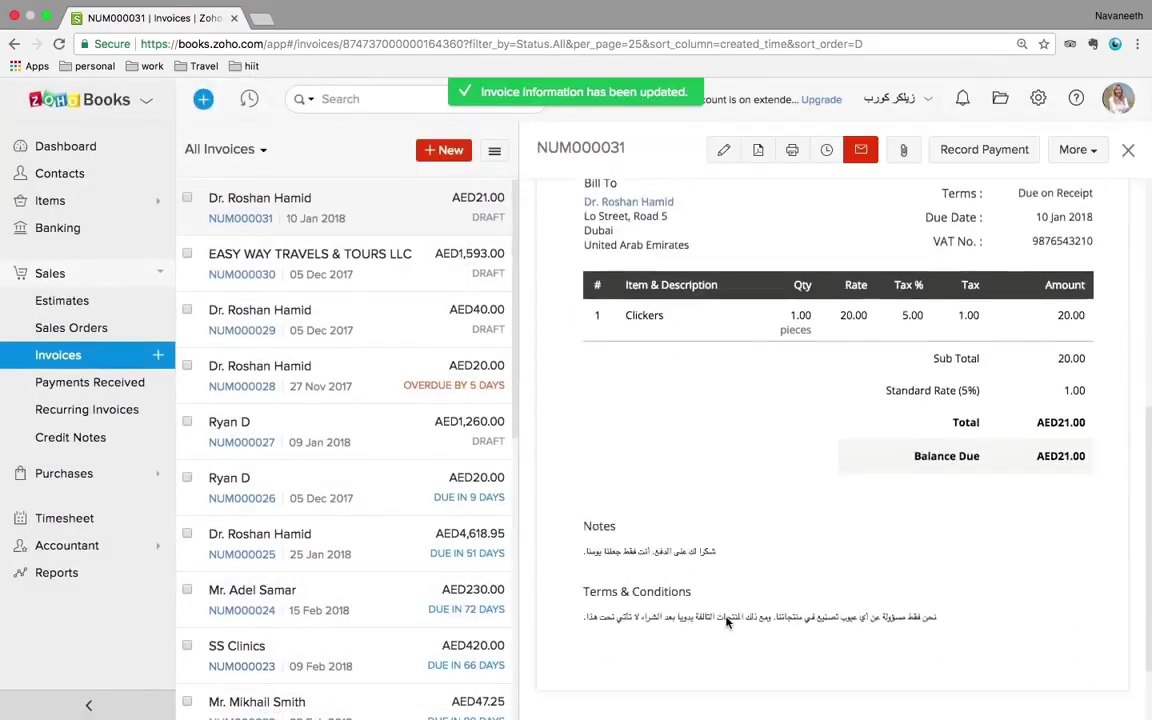
{"action": "scroll", "coordinate": [727, 623], "scroll_direction": "up", "scroll_amount": 3}
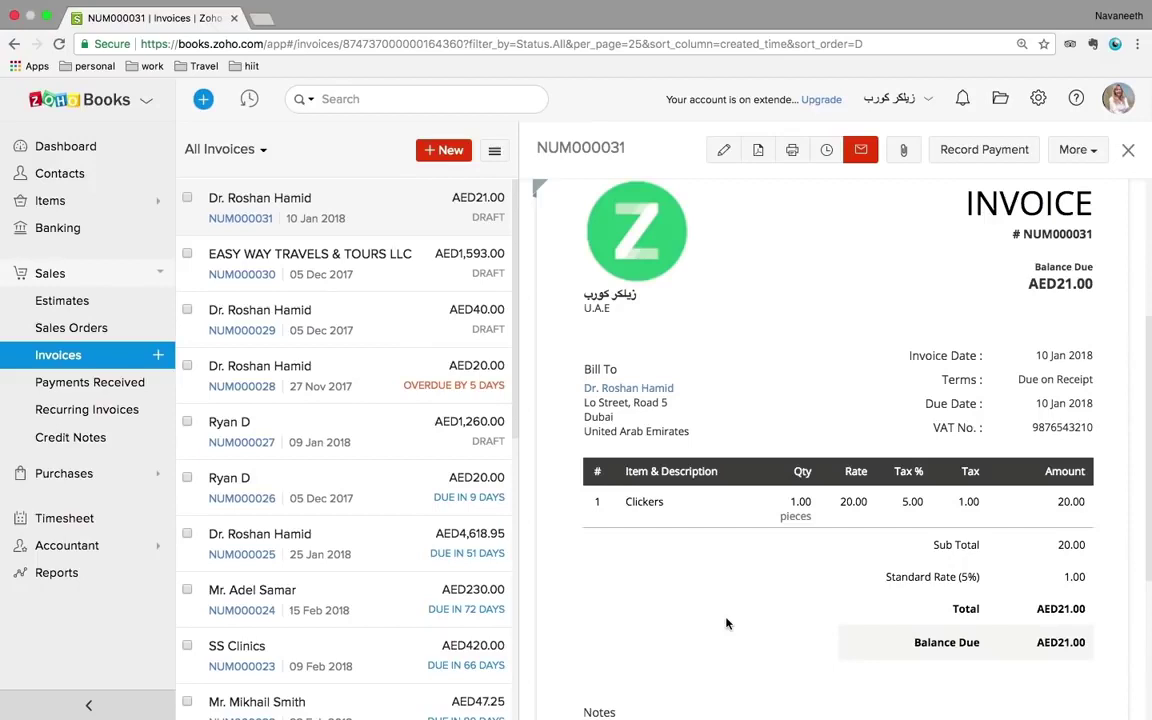
{"action": "scroll", "coordinate": [717, 460], "scroll_direction": "up", "scroll_amount": 3}
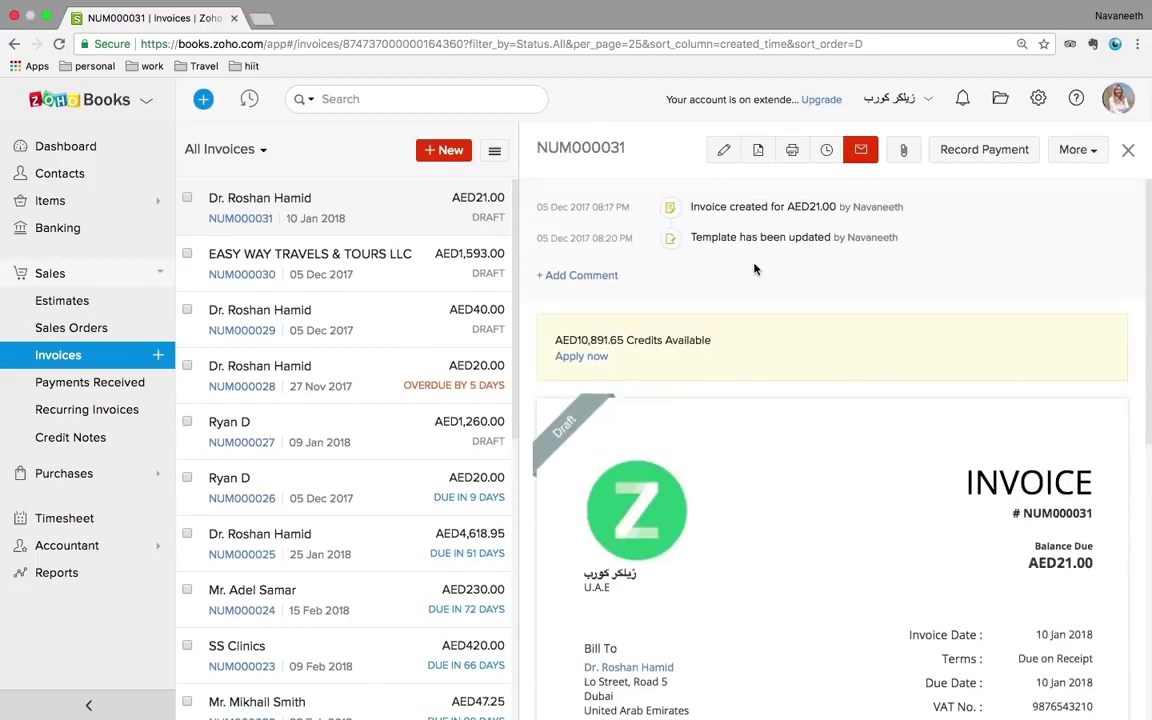
- Record the AED21.00 payment on NUM000031 so it is Paid, then return to the invoice list
{"action": "left_click", "coordinate": [960, 156]}
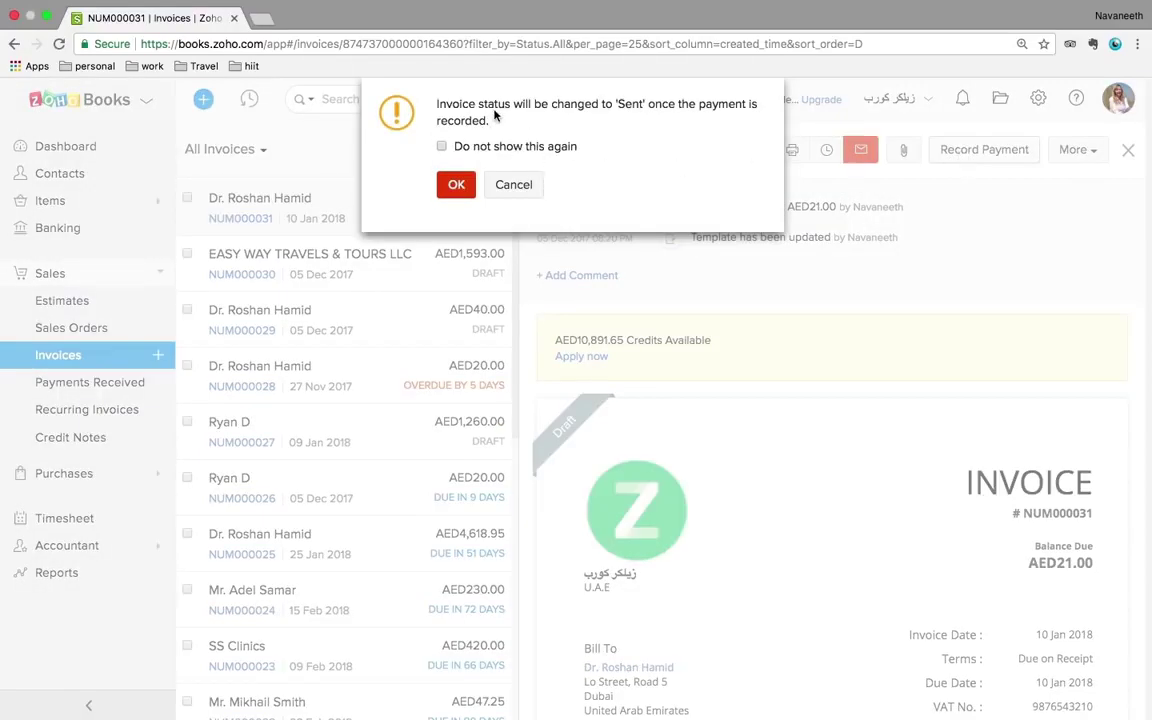
{"action": "left_click", "coordinate": [455, 184]}
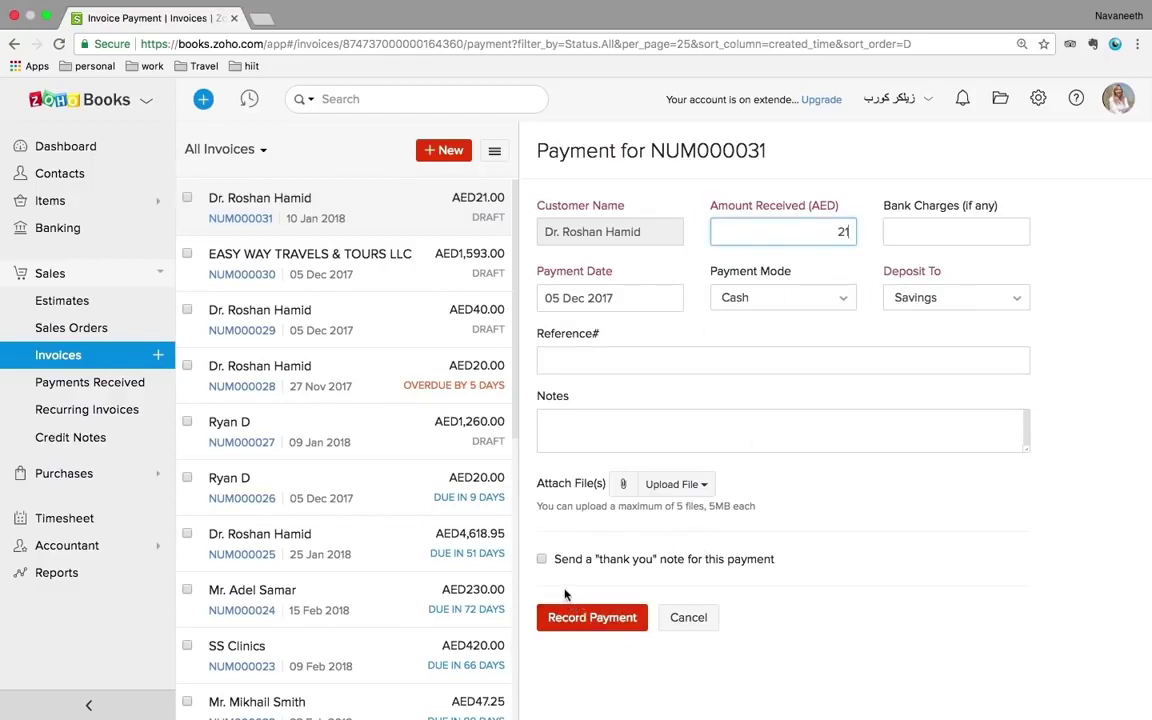
{"action": "left_click", "coordinate": [602, 622]}
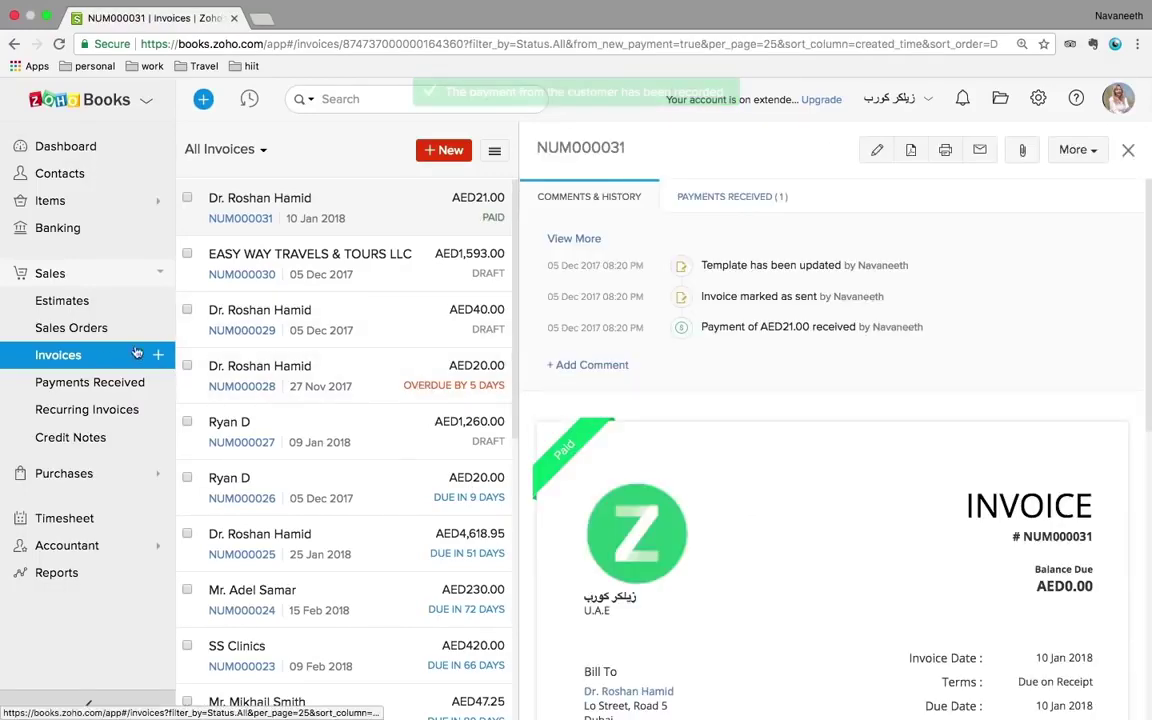
{"action": "left_click", "coordinate": [60, 356]}
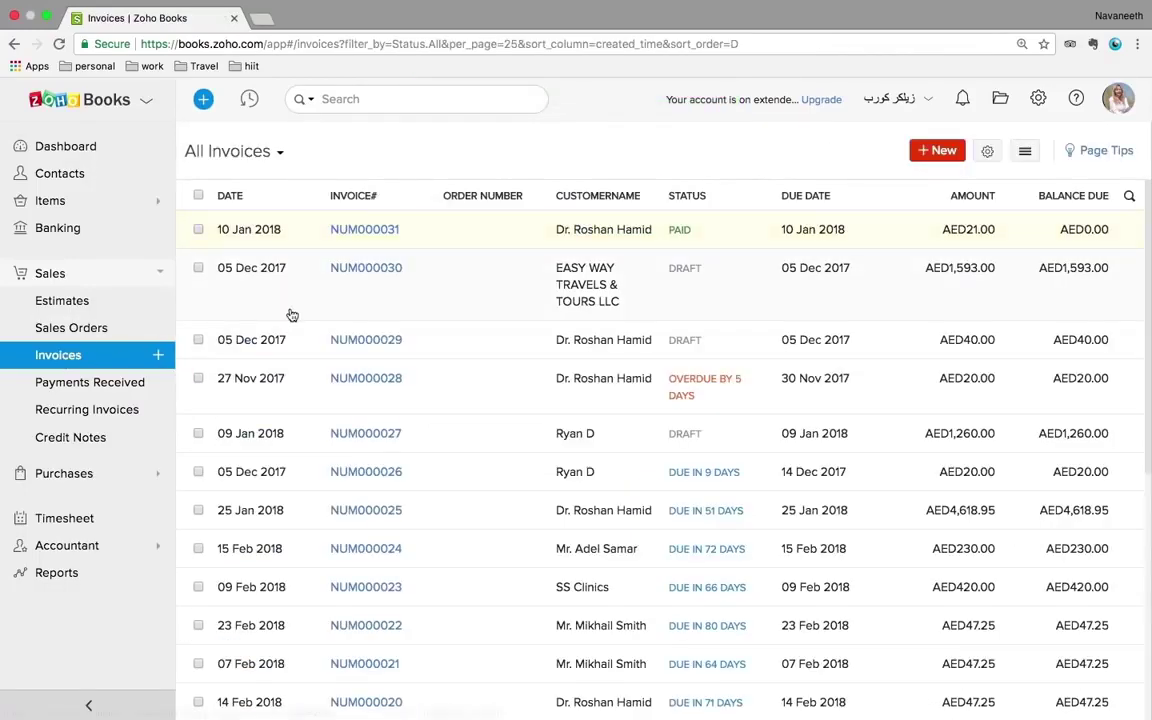
- Tick and untick invoices NUM000031, NUM000030 and NUM000029, then go to Payments Received
{"action": "left_click", "coordinate": [200, 230]}
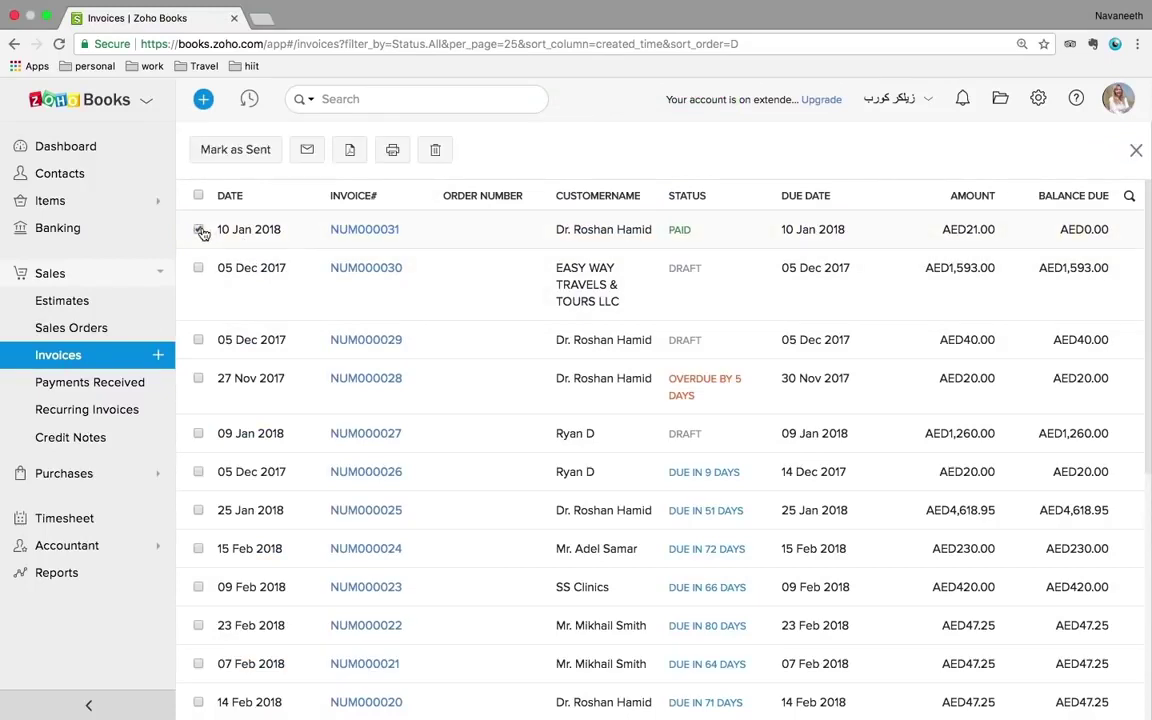
{"action": "left_click", "coordinate": [200, 230]}
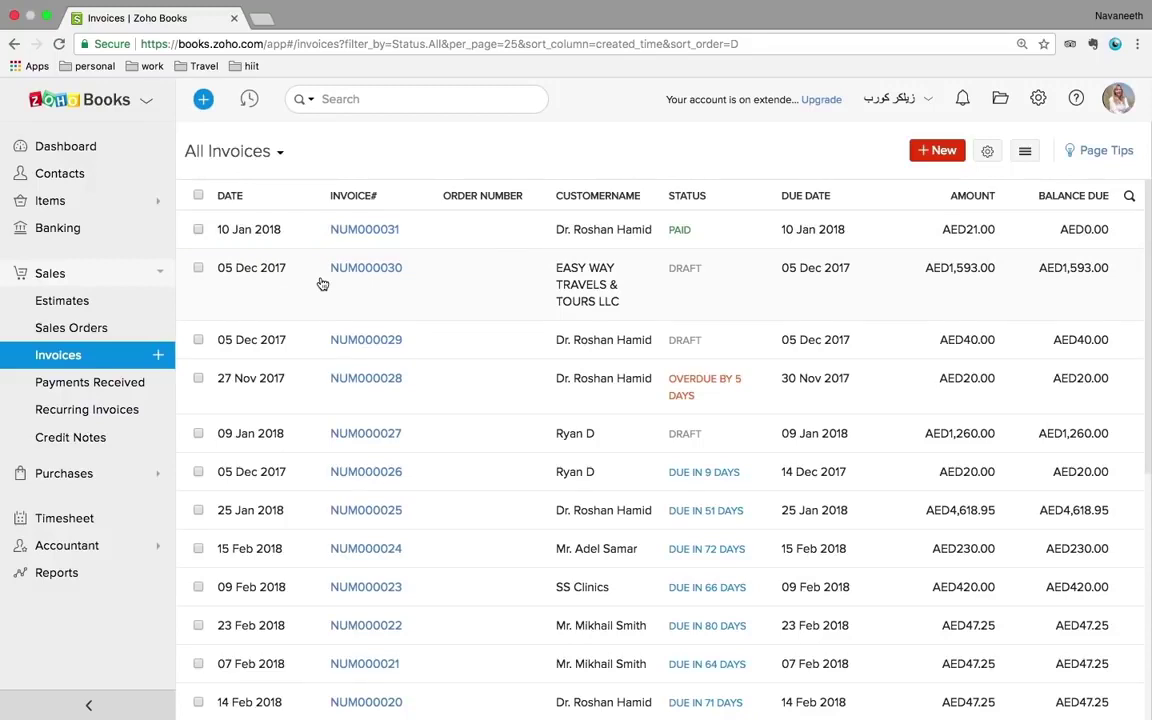
{"action": "left_click", "coordinate": [199, 268]}
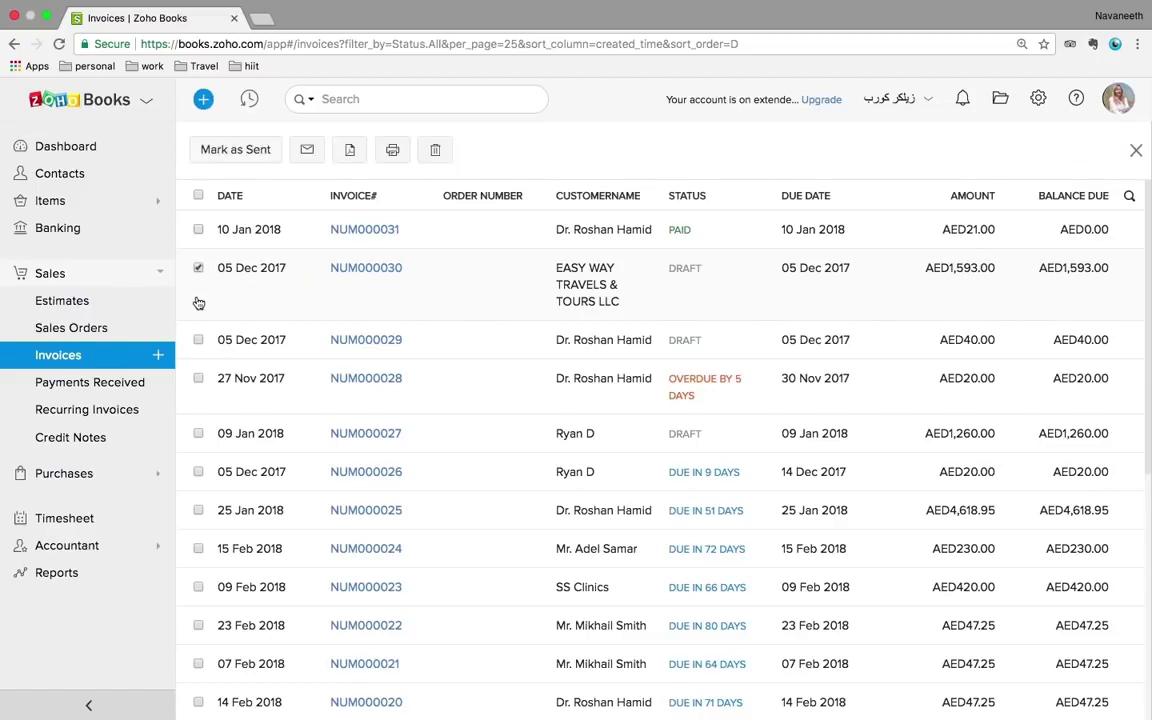
{"action": "left_click", "coordinate": [199, 339]}
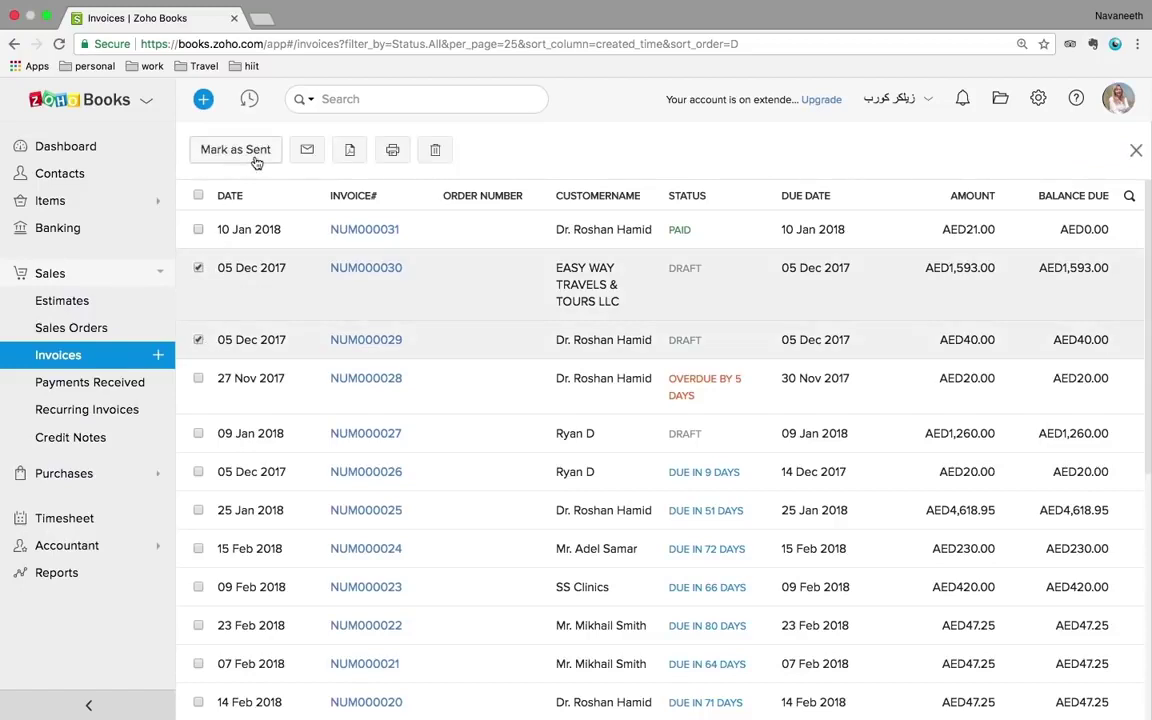
{"action": "left_click", "coordinate": [199, 268]}
{"action": "left_click", "coordinate": [199, 340]}
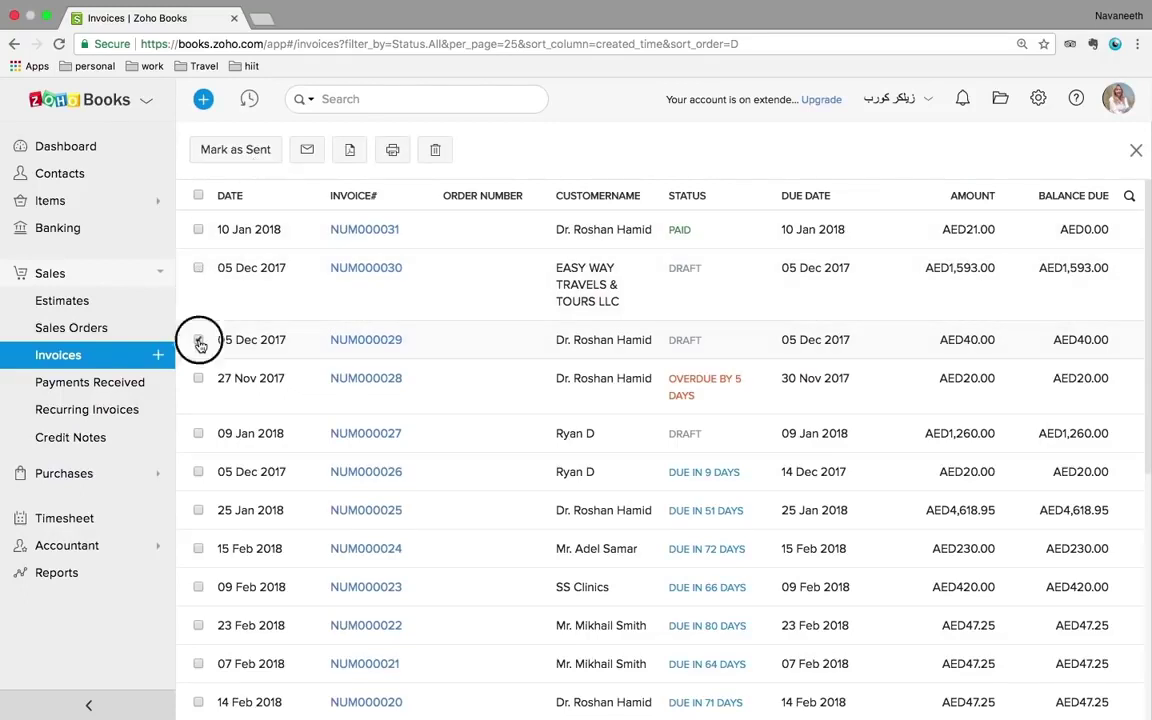
{"action": "left_click", "coordinate": [100, 386]}
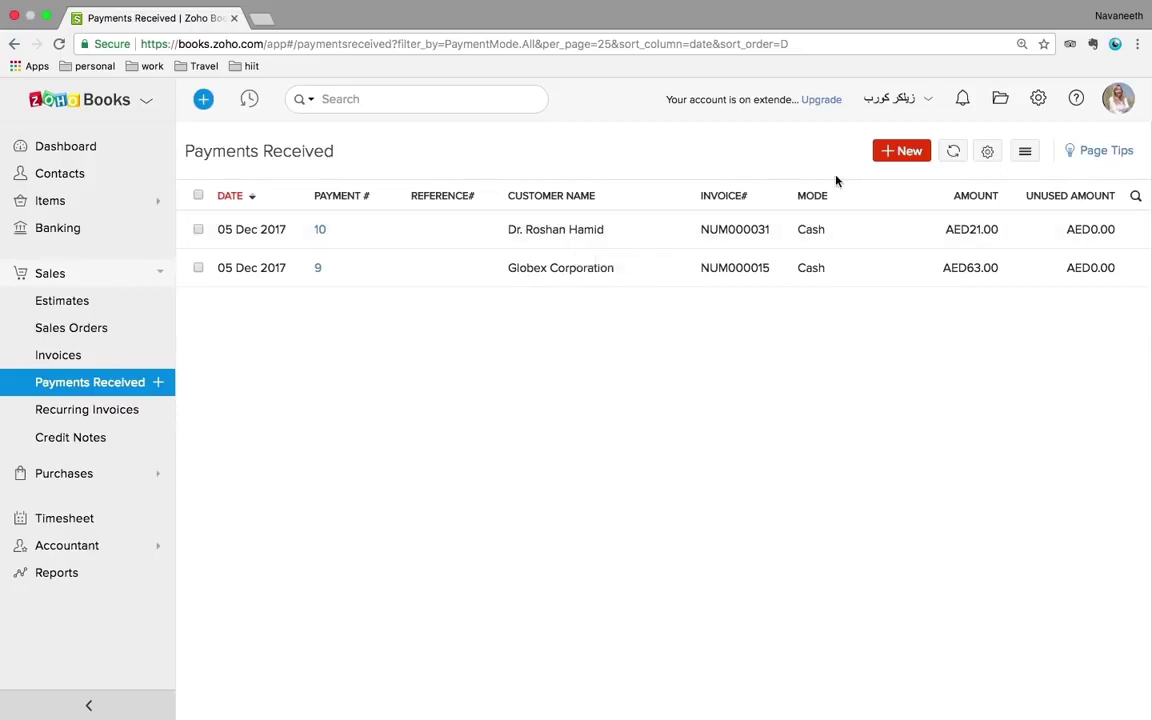
- Begin a new payment for Hameed Electrical, then abandon it for the Recurring Invoices list
{"action": "left_click", "coordinate": [890, 155]}
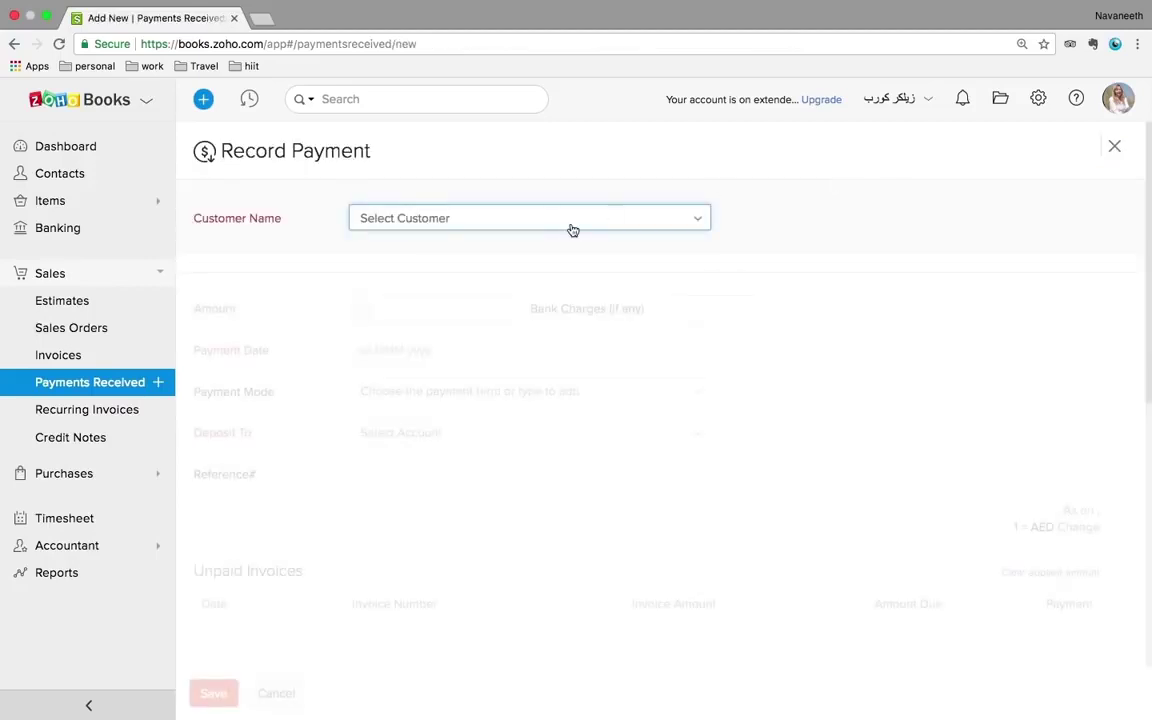
{"action": "left_click", "coordinate": [540, 229]}
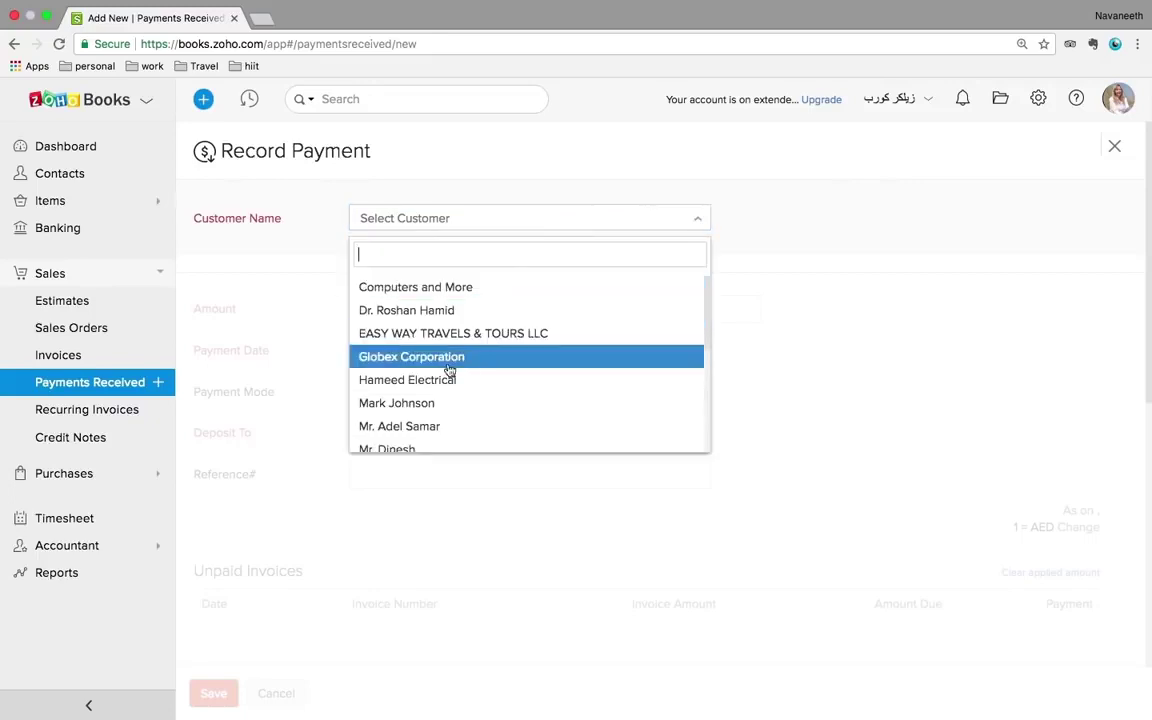
{"action": "left_click", "coordinate": [433, 386]}
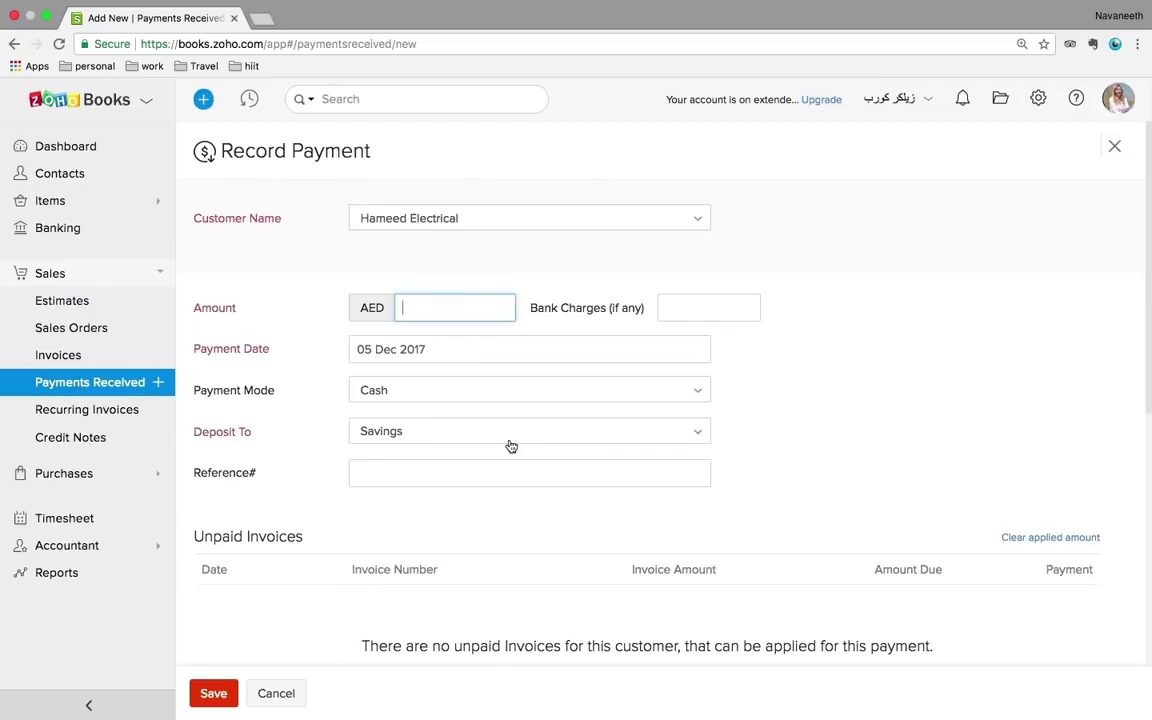
{"action": "scroll", "coordinate": [511, 446], "scroll_direction": "down", "scroll_amount": 1}
{"action": "scroll", "coordinate": [511, 446], "scroll_direction": "down", "scroll_amount": 5}
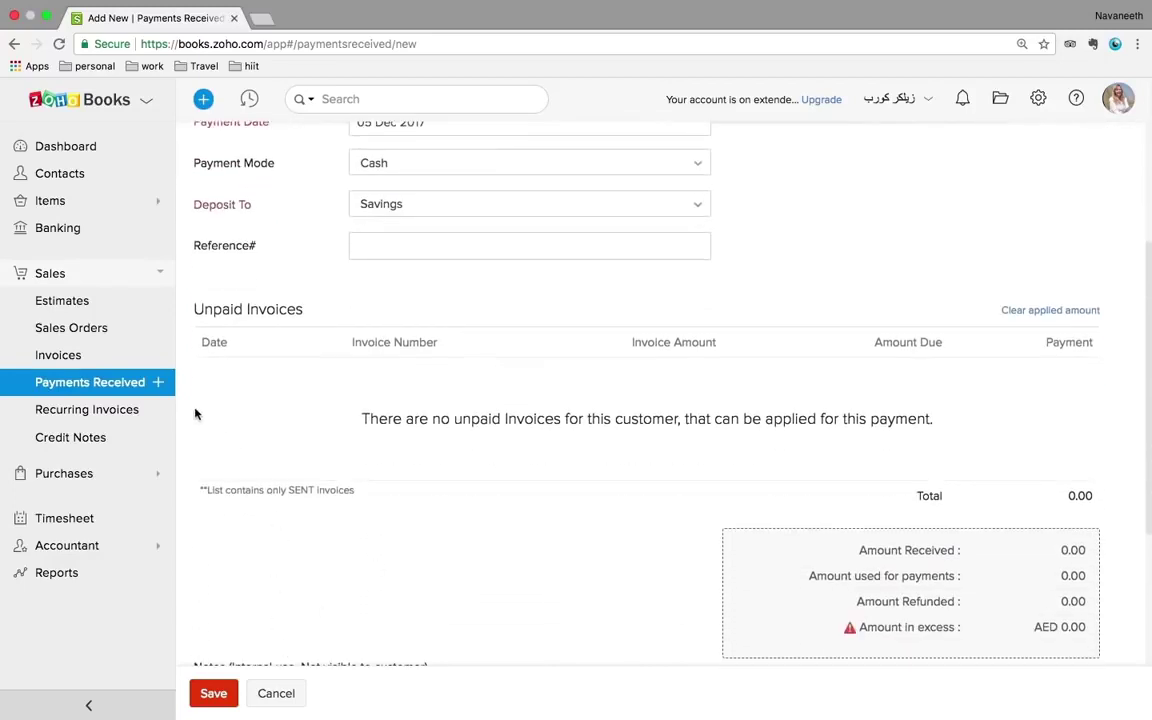
{"action": "left_click", "coordinate": [86, 414]}
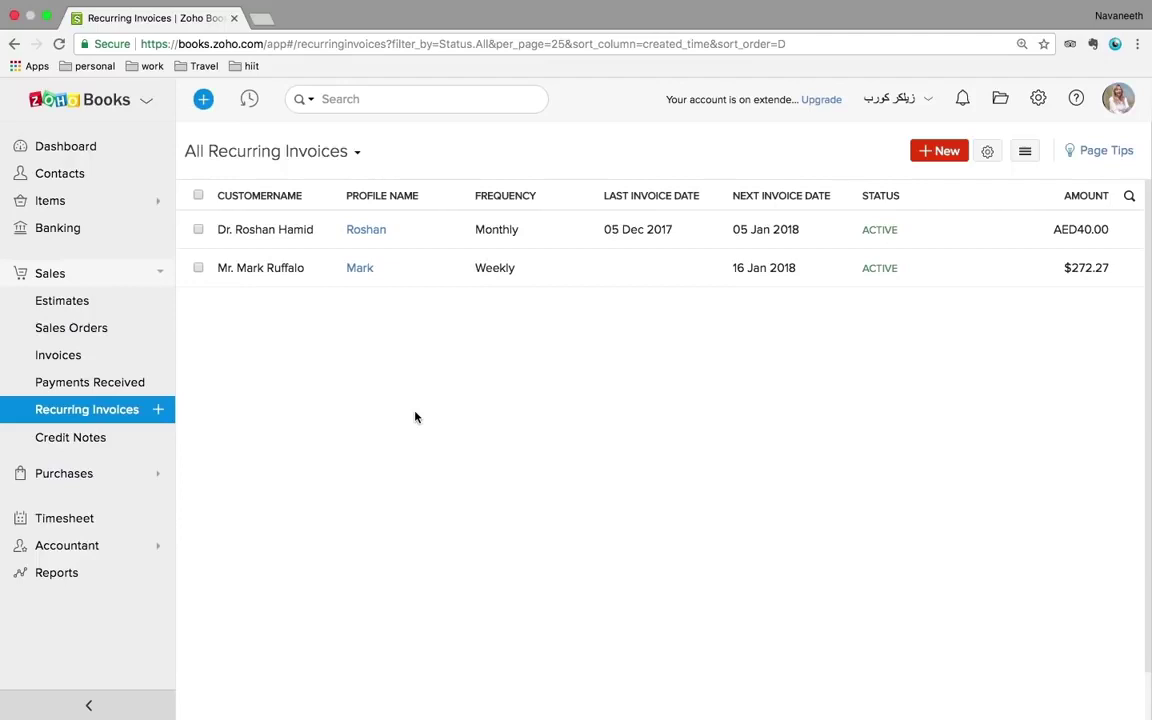
- Start a new recurring invoice for Hameed Electrical with profile name 'hameed'
{"action": "left_click", "coordinate": [945, 153]}
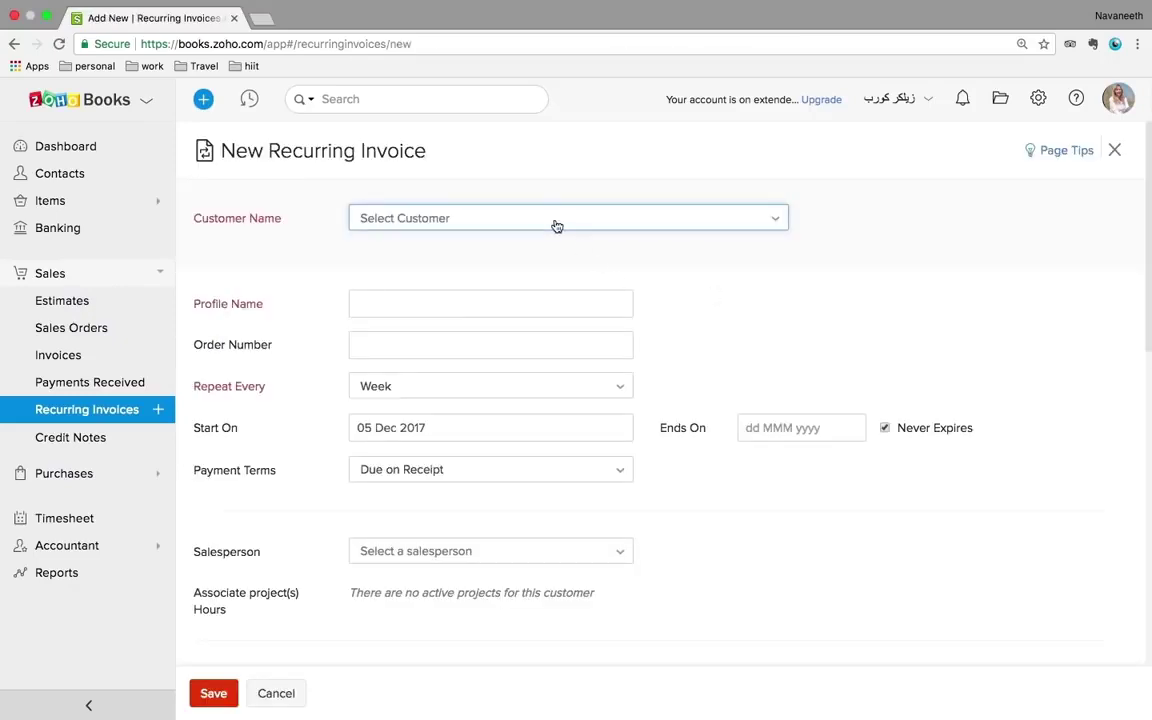
{"action": "left_click", "coordinate": [556, 226]}
{"action": "left_click", "coordinate": [456, 380]}
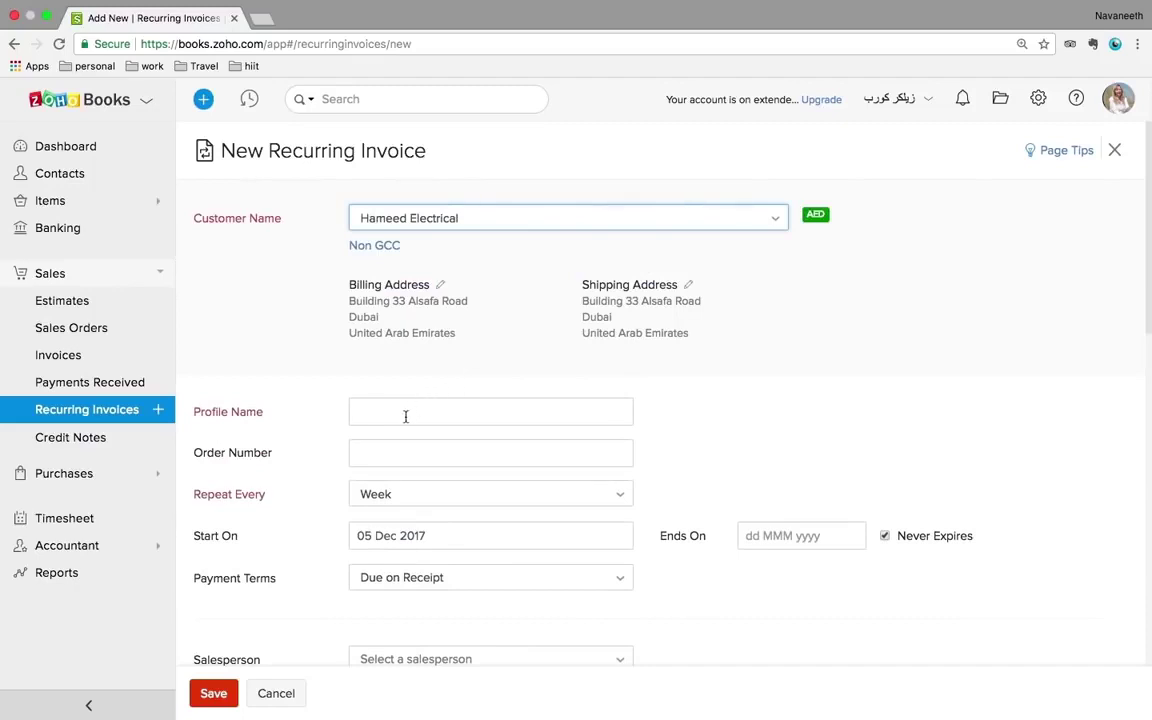
{"action": "left_click", "coordinate": [406, 415]}
{"action": "type", "text": "hameed"}
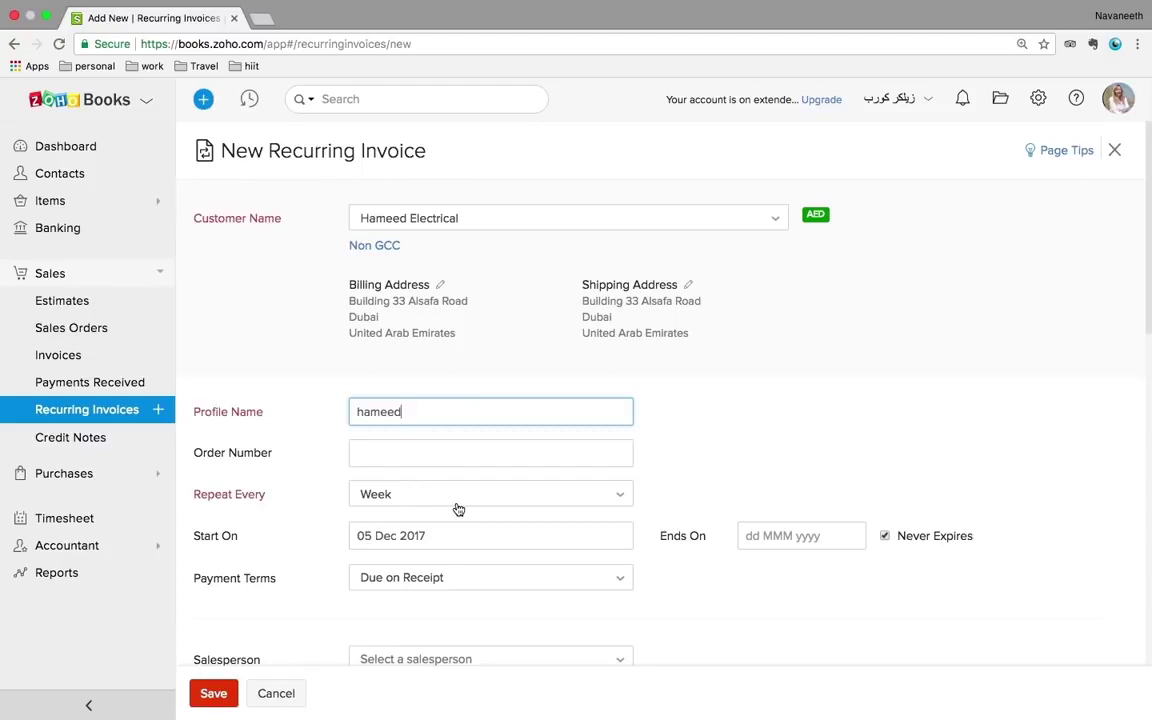
- Set the recurring invoice to repeat every Month
{"action": "scroll", "coordinate": [770, 408], "scroll_direction": "down", "scroll_amount": 1}
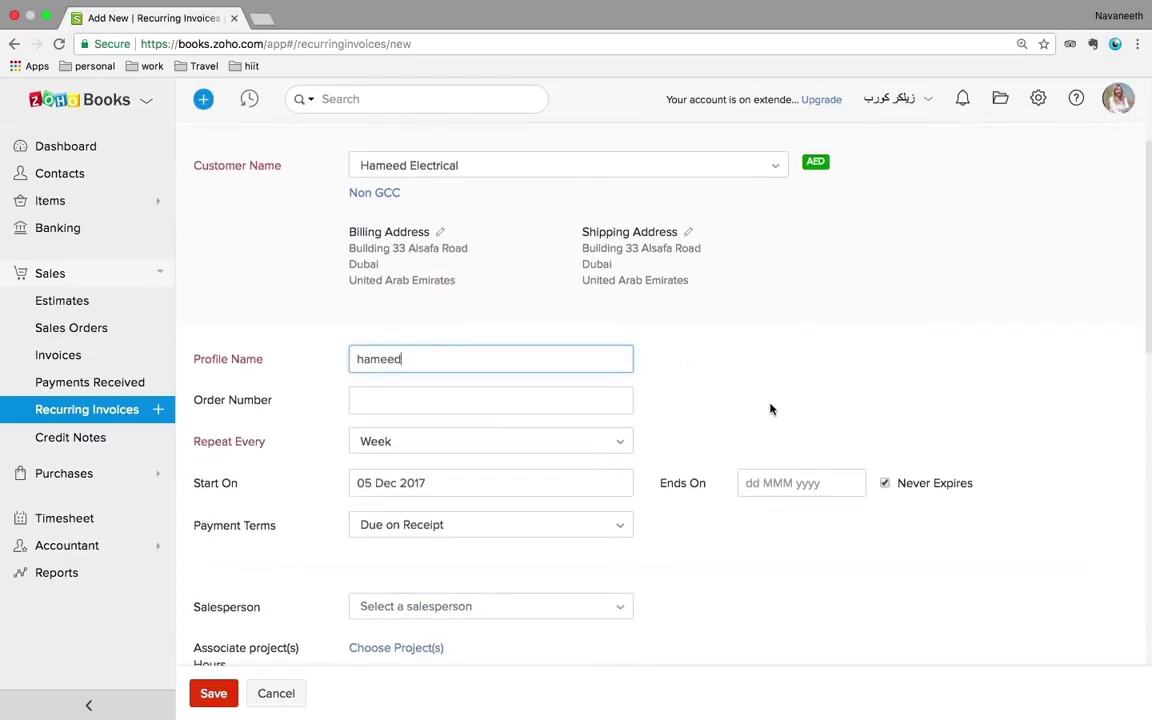
{"action": "left_click", "coordinate": [533, 451]}
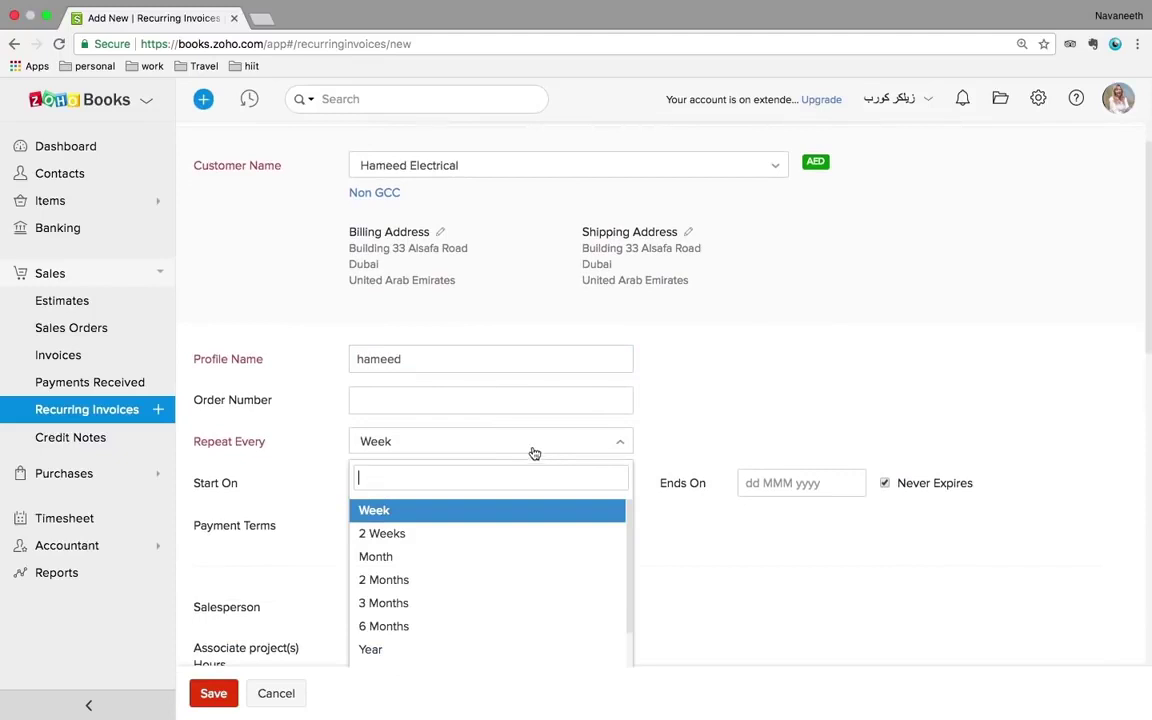
{"action": "left_click", "coordinate": [405, 557]}
{"action": "scroll", "coordinate": [805, 373], "scroll_direction": "down", "scroll_amount": 2}
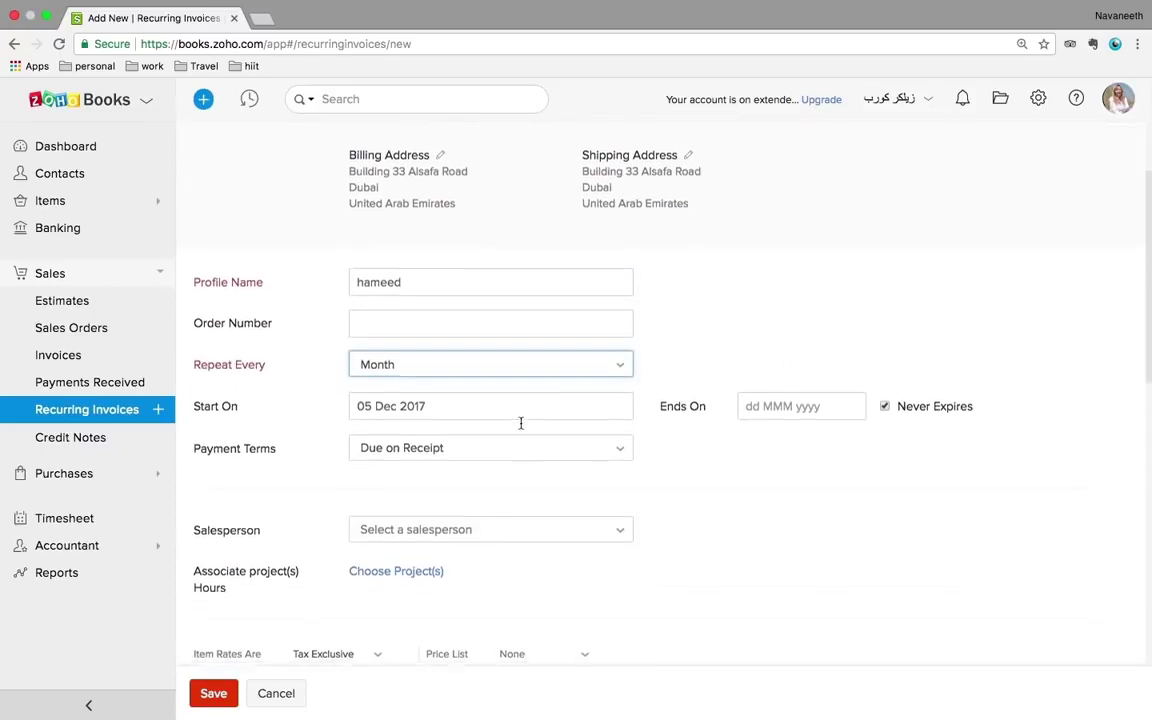
{"action": "scroll", "coordinate": [522, 424], "scroll_direction": "down", "scroll_amount": 1}
{"action": "scroll", "coordinate": [575, 474], "scroll_direction": "down", "scroll_amount": 5}
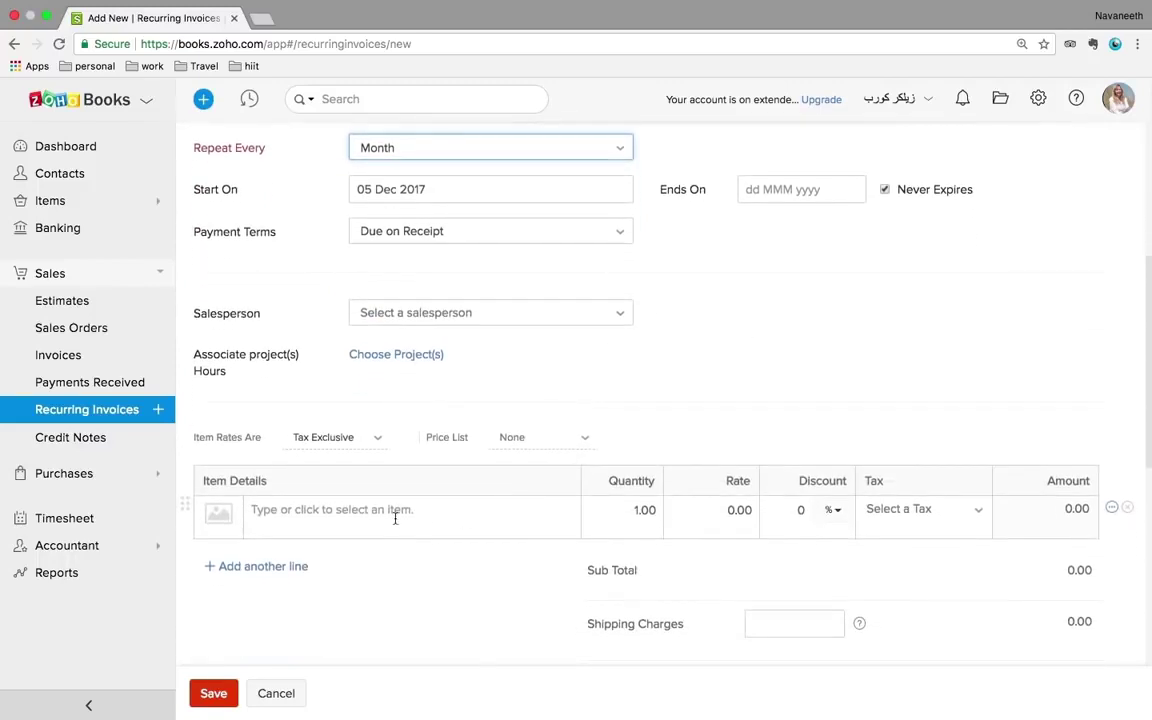
- Add a Non-Taxable AC Repair and Servicing line at rate 1000 and try saving
{"action": "left_click", "coordinate": [395, 515]}
{"action": "scroll", "coordinate": [395, 518], "scroll_direction": "down", "scroll_amount": 1}
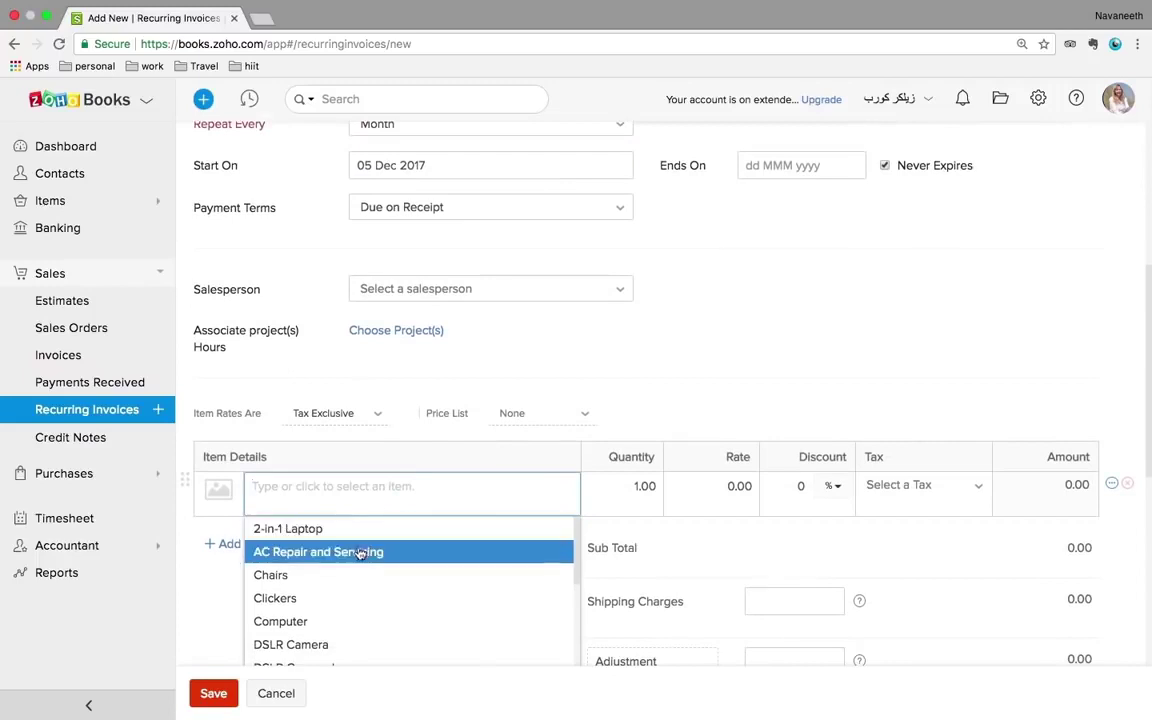
{"action": "left_click", "coordinate": [340, 560]}
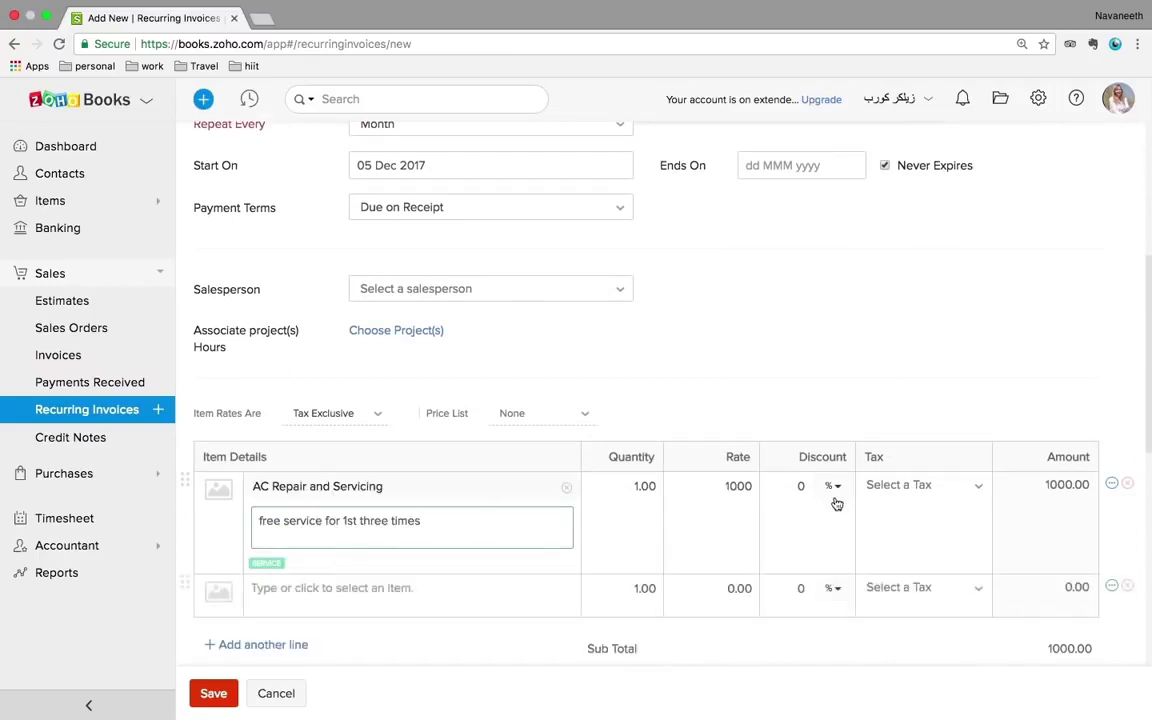
{"action": "left_click", "coordinate": [926, 485]}
{"action": "left_click", "coordinate": [908, 554]}
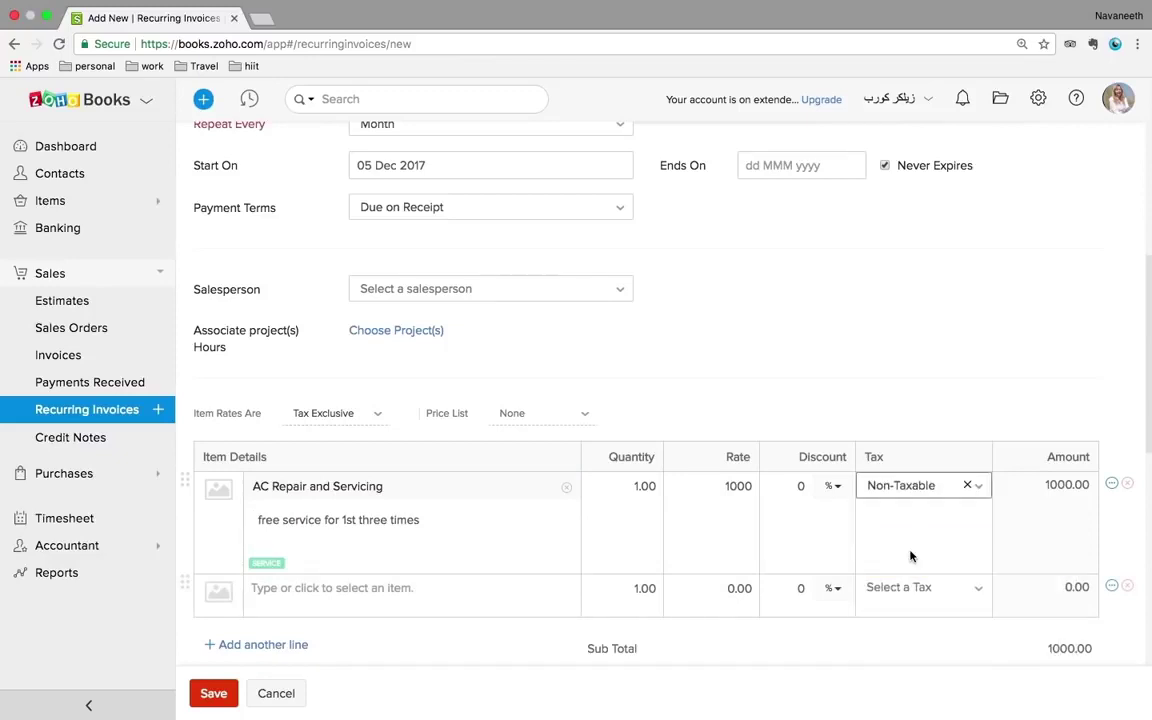
{"action": "scroll", "coordinate": [676, 530], "scroll_direction": "down", "scroll_amount": 2}
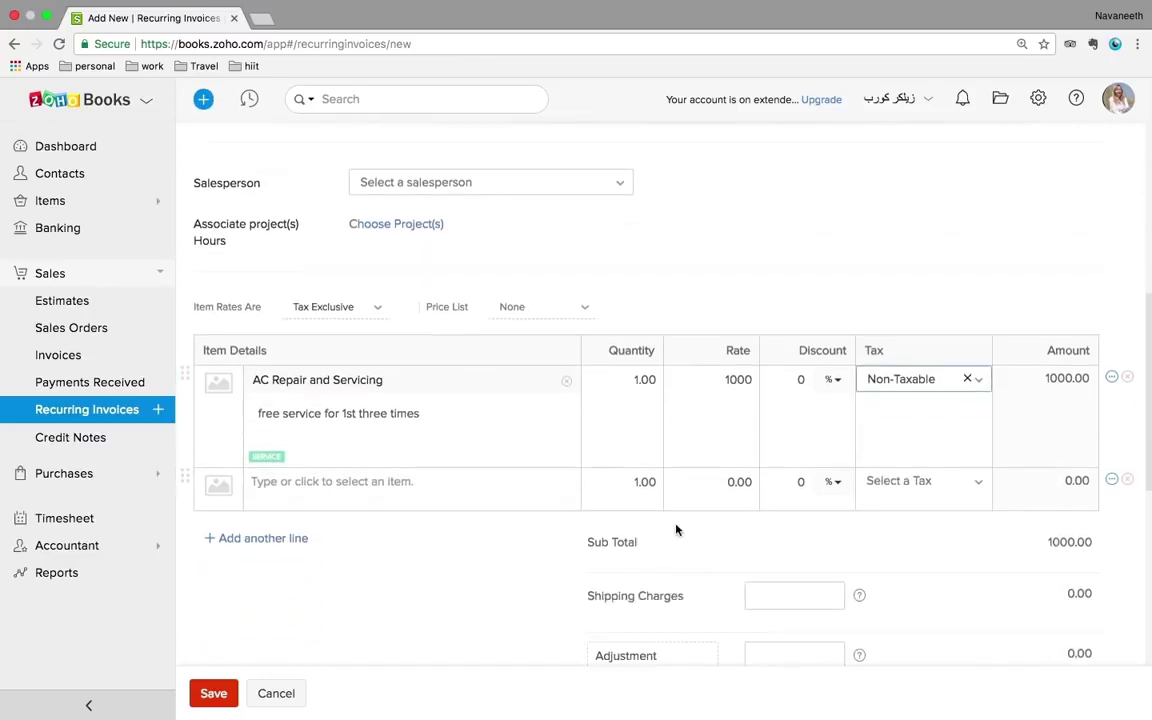
{"action": "left_click", "coordinate": [213, 695]}
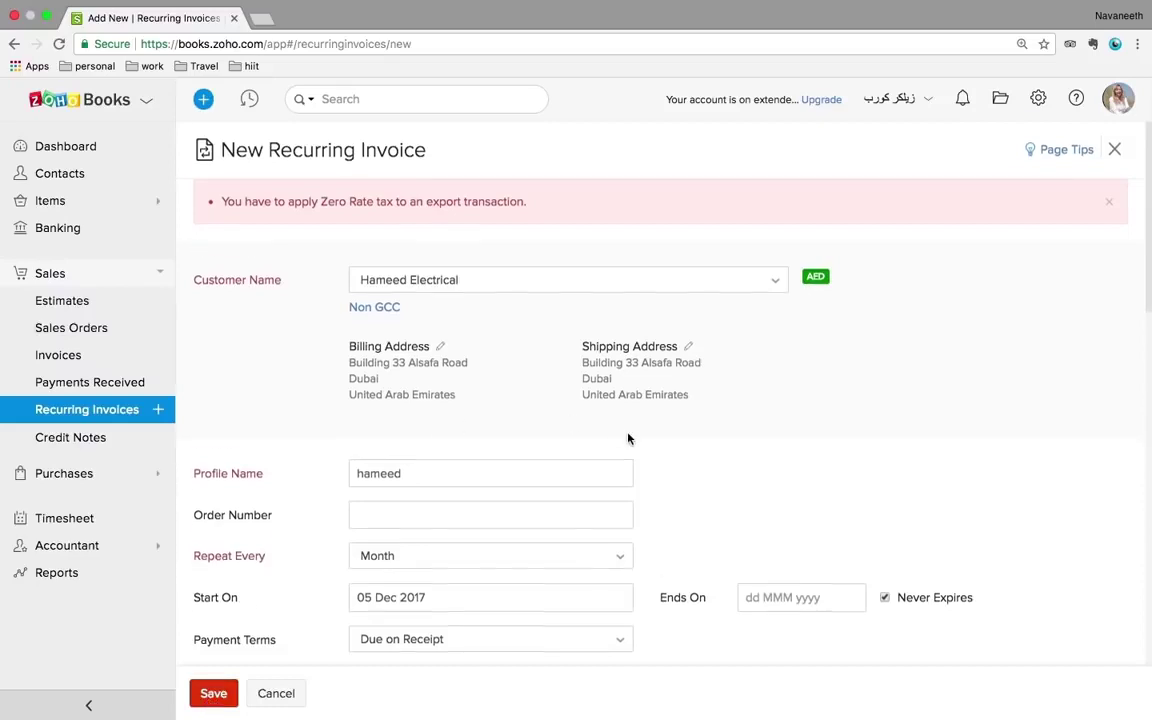
- Switch the customer to the VAT-registered doctor and save the recurring invoice
{"action": "scroll", "coordinate": [628, 433], "scroll_direction": "down", "scroll_amount": 1}
{"action": "scroll", "coordinate": [628, 433], "scroll_direction": "down", "scroll_amount": 1}
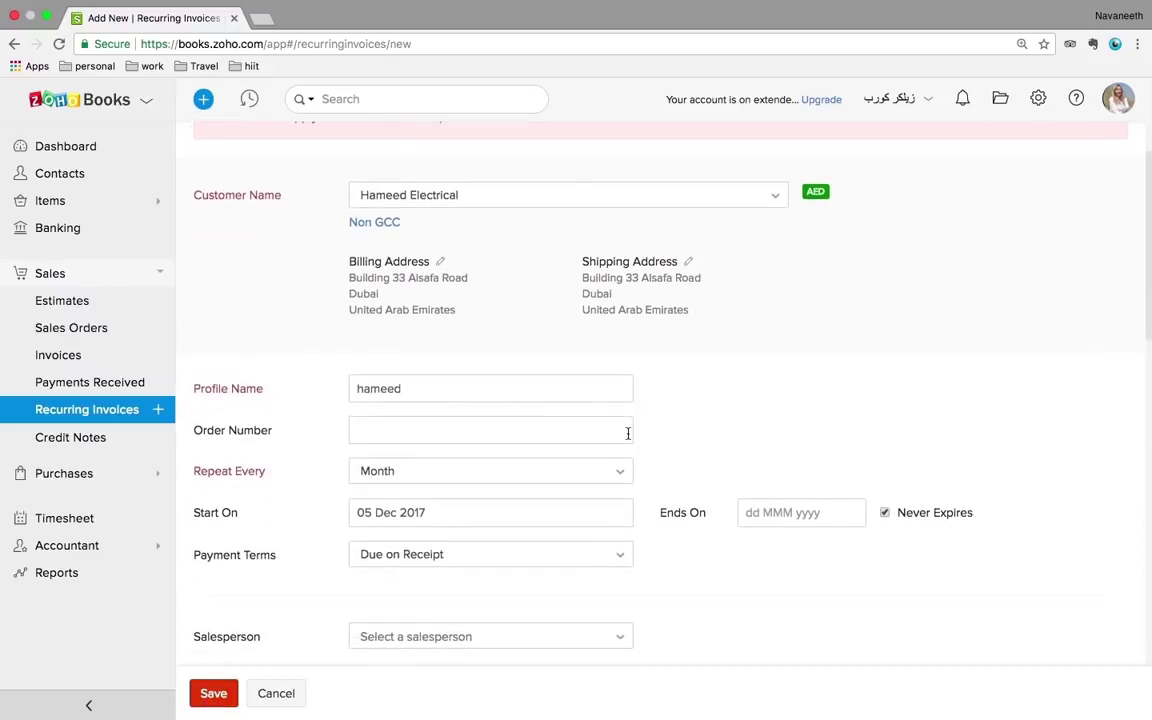
{"action": "left_click", "coordinate": [527, 200]}
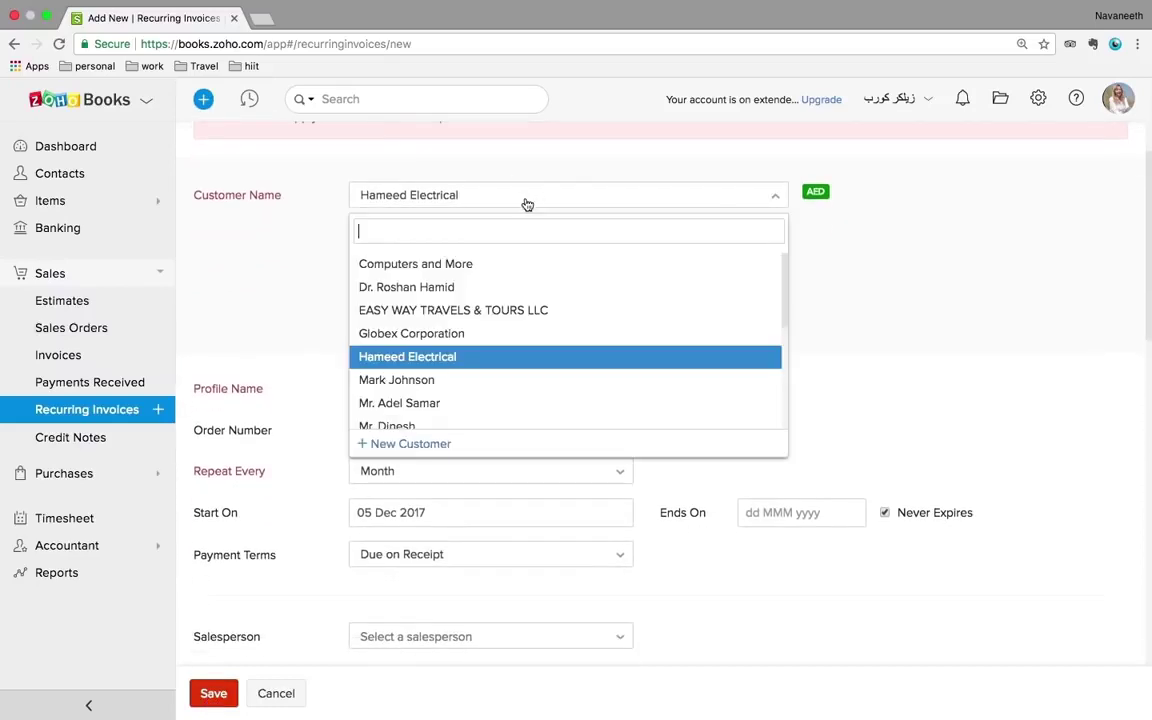
{"action": "left_click", "coordinate": [455, 289]}
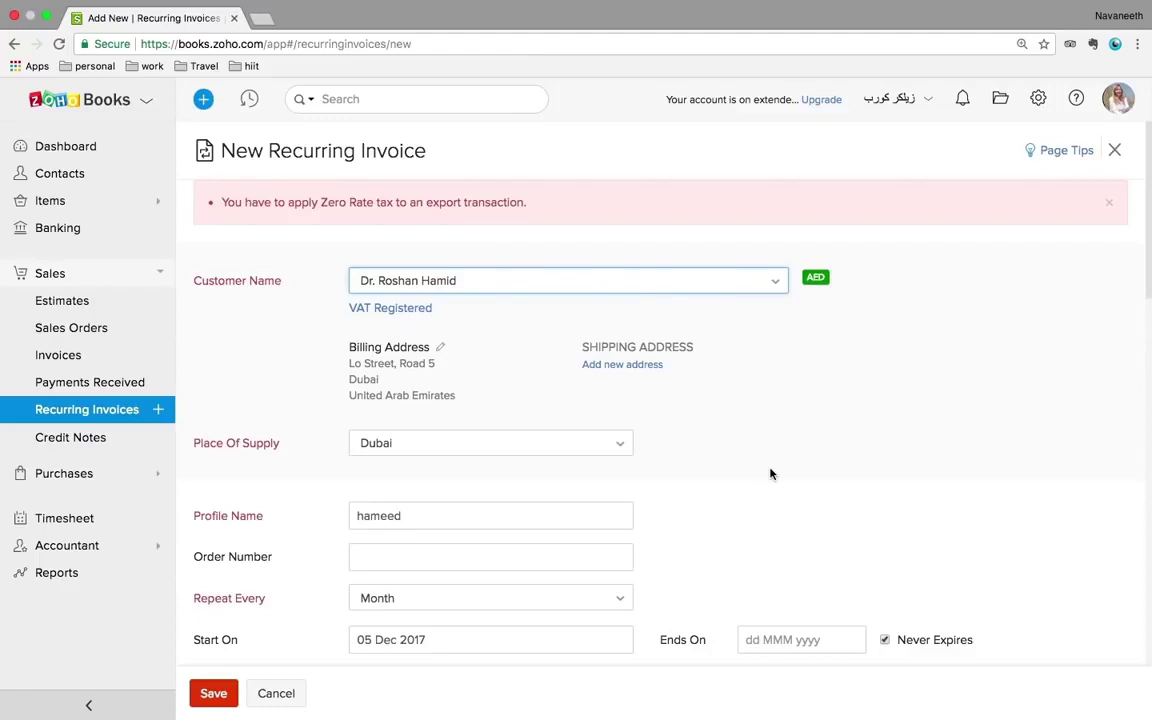
{"action": "scroll", "coordinate": [770, 474], "scroll_direction": "down", "scroll_amount": 8}
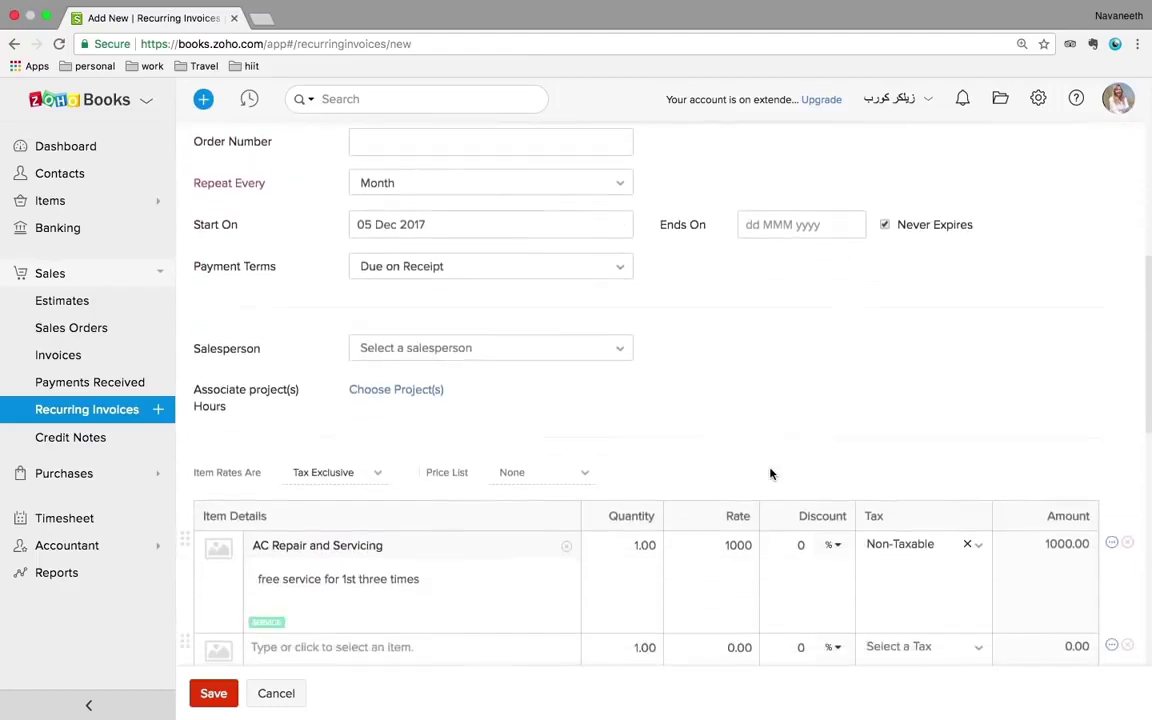
{"action": "left_click", "coordinate": [195, 691]}
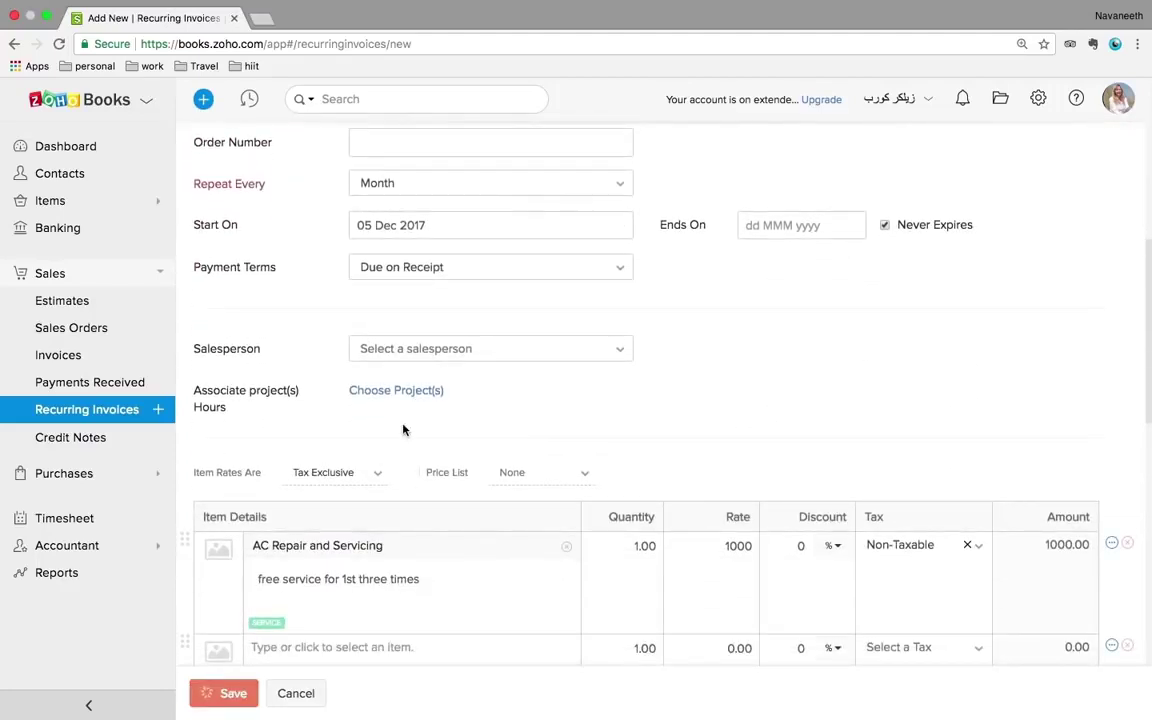
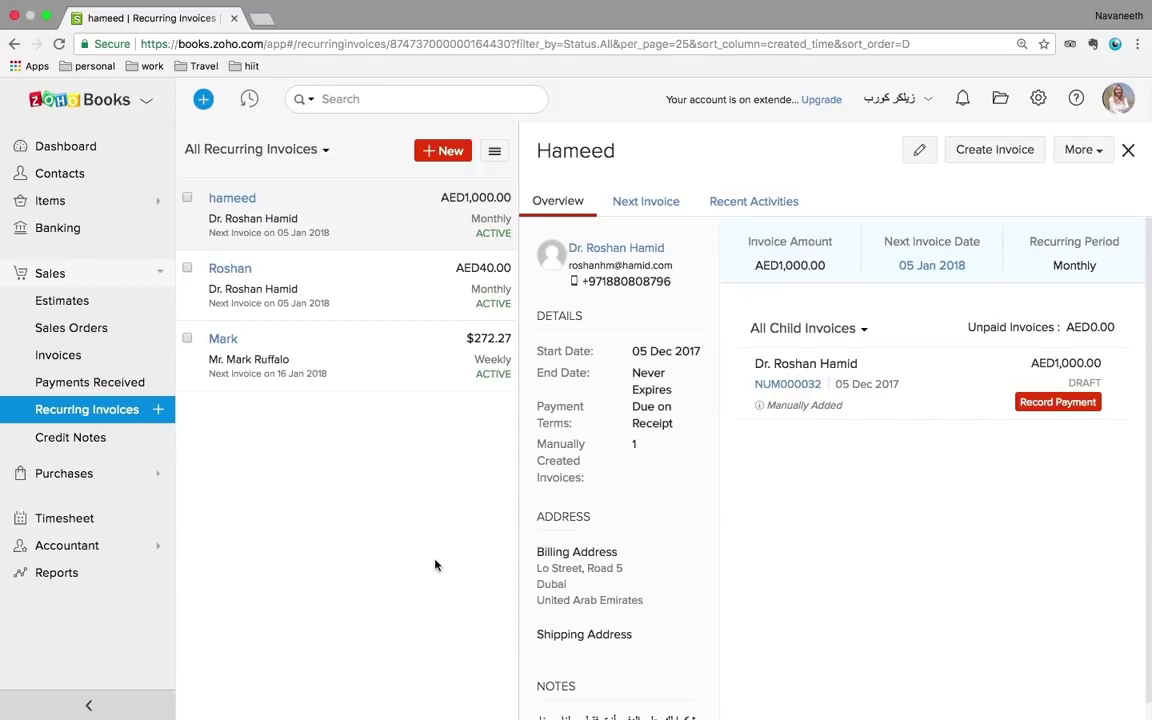
- Review credit note CN-00006 for AED3,148.95 in preview, then expand the Purchases section
{"action": "left_click", "coordinate": [79, 442]}
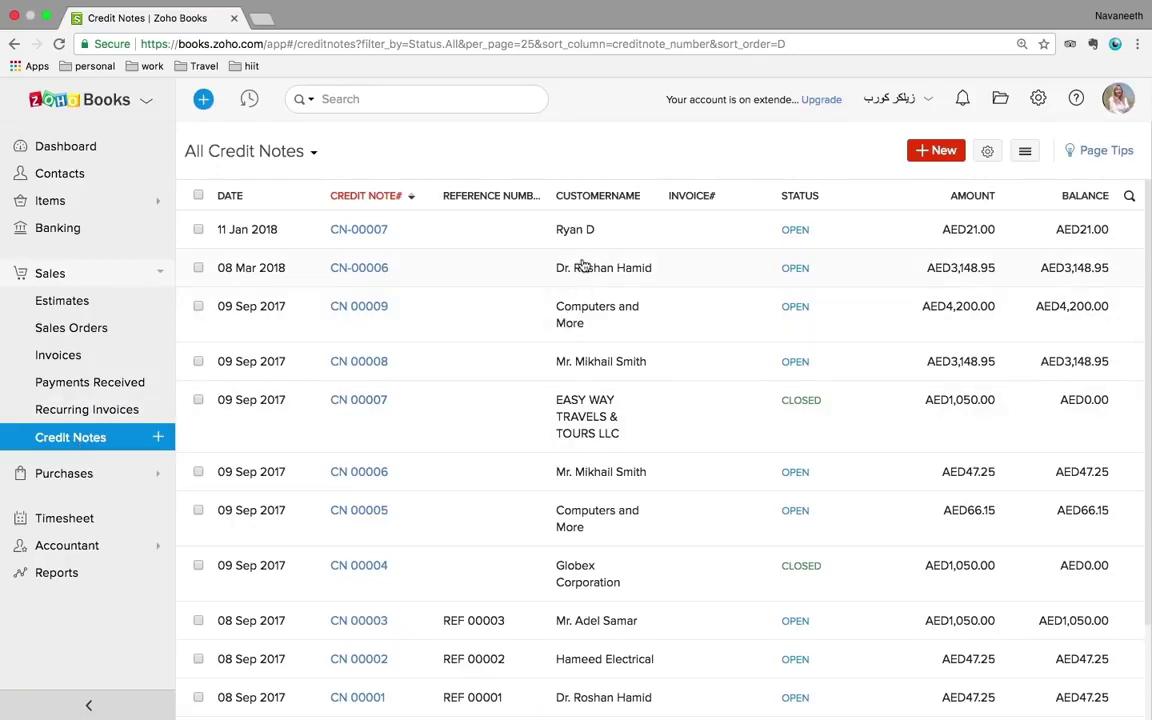
{"action": "left_click", "coordinate": [509, 268]}
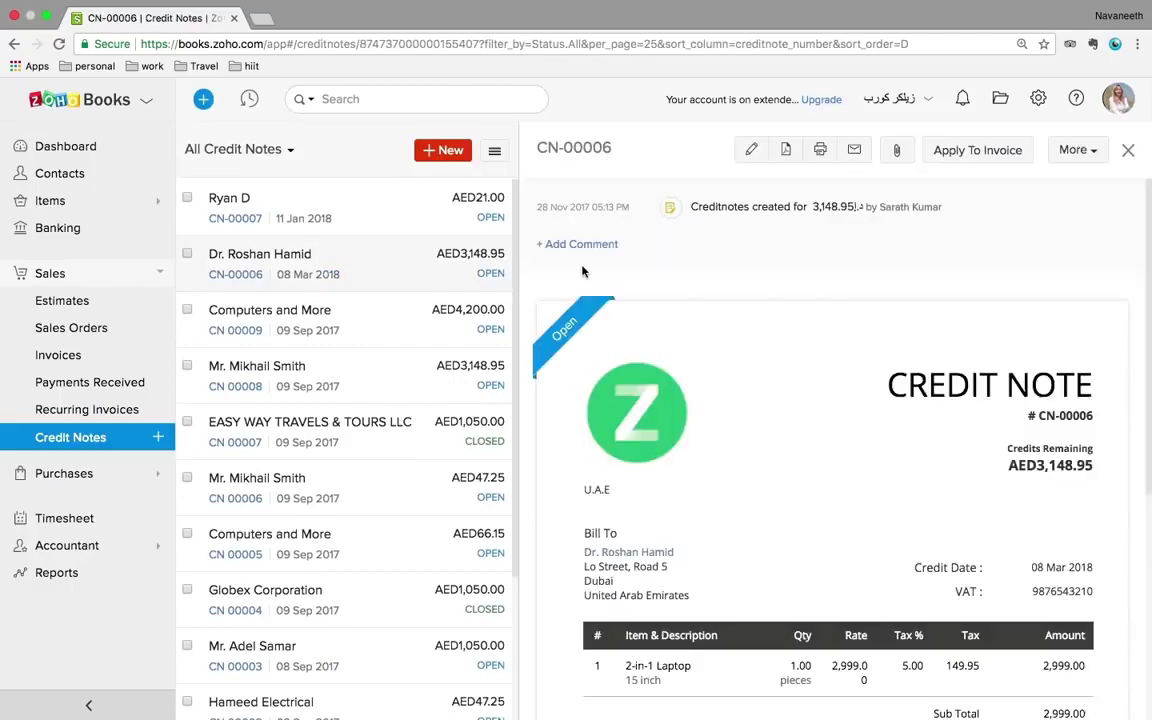
{"action": "scroll", "coordinate": [916, 447], "scroll_direction": "down", "scroll_amount": 5}
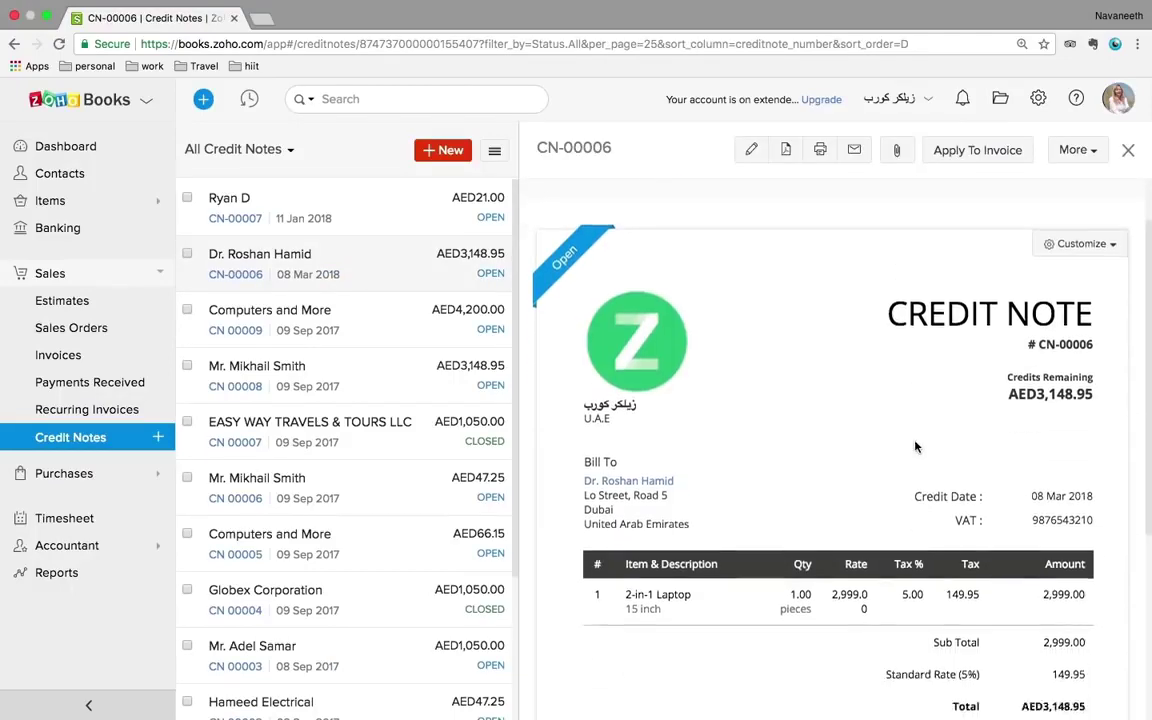
{"action": "scroll", "coordinate": [916, 447], "scroll_direction": "up", "scroll_amount": 4}
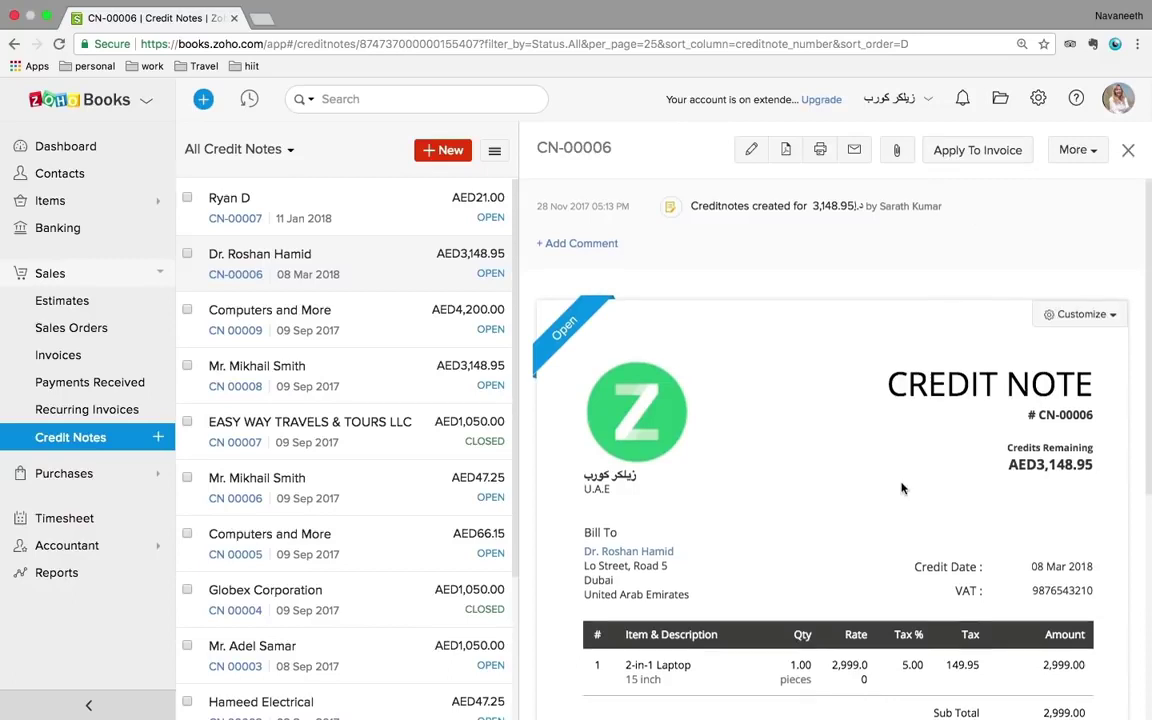
{"action": "scroll", "coordinate": [880, 495], "scroll_direction": "down", "scroll_amount": 1}
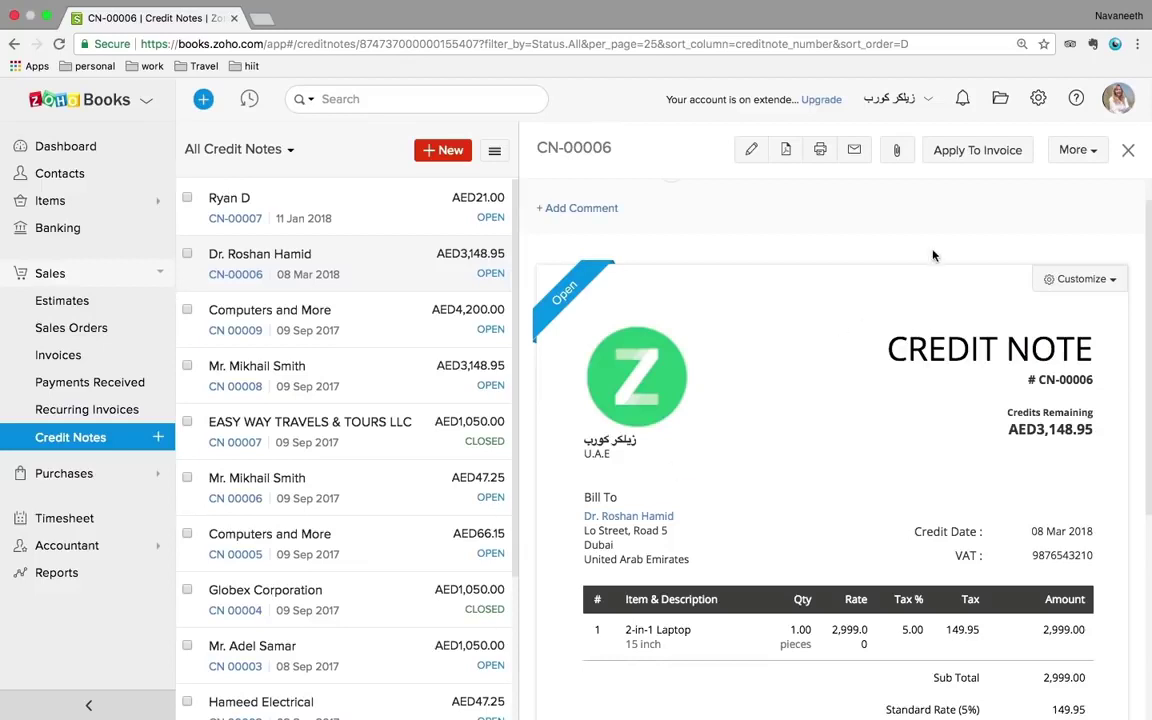
{"action": "left_click", "coordinate": [94, 479]}
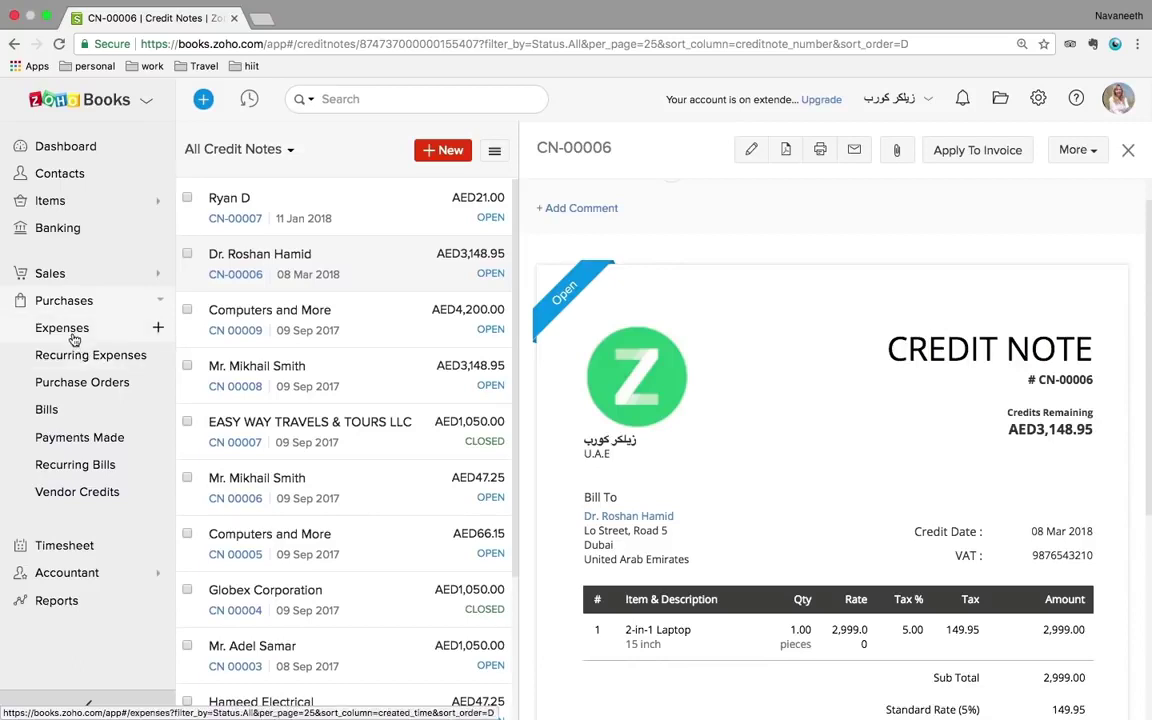
- View the Advertising And Marketing expense, then start a new expense with VAT Registered treatment
{"action": "left_click", "coordinate": [70, 332]}
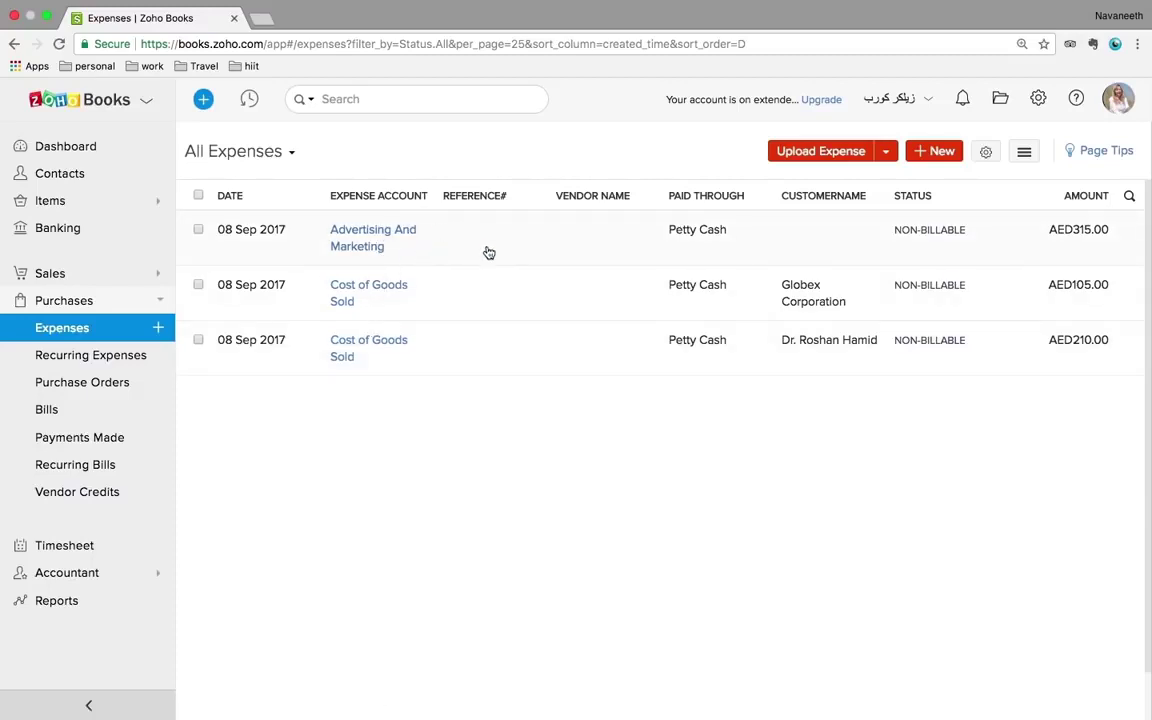
{"action": "left_click", "coordinate": [406, 246]}
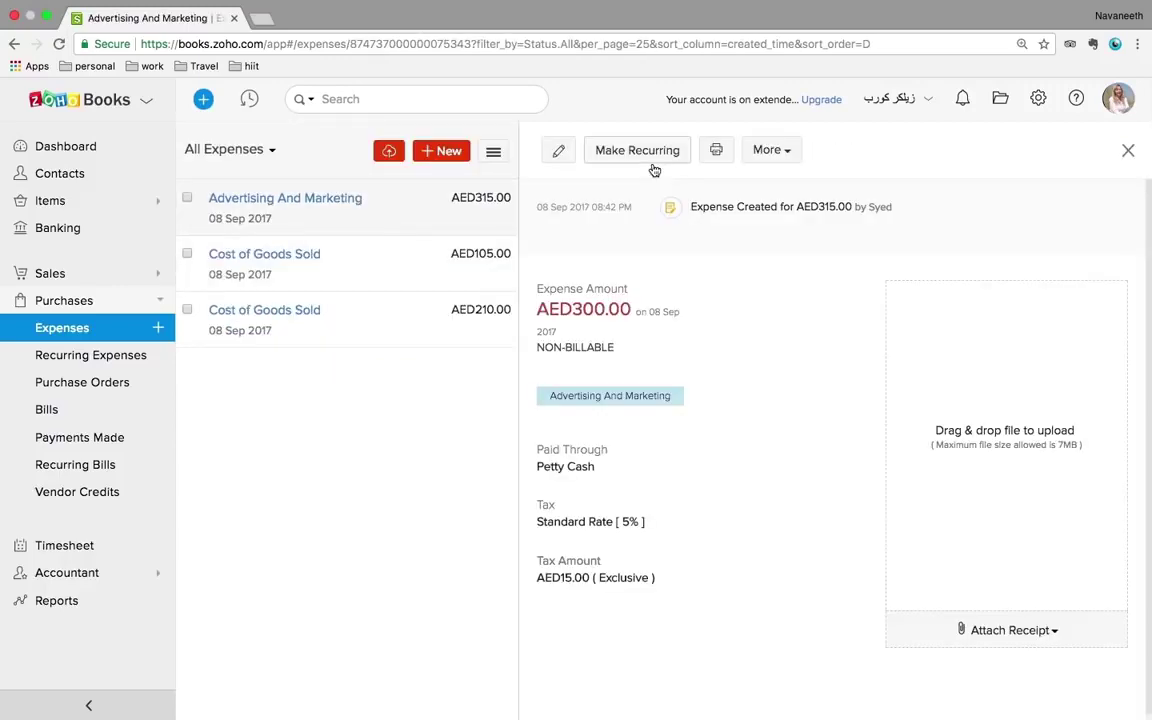
{"action": "left_click", "coordinate": [457, 158]}
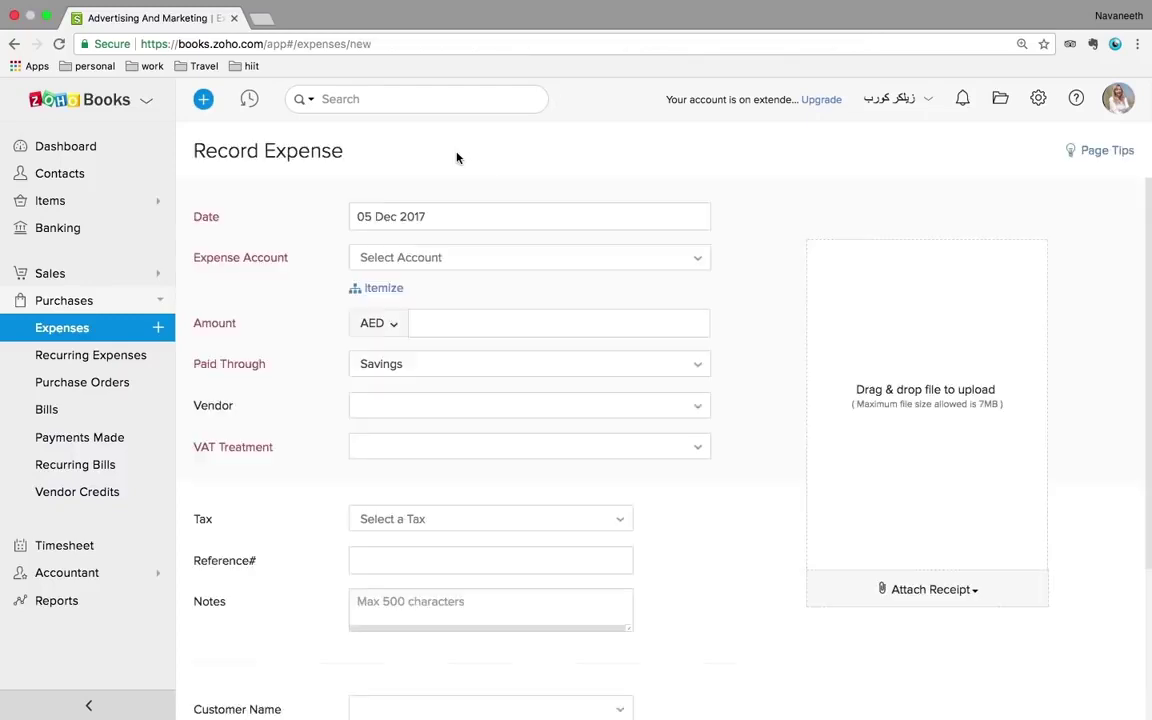
{"action": "scroll", "coordinate": [584, 384], "scroll_direction": "down", "scroll_amount": 3}
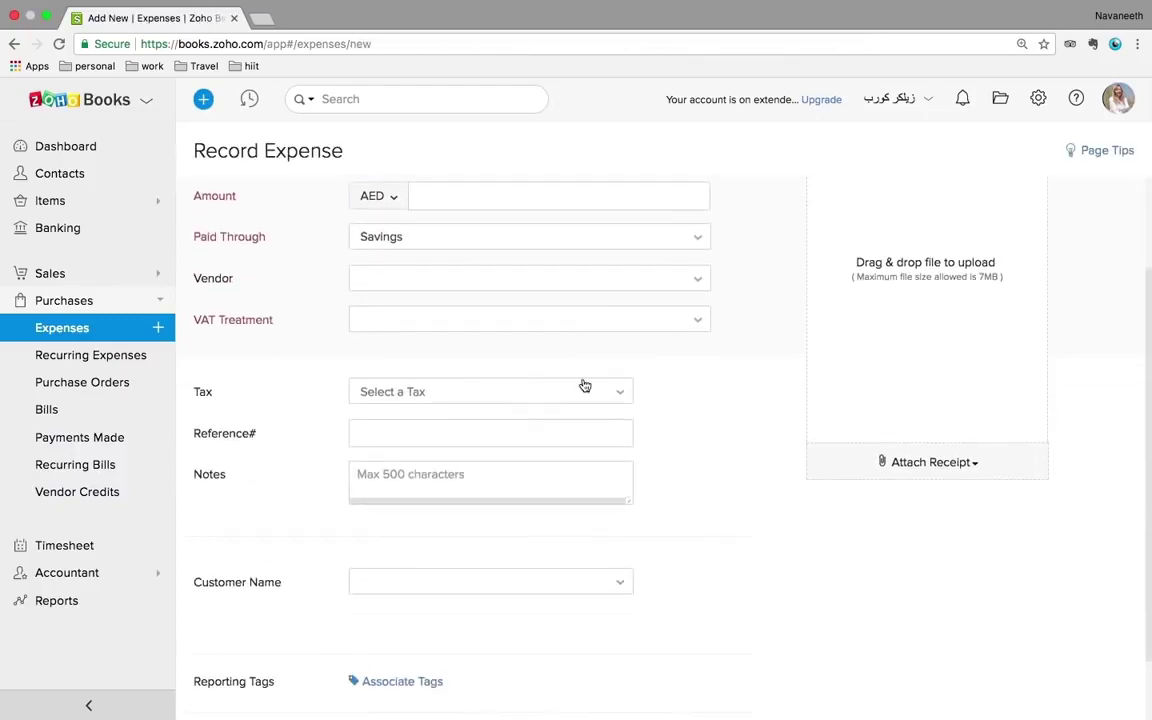
{"action": "left_click", "coordinate": [540, 330]}
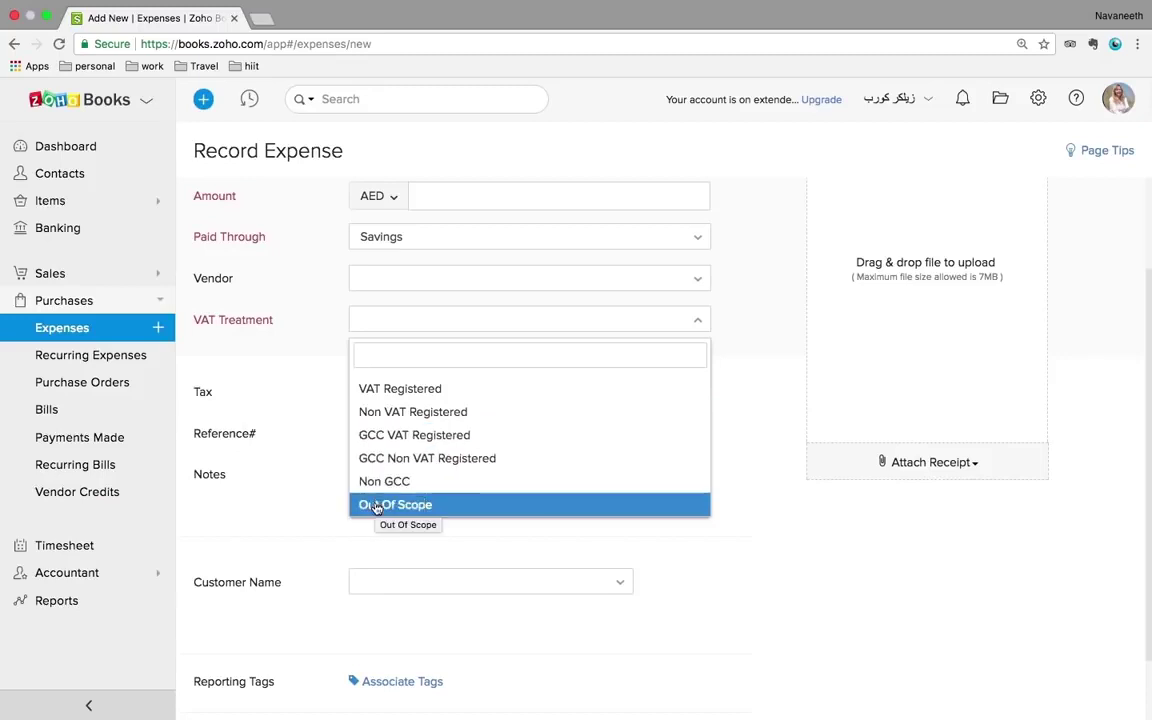
{"action": "left_click", "coordinate": [390, 396]}
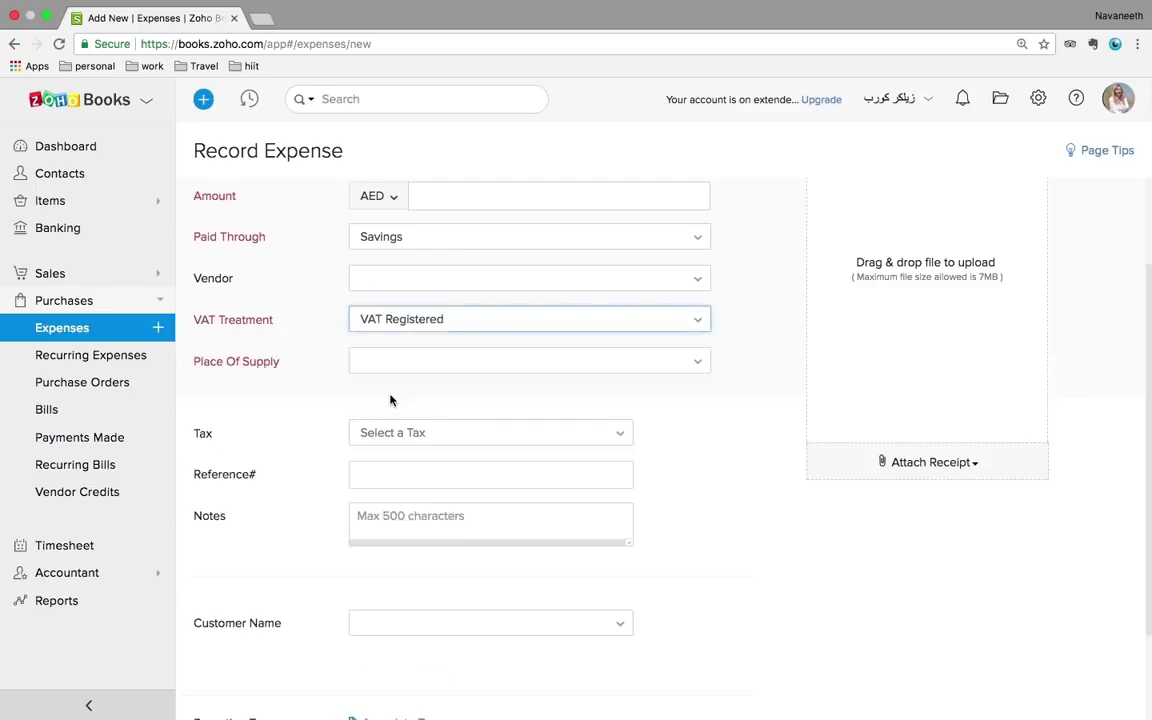
{"action": "left_click", "coordinate": [387, 363]}
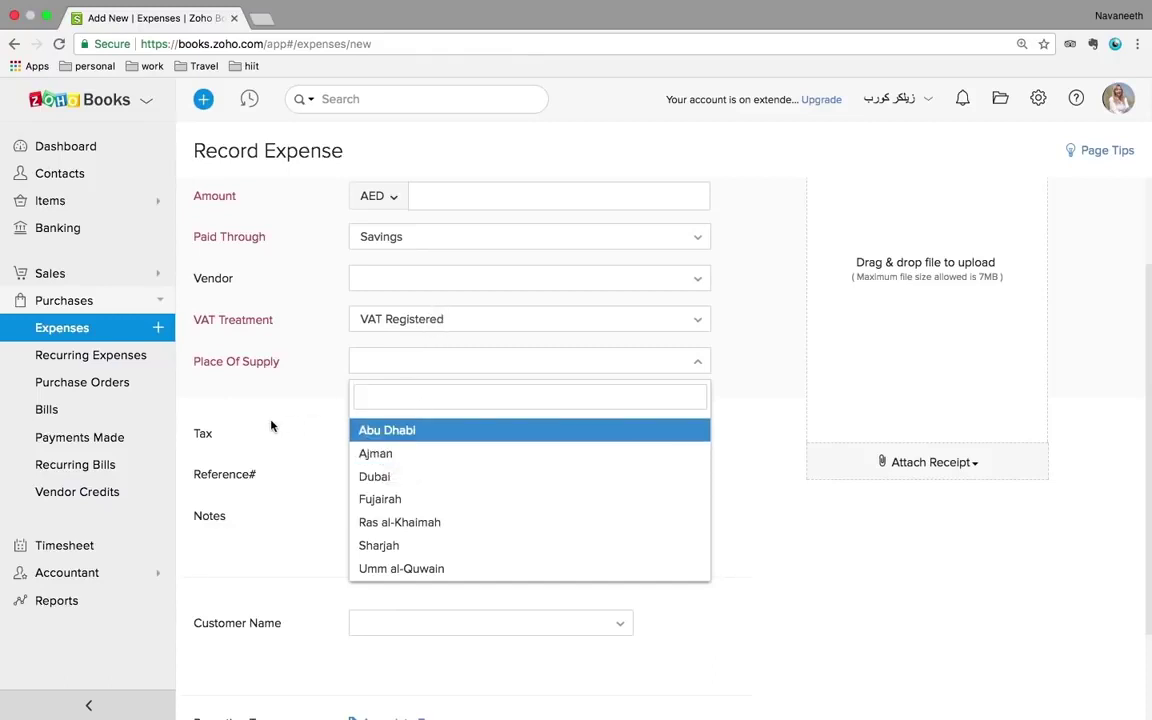
- Start a new recurring expense, then discard it unsaved and go to Purchase Orders
{"action": "left_click", "coordinate": [104, 365]}
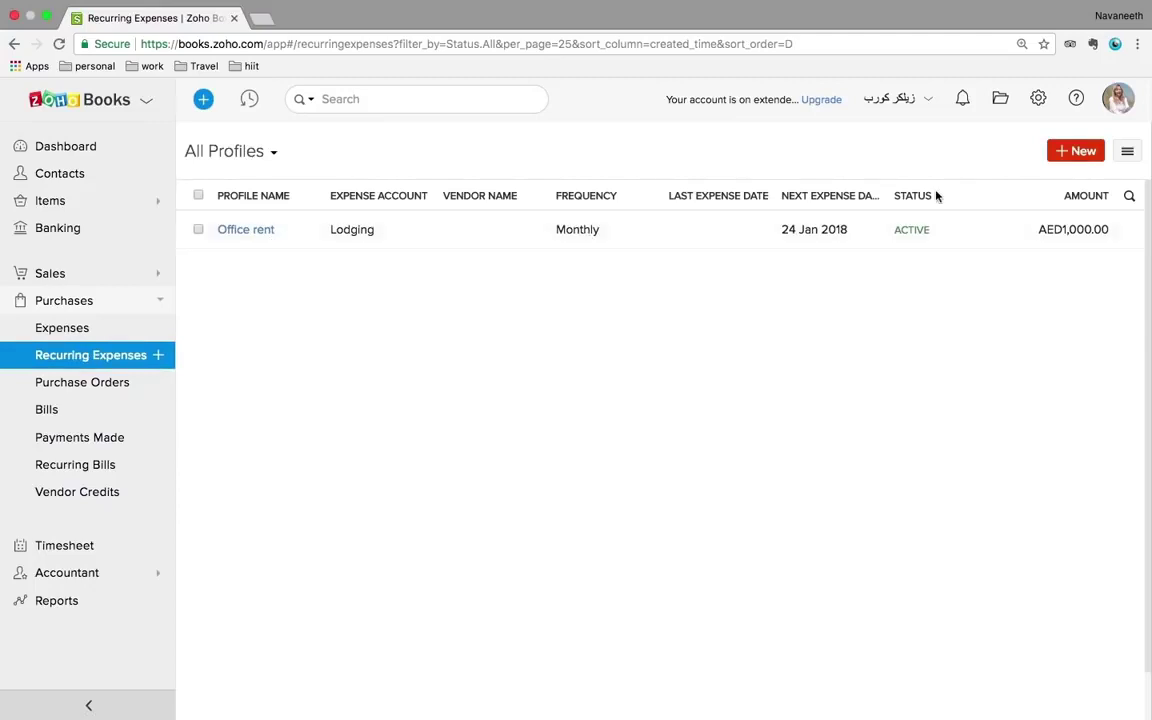
{"action": "left_click", "coordinate": [1088, 155]}
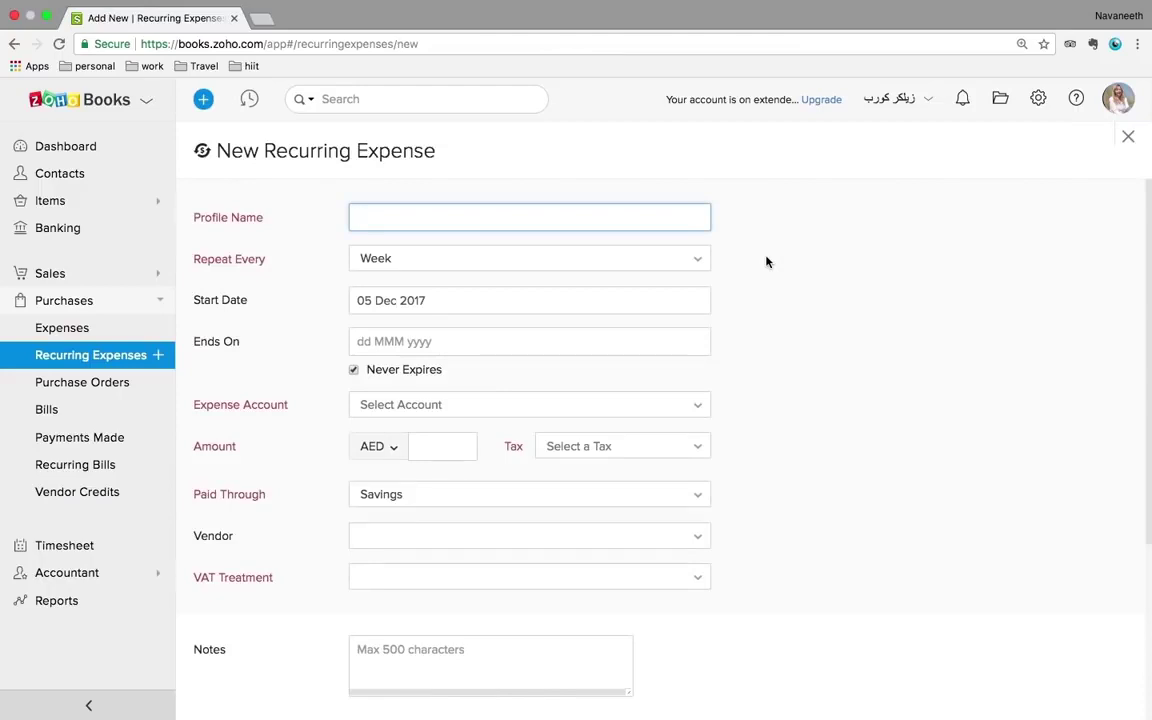
{"action": "scroll", "coordinate": [296, 337], "scroll_direction": "down", "scroll_amount": 5}
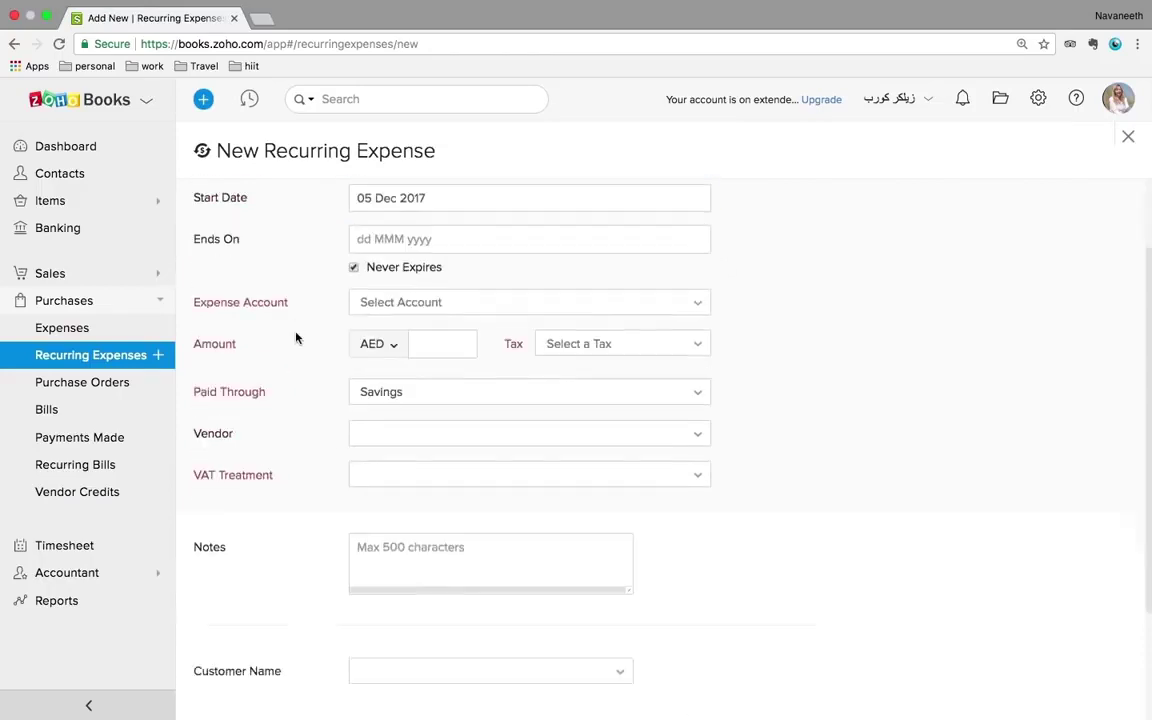
{"action": "left_click", "coordinate": [77, 382]}
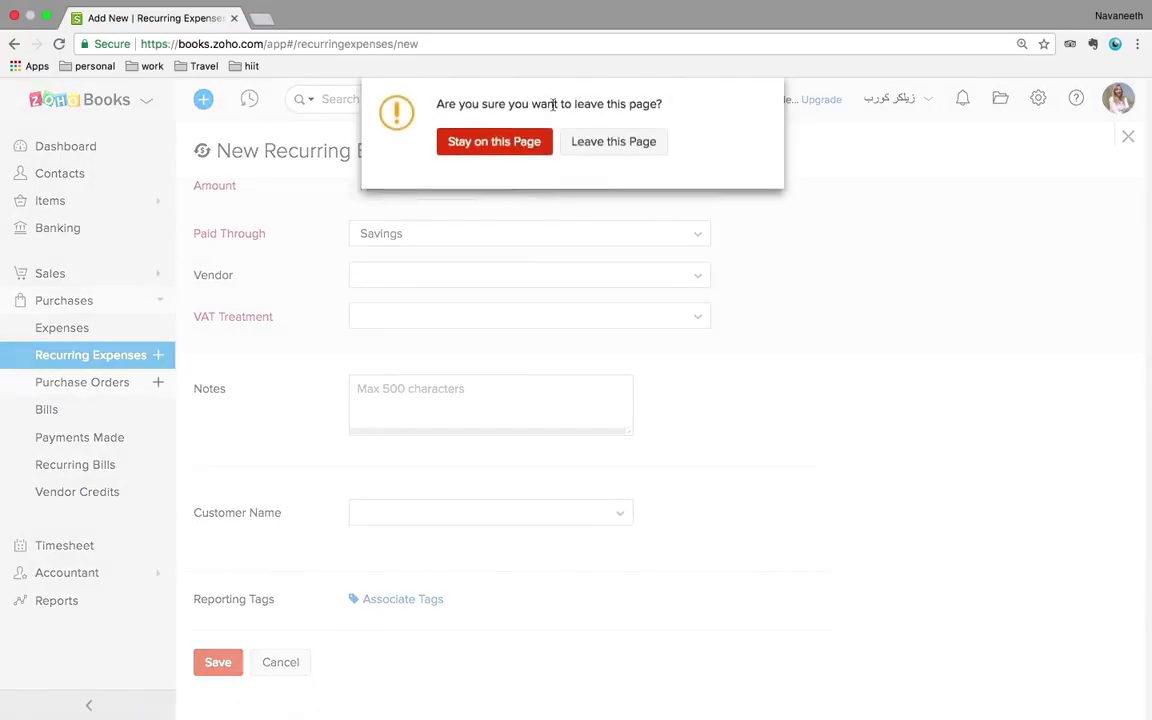
{"action": "left_click", "coordinate": [597, 145]}
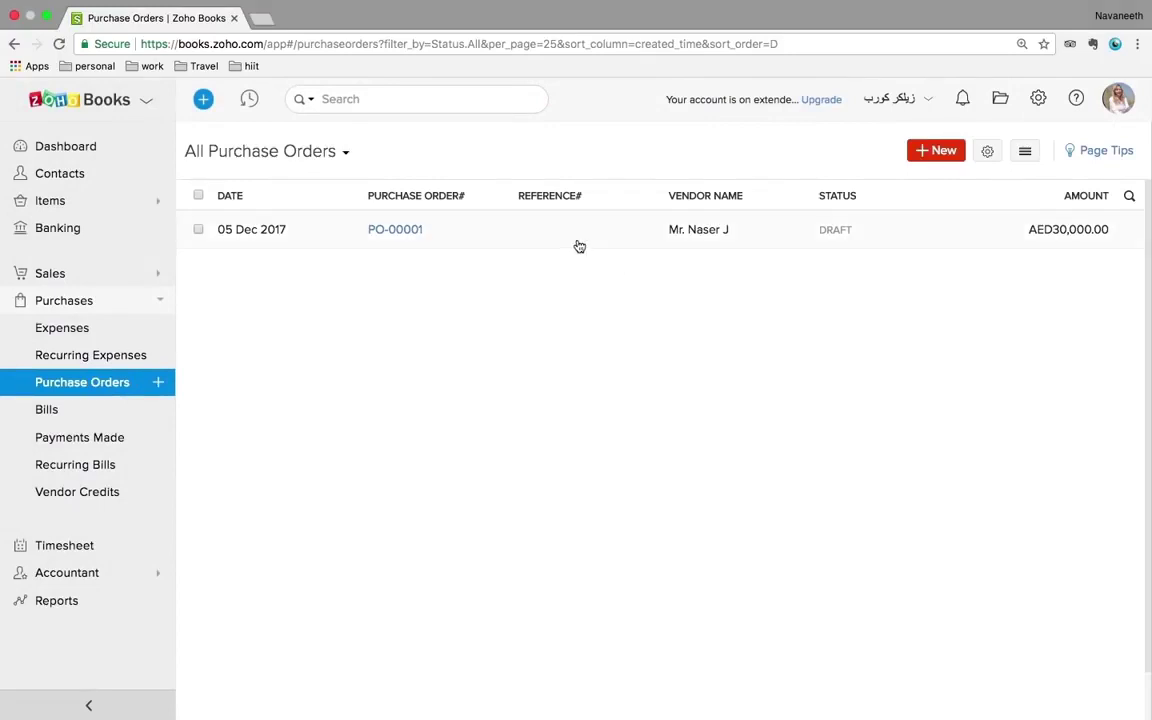
- Save a draft purchase order from the VAT-registered Dubai vendor for one PC at rate 1000
{"action": "left_click", "coordinate": [944, 156]}
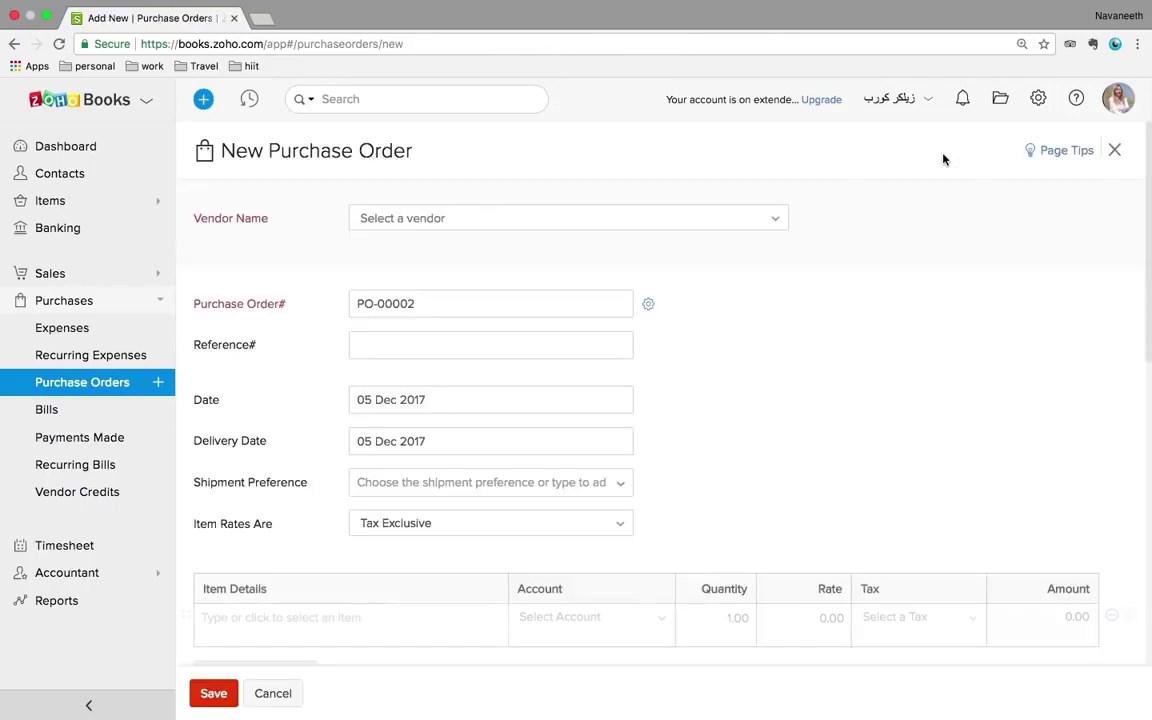
{"action": "left_click", "coordinate": [609, 224]}
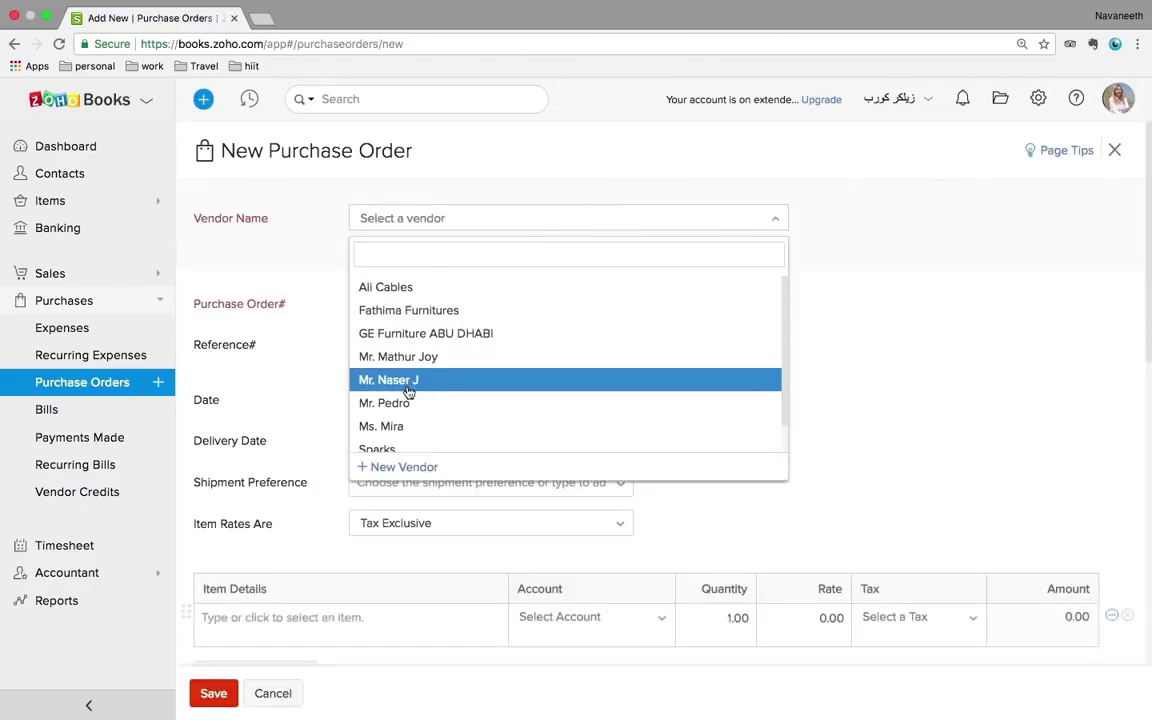
{"action": "left_click", "coordinate": [403, 360]}
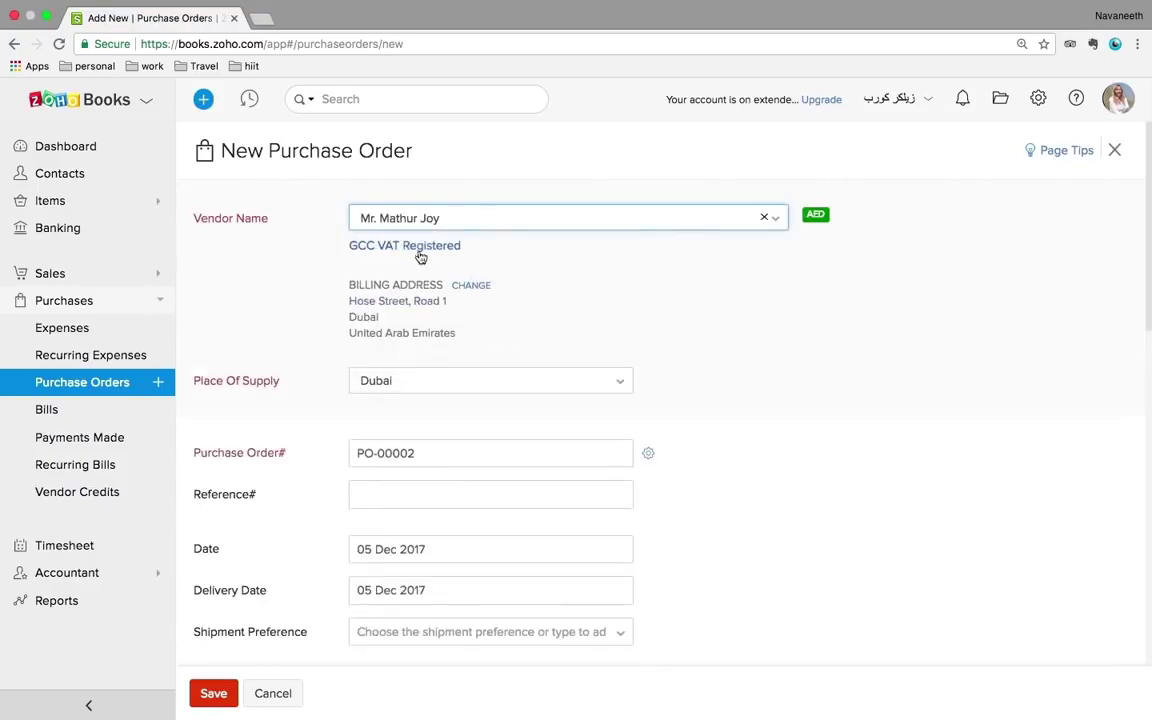
{"action": "scroll", "coordinate": [602, 321], "scroll_direction": "down", "scroll_amount": 2}
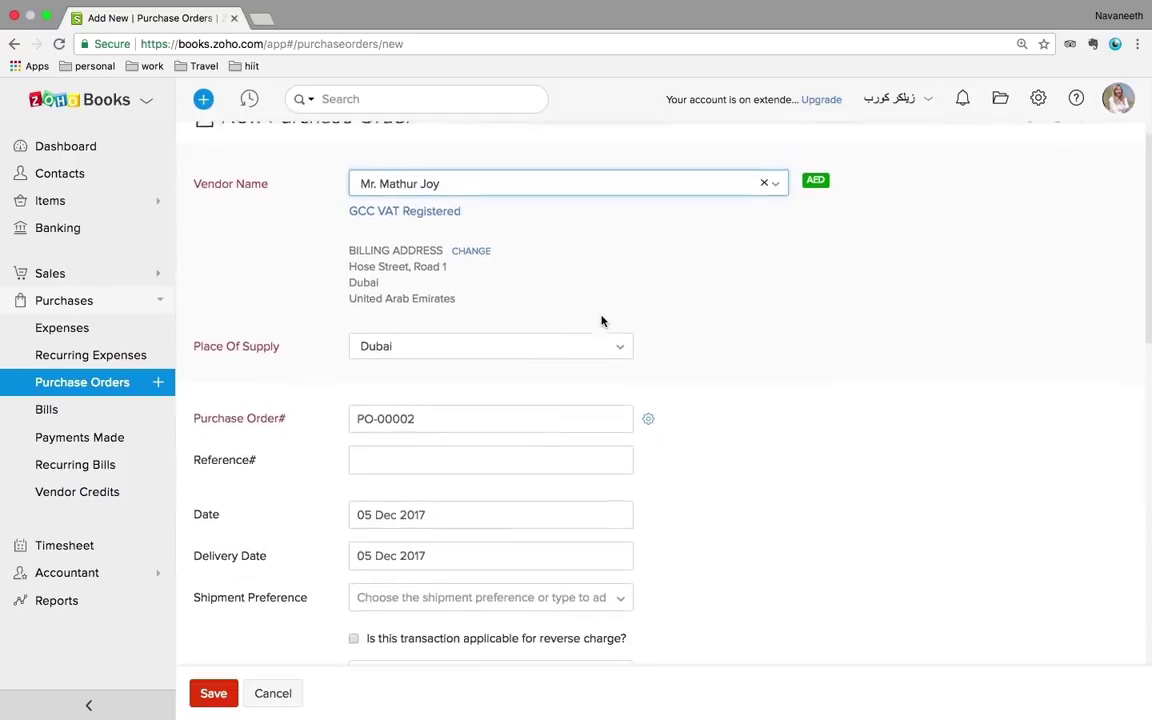
{"action": "scroll", "coordinate": [602, 321], "scroll_direction": "down", "scroll_amount": 3}
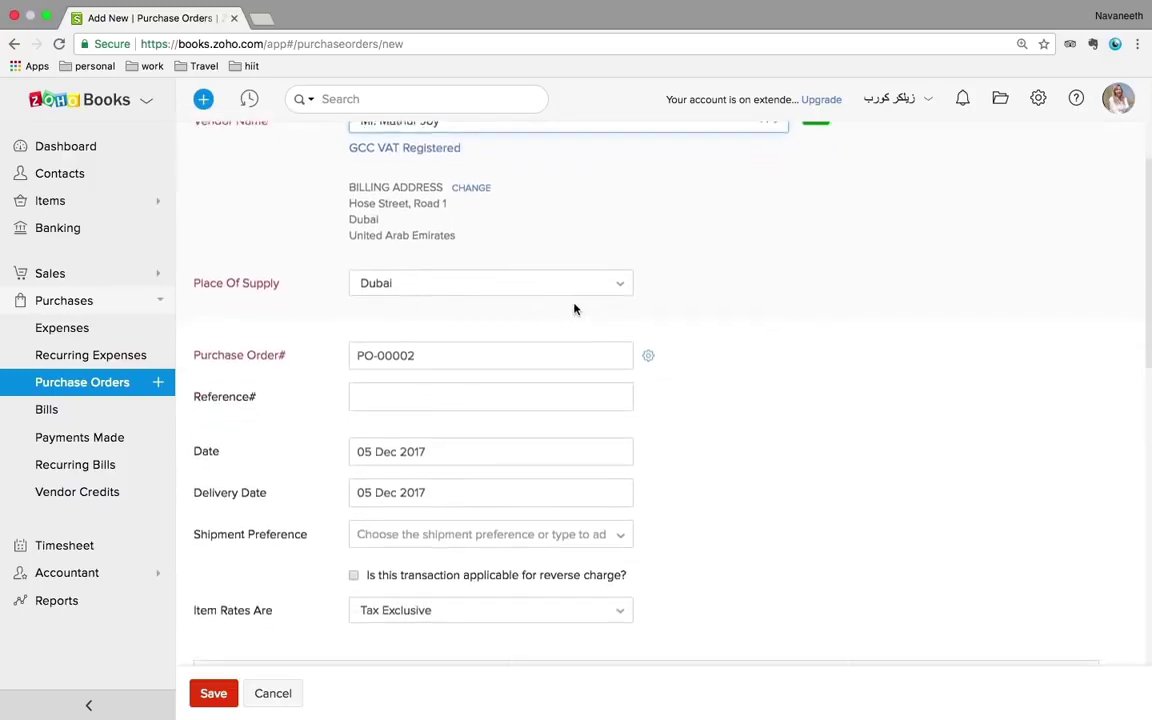
{"action": "scroll", "coordinate": [575, 309], "scroll_direction": "down", "scroll_amount": 1}
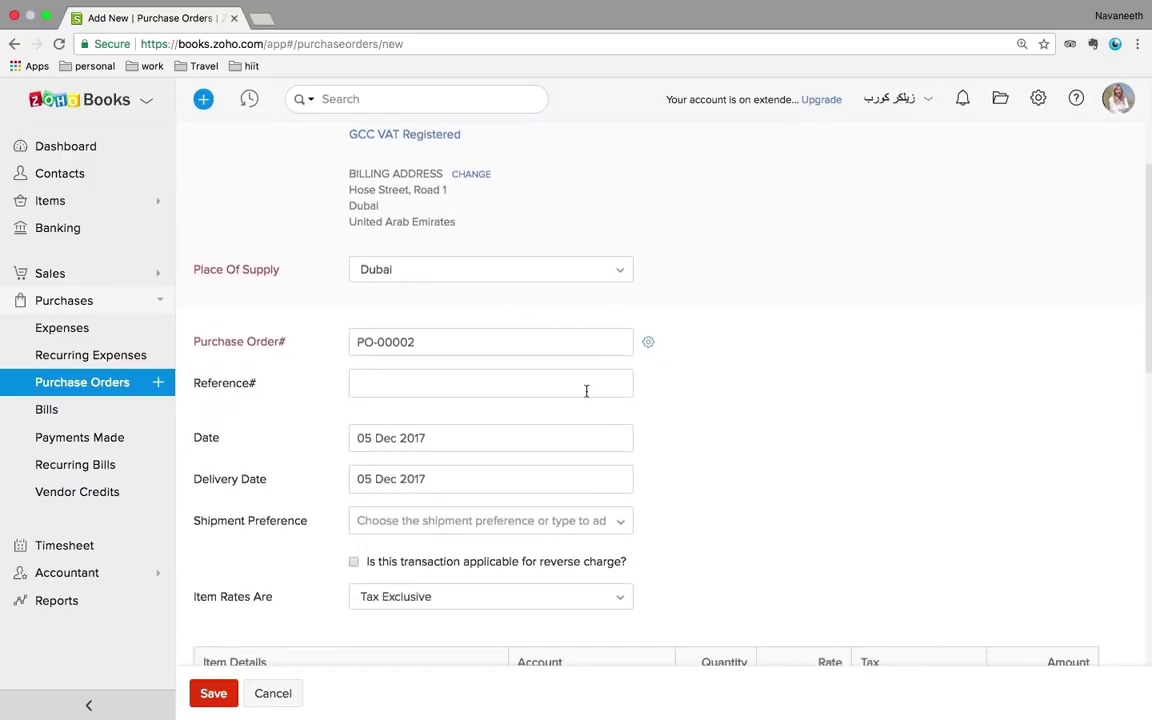
{"action": "scroll", "coordinate": [586, 390], "scroll_direction": "down", "scroll_amount": 5}
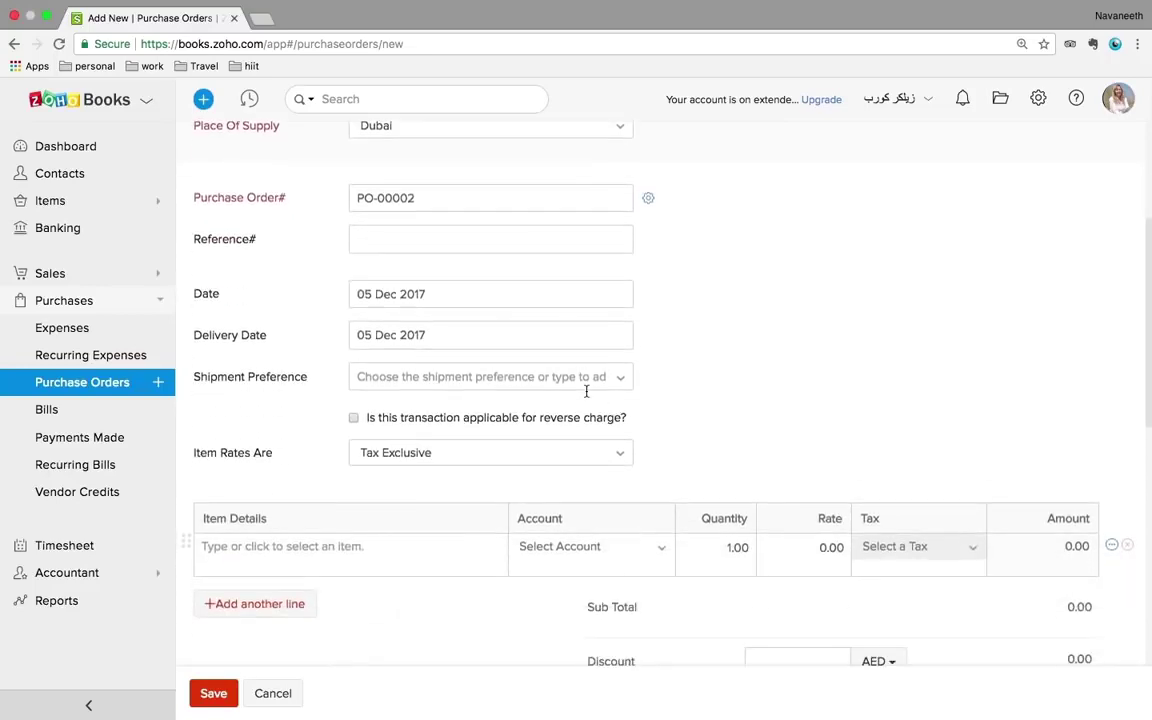
{"action": "left_click", "coordinate": [355, 500]}
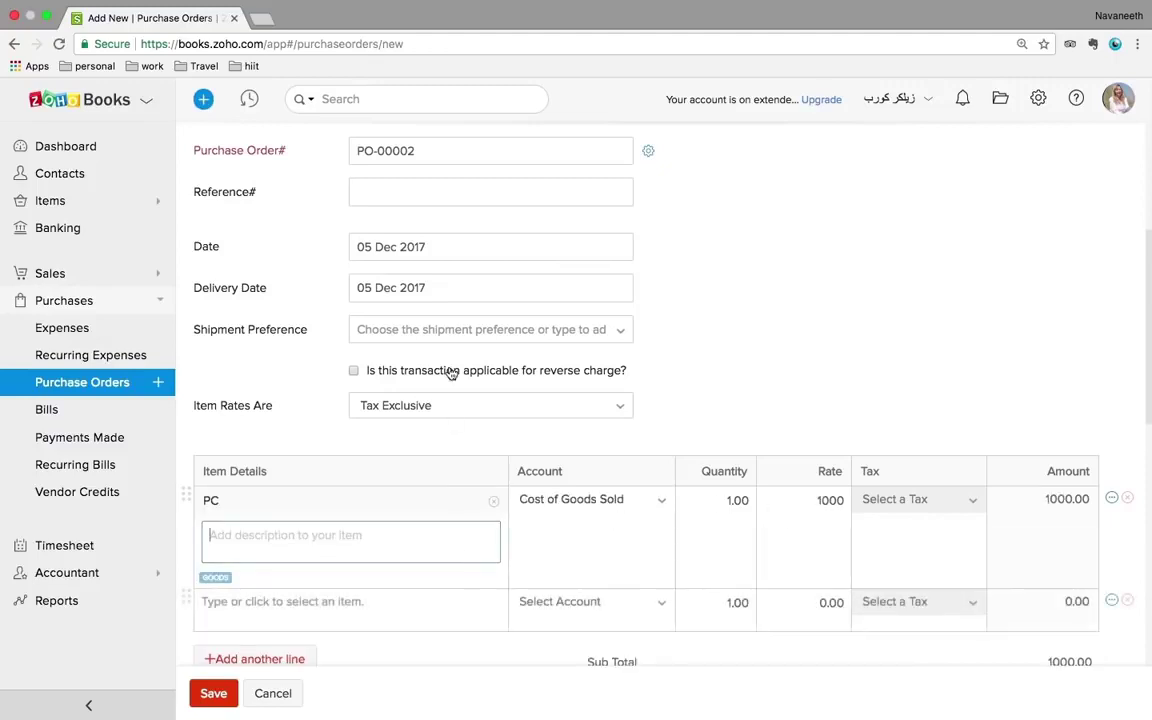
{"action": "left_click", "coordinate": [393, 553]}
{"action": "left_click", "coordinate": [226, 700]}
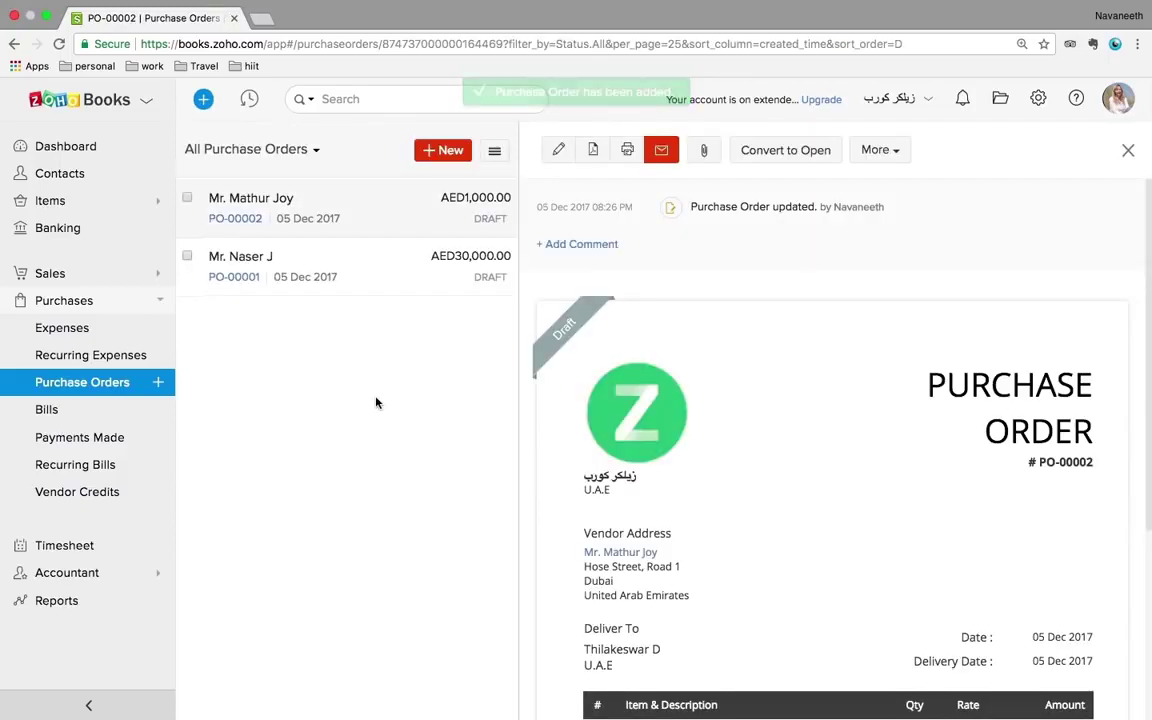
- Convert purchase order PO-00002 into a bill
{"action": "left_click", "coordinate": [879, 150]}
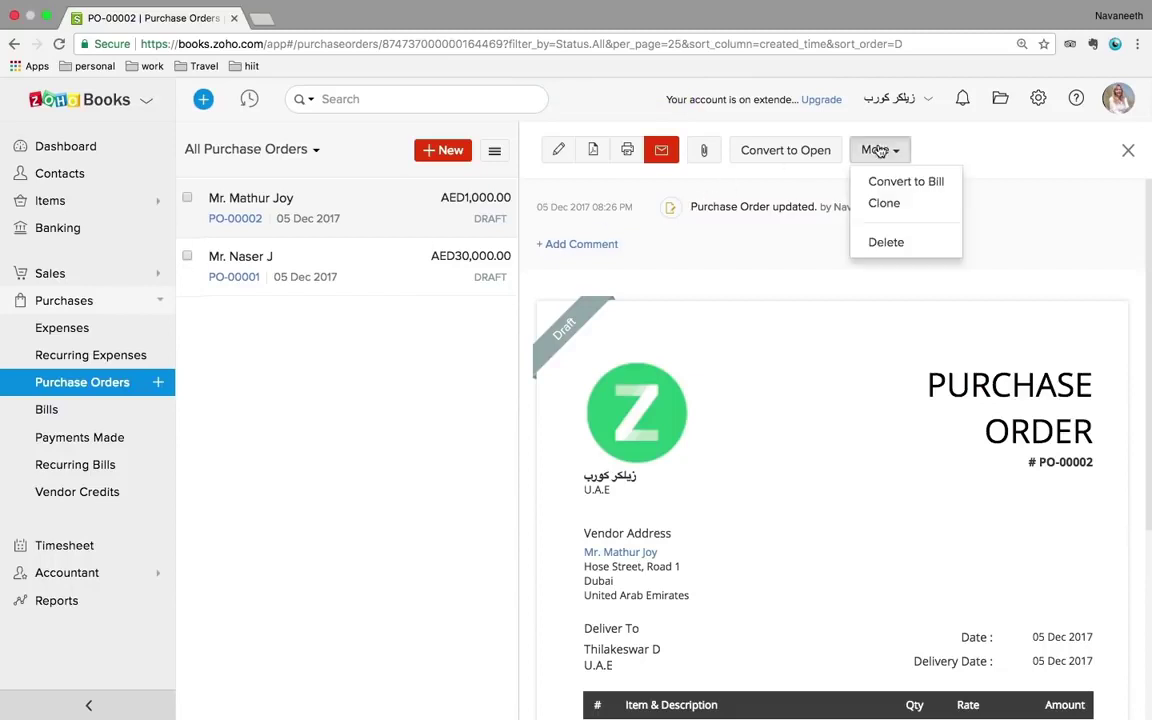
{"action": "left_click", "coordinate": [930, 188]}
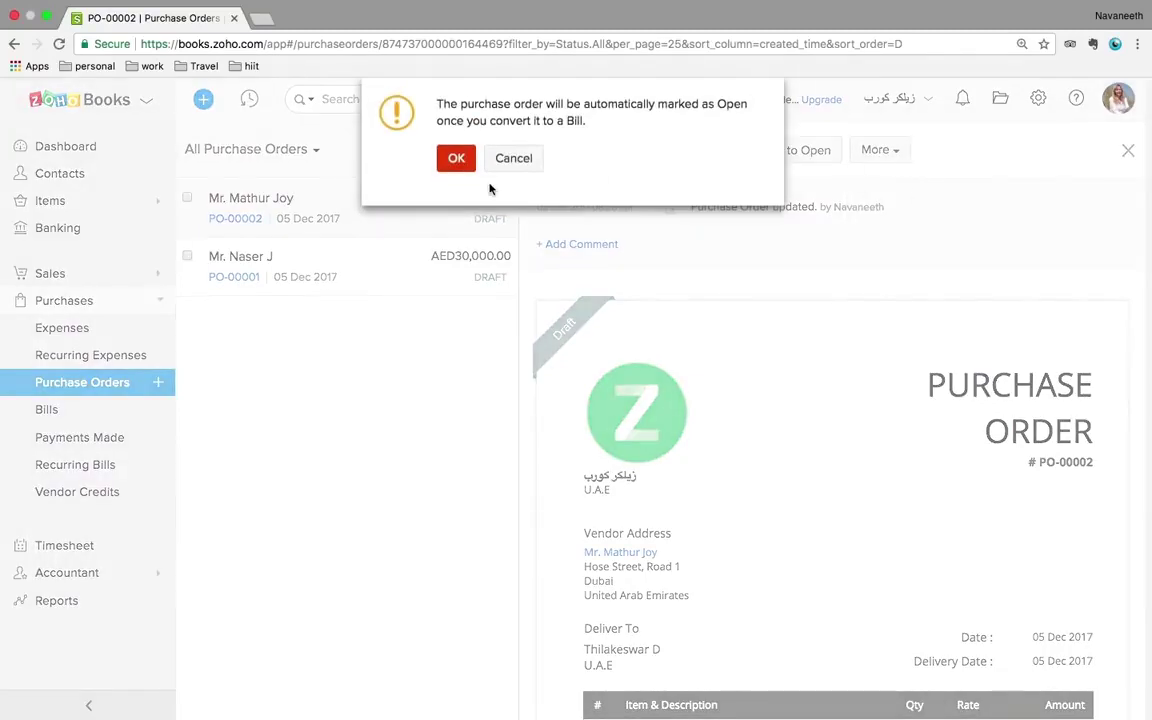
{"action": "left_click", "coordinate": [456, 160]}
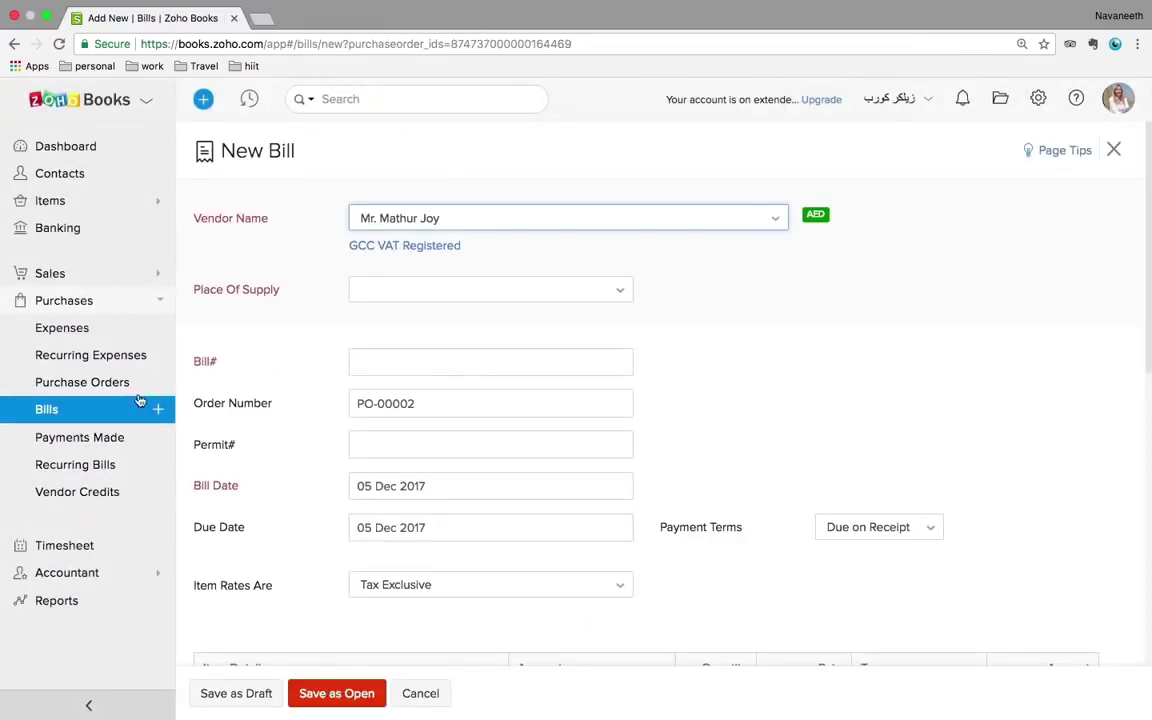
- Abandon the prefilled bill form and browse the All Bills list of 12 bills
{"action": "left_click", "coordinate": [26, 416]}
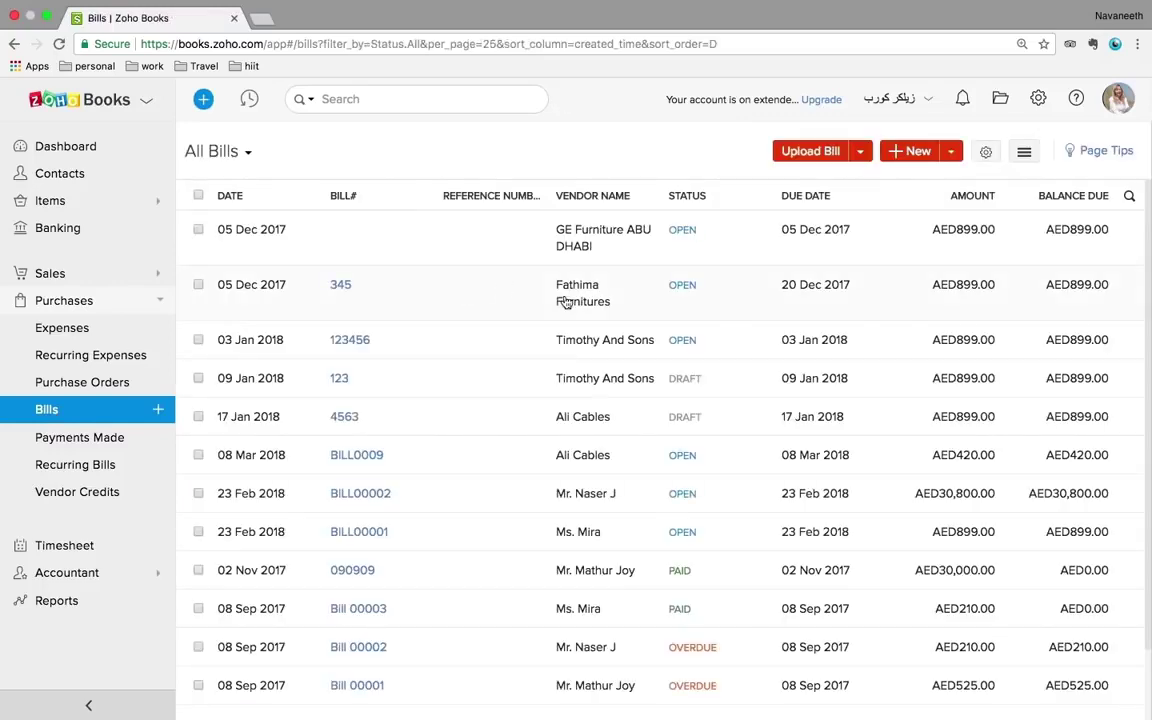
{"action": "scroll", "coordinate": [566, 303], "scroll_direction": "down", "scroll_amount": 2}
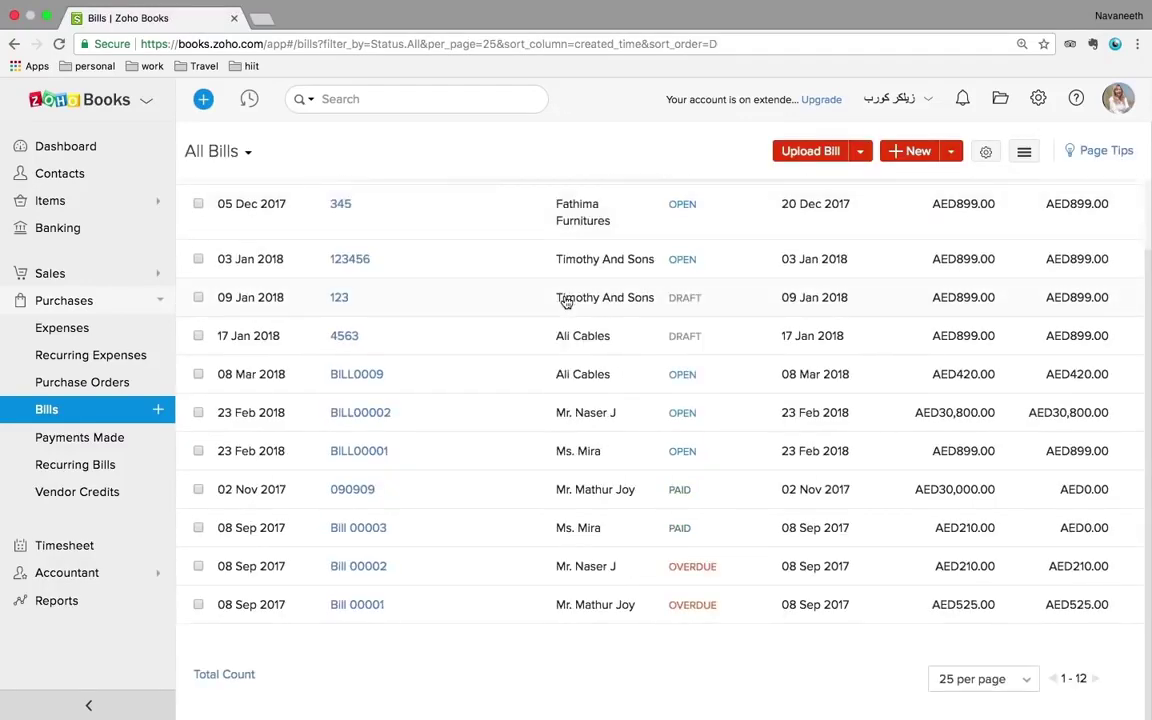
{"action": "scroll", "coordinate": [566, 303], "scroll_direction": "up", "scroll_amount": 2}
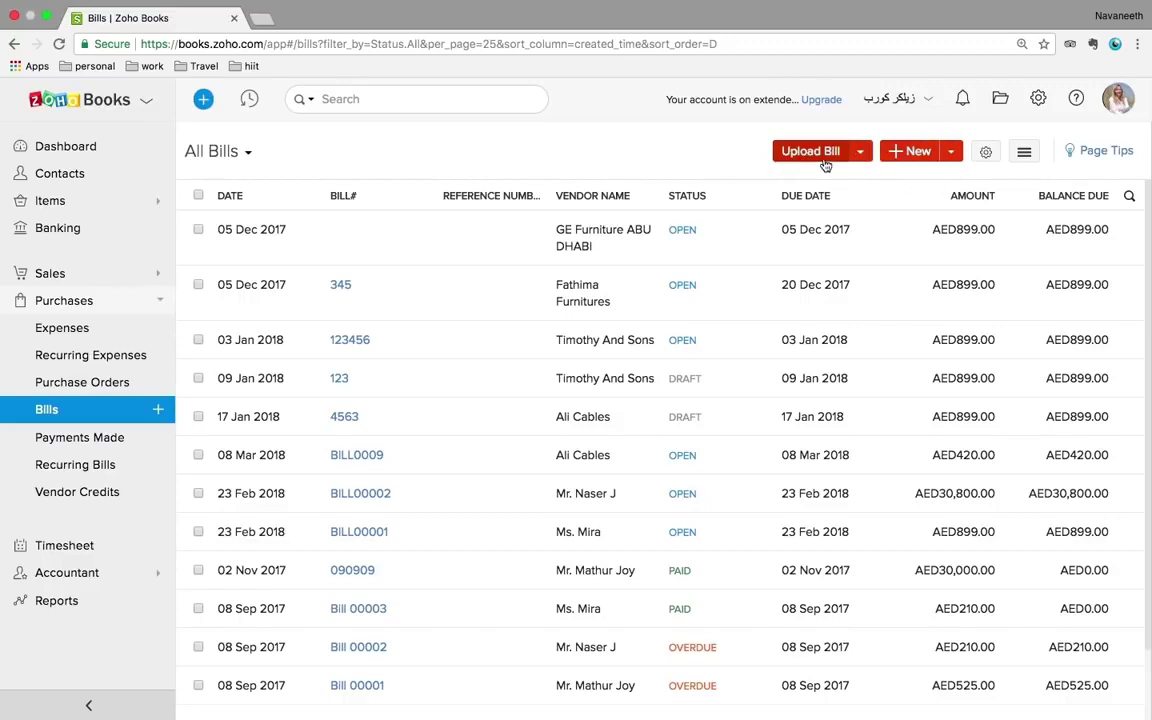
- Start a new bill for Fathima Furnitures, then discard it unsaved for Payments Made
{"action": "left_click", "coordinate": [909, 160]}
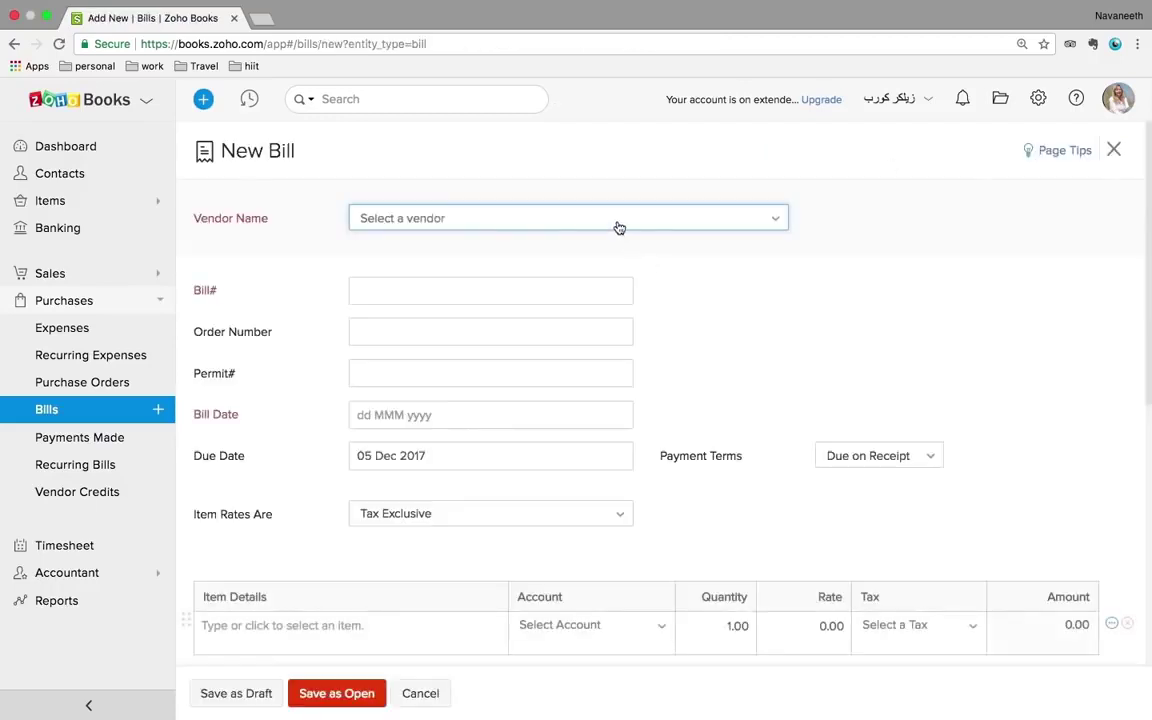
{"action": "left_click", "coordinate": [605, 226]}
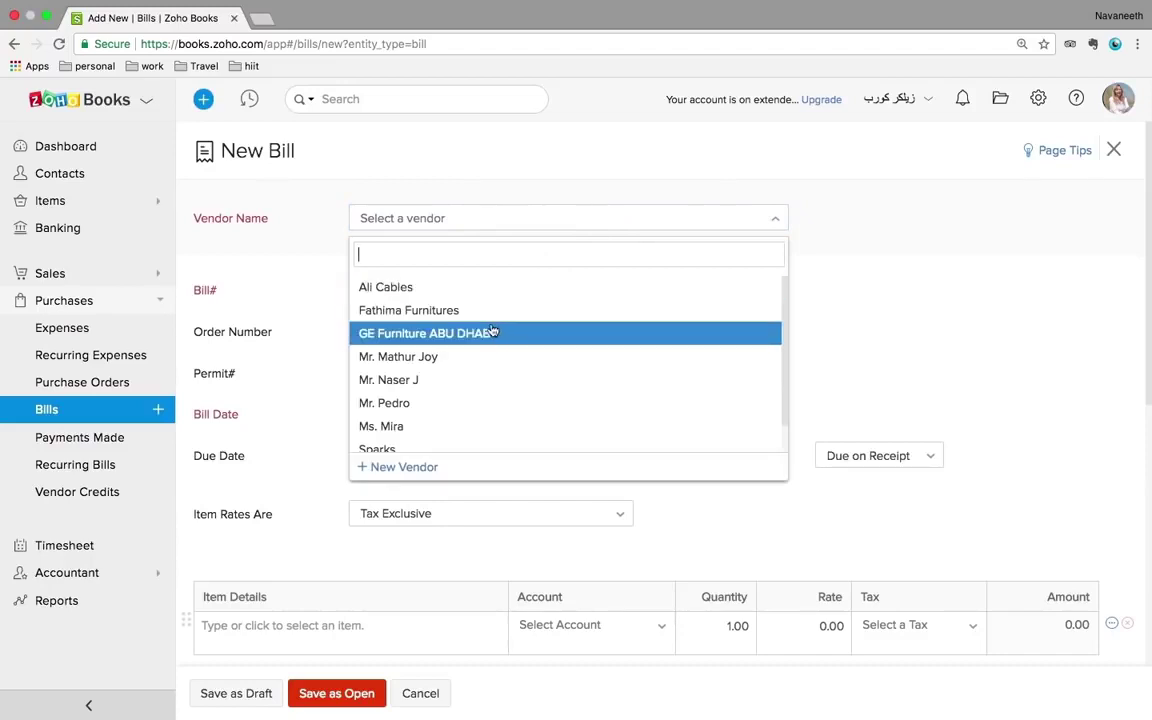
{"action": "left_click", "coordinate": [441, 318]}
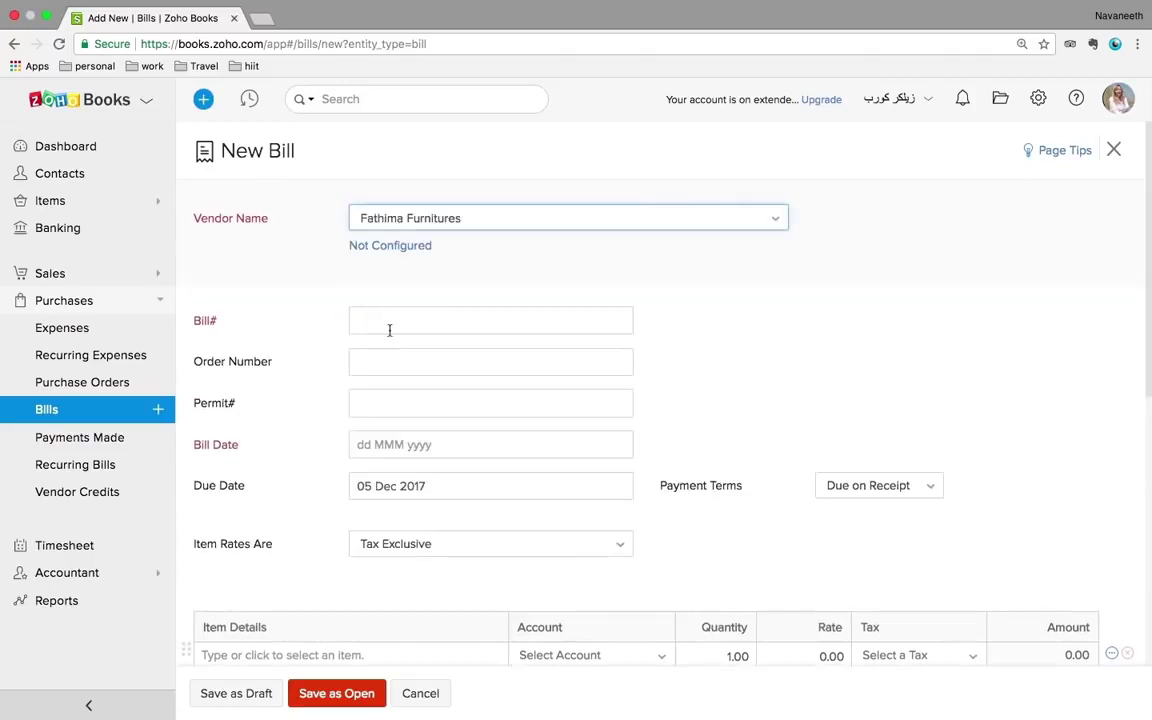
{"action": "left_click", "coordinate": [402, 358]}
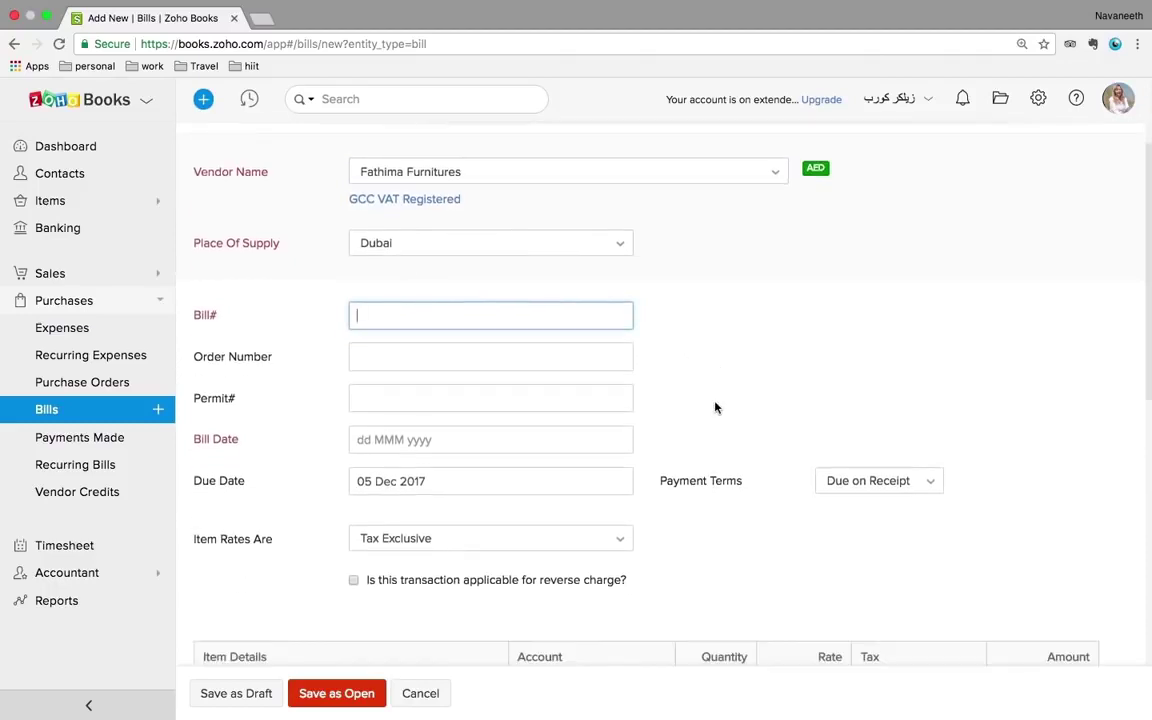
{"action": "scroll", "coordinate": [576, 432], "scroll_direction": "down", "scroll_amount": 3}
{"action": "scroll", "coordinate": [576, 436], "scroll_direction": "down", "scroll_amount": 2}
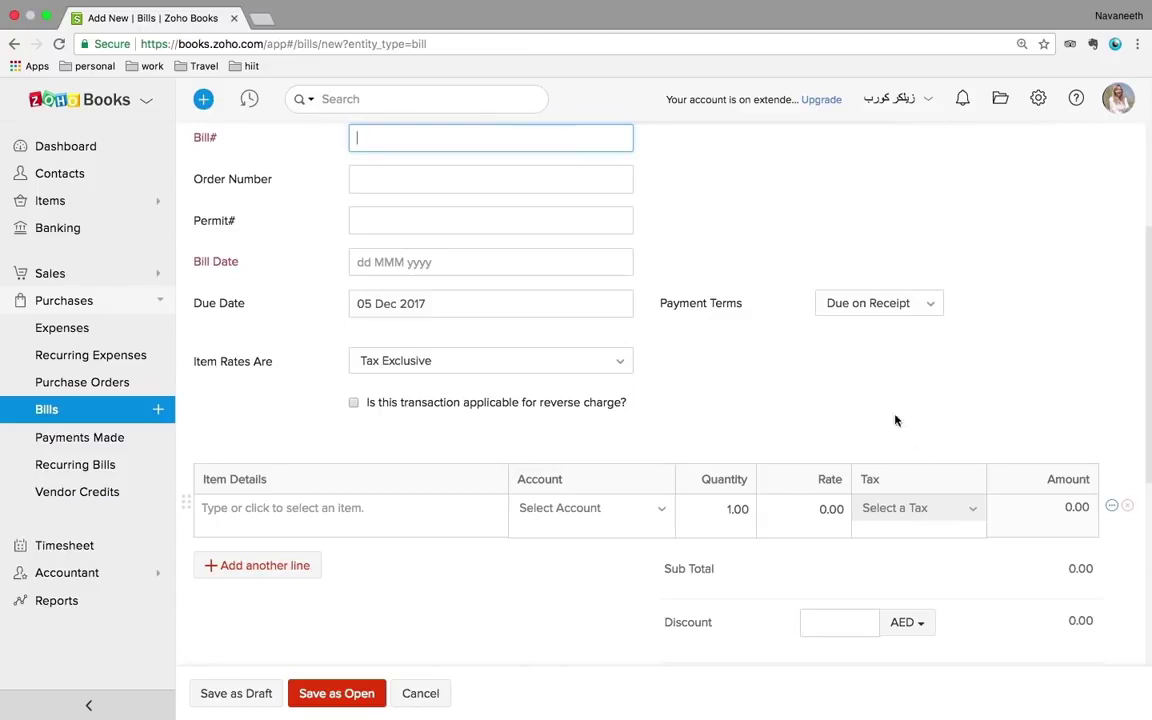
{"action": "left_click", "coordinate": [52, 442]}
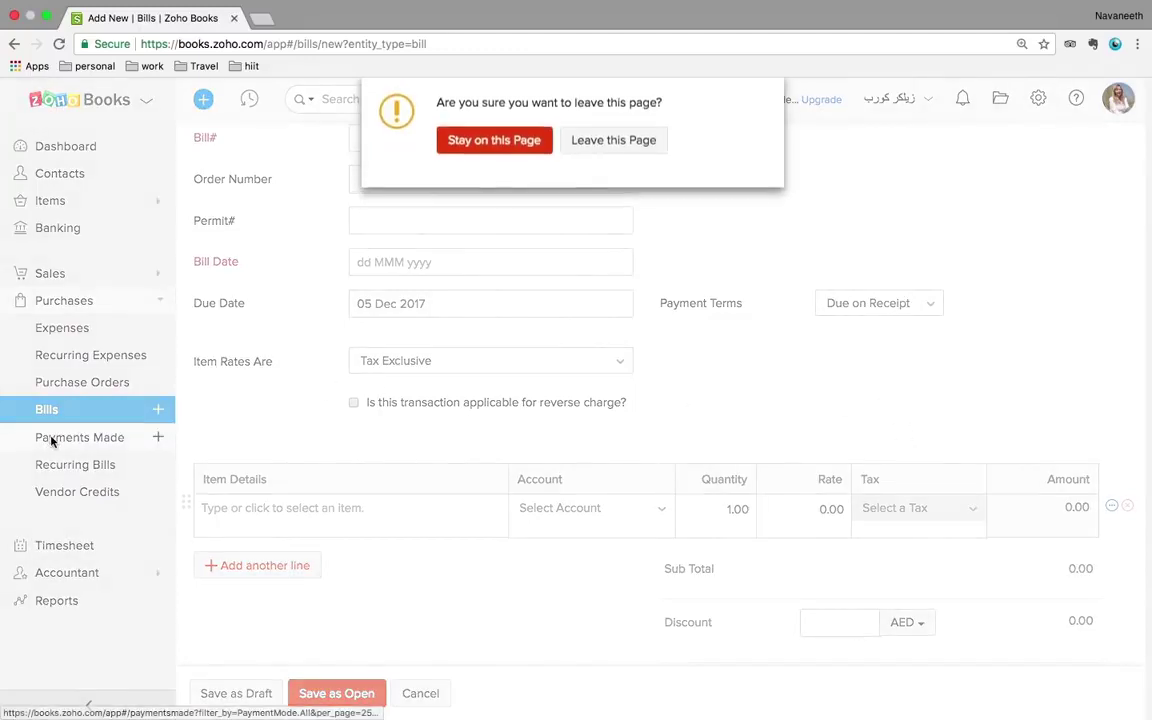
{"action": "left_click", "coordinate": [600, 144]}
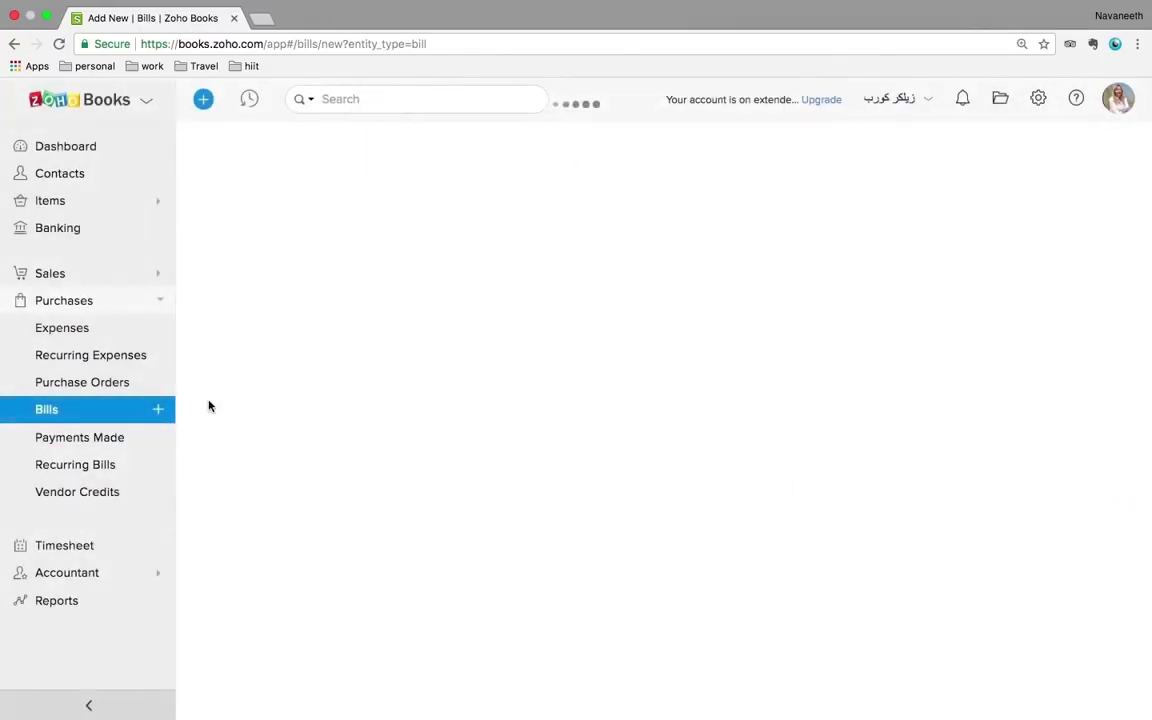
- Check Payments Made, then view the GE Furniture ABU DHABI bill
{"action": "left_click", "coordinate": [116, 444]}
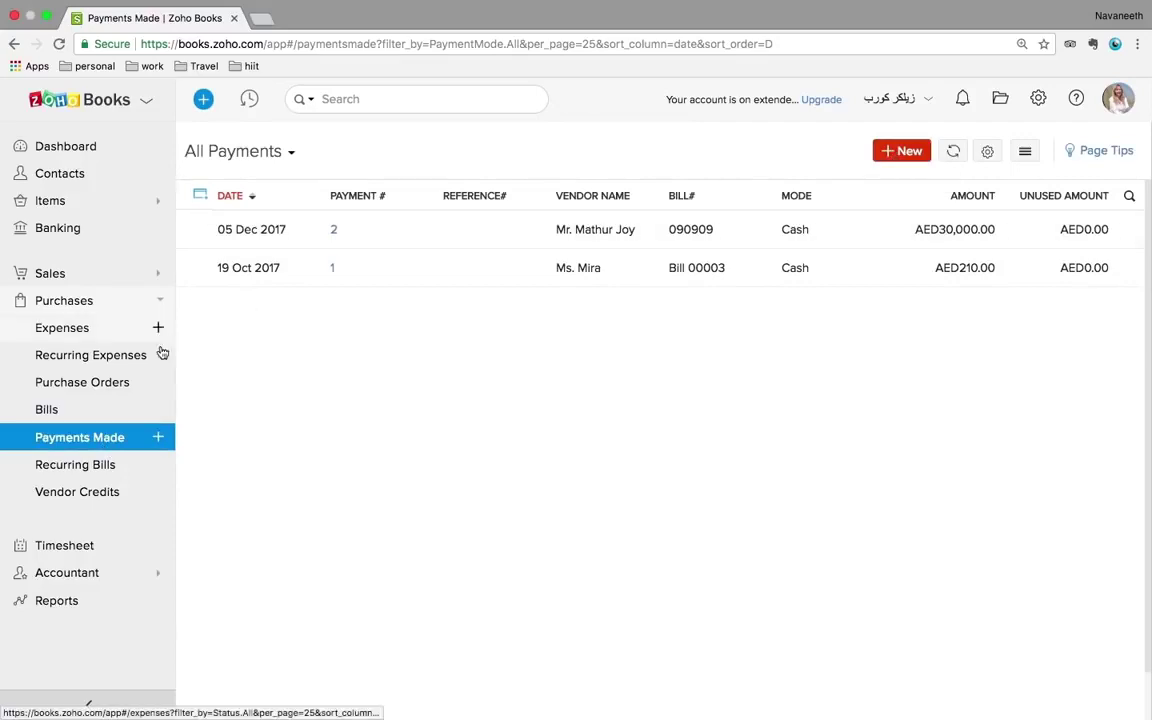
{"action": "left_click", "coordinate": [50, 410]}
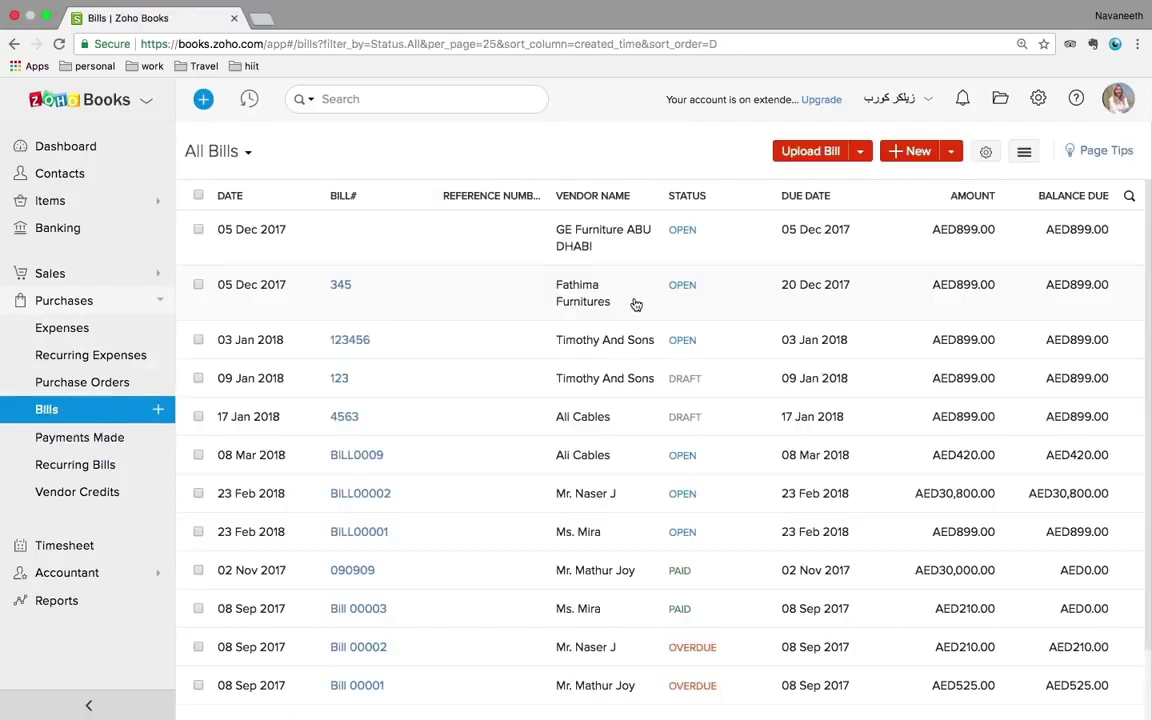
{"action": "left_click", "coordinate": [594, 250]}
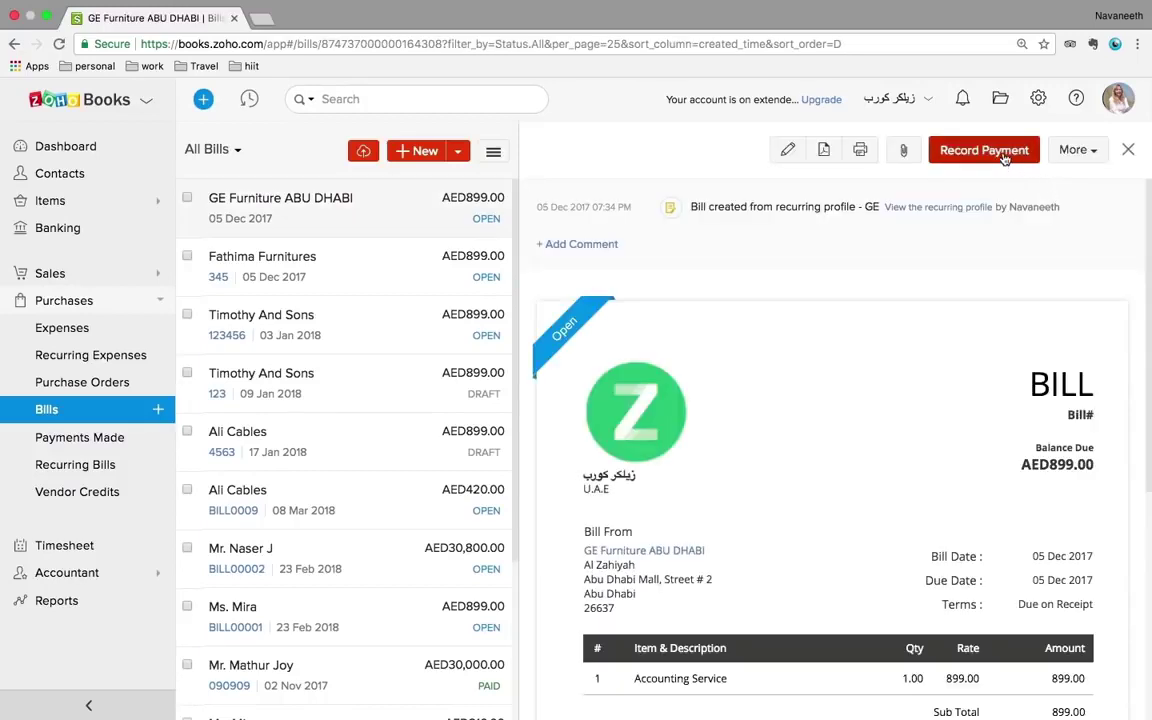
- Open Recurring Bills and check its sort, import and export options
{"action": "left_click", "coordinate": [75, 466]}
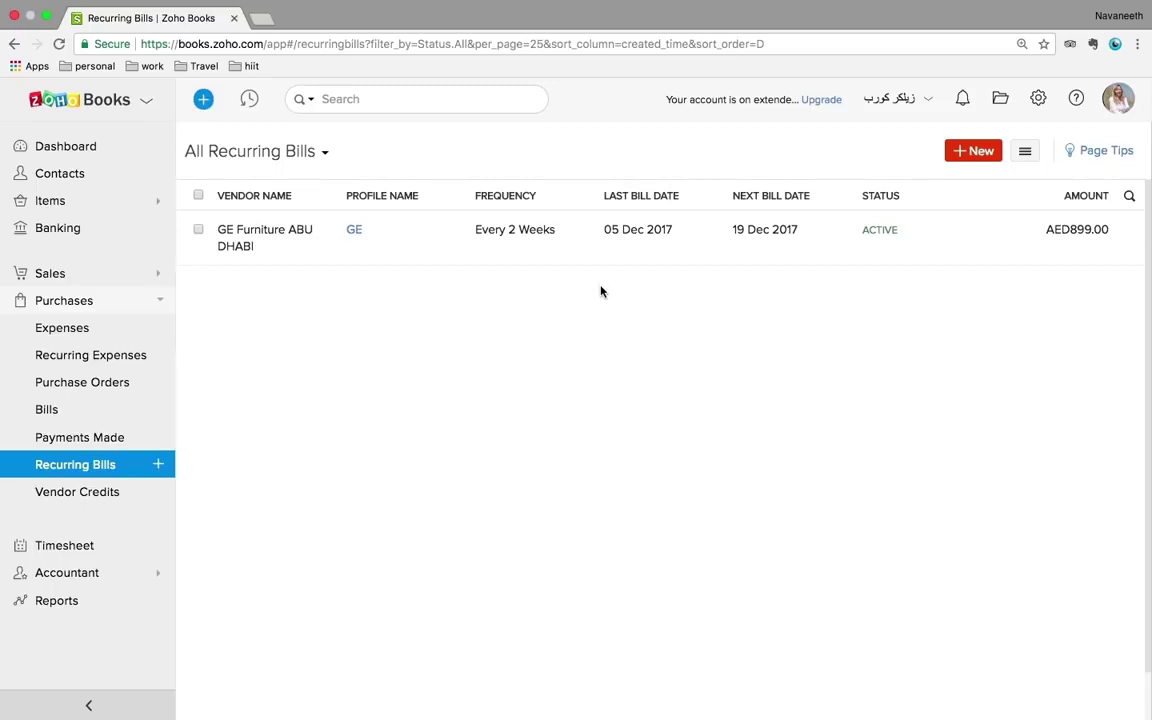
{"action": "left_click", "coordinate": [1026, 155]}
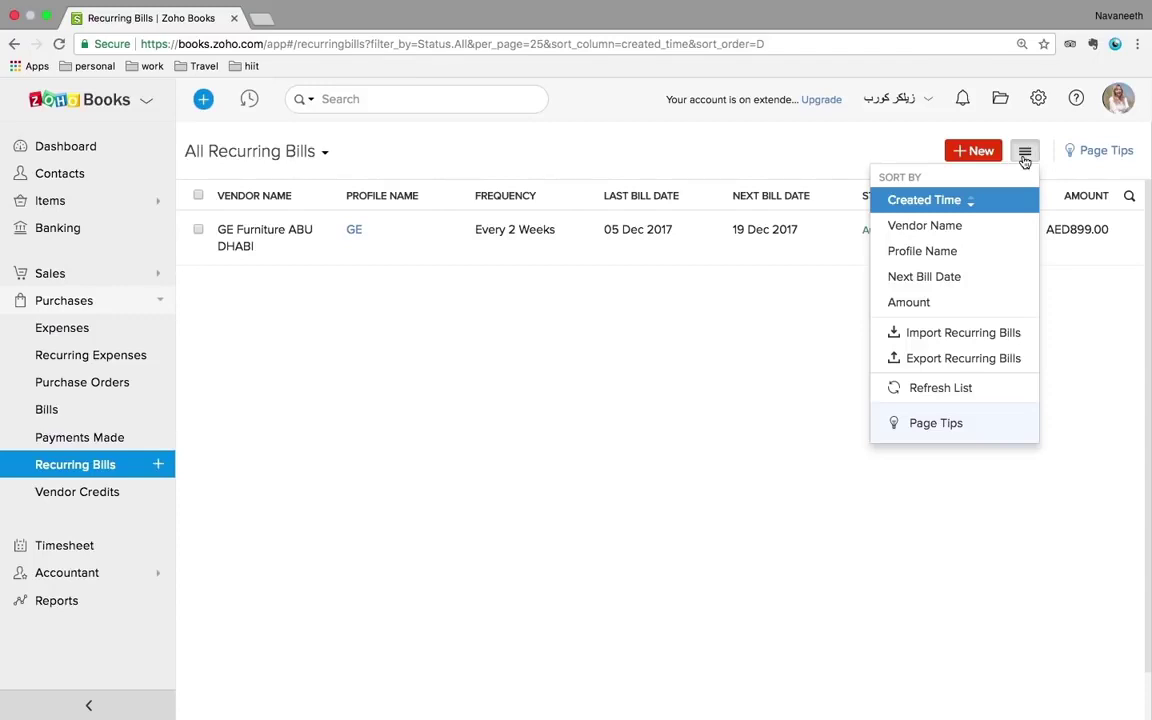
{"action": "left_click", "coordinate": [481, 388]}
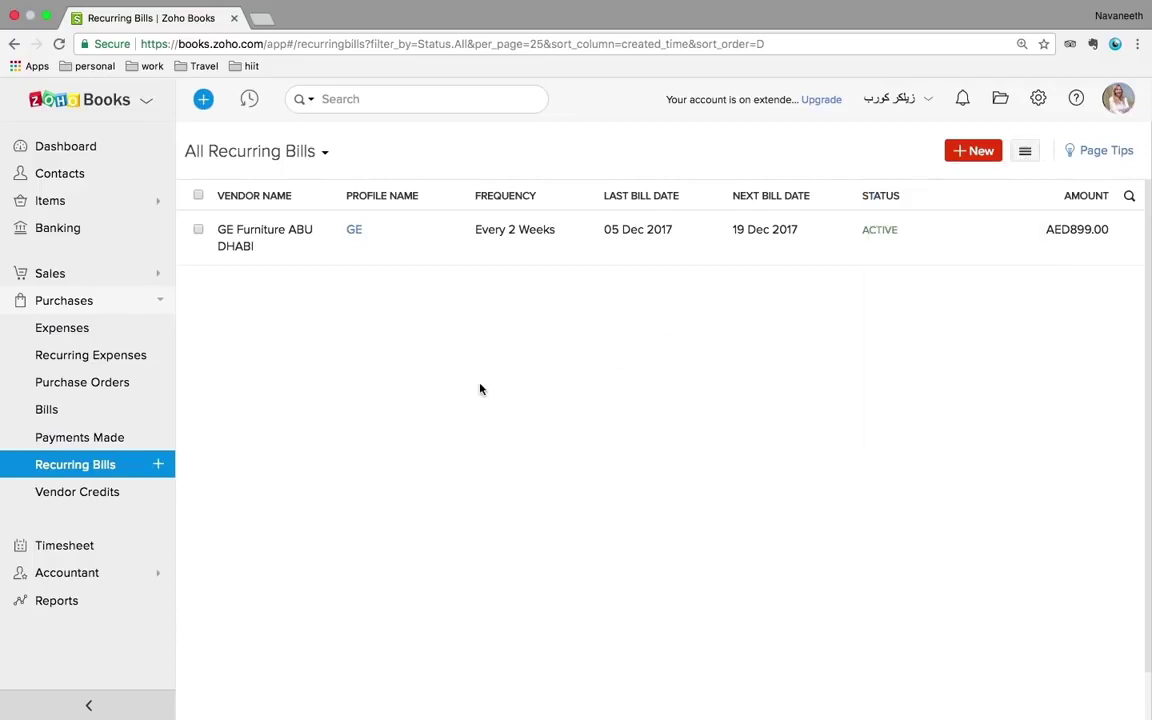
- Check the bills list's sort/import/export options and filters, then open Vendor Credits
{"action": "left_click", "coordinate": [69, 416]}
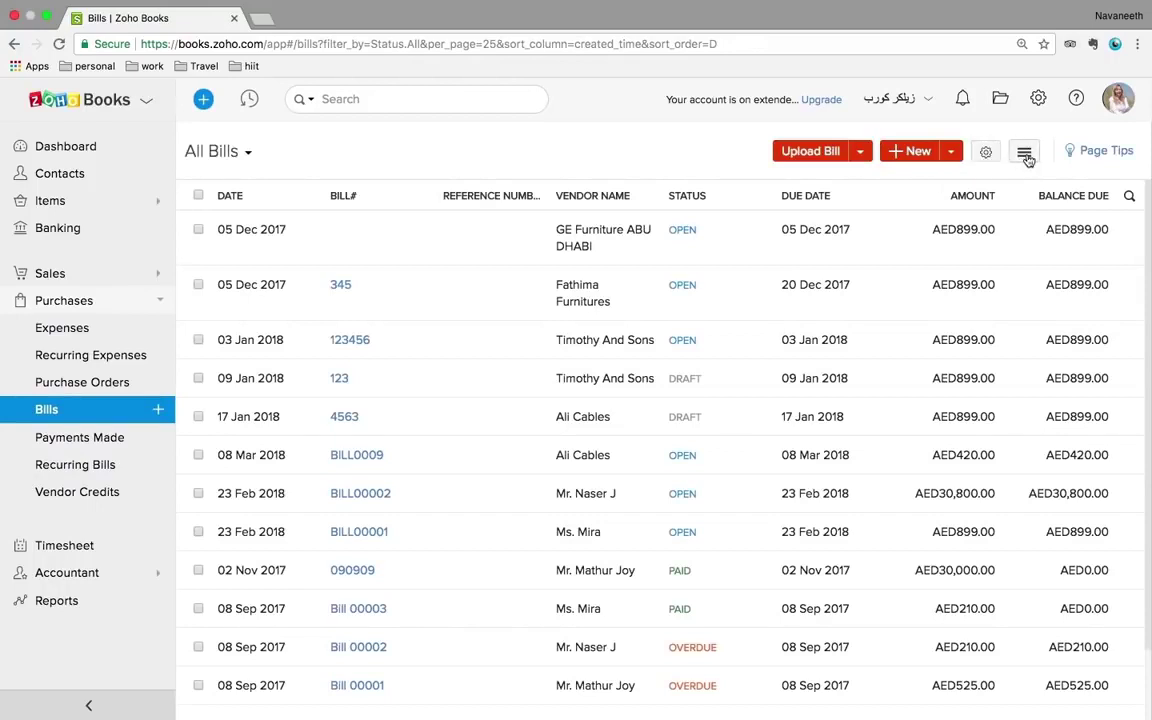
{"action": "left_click", "coordinate": [1025, 155]}
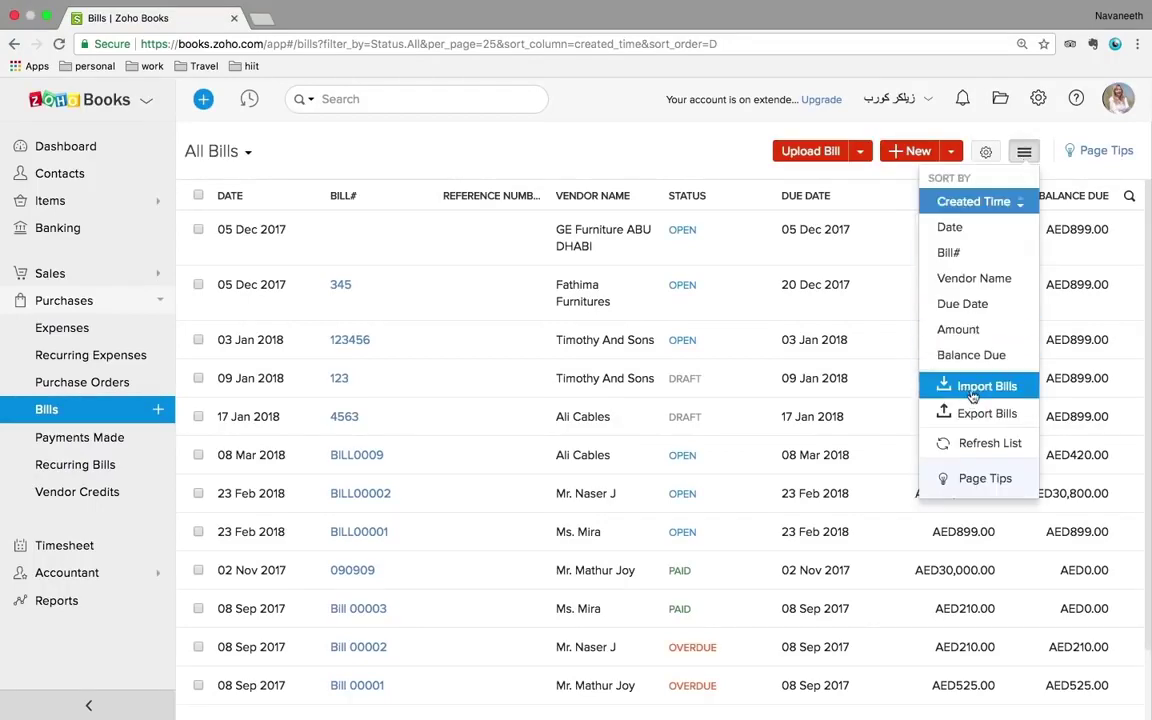
{"action": "left_click", "coordinate": [684, 163]}
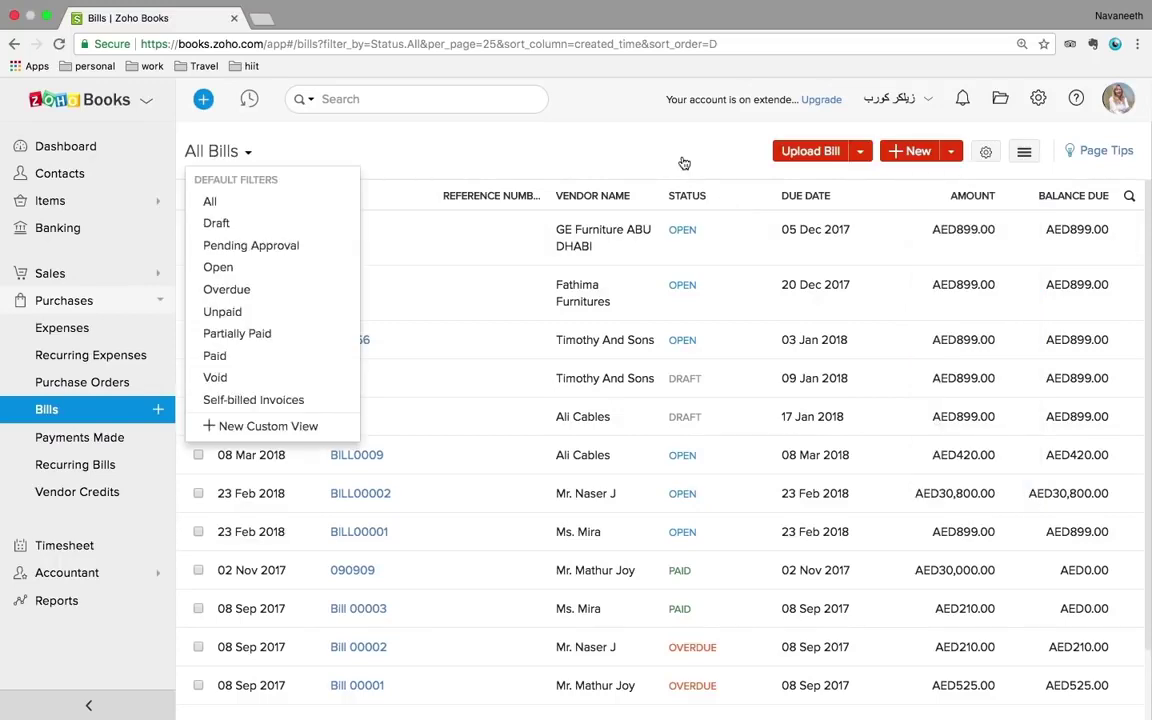
{"action": "left_click", "coordinate": [720, 139]}
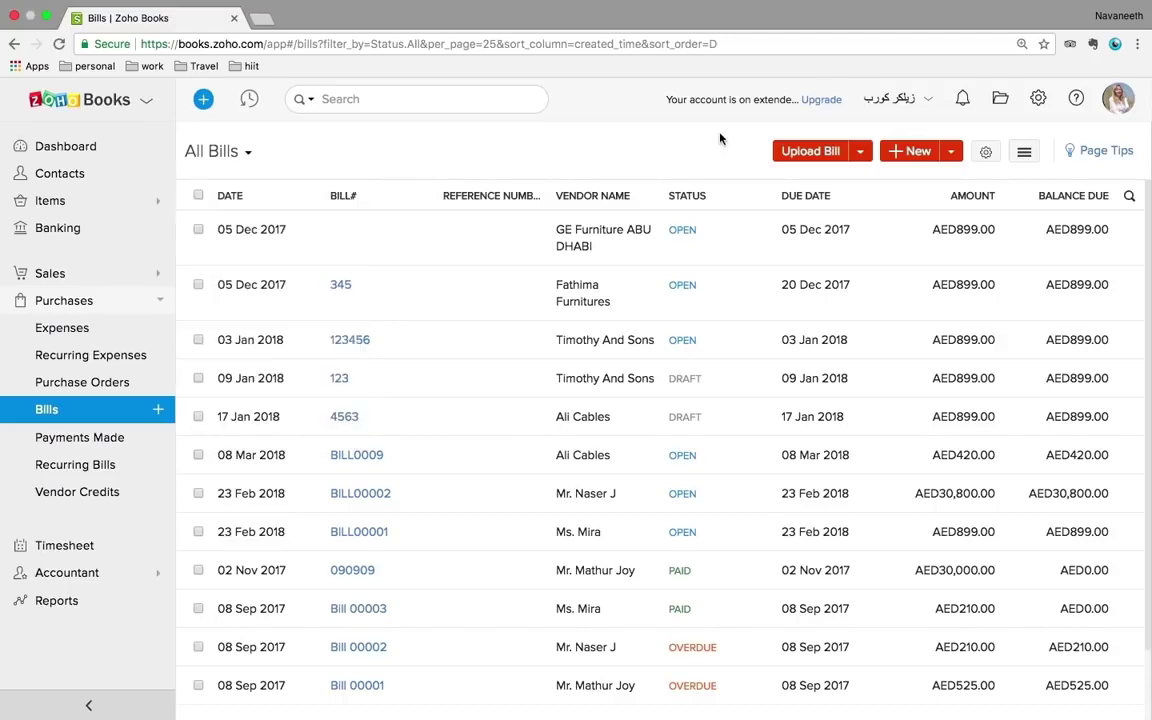
{"action": "left_click", "coordinate": [74, 500]}
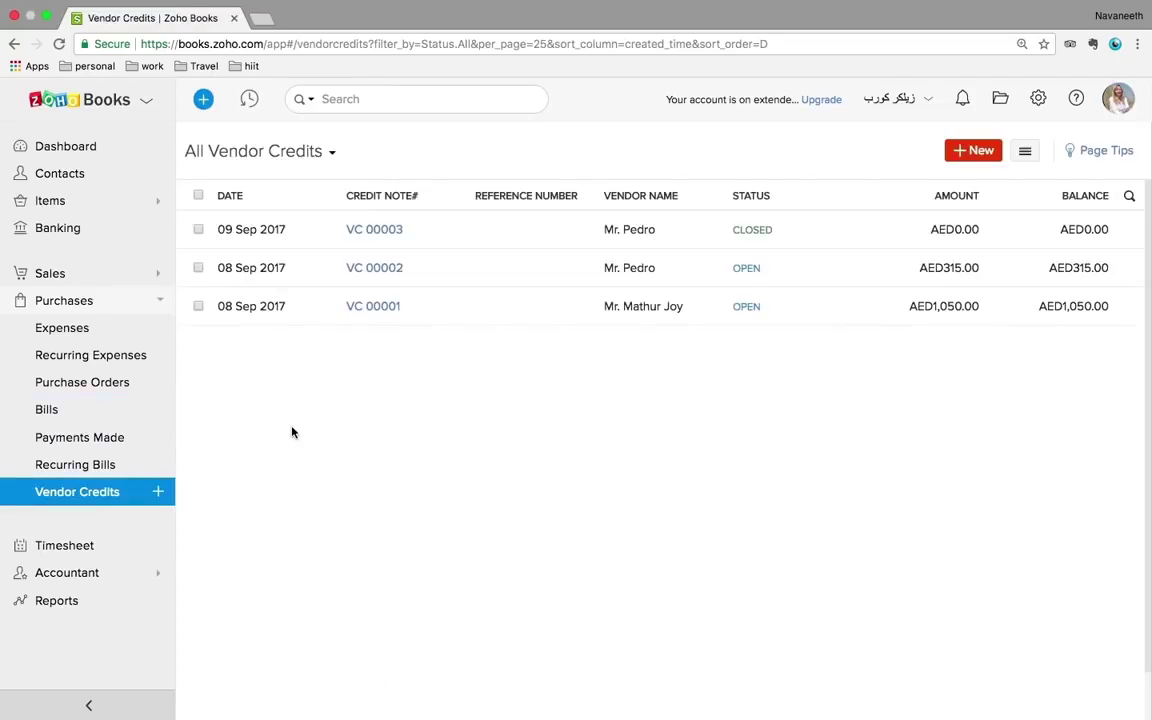
- Review closed vendor credit VC 00003
{"action": "left_click", "coordinate": [457, 216]}
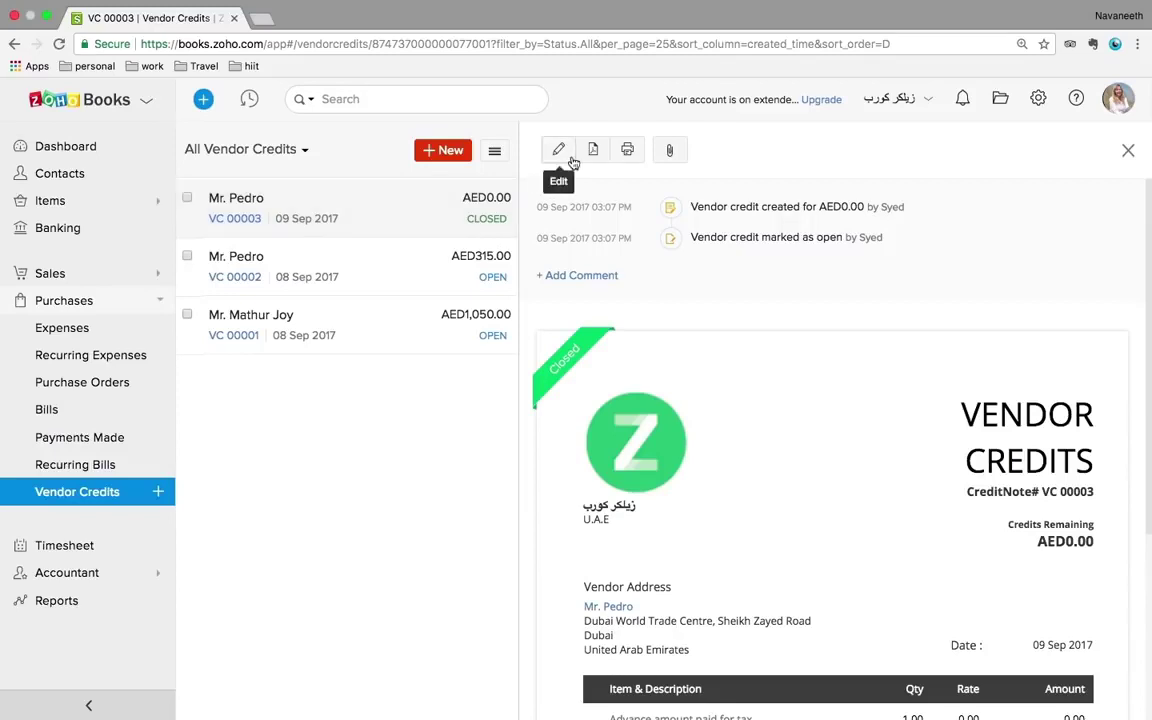
{"action": "scroll", "coordinate": [671, 324], "scroll_direction": "down", "scroll_amount": 2}
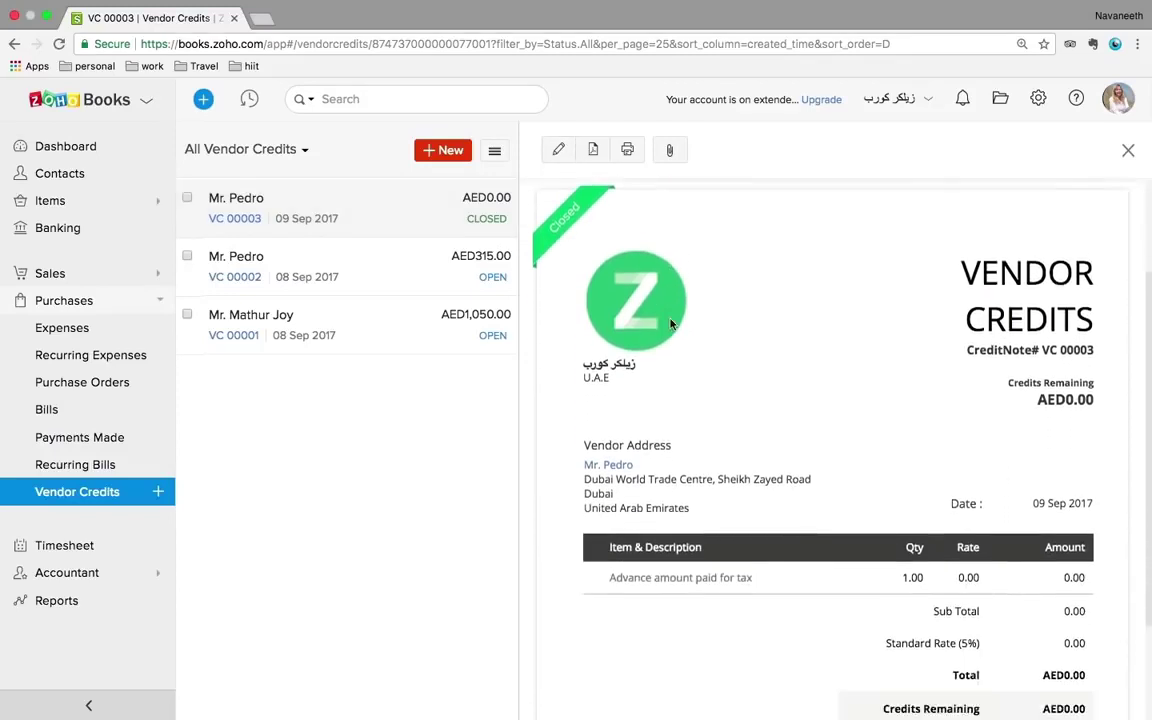
{"action": "scroll", "coordinate": [671, 330], "scroll_direction": "up", "scroll_amount": 2}
- Review vendor credit VC 00002 and its Customize and More action menus
{"action": "left_click", "coordinate": [391, 275]}
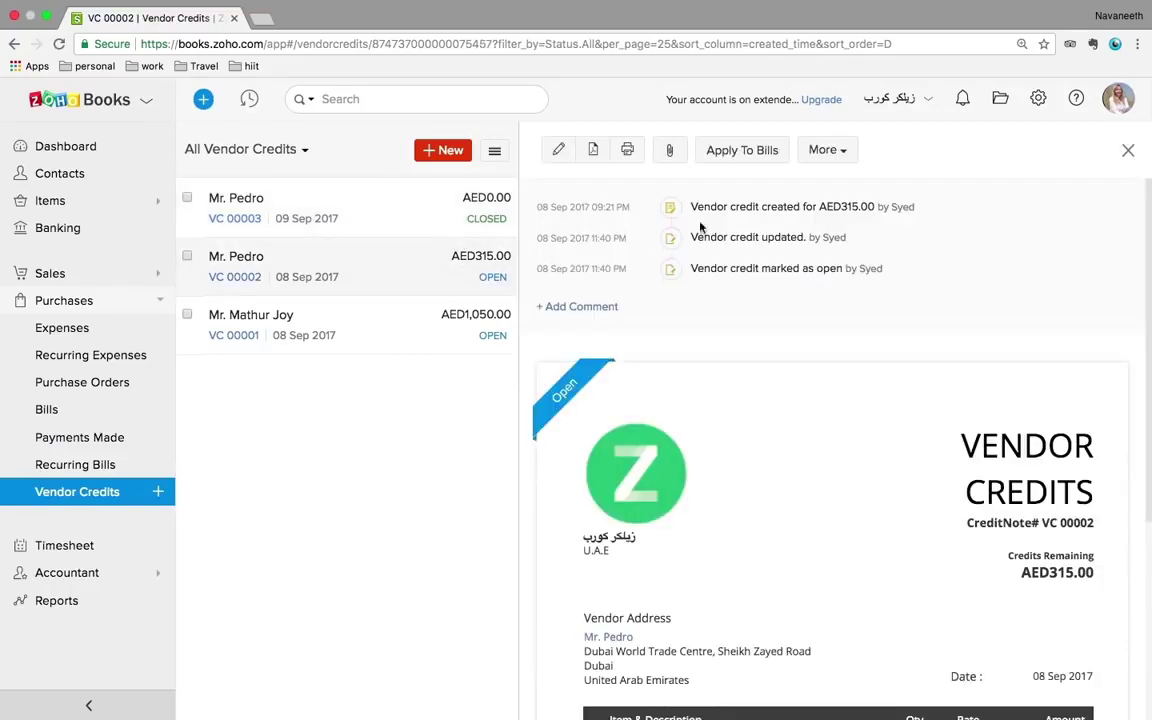
{"action": "scroll", "coordinate": [794, 377], "scroll_direction": "down", "scroll_amount": 5}
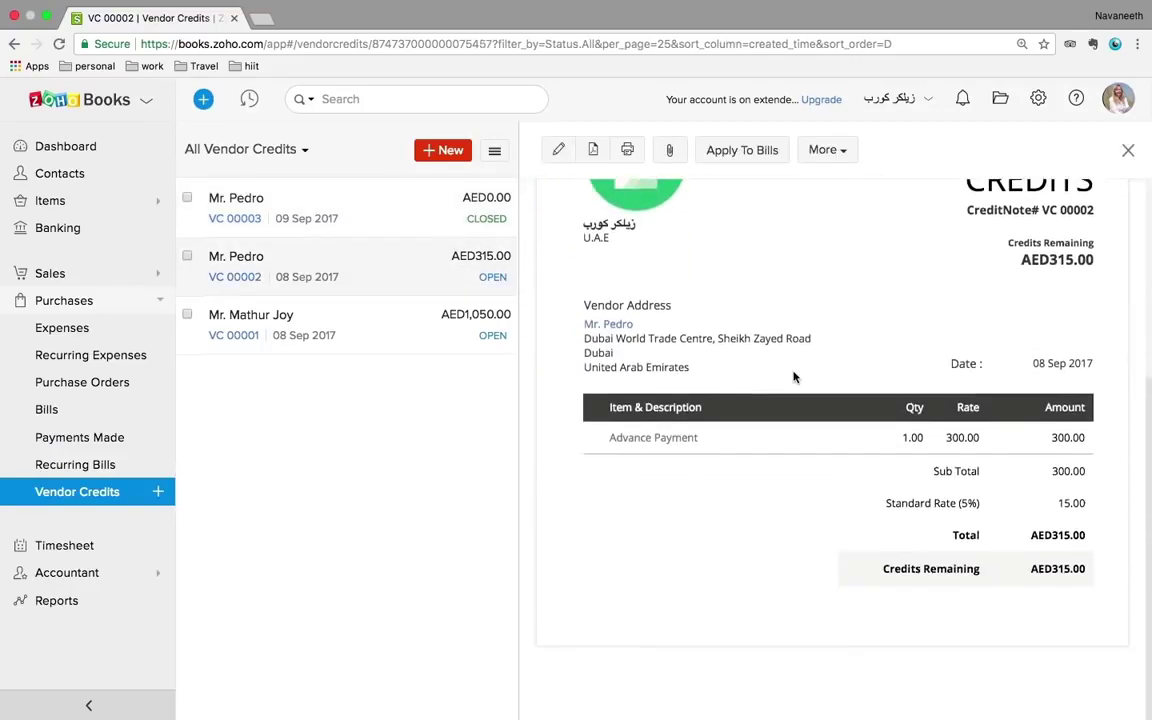
{"action": "scroll", "coordinate": [792, 378], "scroll_direction": "up", "scroll_amount": 5}
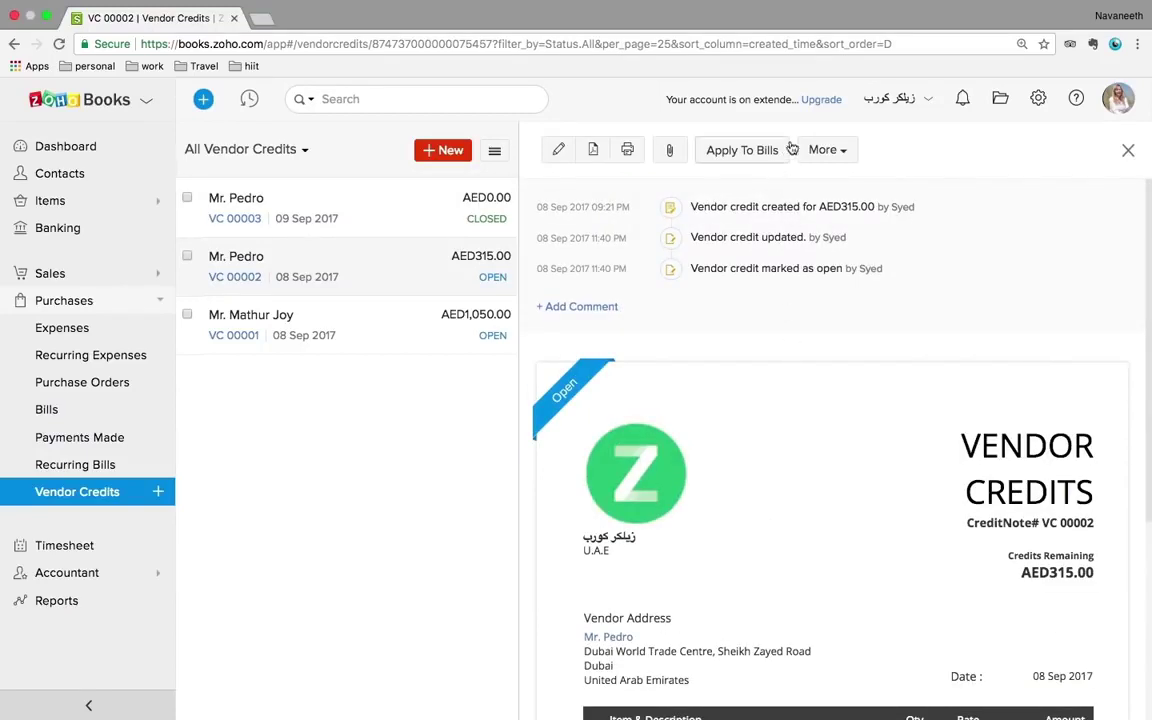
{"action": "left_click", "coordinate": [1068, 386]}
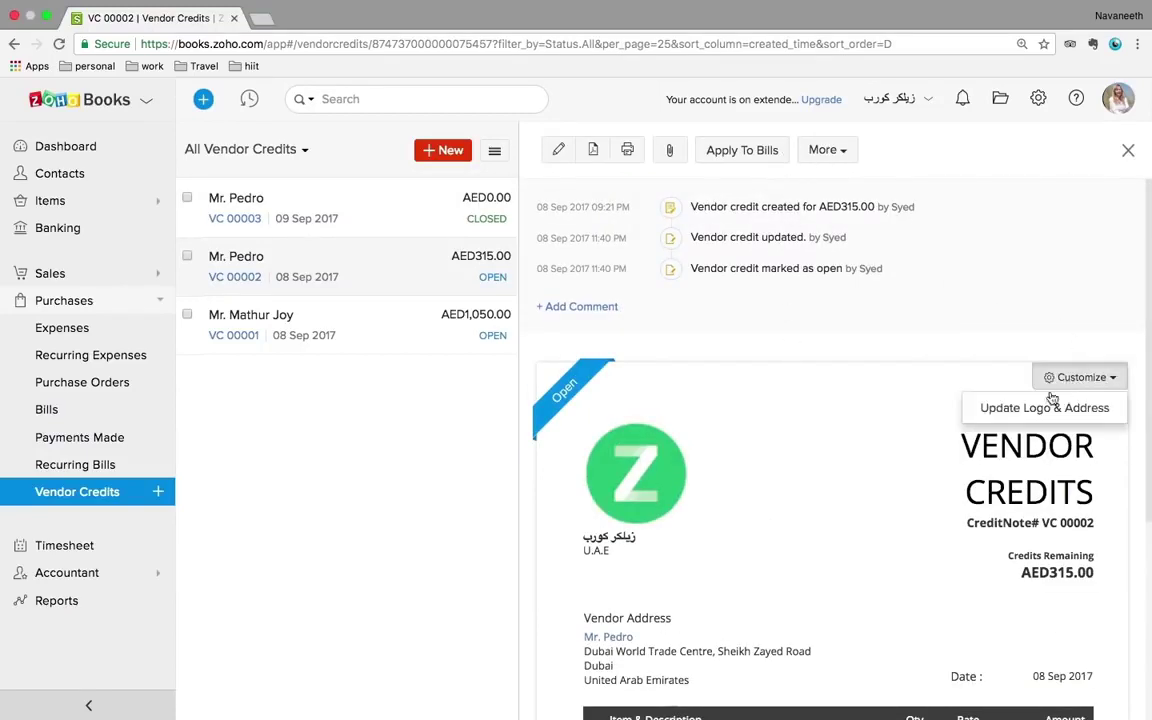
{"action": "left_click", "coordinate": [830, 150]}
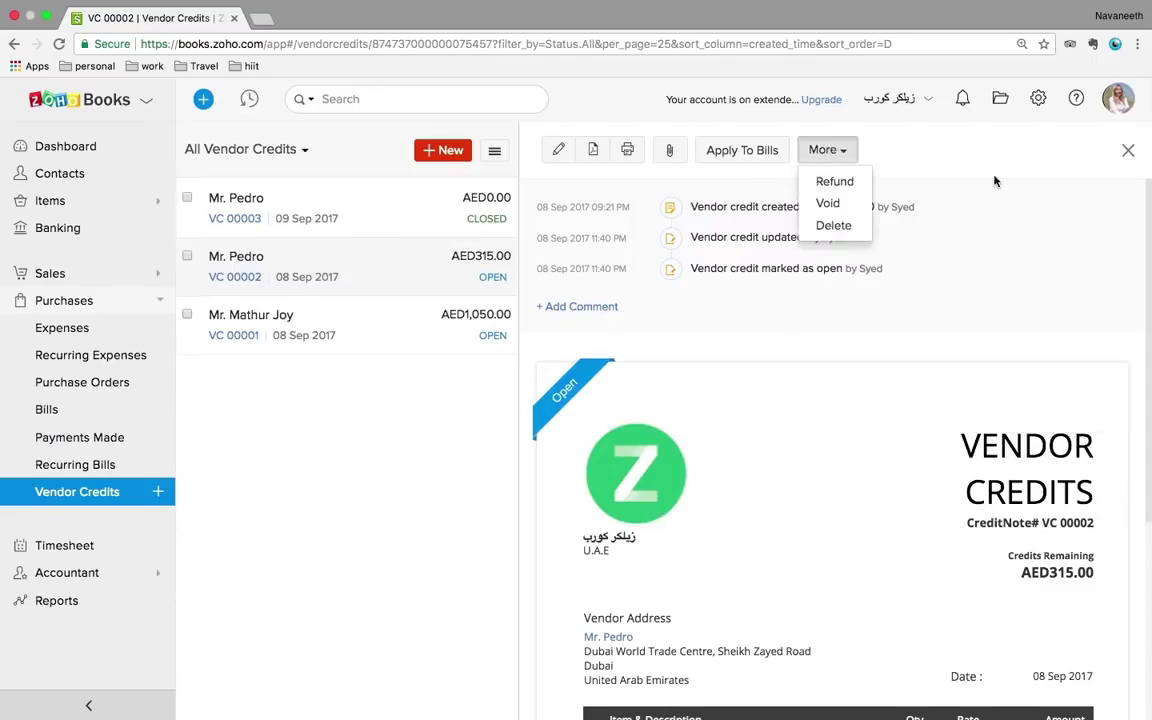
{"action": "left_click", "coordinate": [951, 162]}
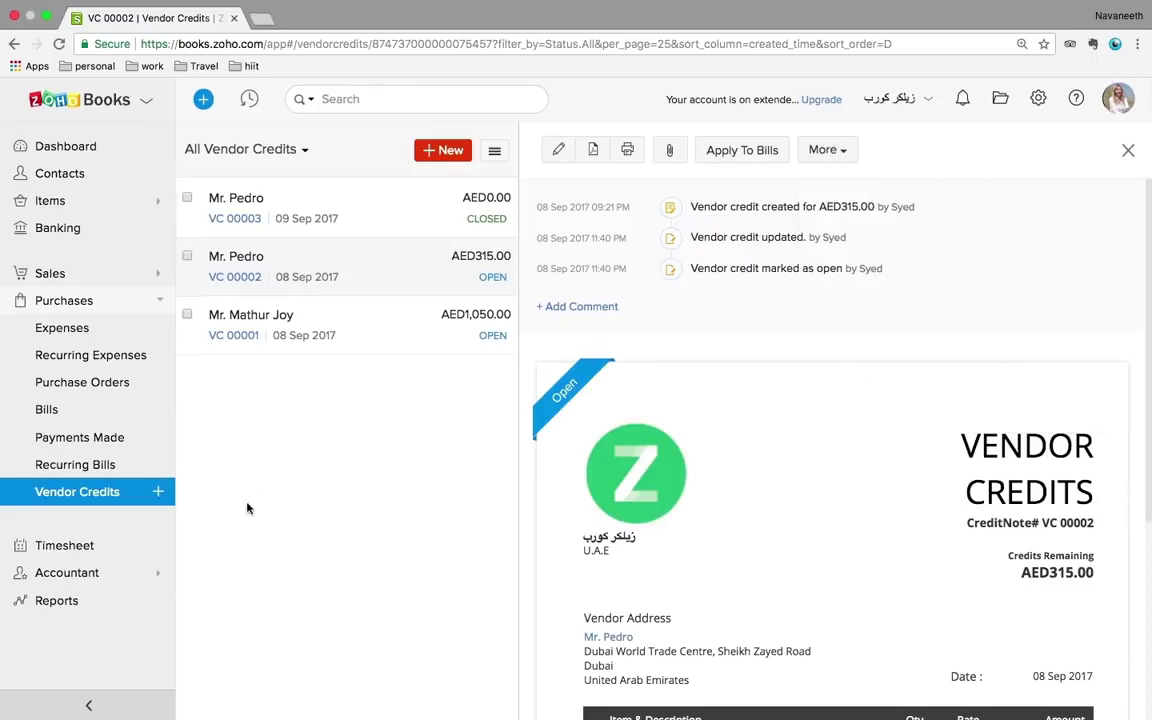
- Start project 'sample' for Globex Corporation, billed Based on Task Hours, and begin a task rate
{"action": "left_click", "coordinate": [72, 547]}
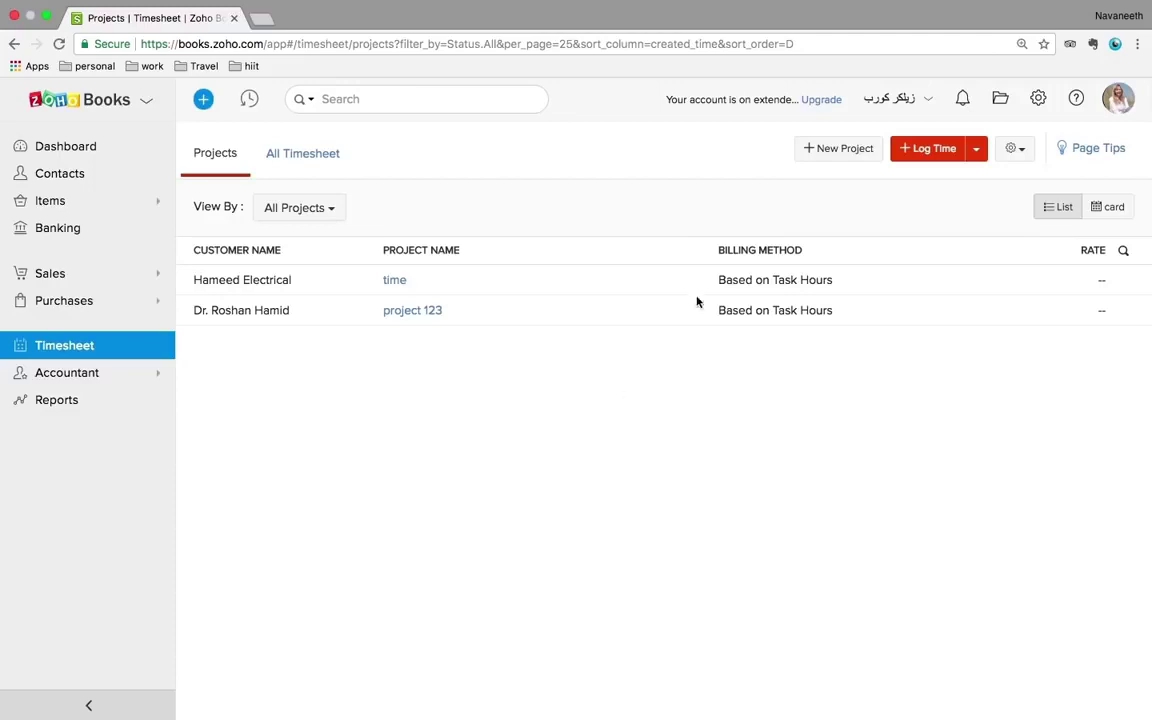
{"action": "left_click", "coordinate": [837, 154]}
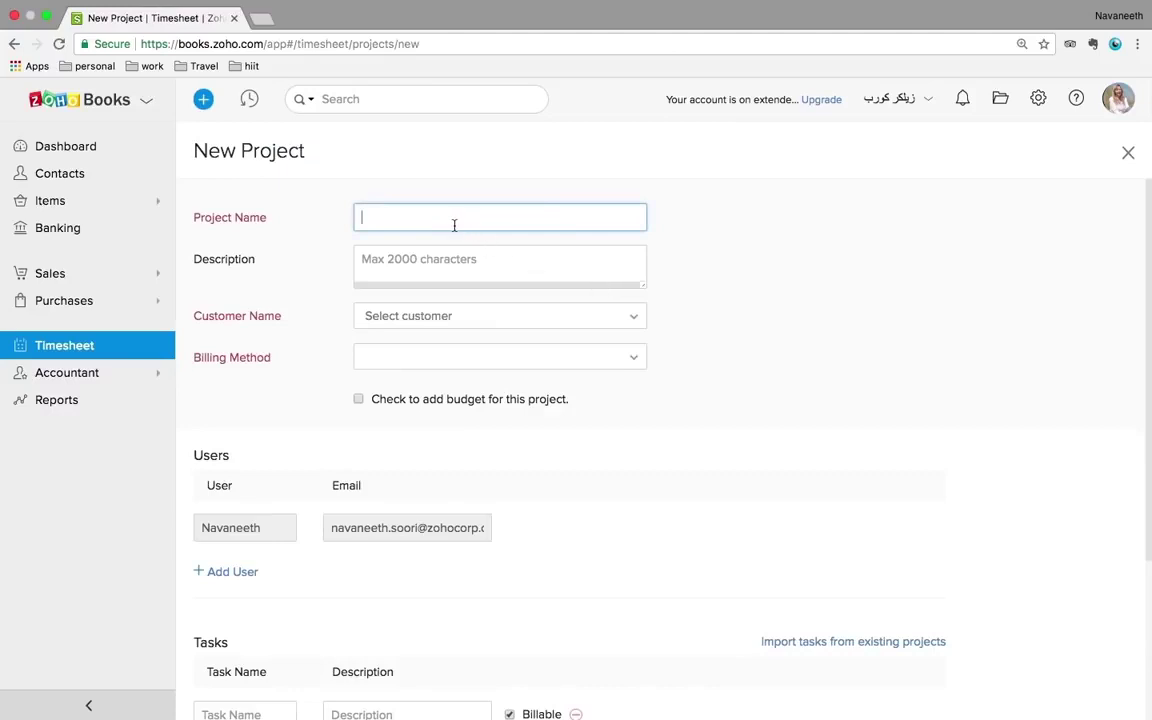
{"action": "type", "text": "sample"}
{"action": "left_click", "coordinate": [443, 318]}
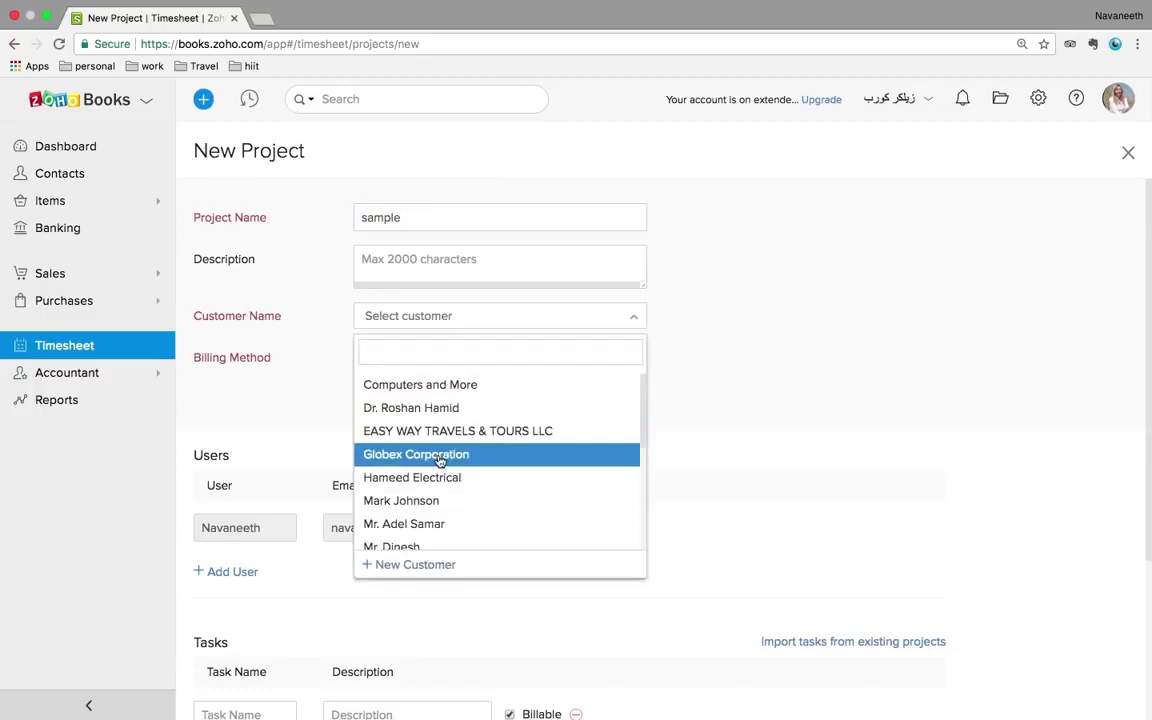
{"action": "left_click", "coordinate": [442, 454]}
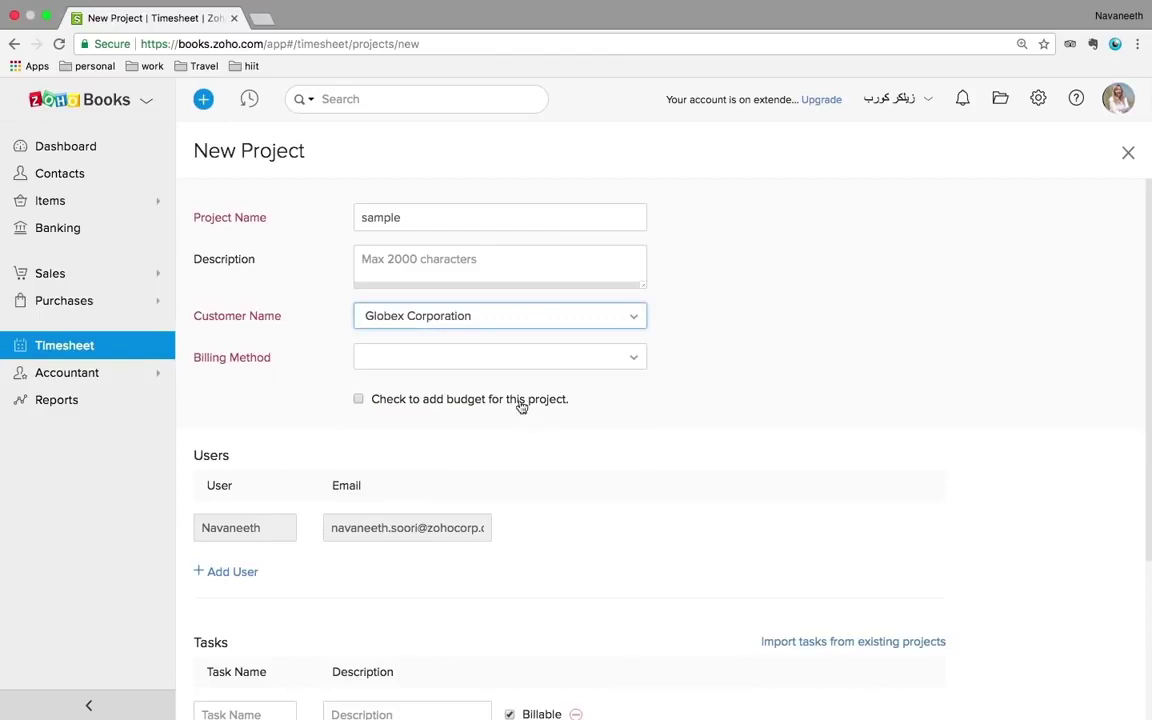
{"action": "left_click", "coordinate": [483, 365]}
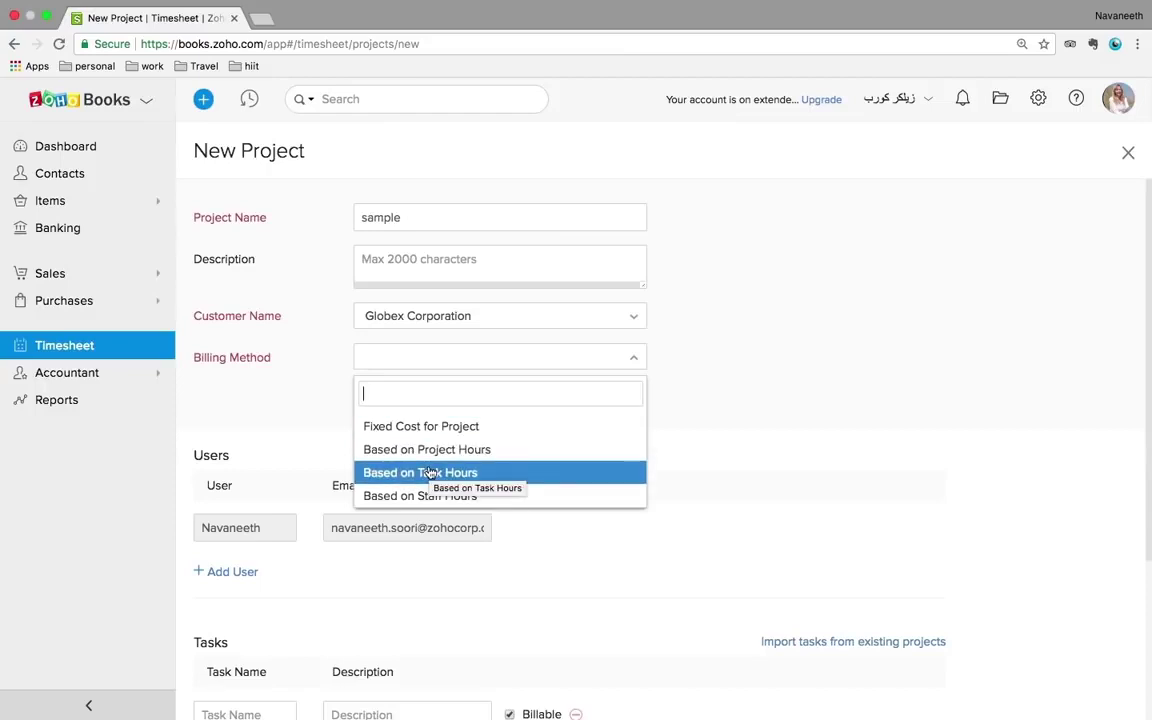
{"action": "left_click", "coordinate": [428, 472]}
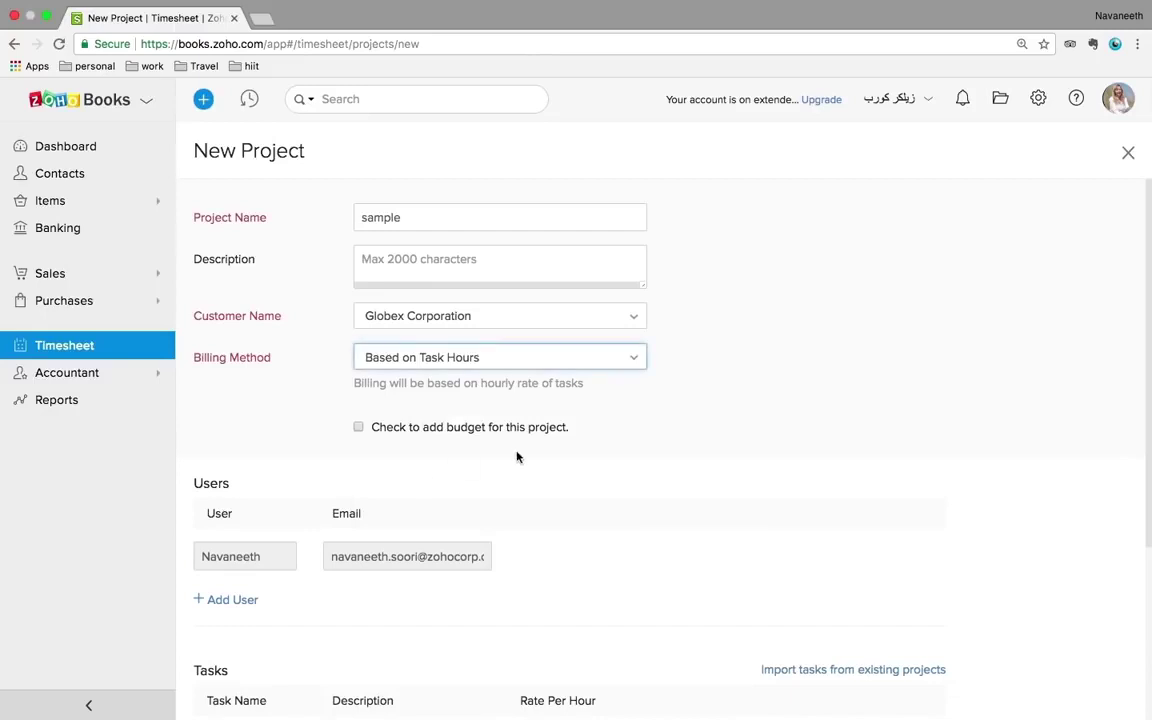
{"action": "scroll", "coordinate": [605, 454], "scroll_direction": "down", "scroll_amount": 3}
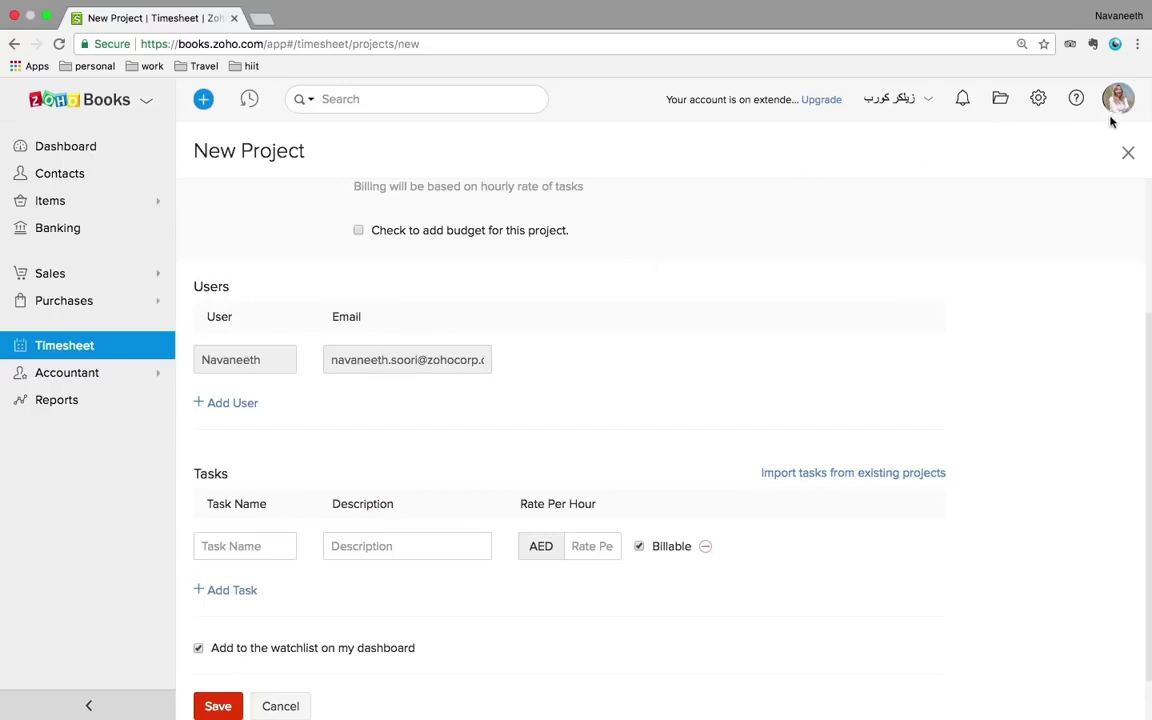
{"action": "scroll", "coordinate": [506, 470], "scroll_direction": "down", "scroll_amount": 2}
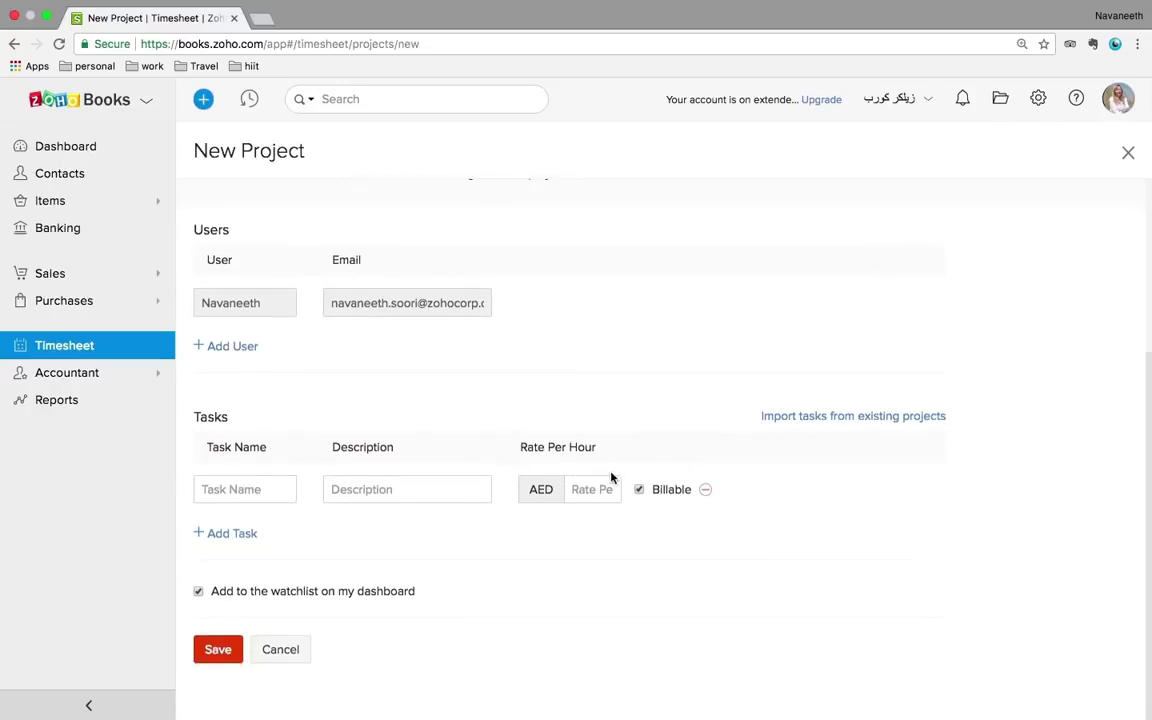
{"action": "left_click", "coordinate": [590, 492]}
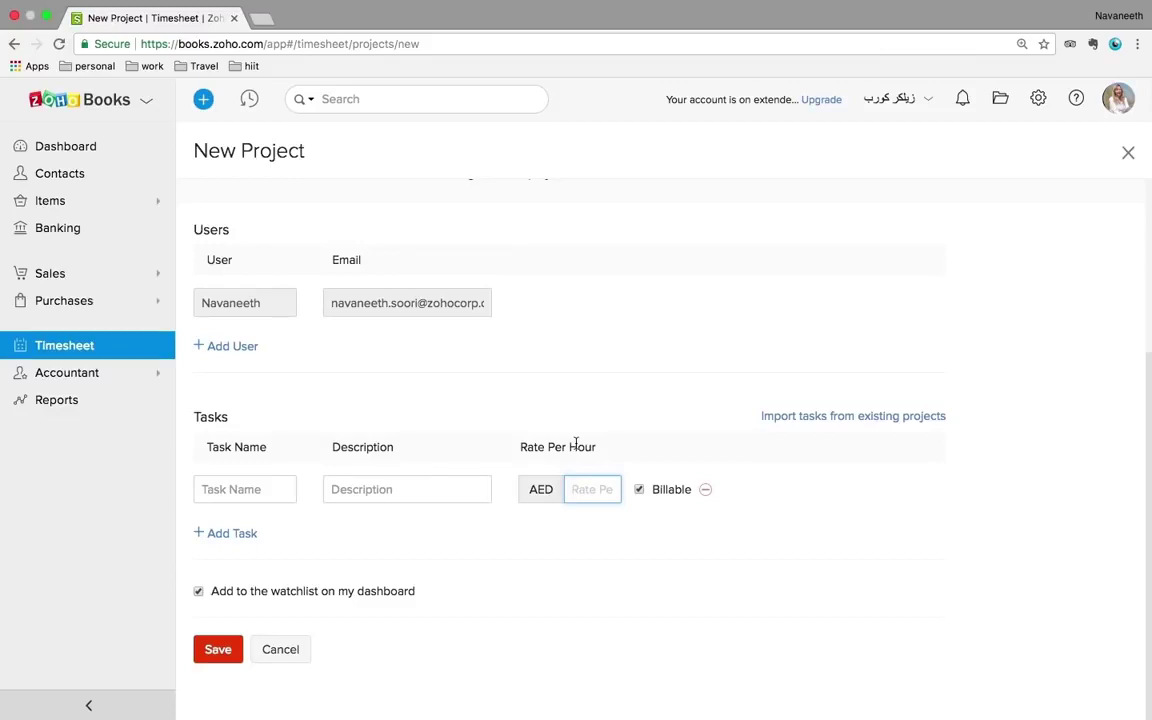
- Scroll the dashboard's receivables, payables and cash flow, then check the 3 Uncategorized Transactions
{"action": "left_click", "coordinate": [65, 147]}
{"action": "scroll", "coordinate": [539, 391], "scroll_direction": "down", "scroll_amount": 2}
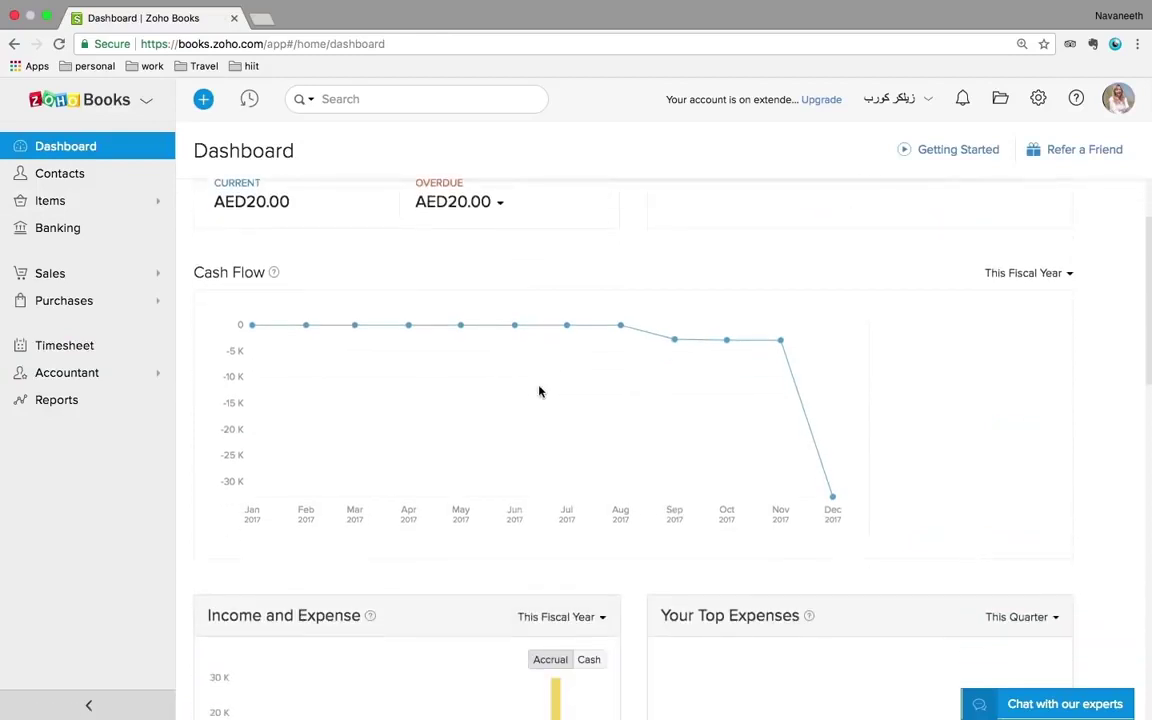
{"action": "scroll", "coordinate": [539, 391], "scroll_direction": "down", "scroll_amount": 7}
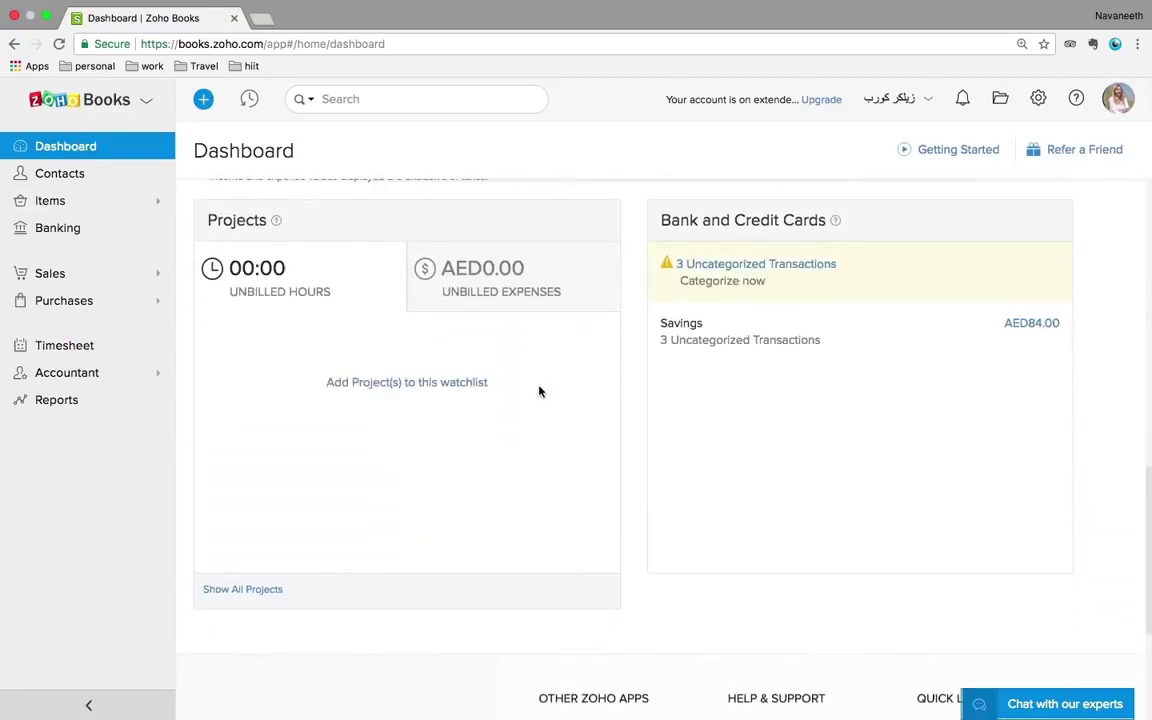
{"action": "scroll", "coordinate": [539, 391], "scroll_direction": "down", "scroll_amount": 2}
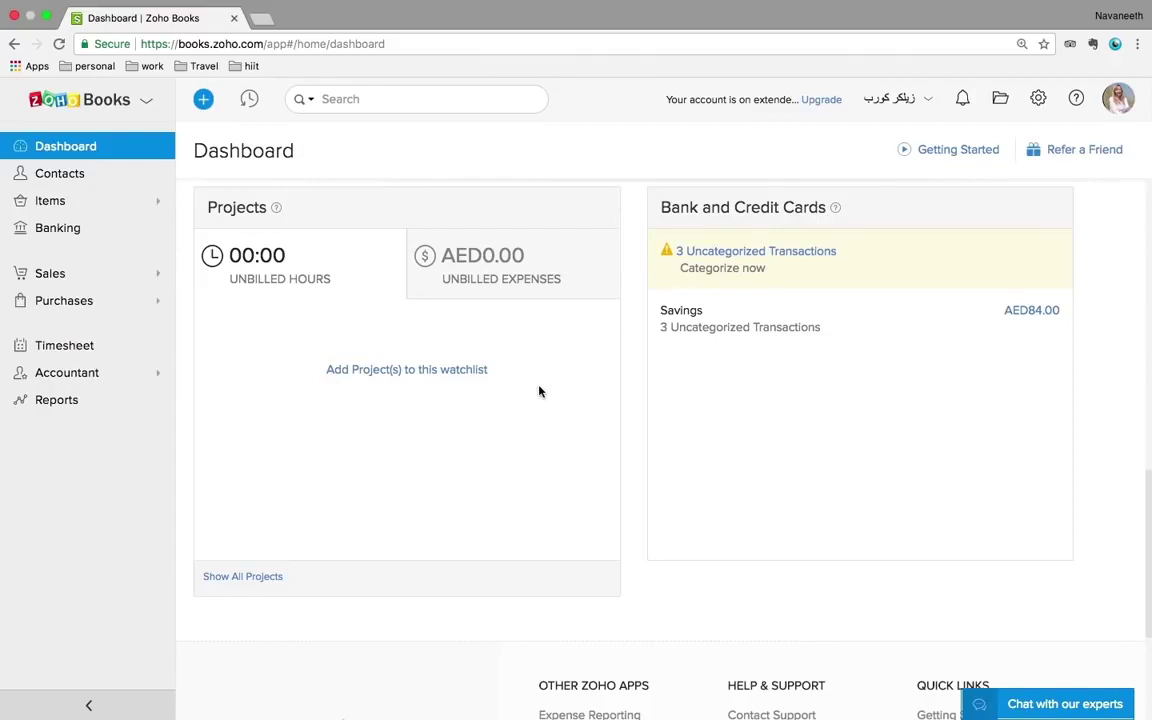
{"action": "scroll", "coordinate": [539, 391], "scroll_direction": "up", "scroll_amount": 5}
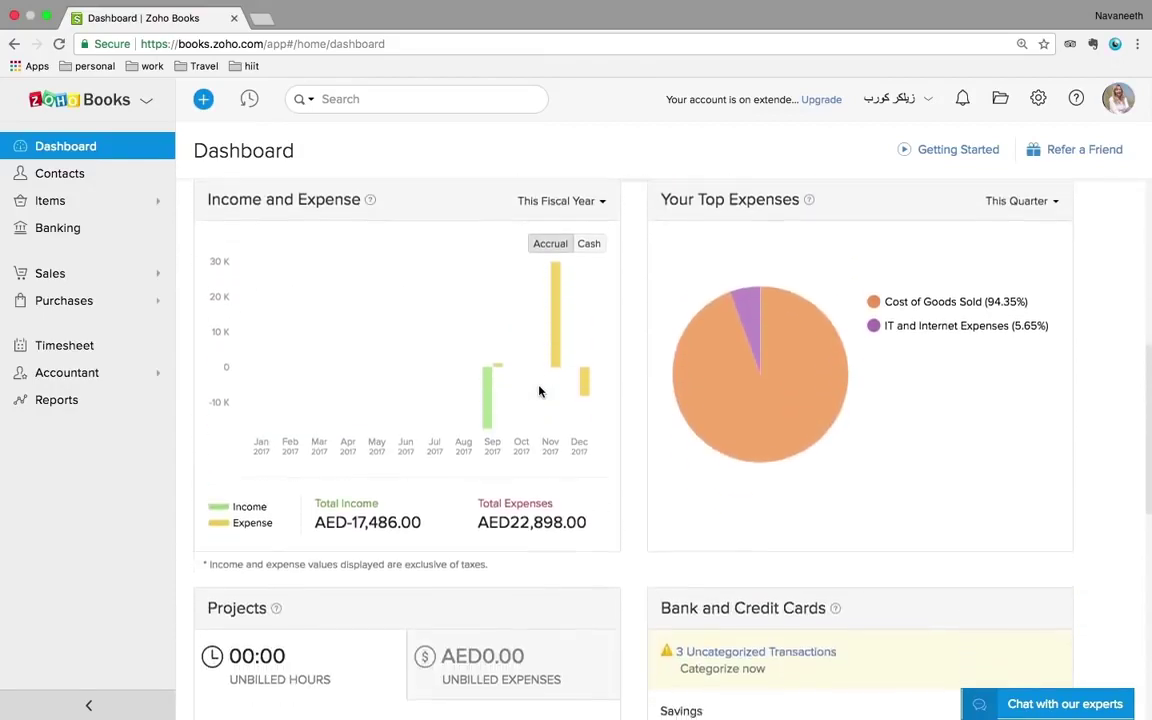
{"action": "scroll", "coordinate": [539, 391], "scroll_direction": "up", "scroll_amount": 4}
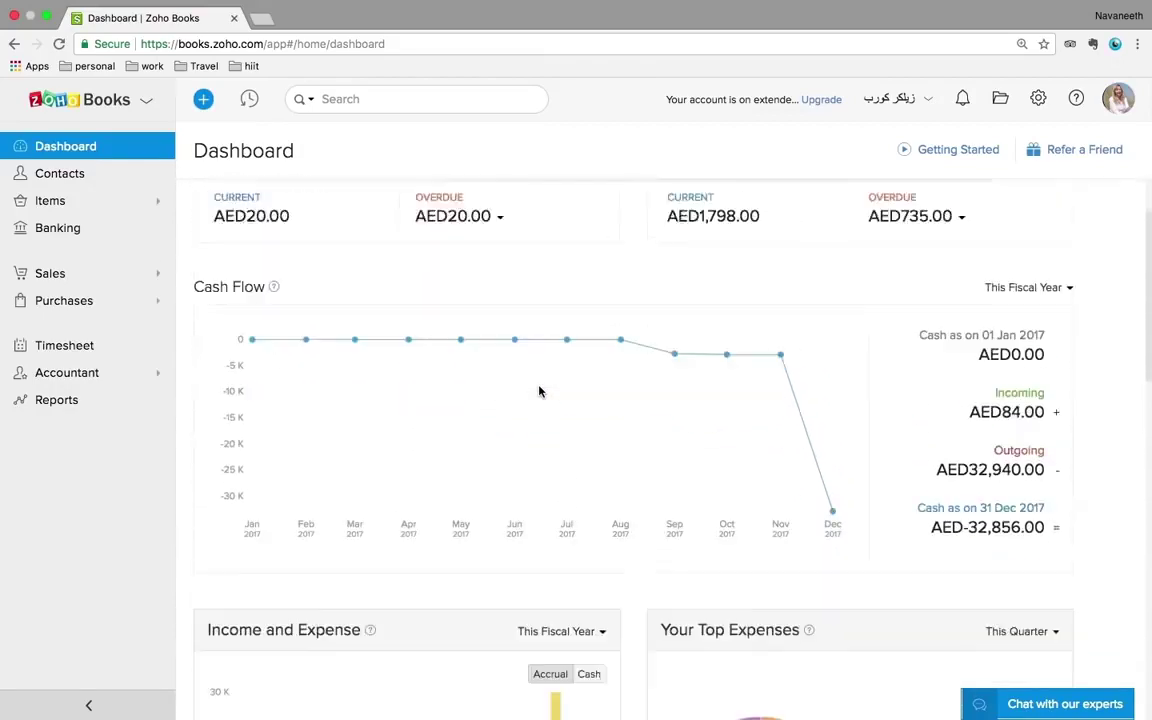
{"action": "scroll", "coordinate": [539, 391], "scroll_direction": "down", "scroll_amount": 8}
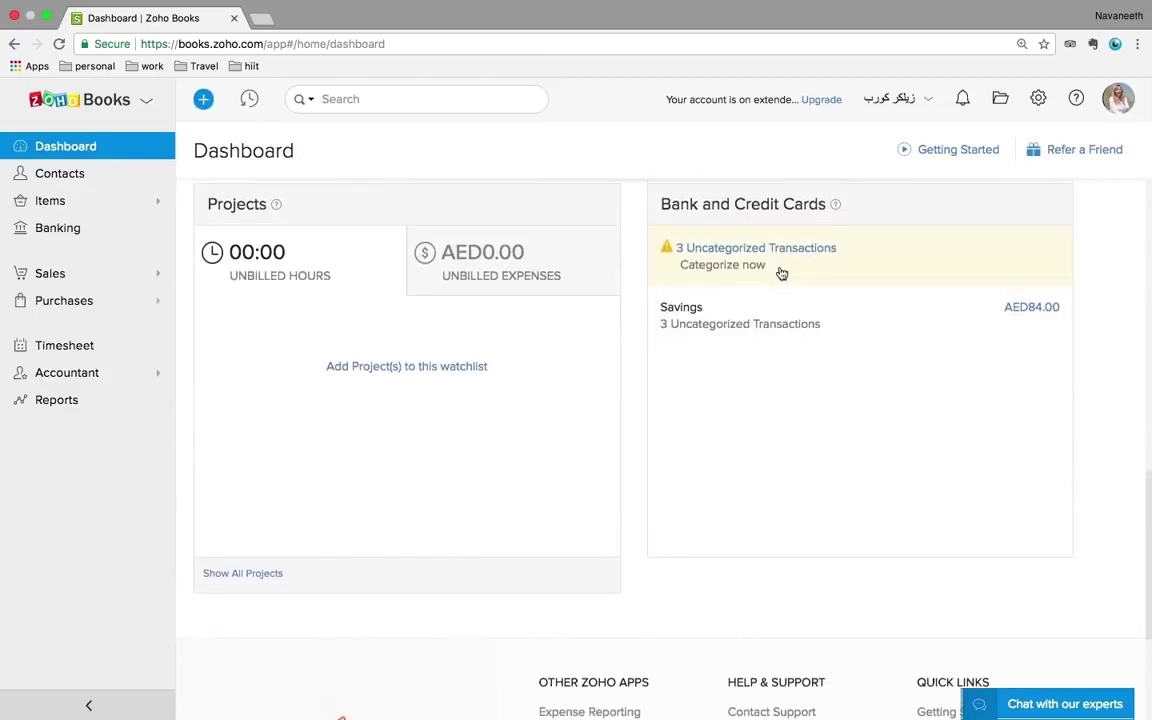
{"action": "left_click", "coordinate": [756, 250]}
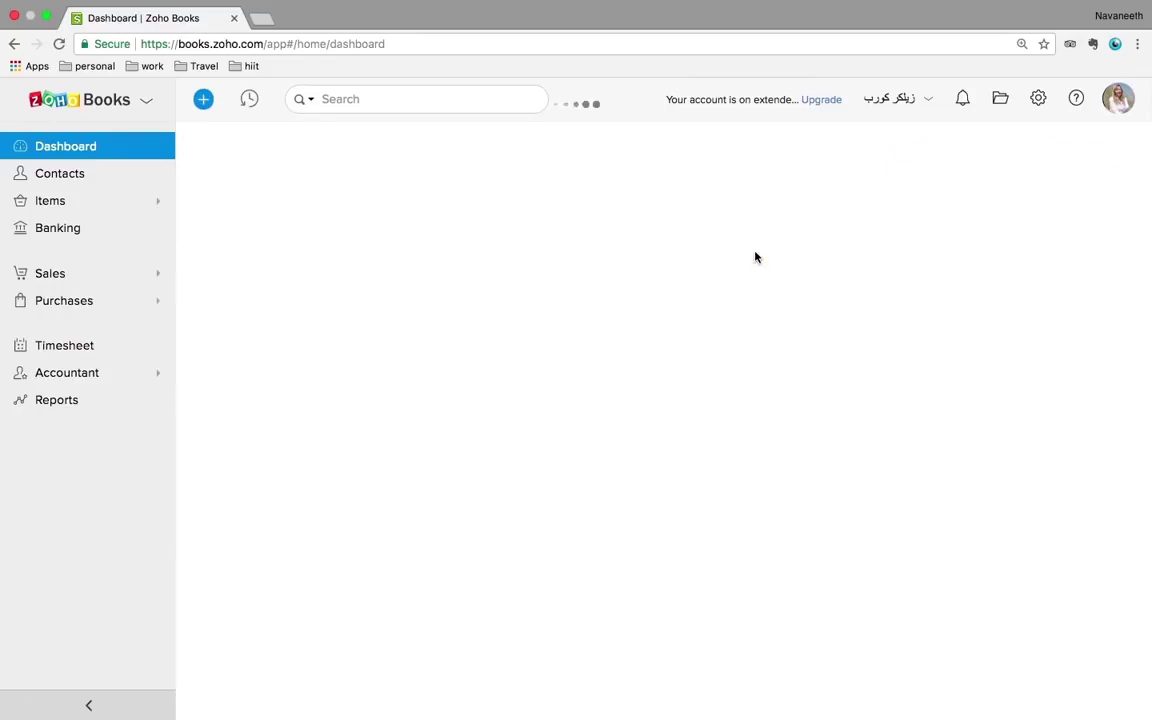
{"action": "left_click", "coordinate": [87, 152]}
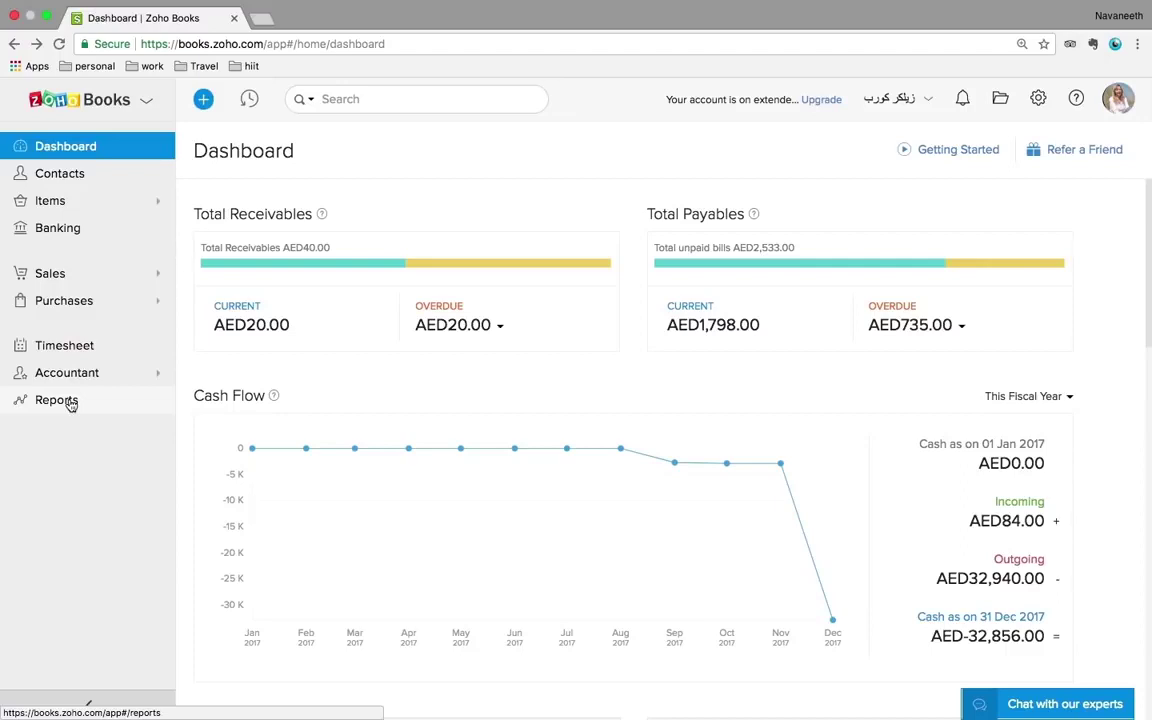
- Open Reports and browse the categories from Business Overview to Taxes
{"action": "left_click", "coordinate": [71, 404]}
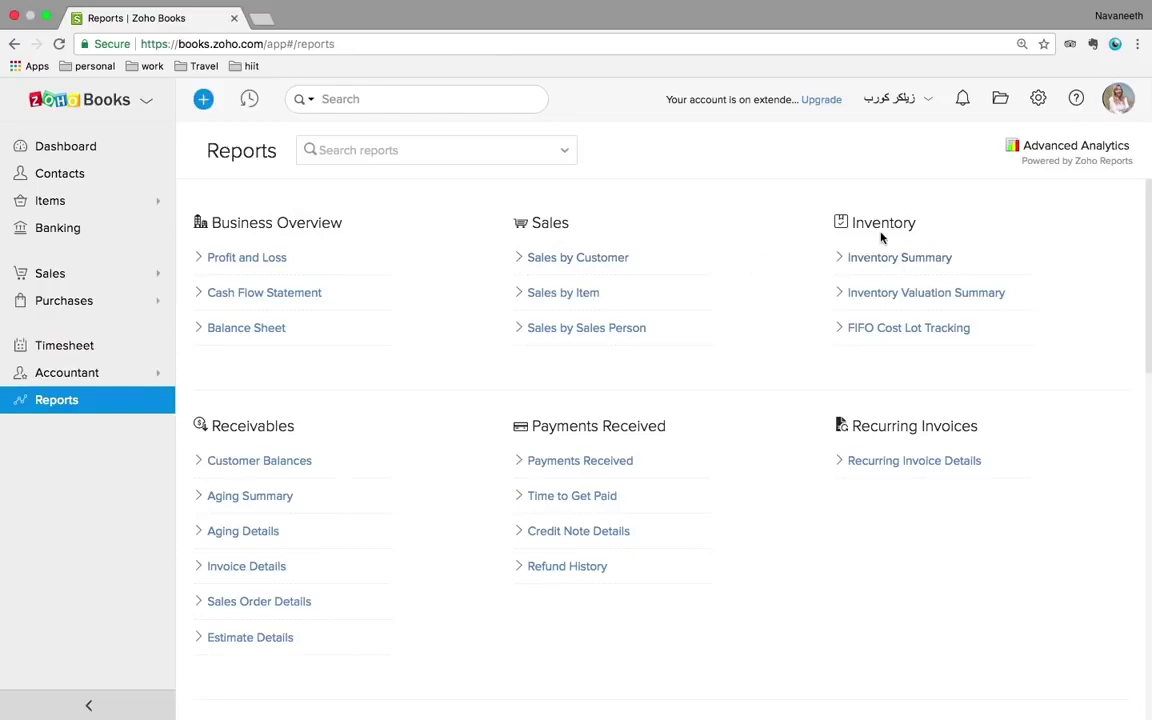
{"action": "scroll", "coordinate": [738, 470], "scroll_direction": "down", "scroll_amount": 5}
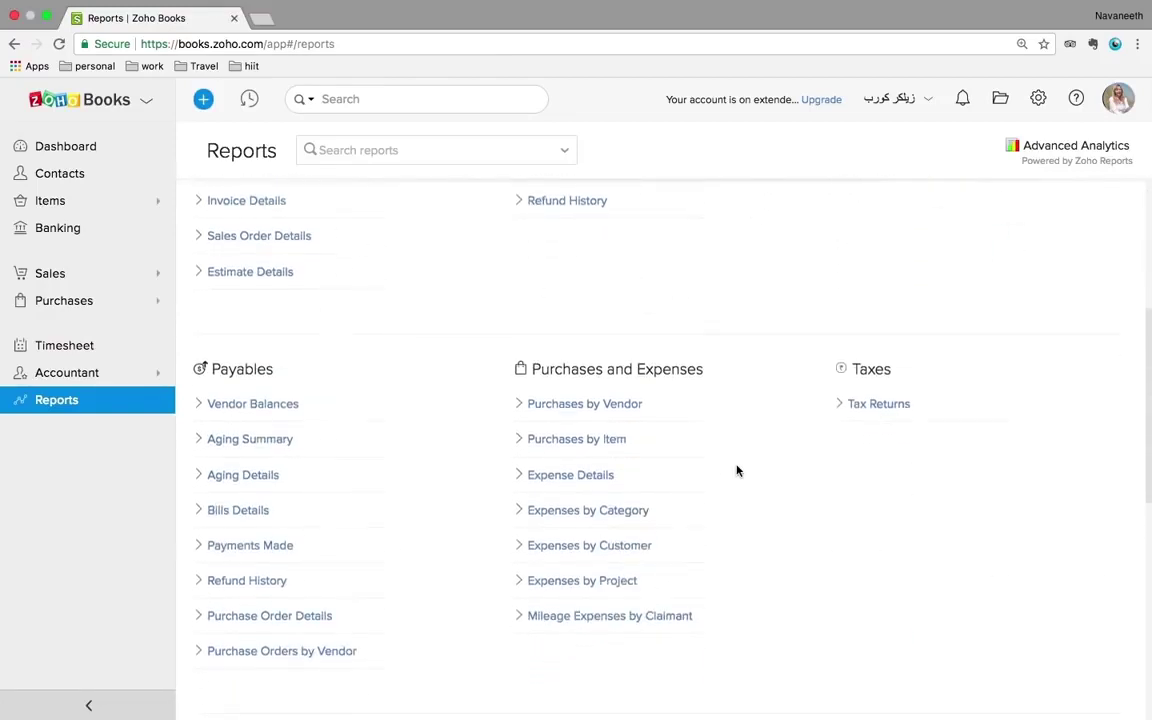
{"action": "scroll", "coordinate": [738, 470], "scroll_direction": "up", "scroll_amount": 5}
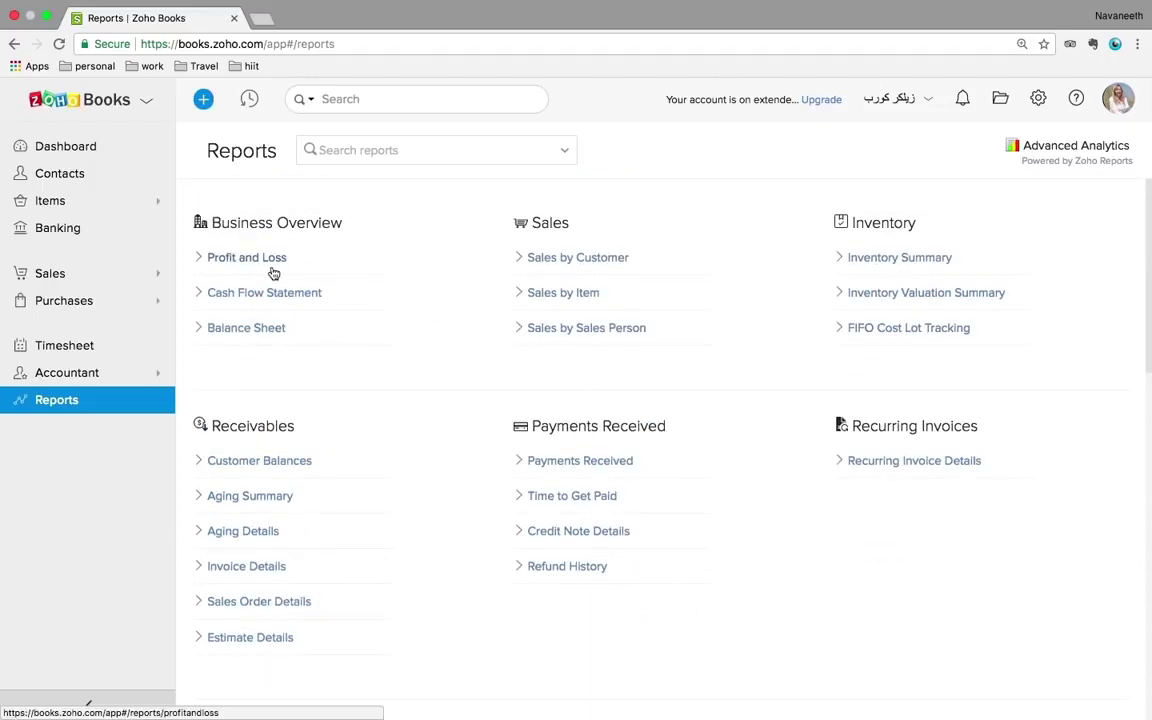
- Run the Balance Sheet with Date Options set to This Quarter, as of 31 Dec 2017
{"action": "left_click", "coordinate": [252, 329]}
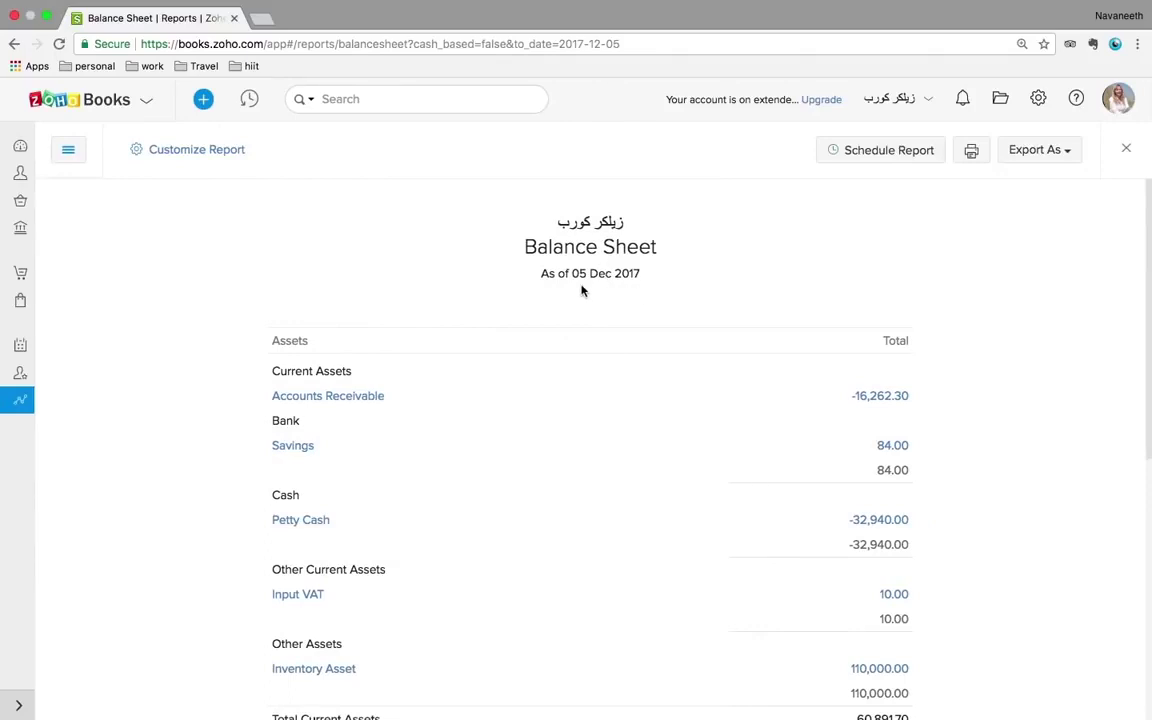
{"action": "left_click", "coordinate": [219, 151]}
{"action": "left_click", "coordinate": [326, 239]}
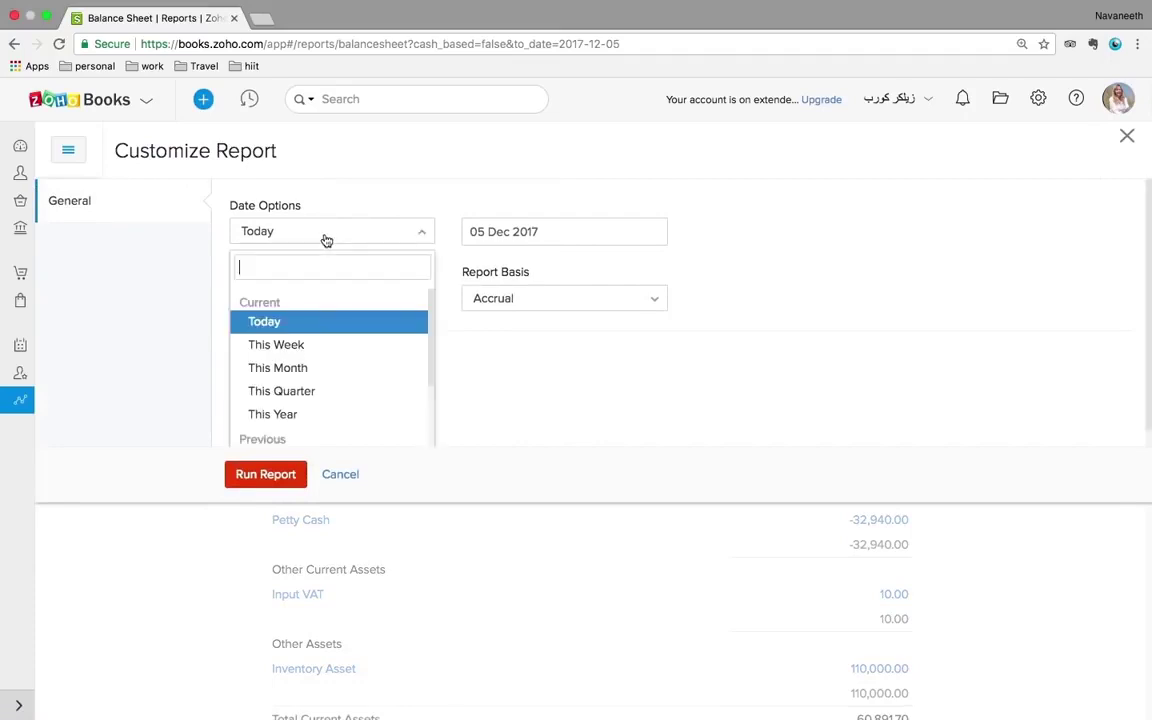
{"action": "left_click", "coordinate": [318, 392]}
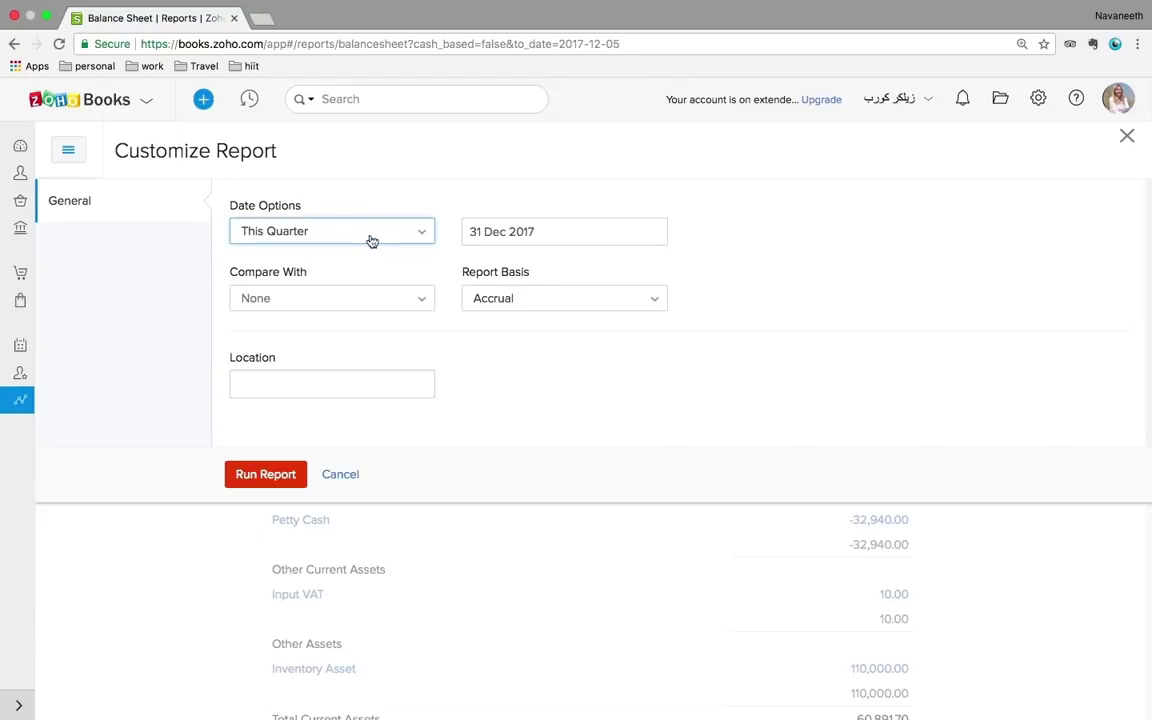
{"action": "left_click", "coordinate": [243, 476]}
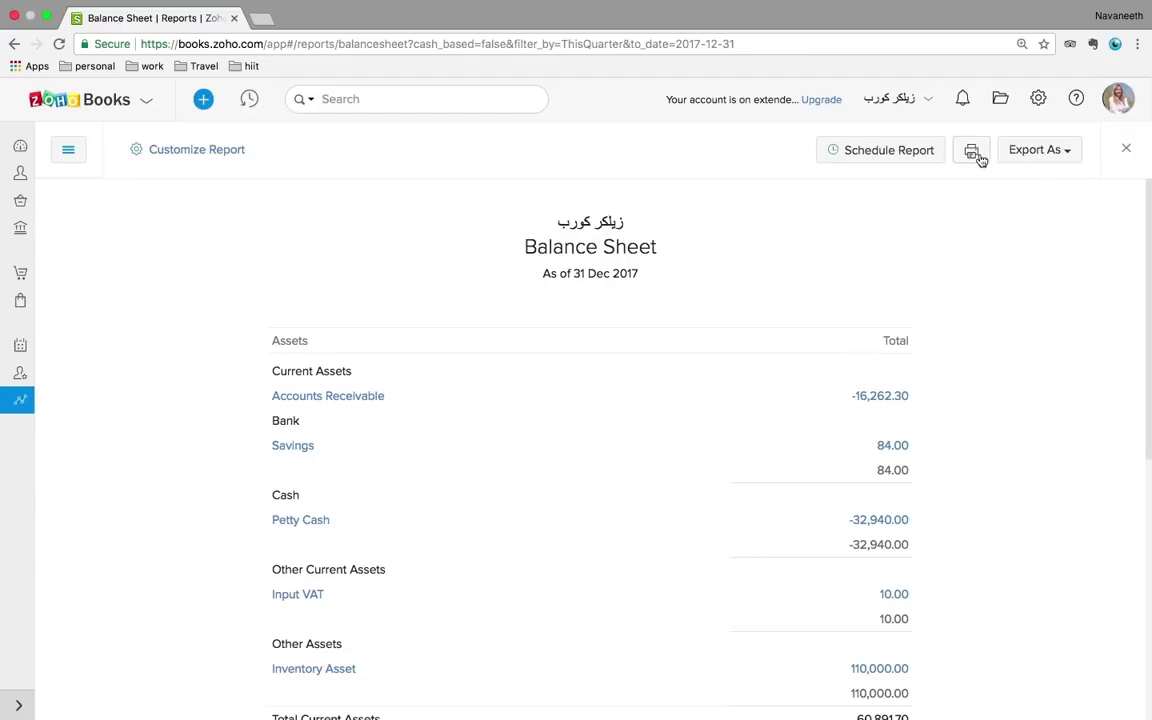
- Review the export formats and weekly schedule options, then cancel and return to the Balance Sheet
{"action": "left_click", "coordinate": [1030, 154]}
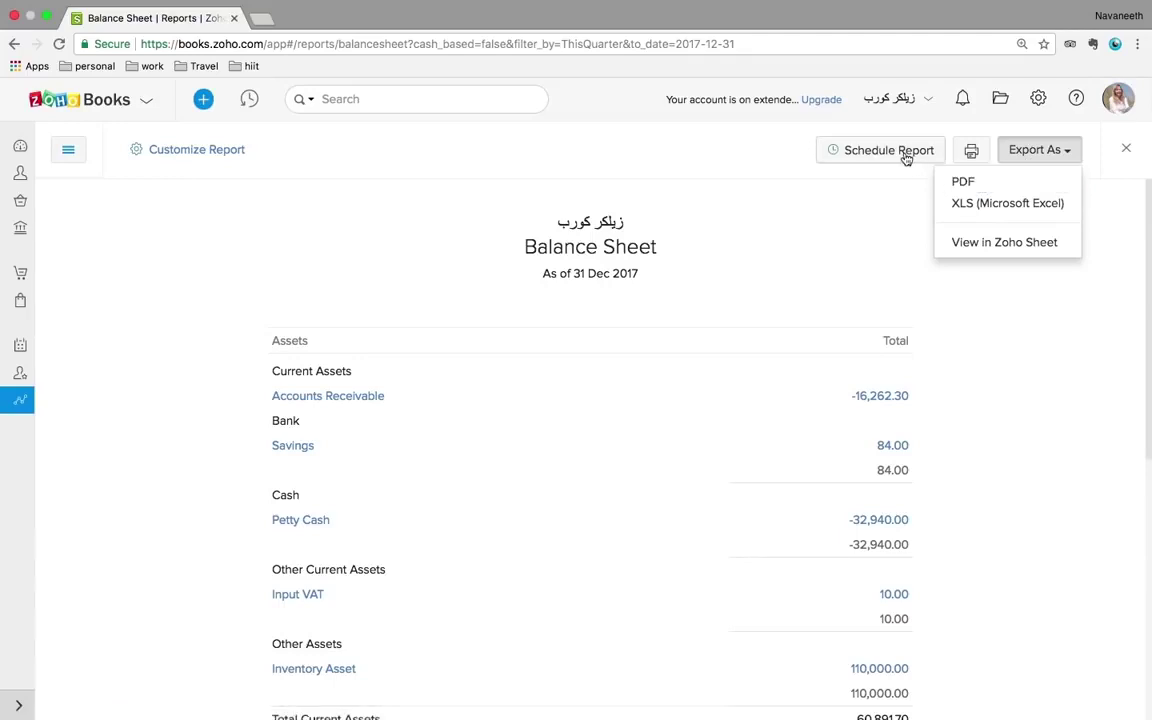
{"action": "left_click", "coordinate": [867, 195]}
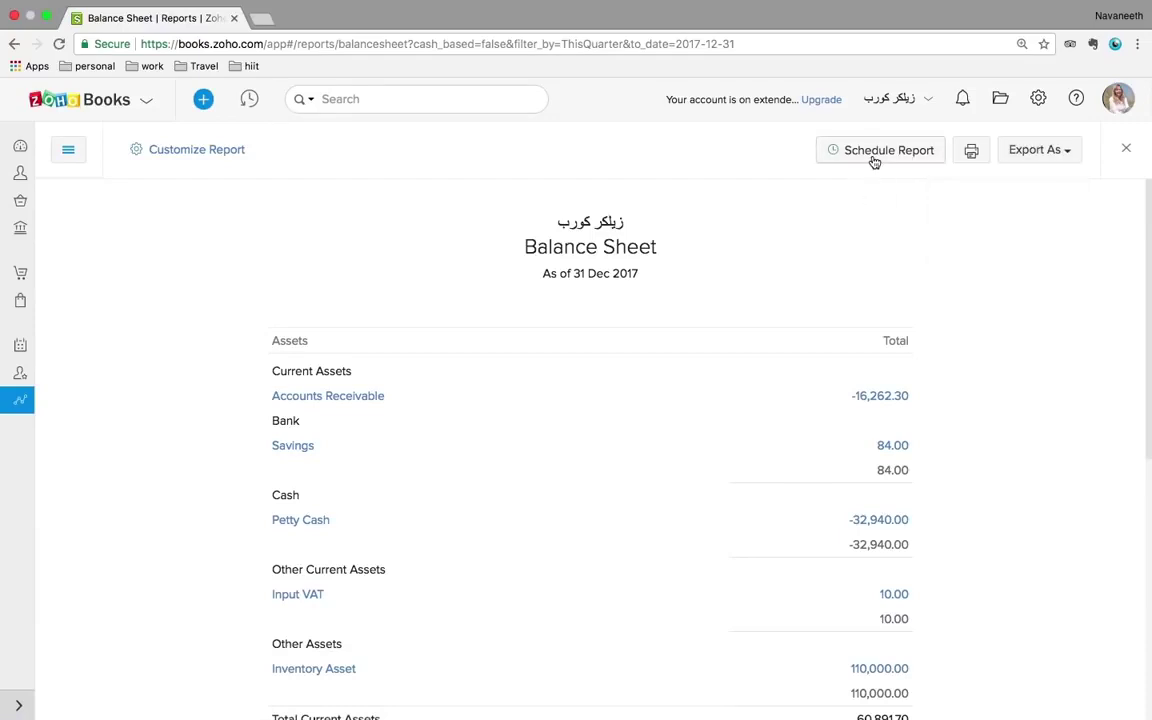
{"action": "left_click", "coordinate": [872, 159]}
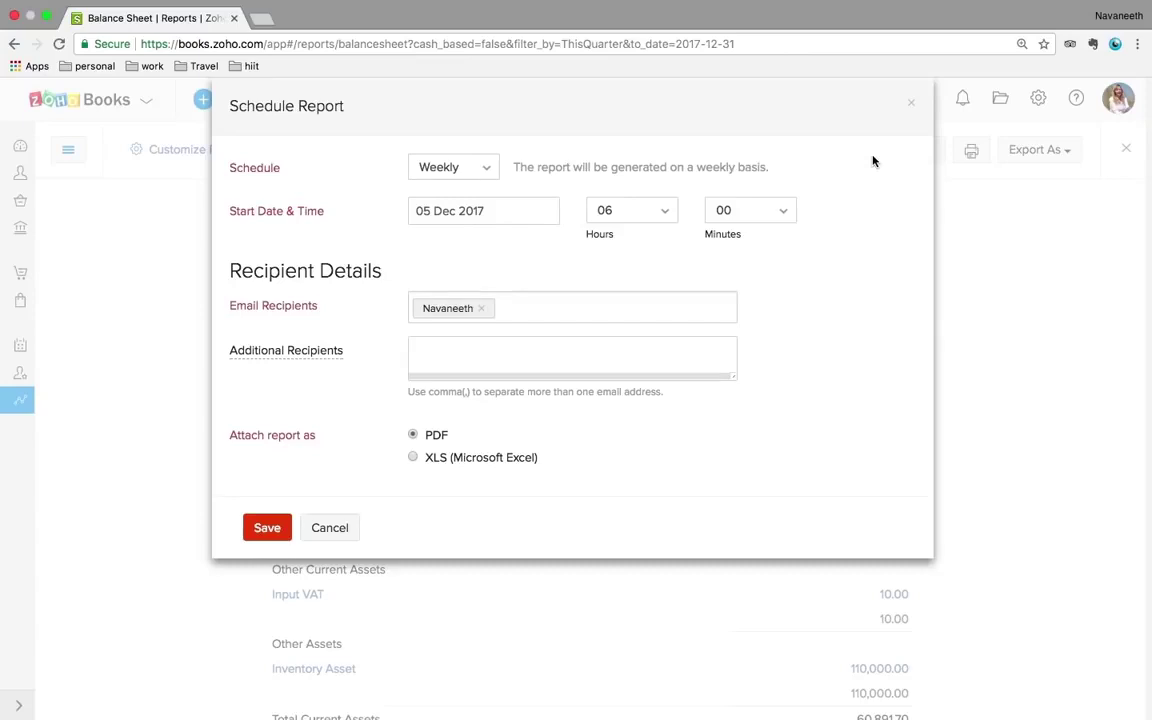
{"action": "left_click", "coordinate": [486, 176]}
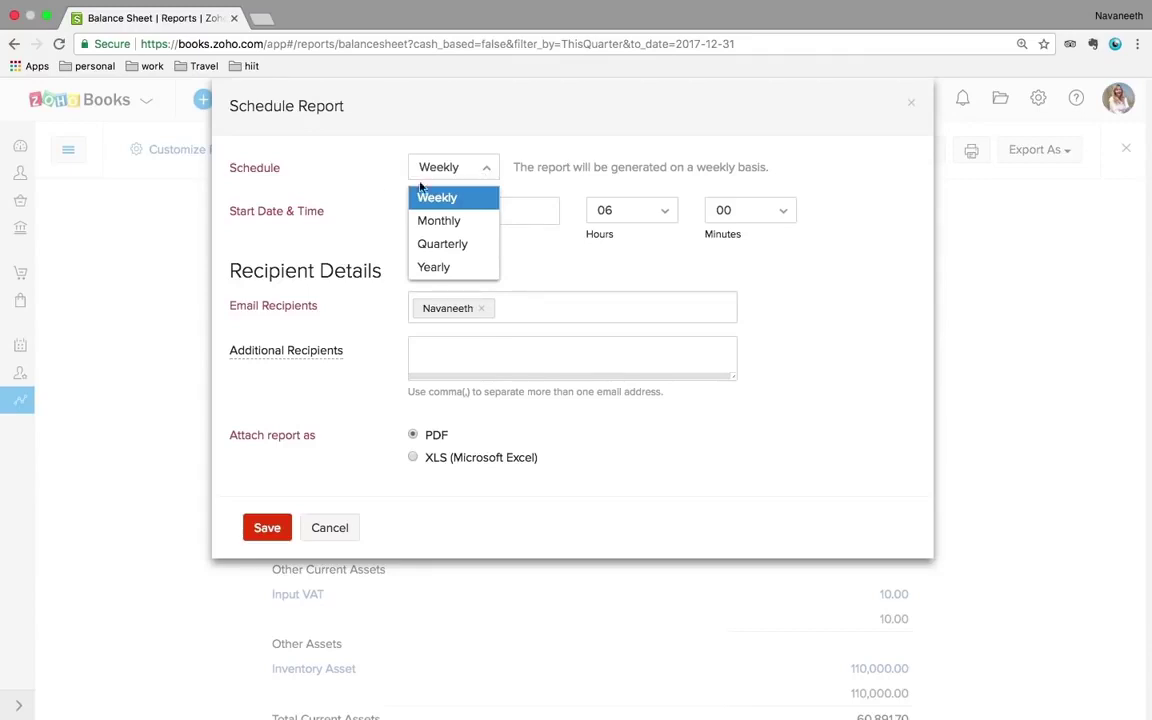
{"action": "left_click", "coordinate": [361, 224]}
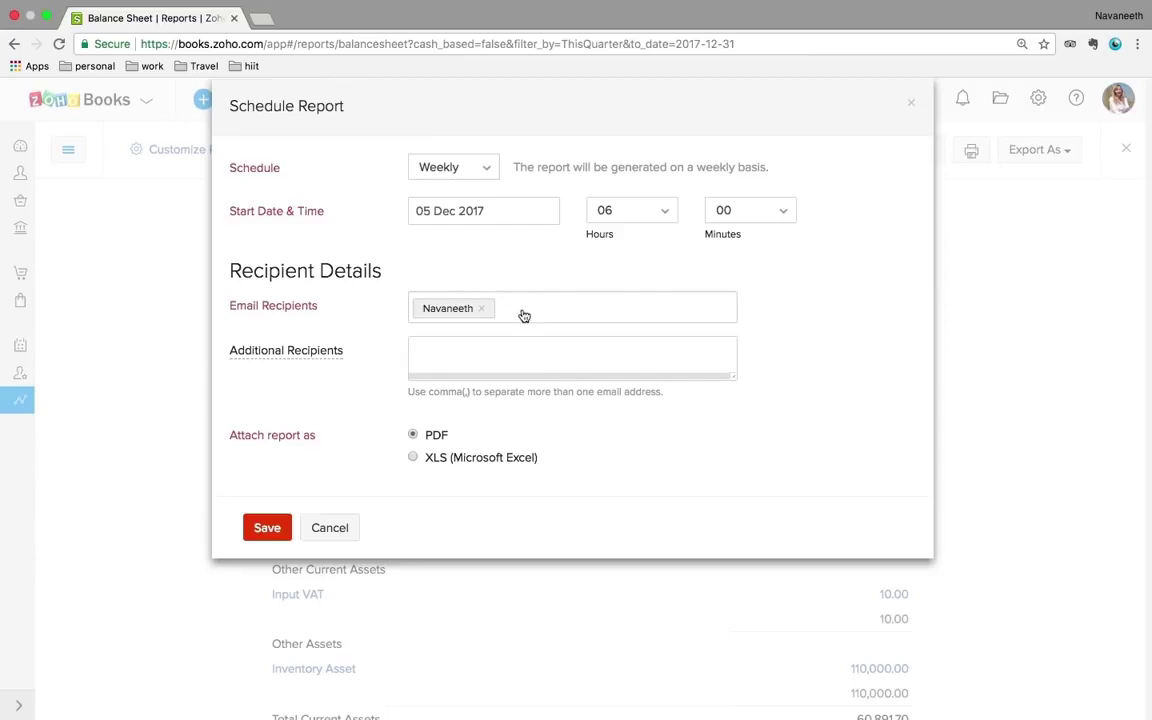
{"action": "left_click", "coordinate": [332, 527]}
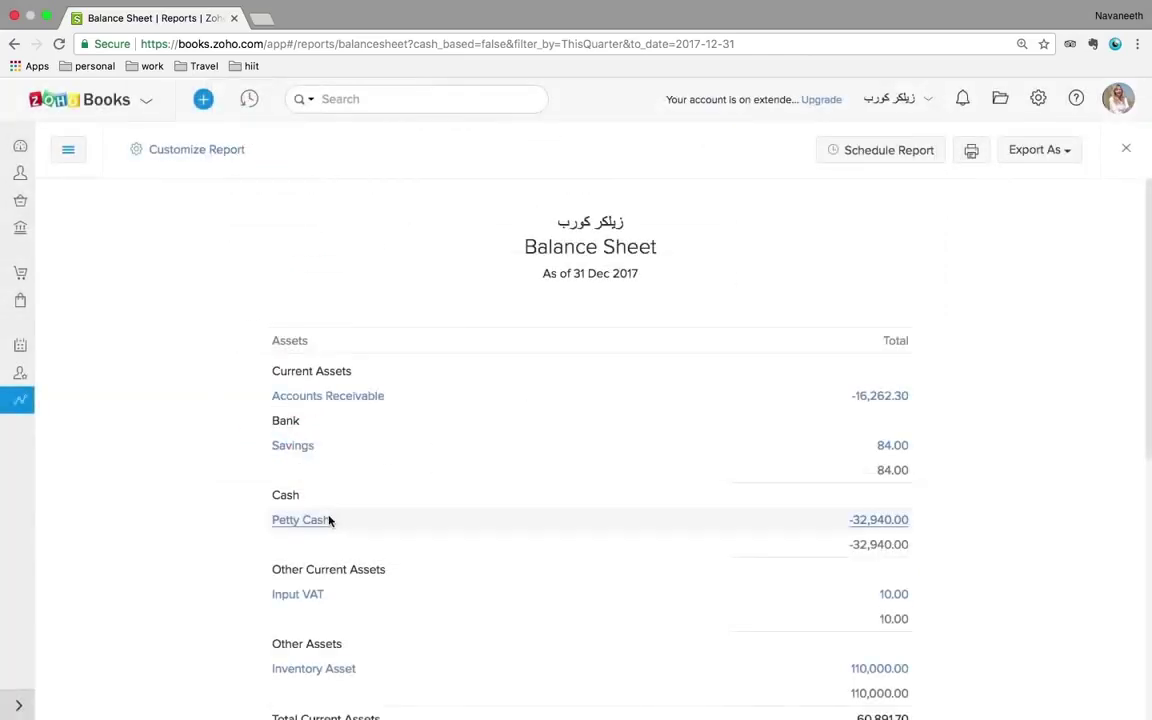
{"action": "left_click", "coordinate": [14, 44]}
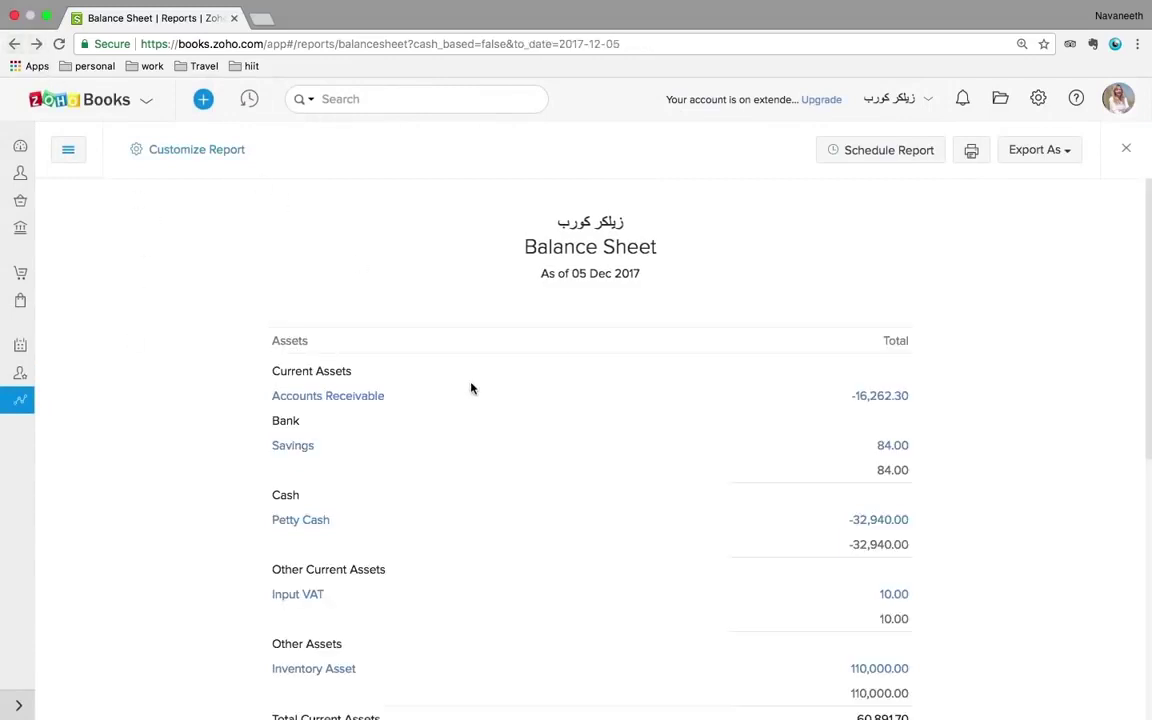
- Go back to the Reports list and open Tax Returns under Taxes
{"action": "left_click", "coordinate": [16, 45]}
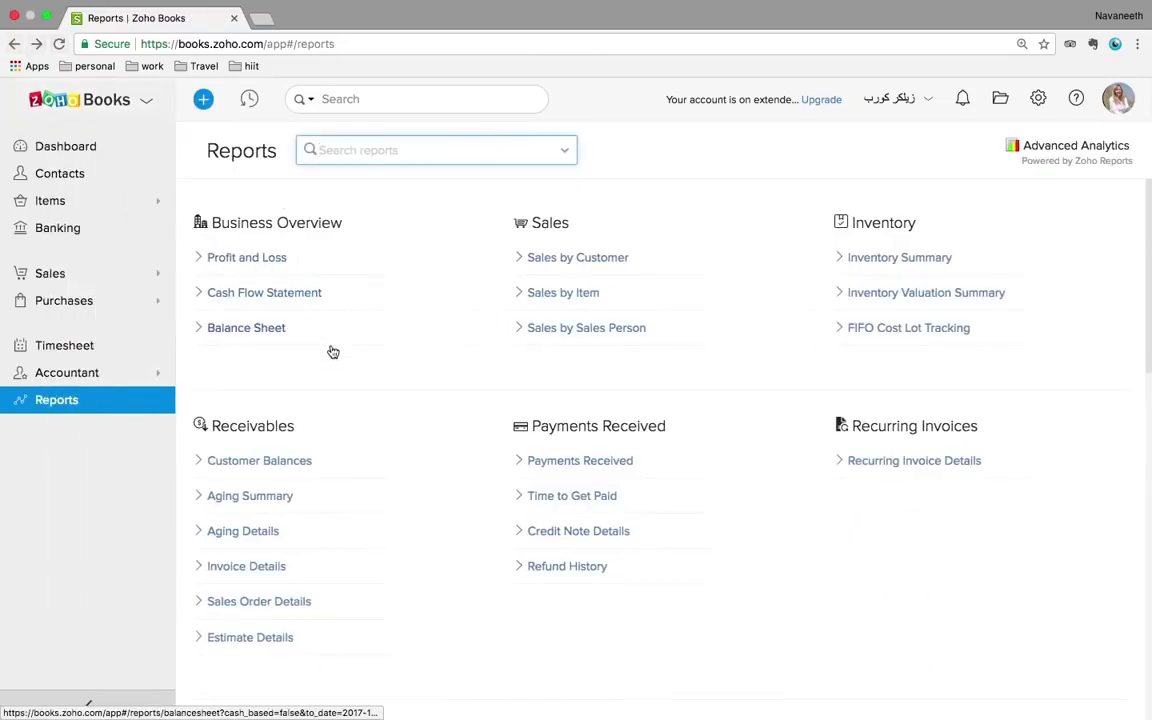
{"action": "scroll", "coordinate": [787, 484], "scroll_direction": "down", "scroll_amount": 5}
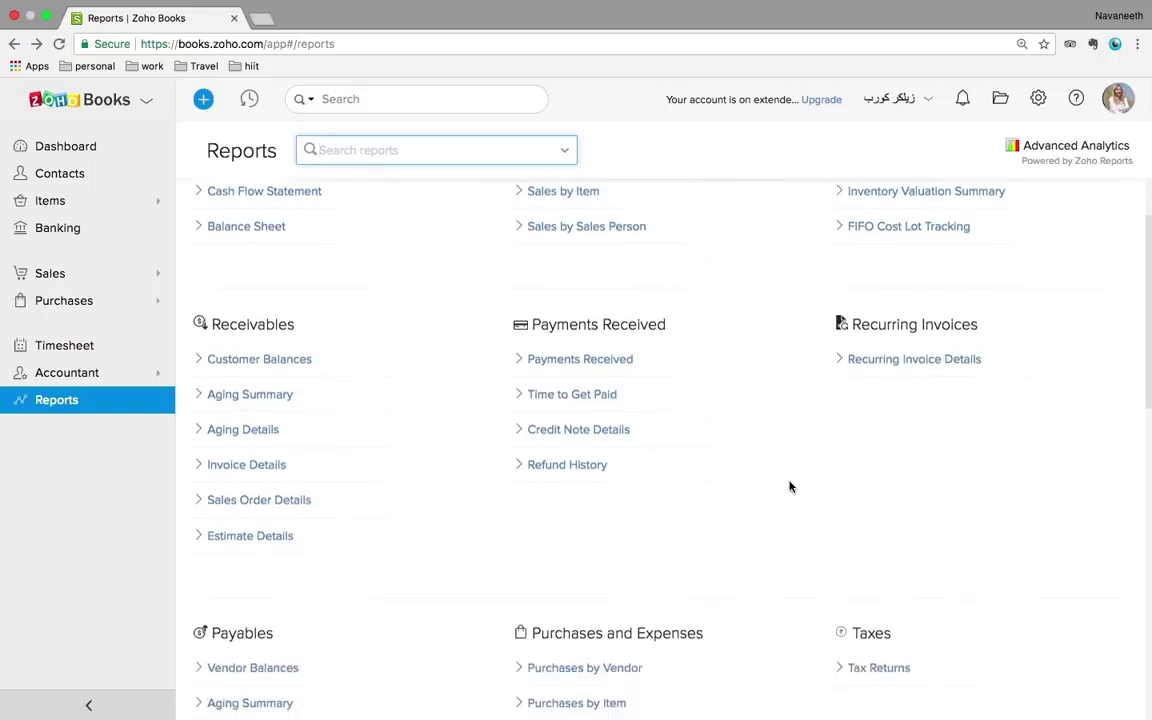
{"action": "scroll", "coordinate": [488, 509], "scroll_direction": "down", "scroll_amount": 4}
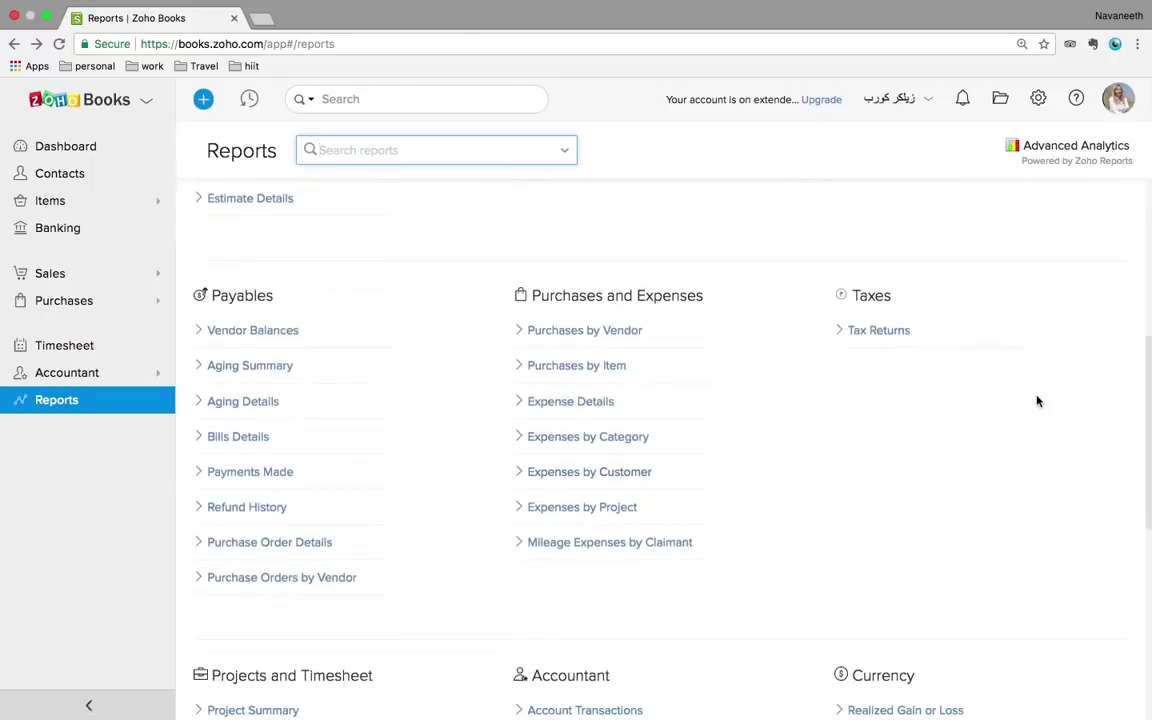
{"action": "scroll", "coordinate": [1038, 400], "scroll_direction": "up", "scroll_amount": 1}
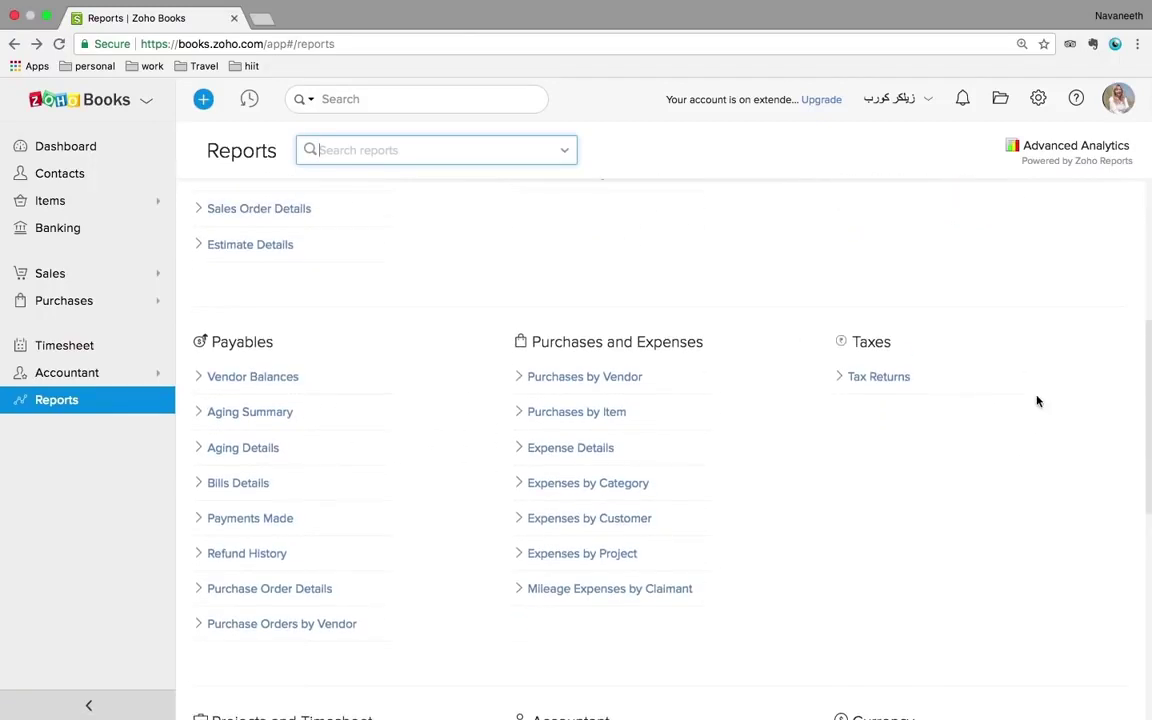
{"action": "left_click", "coordinate": [880, 378]}
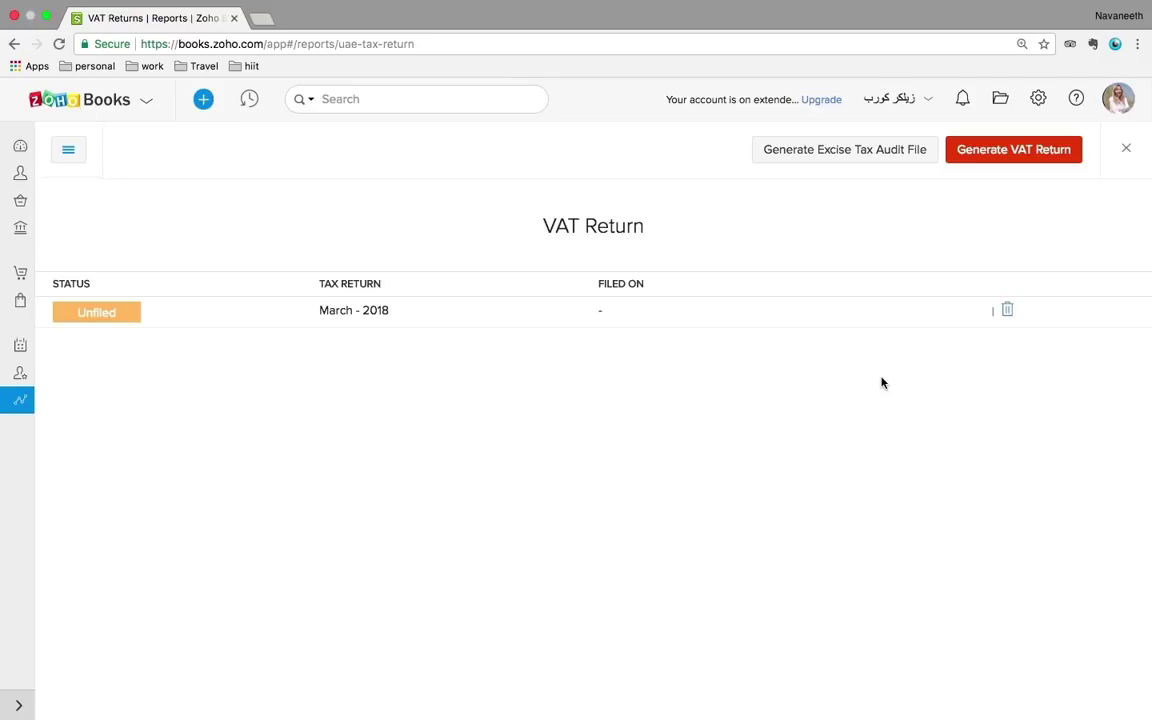
- Open the unfiled March 2018 VAT return and review VAT on Sales, VAT on Expenses and Net VAT due
{"action": "left_click", "coordinate": [133, 319]}
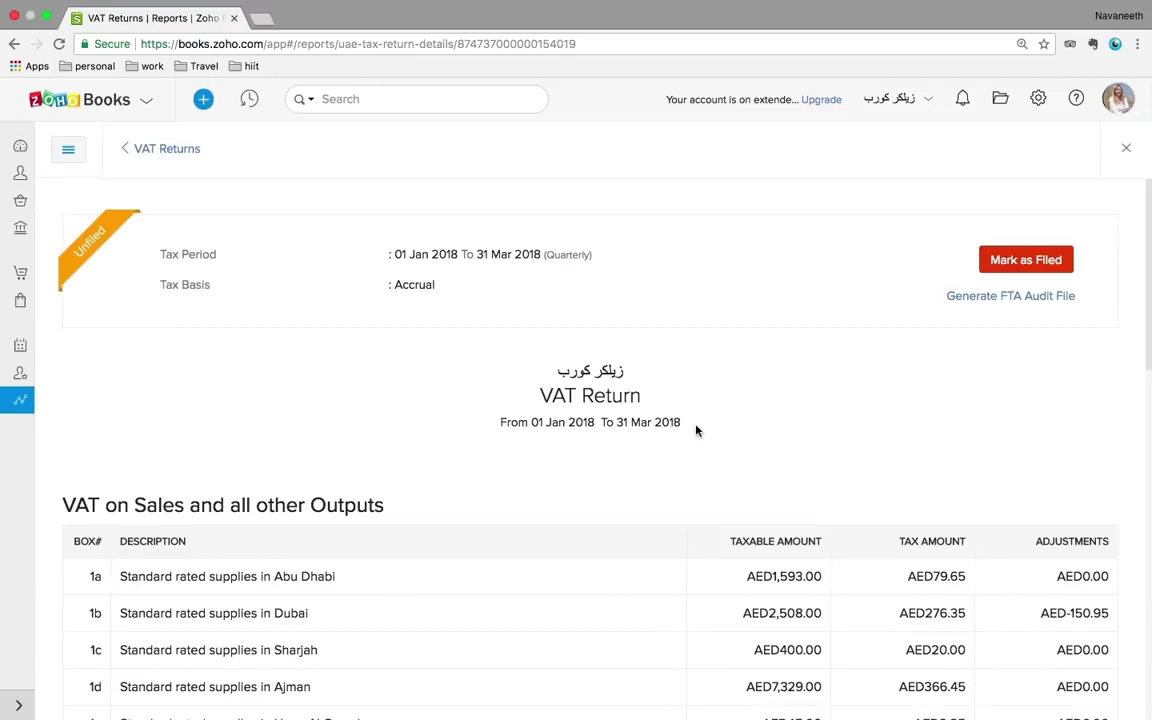
{"action": "scroll", "coordinate": [697, 430], "scroll_direction": "down", "scroll_amount": 5}
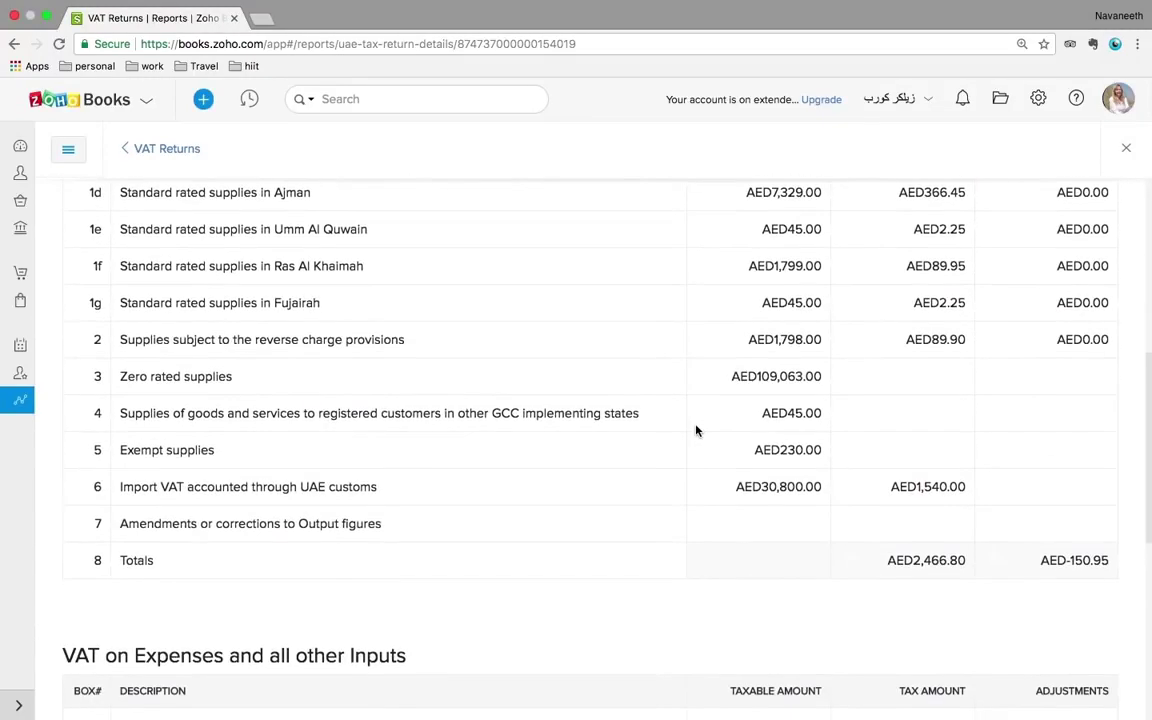
{"action": "scroll", "coordinate": [697, 430], "scroll_direction": "up", "scroll_amount": 4}
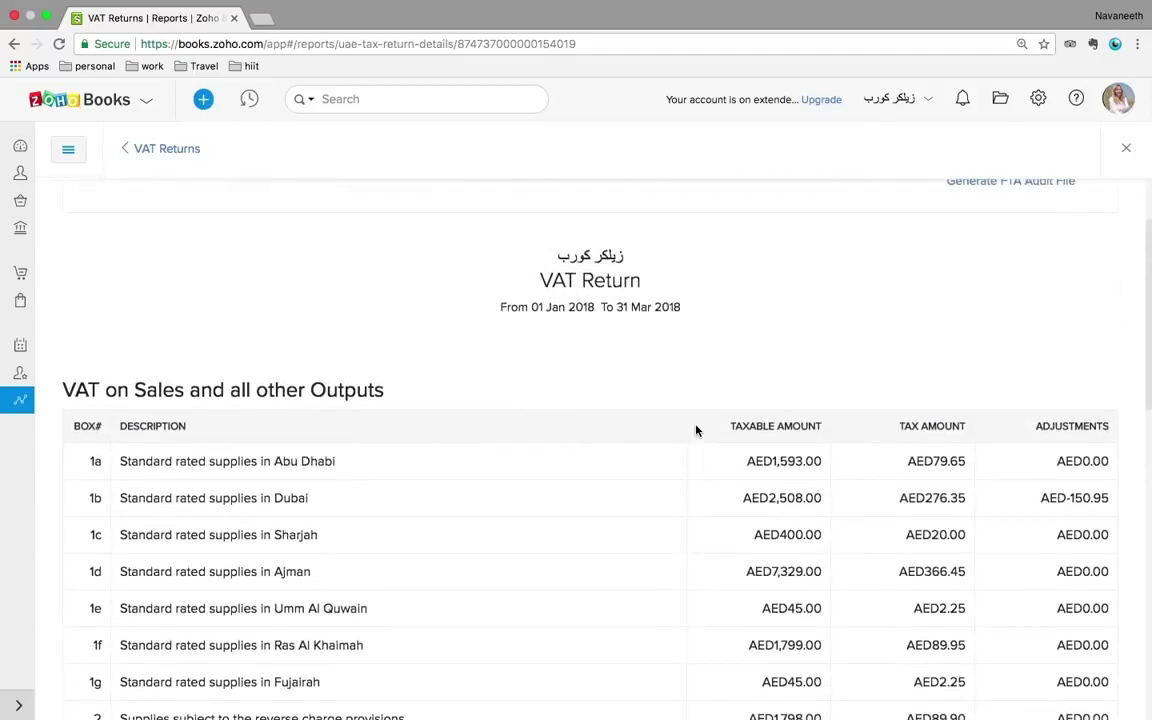
{"action": "scroll", "coordinate": [697, 430], "scroll_direction": "down", "scroll_amount": 1}
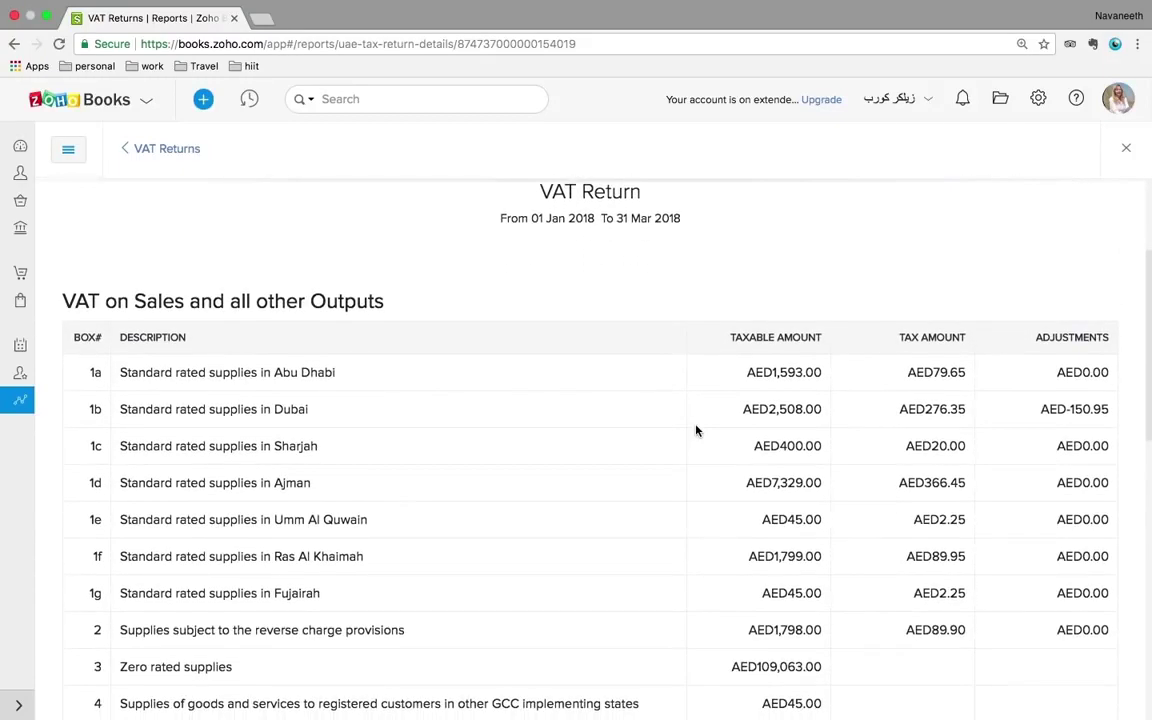
{"action": "scroll", "coordinate": [697, 430], "scroll_direction": "up", "scroll_amount": 2}
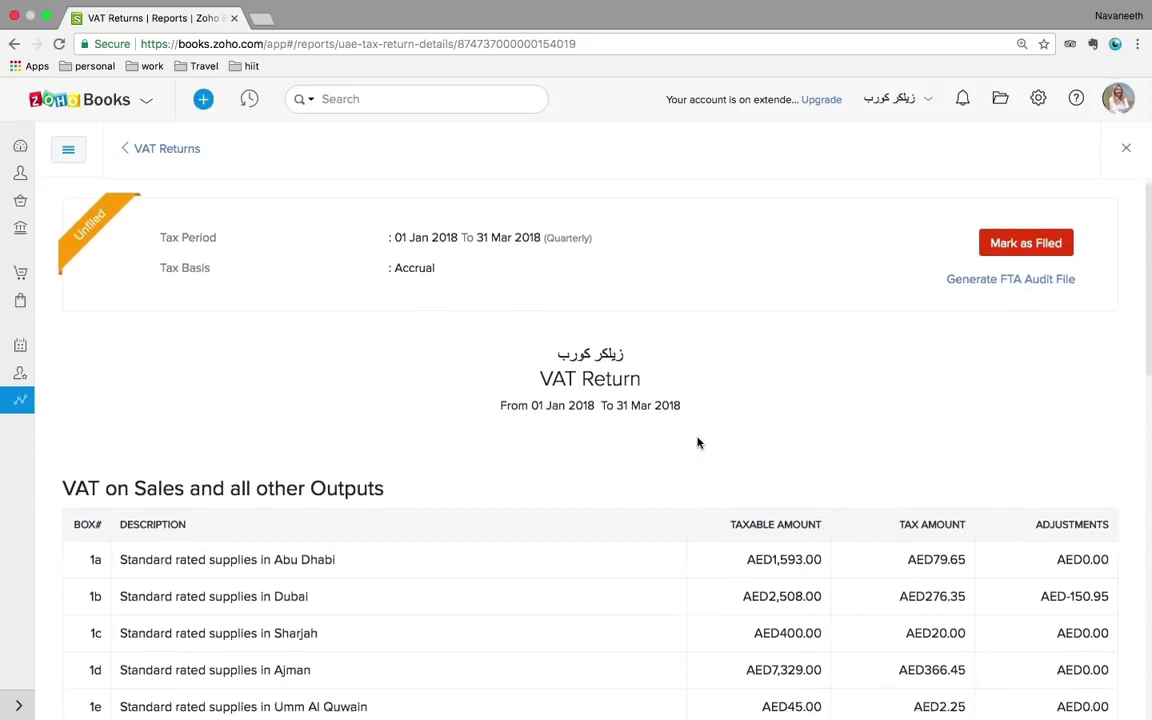
{"action": "scroll", "coordinate": [698, 443], "scroll_direction": "down", "scroll_amount": 1}
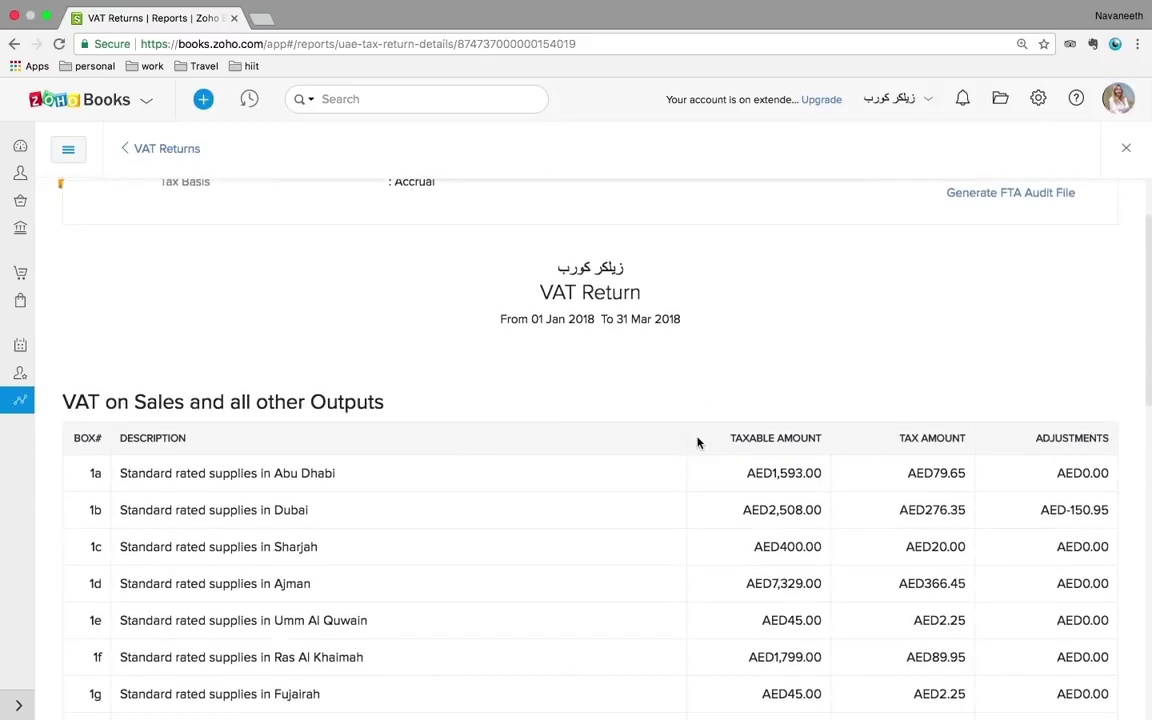
{"action": "scroll", "coordinate": [698, 443], "scroll_direction": "down", "scroll_amount": 2}
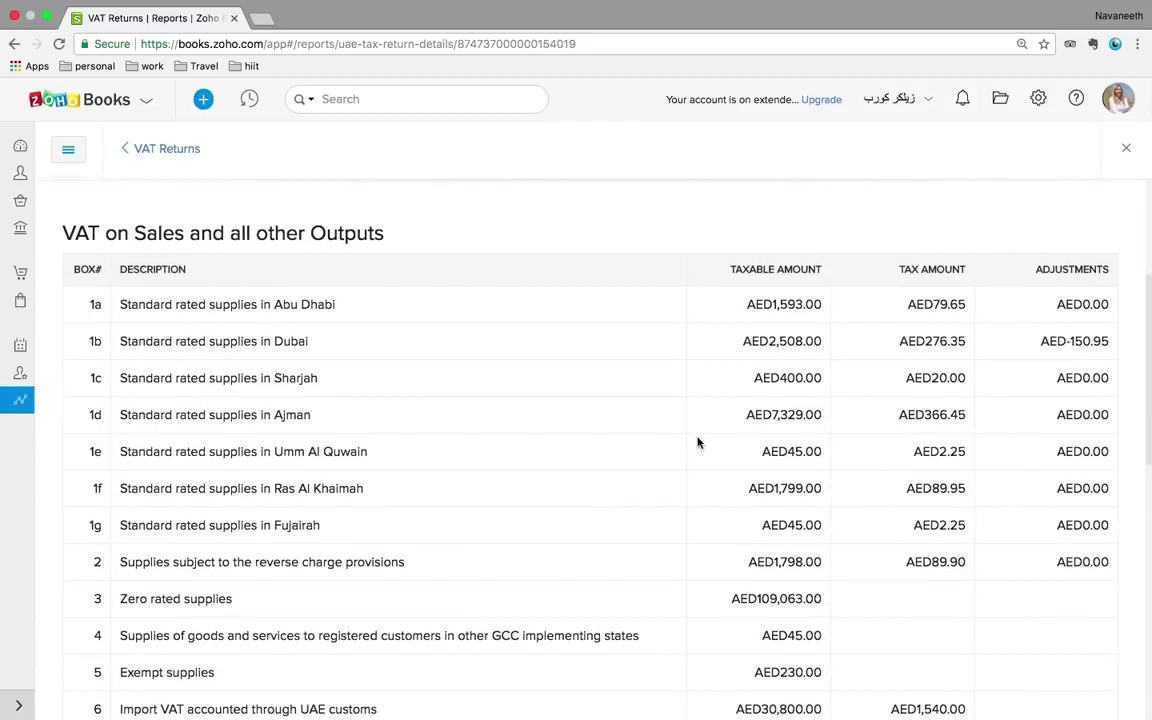
{"action": "scroll", "coordinate": [698, 443], "scroll_direction": "down", "scroll_amount": 1}
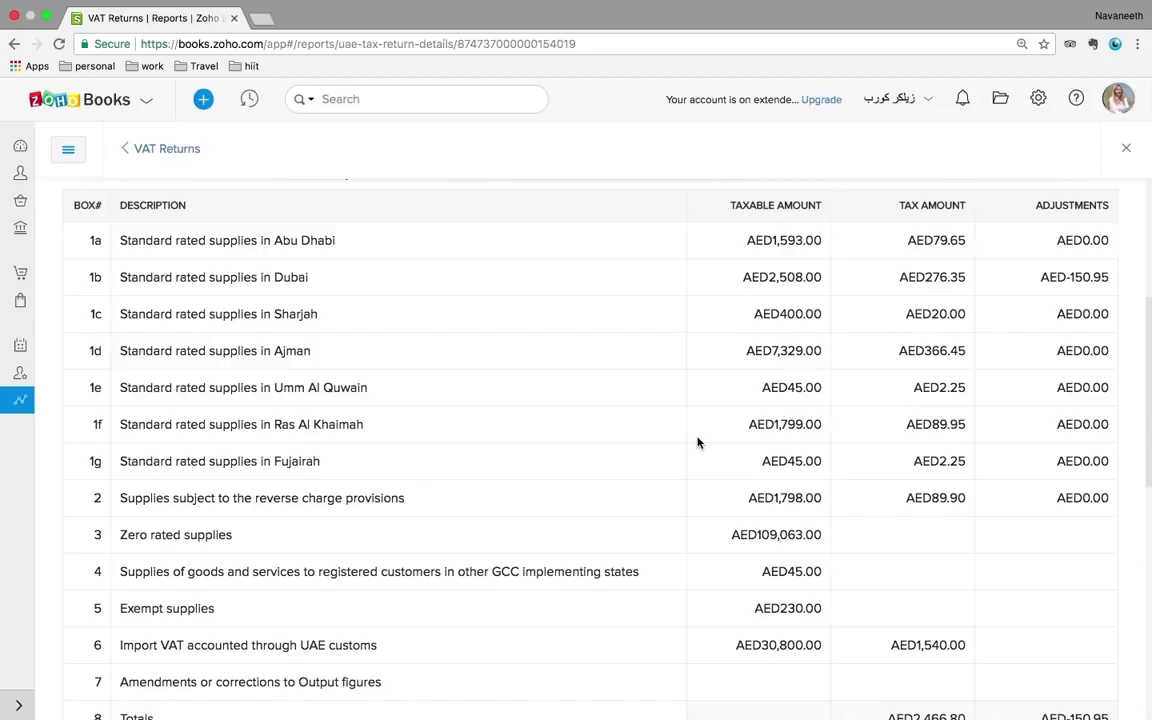
{"action": "scroll", "coordinate": [978, 375], "scroll_direction": "up", "scroll_amount": 4}
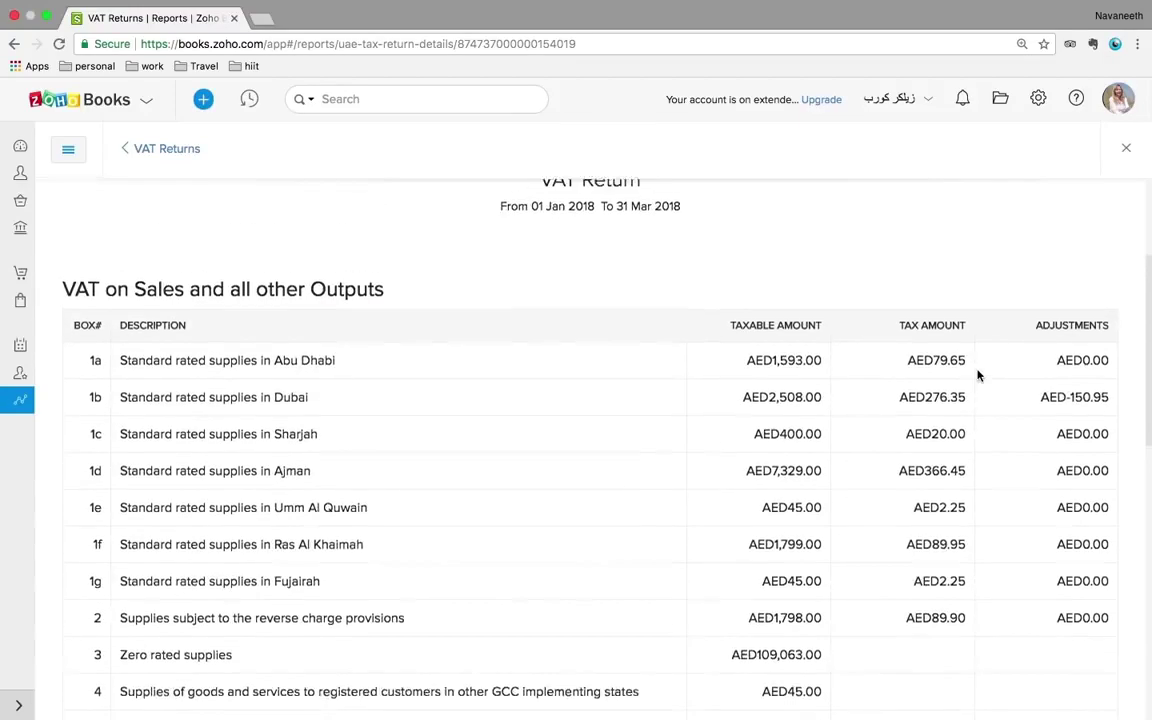
{"action": "scroll", "coordinate": [978, 378], "scroll_direction": "up", "scroll_amount": 1}
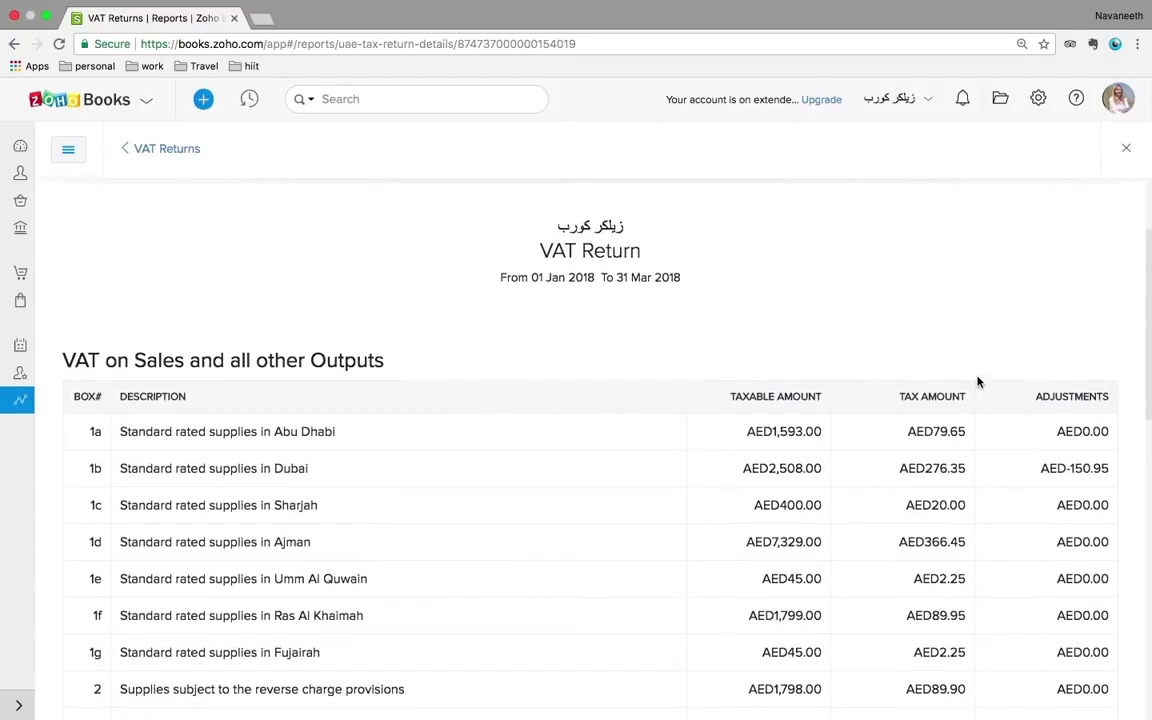
{"action": "scroll", "coordinate": [978, 382], "scroll_direction": "up", "scroll_amount": 1}
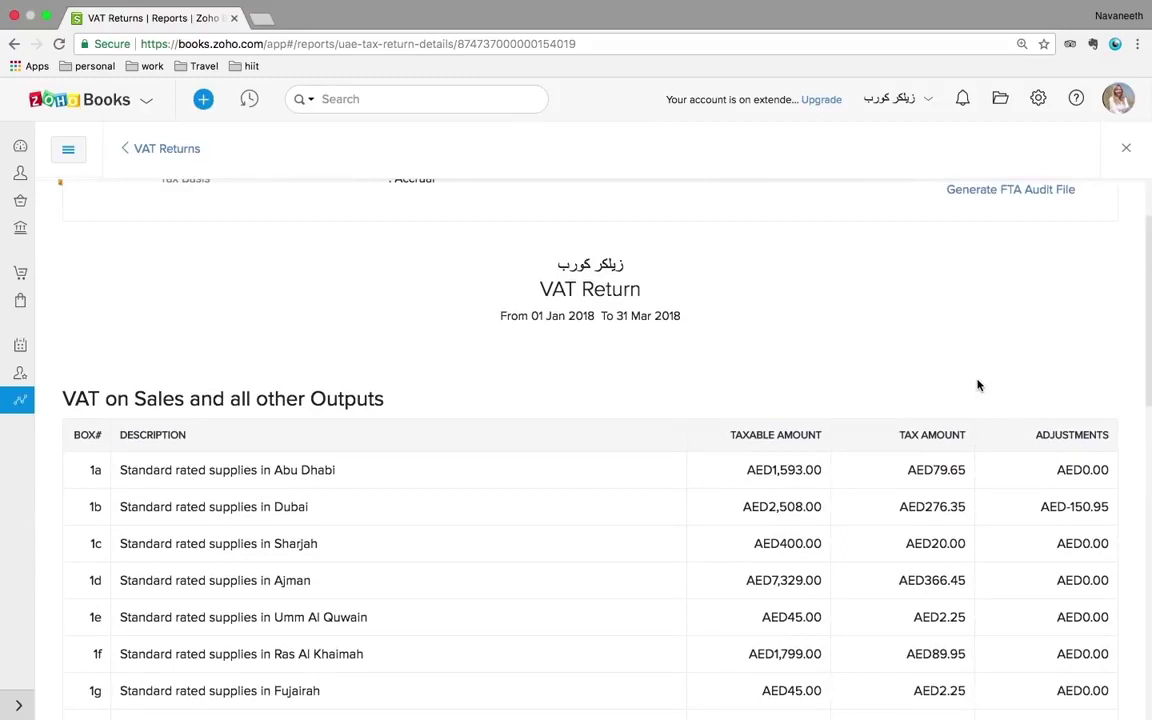
{"action": "scroll", "coordinate": [978, 385], "scroll_direction": "up", "scroll_amount": 2}
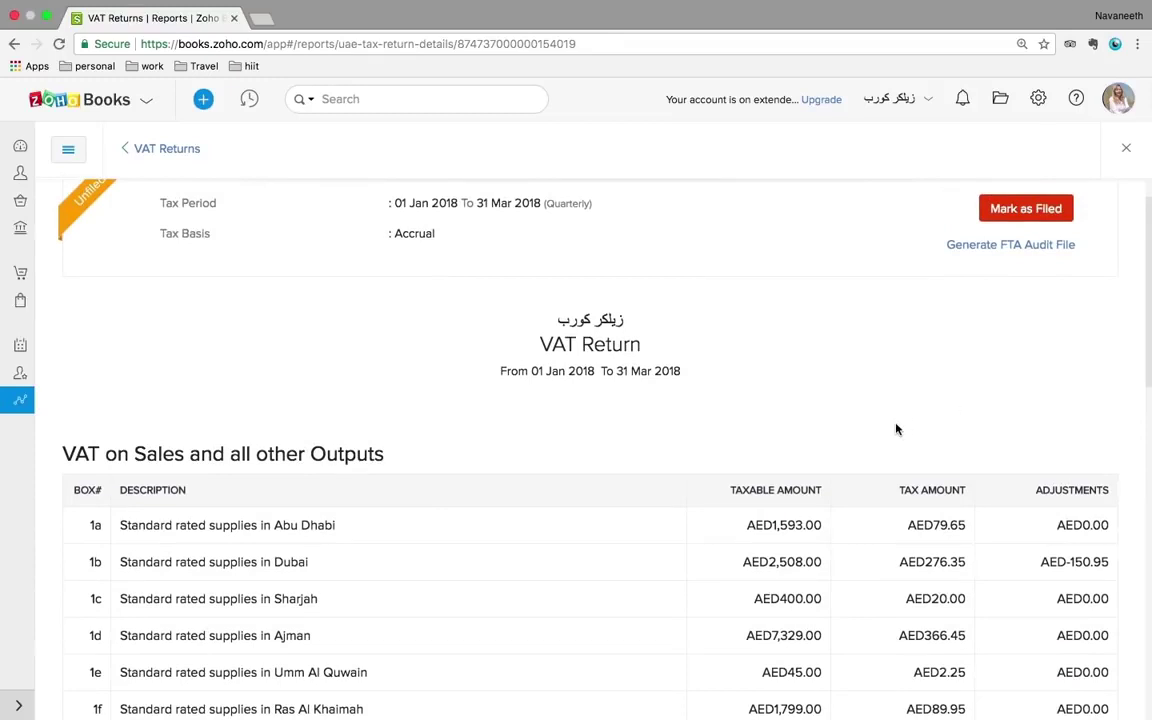
{"action": "scroll", "coordinate": [896, 429], "scroll_direction": "up", "scroll_amount": 1}
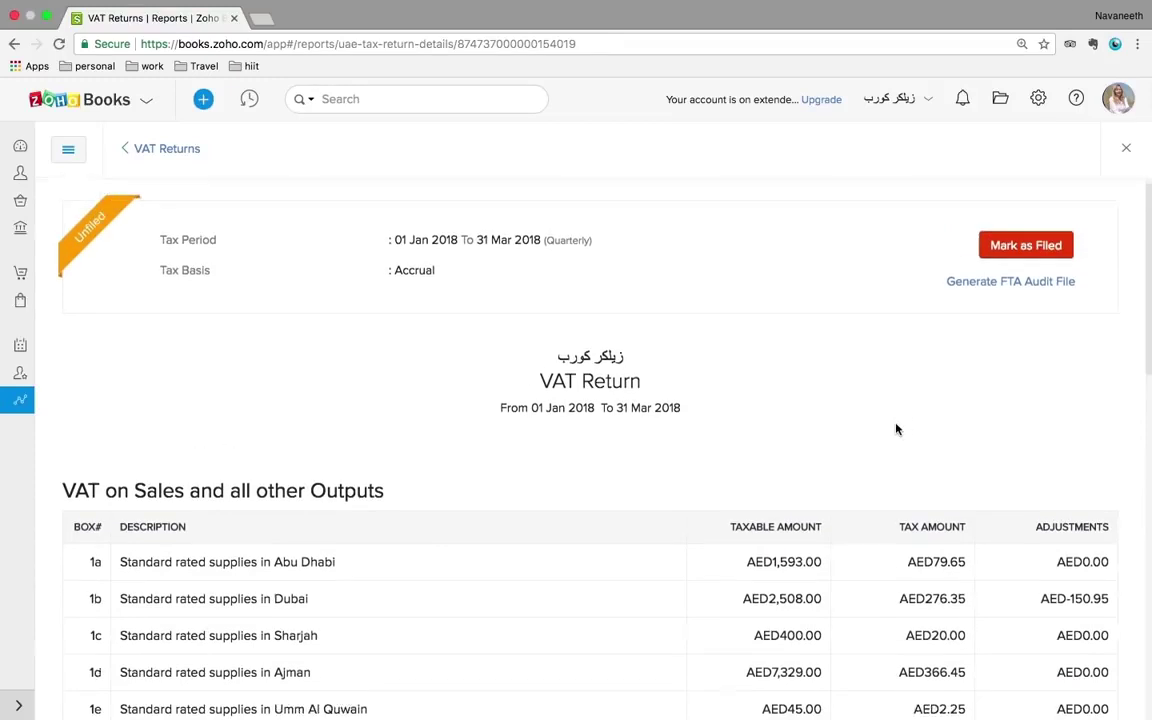
{"action": "scroll", "coordinate": [896, 429], "scroll_direction": "down", "scroll_amount": 9}
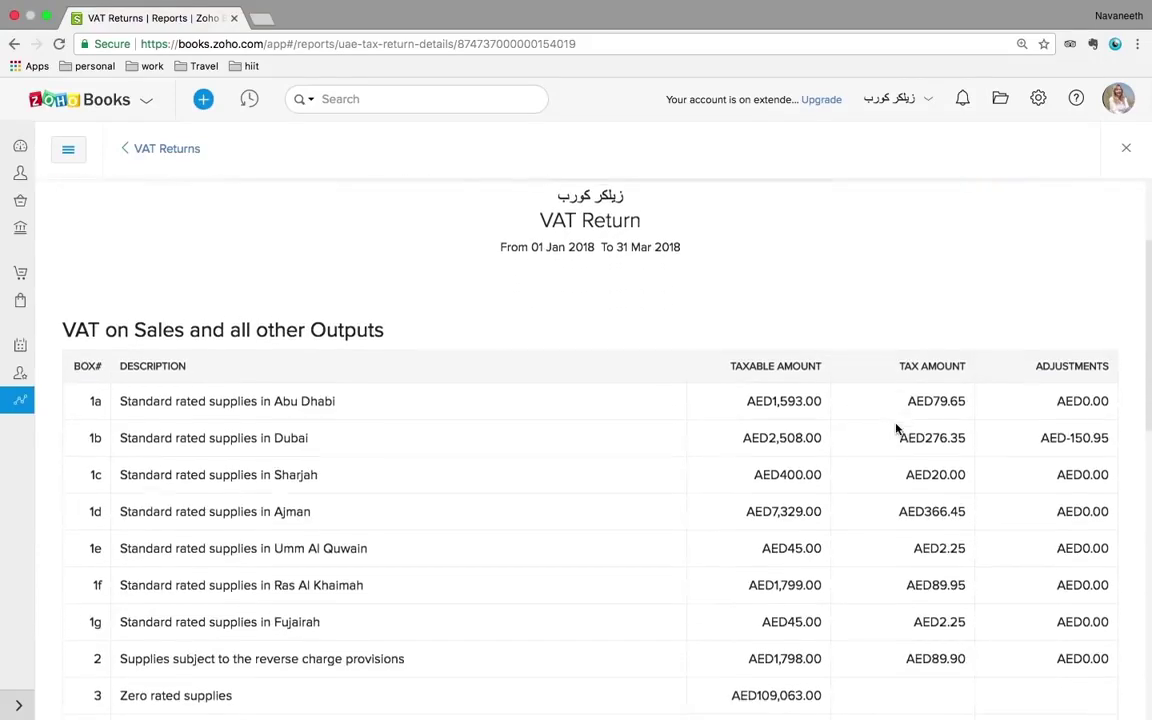
{"action": "scroll", "coordinate": [896, 429], "scroll_direction": "down", "scroll_amount": 7}
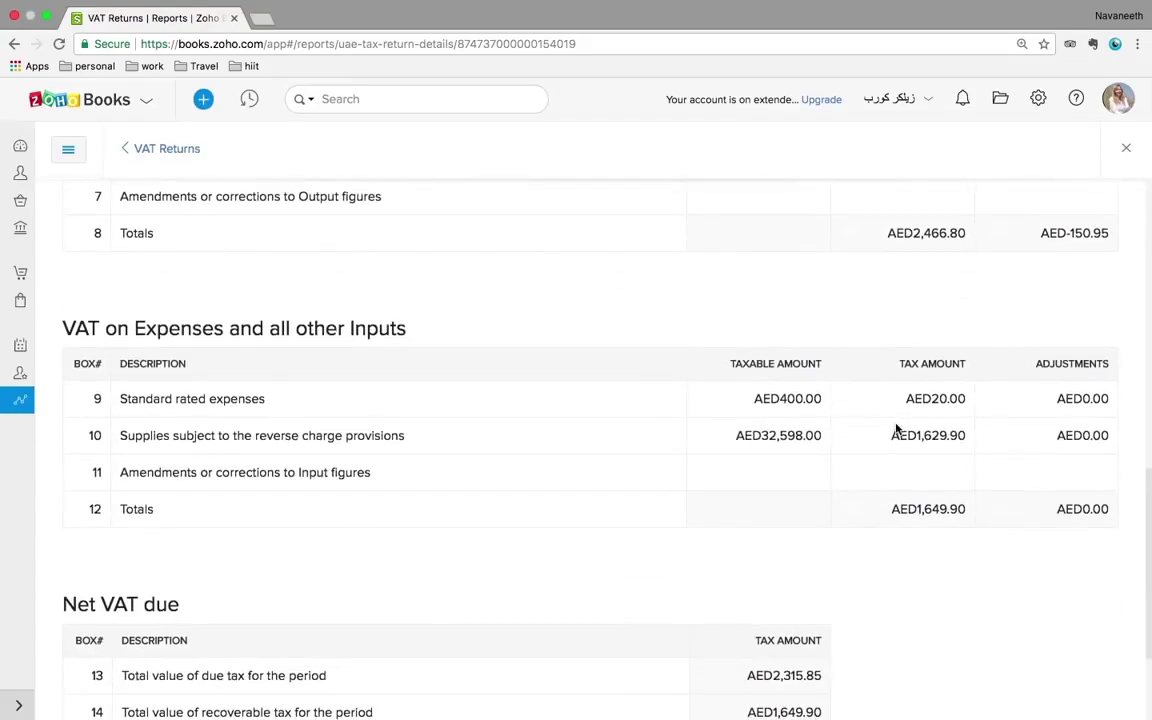
{"action": "scroll", "coordinate": [896, 429], "scroll_direction": "down", "scroll_amount": 3}
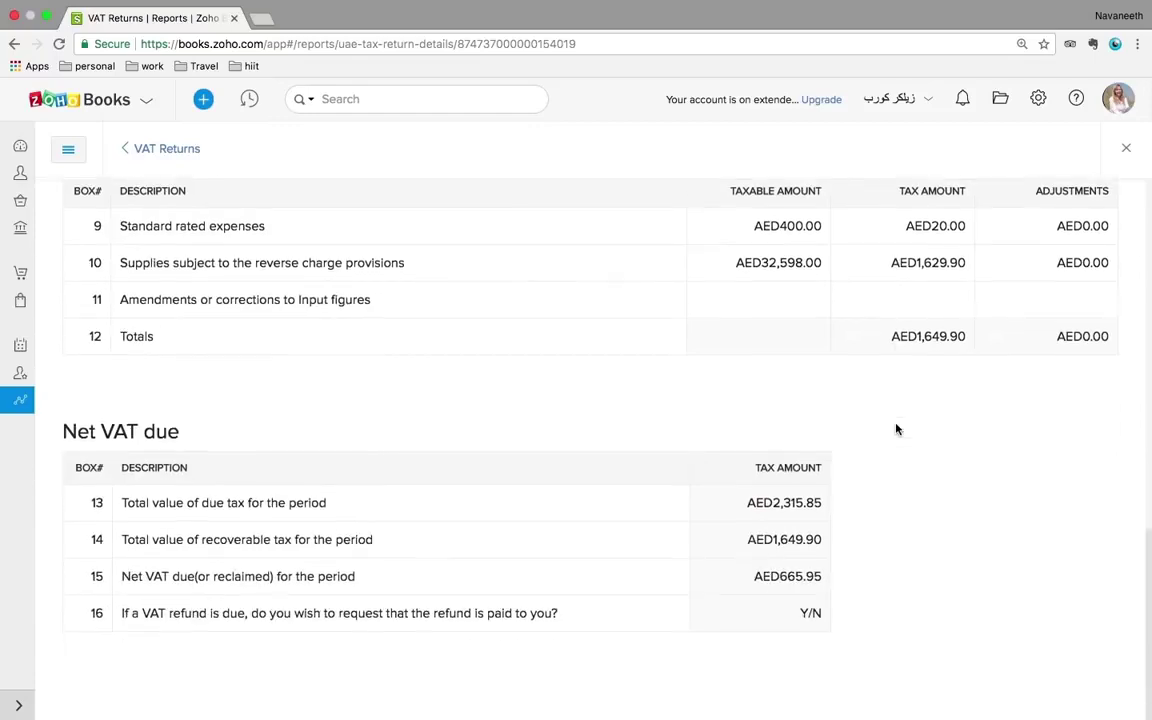
{"action": "scroll", "coordinate": [896, 429], "scroll_direction": "up", "scroll_amount": 20}
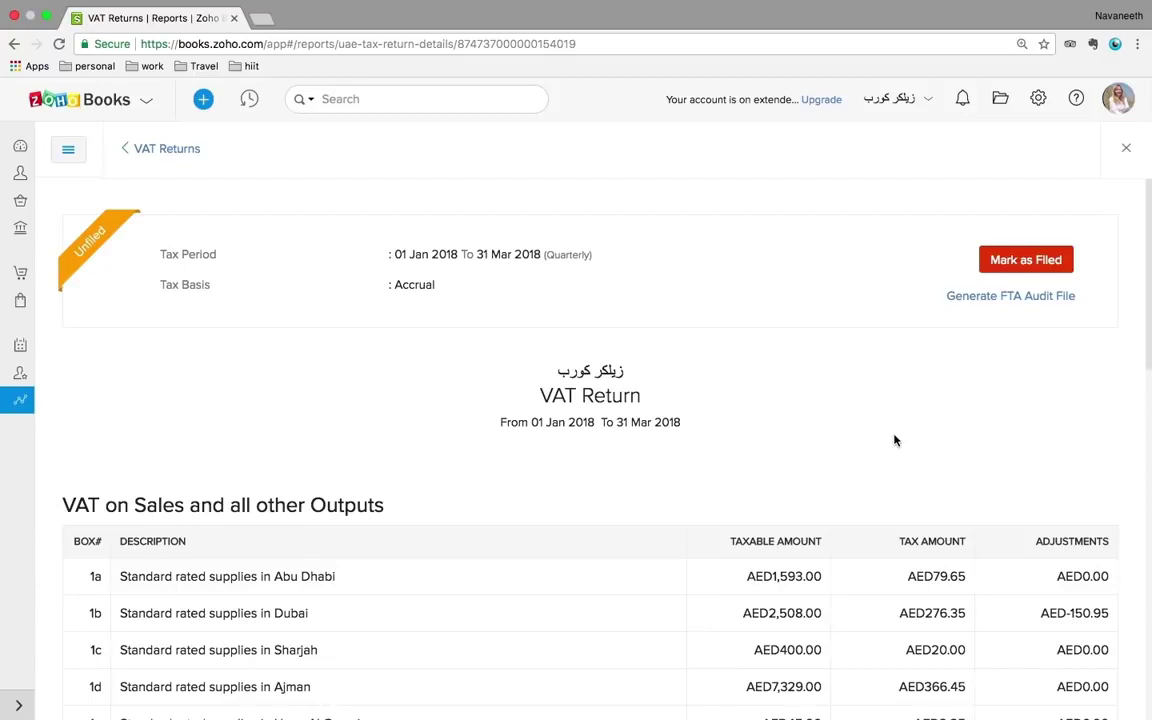
- View Manual Journals and a blank New Journal, then open Currency Adjustments
{"action": "left_click", "coordinate": [21, 150]}
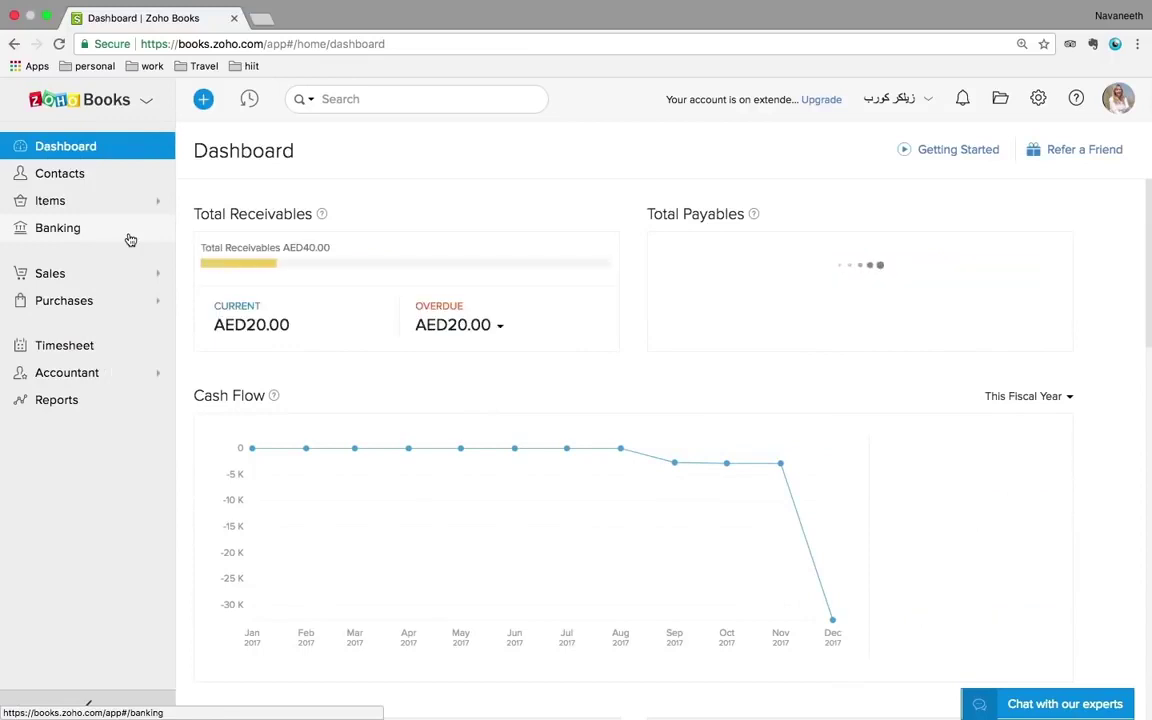
{"action": "left_click", "coordinate": [95, 376]}
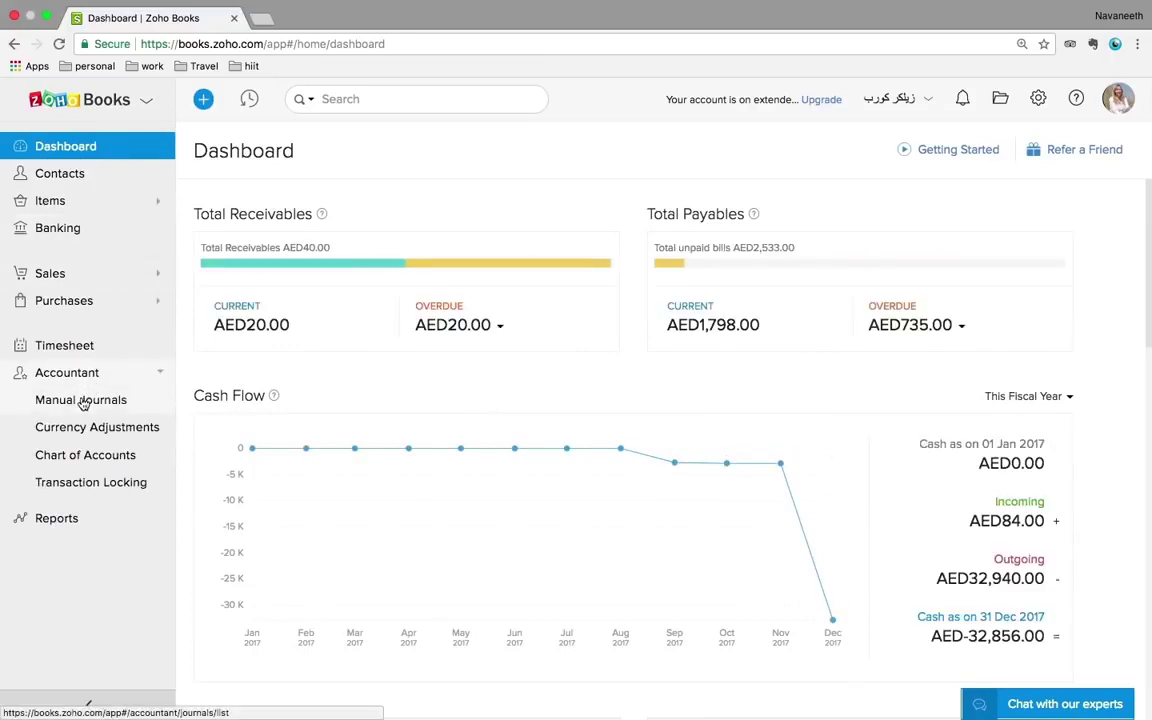
{"action": "left_click", "coordinate": [82, 401]}
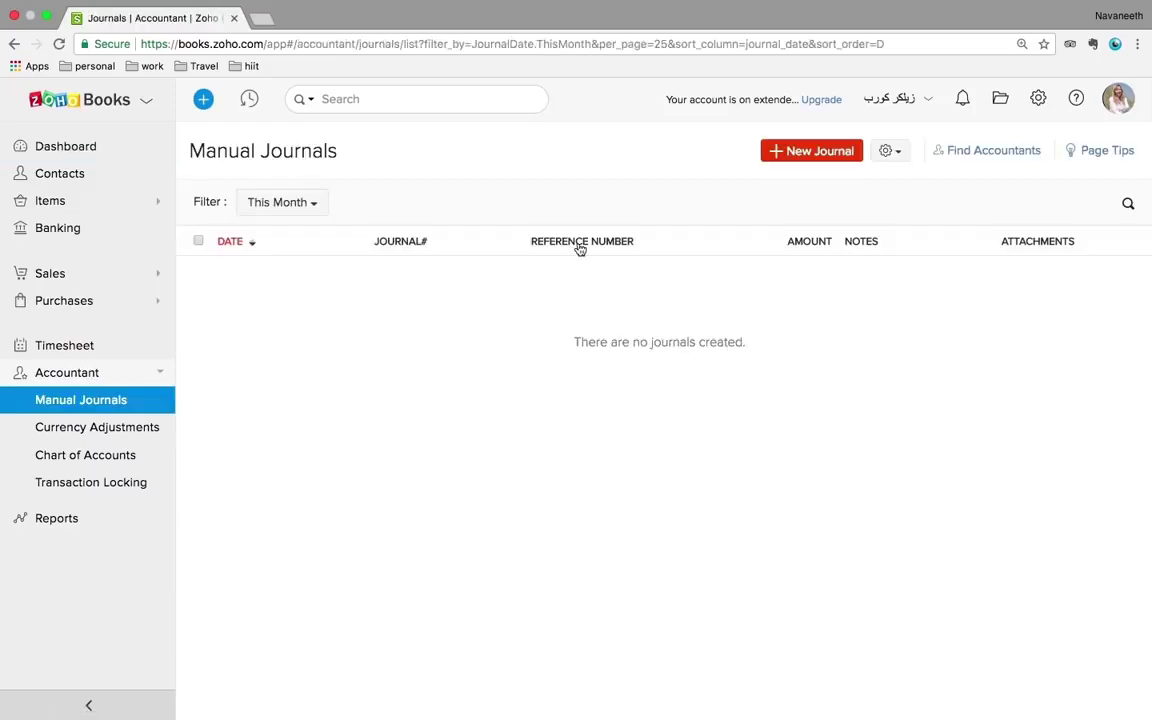
{"action": "left_click", "coordinate": [801, 156]}
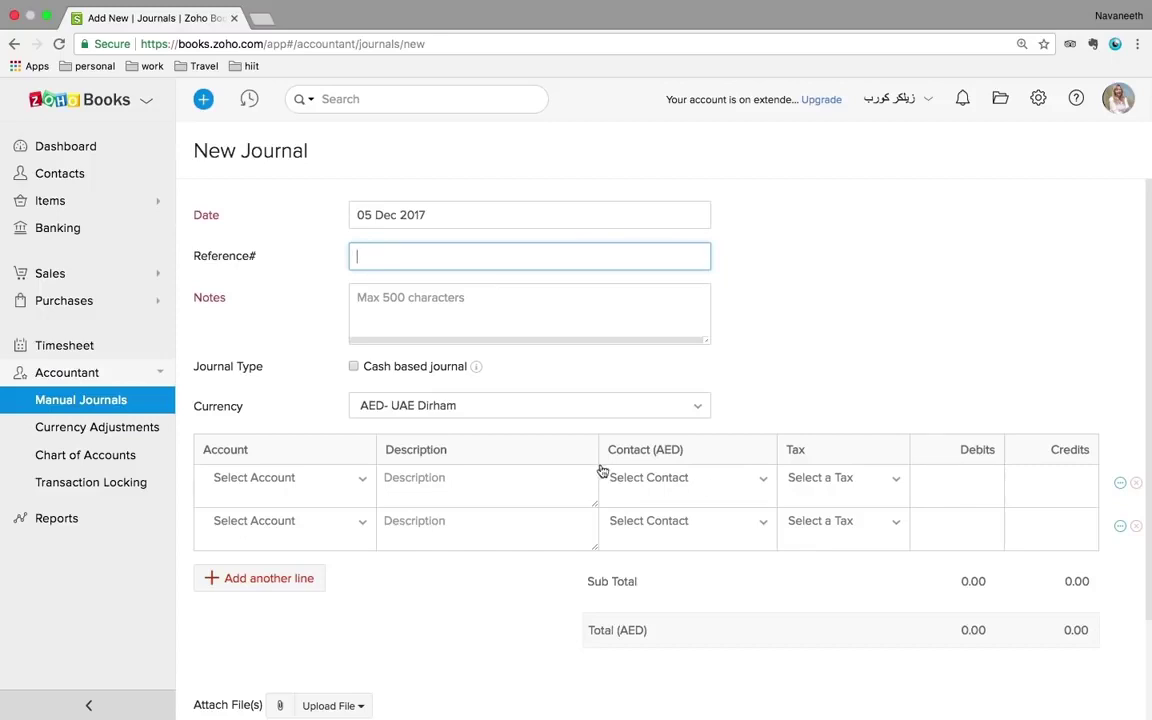
{"action": "left_click", "coordinate": [98, 438]}
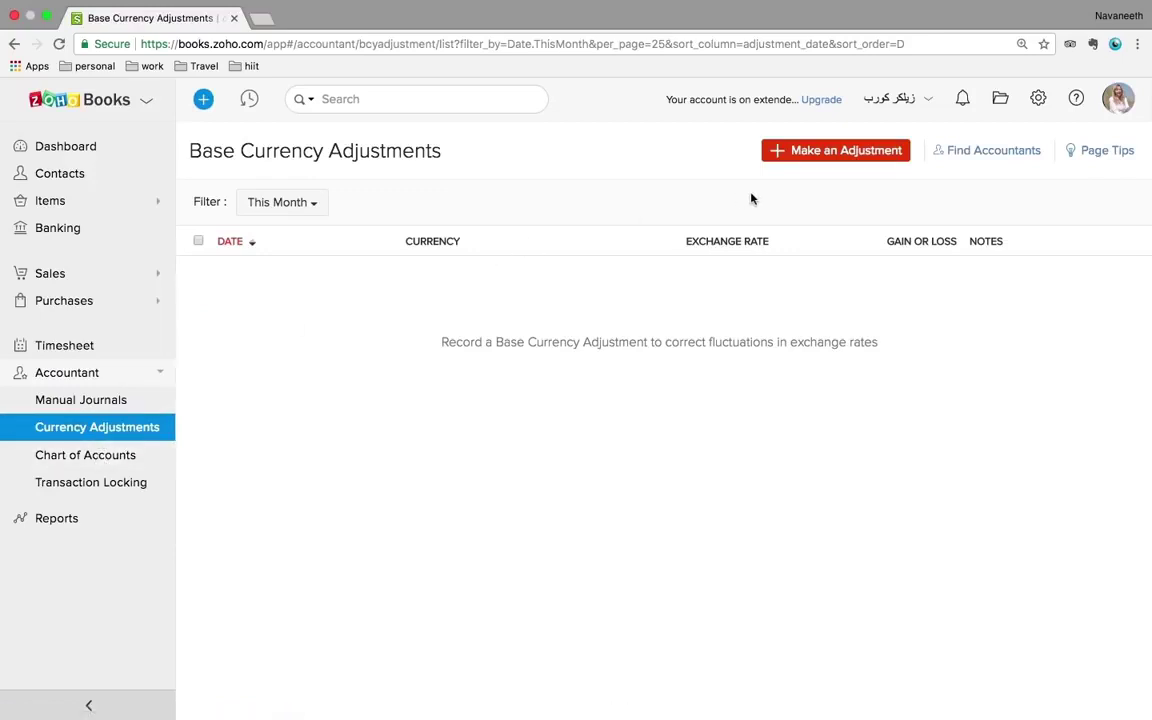
- Start a GBP base currency adjustment, cancel it, and open the Chart of Accounts
{"action": "left_click", "coordinate": [823, 158]}
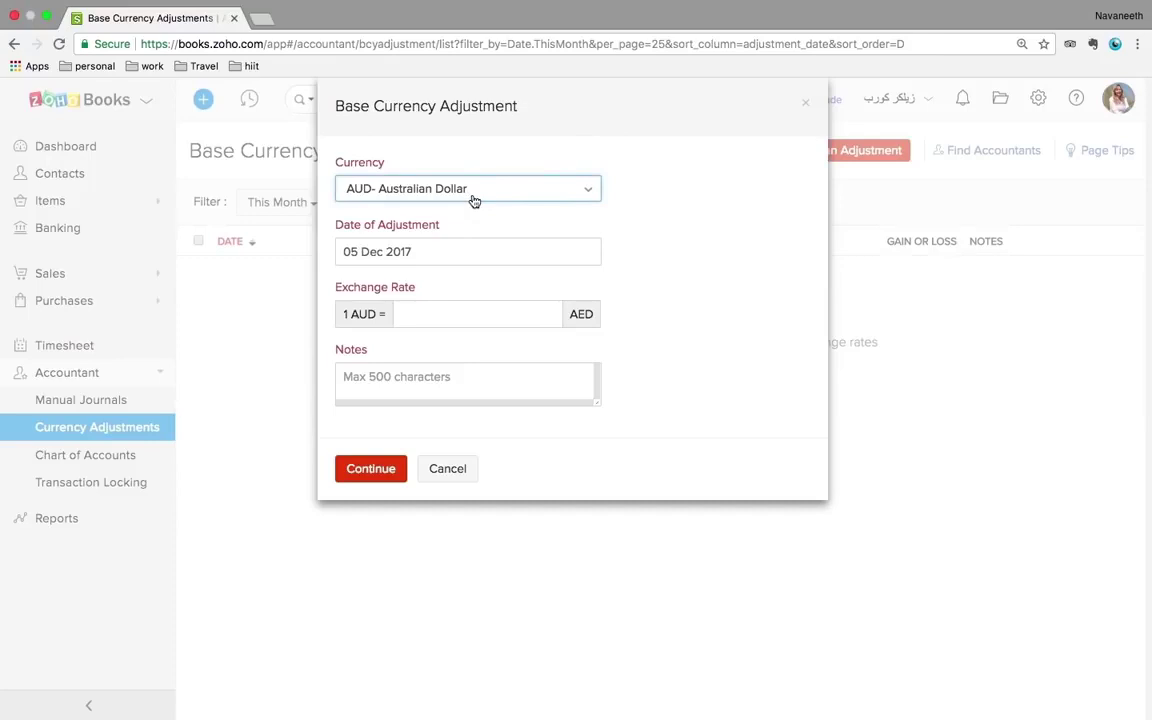
{"action": "left_click", "coordinate": [535, 199]}
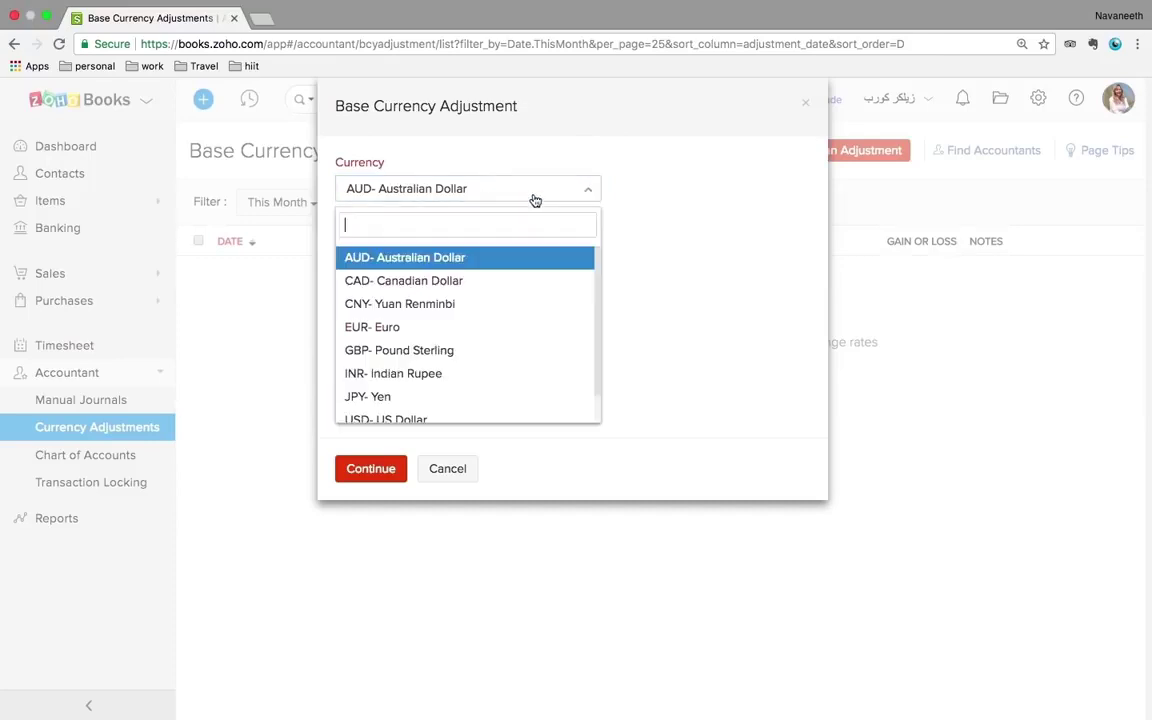
{"action": "left_click", "coordinate": [411, 351]}
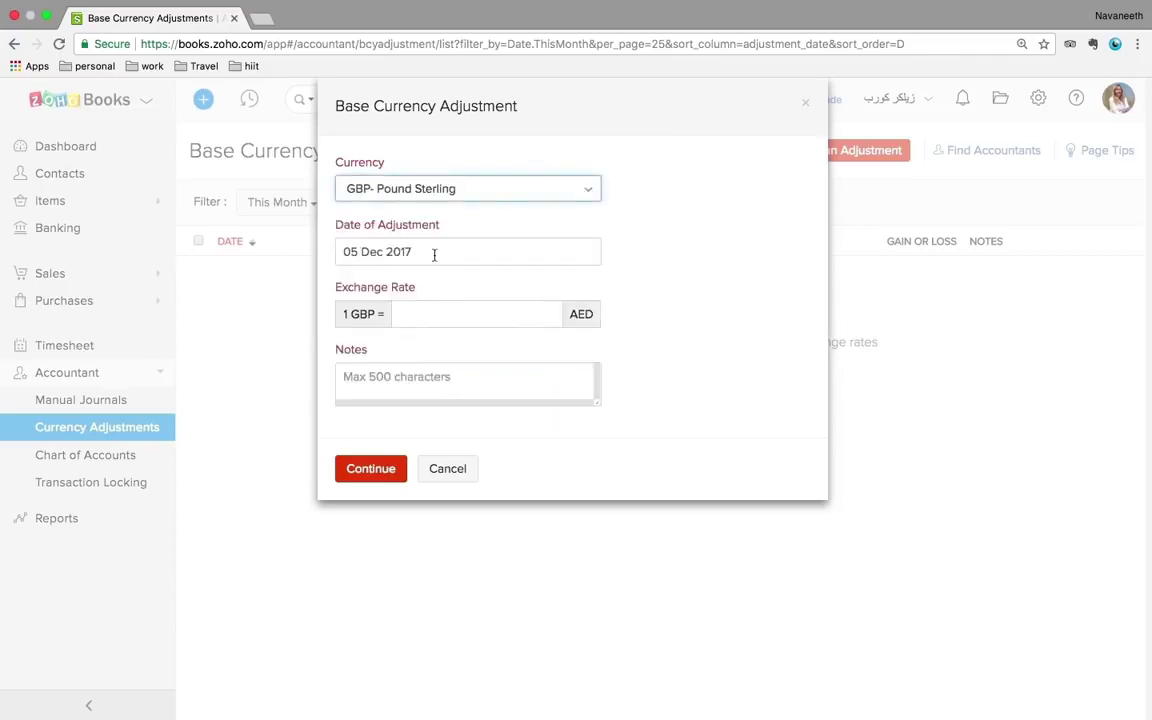
{"action": "left_click", "coordinate": [479, 317]}
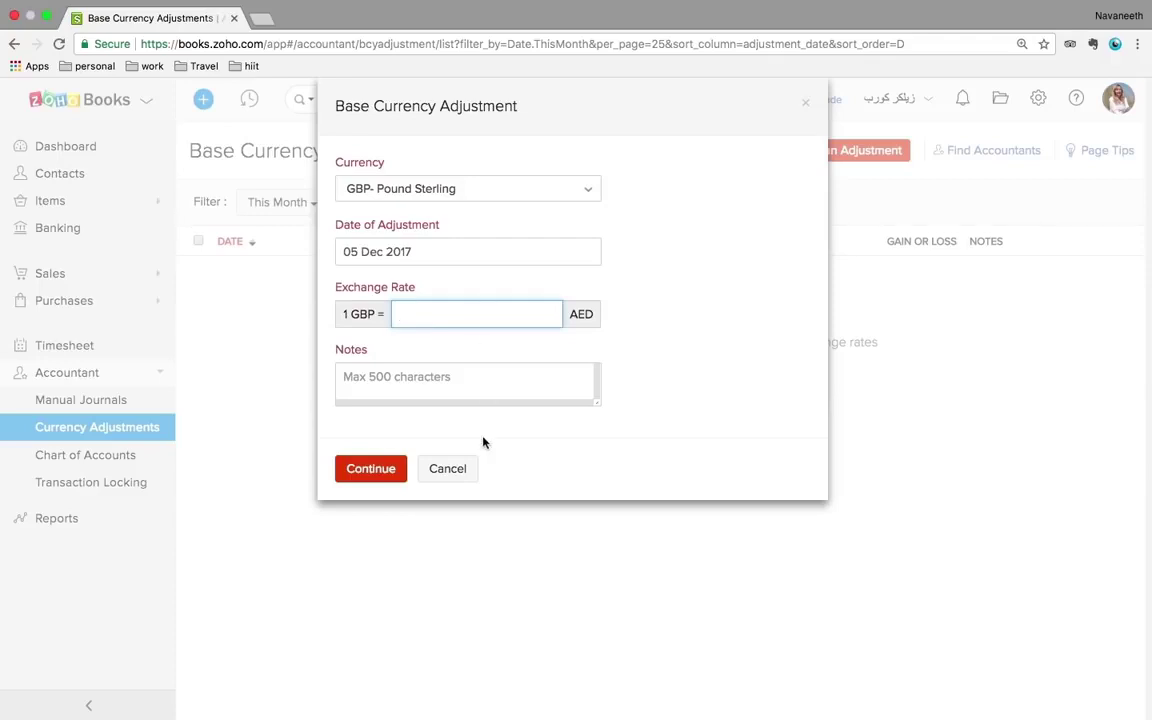
{"action": "left_click", "coordinate": [449, 469]}
{"action": "left_click", "coordinate": [70, 458]}
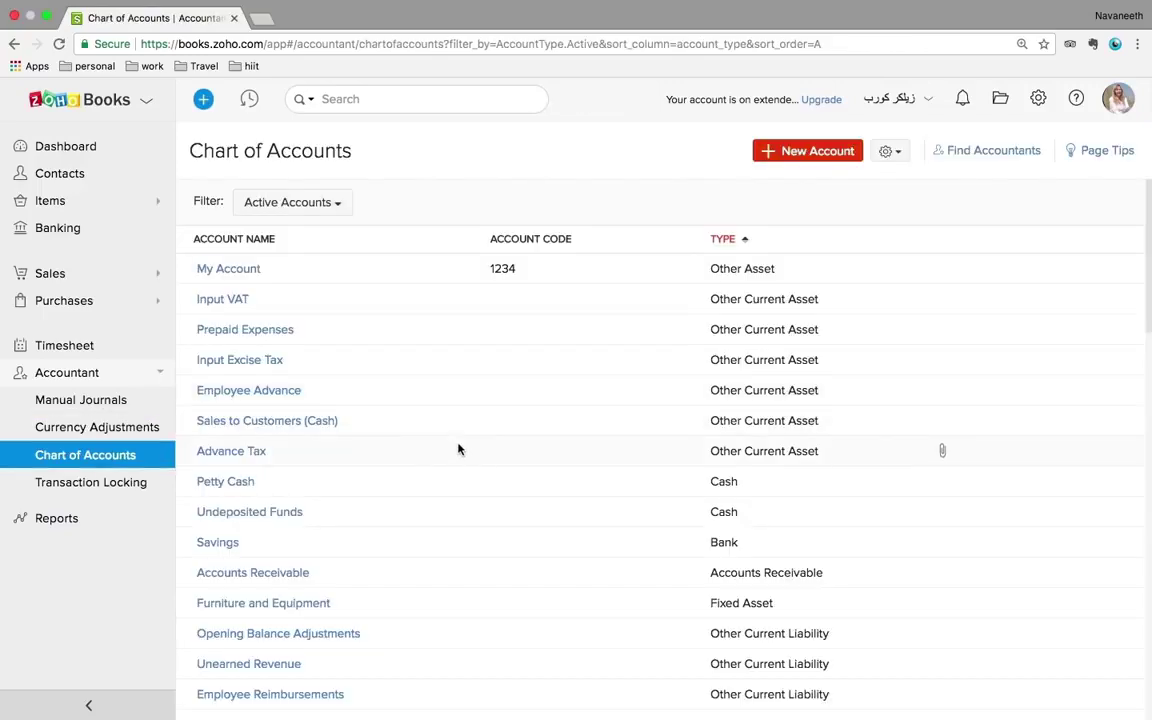
- Start a new Other Asset account, discard it, and open Transaction Locking
{"action": "scroll", "coordinate": [458, 450], "scroll_direction": "down", "scroll_amount": 10}
{"action": "scroll", "coordinate": [458, 450], "scroll_direction": "up", "scroll_amount": 10}
{"action": "left_click", "coordinate": [813, 152]}
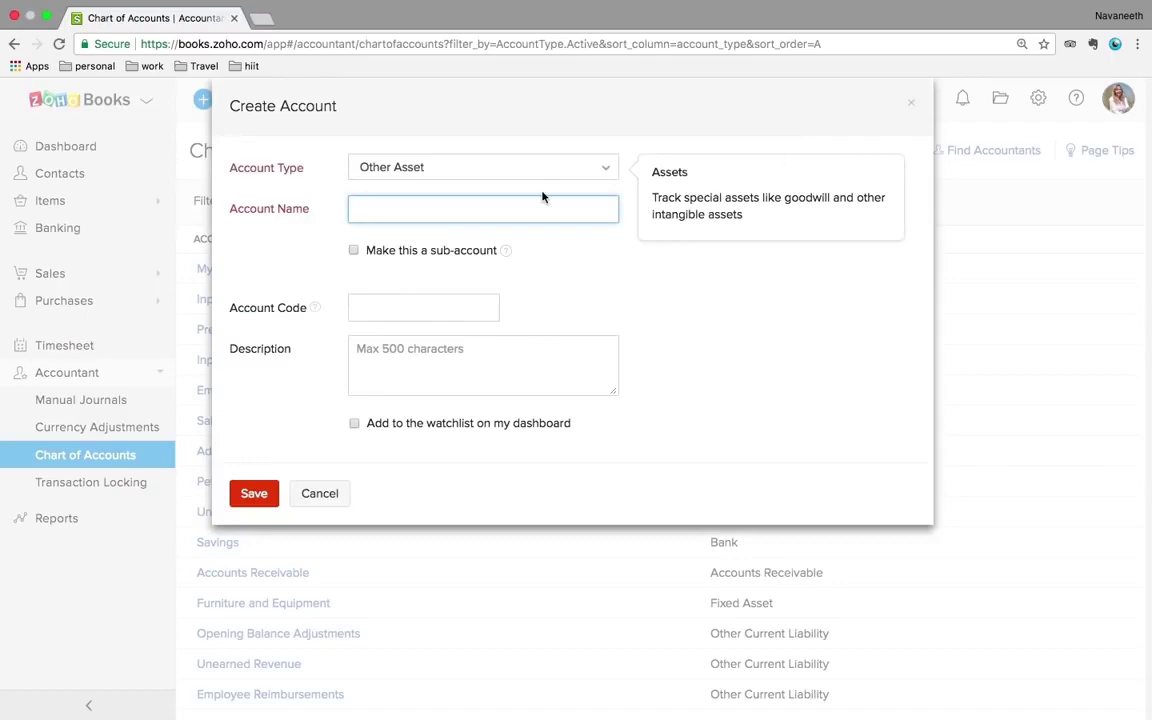
{"action": "left_click", "coordinate": [418, 170]}
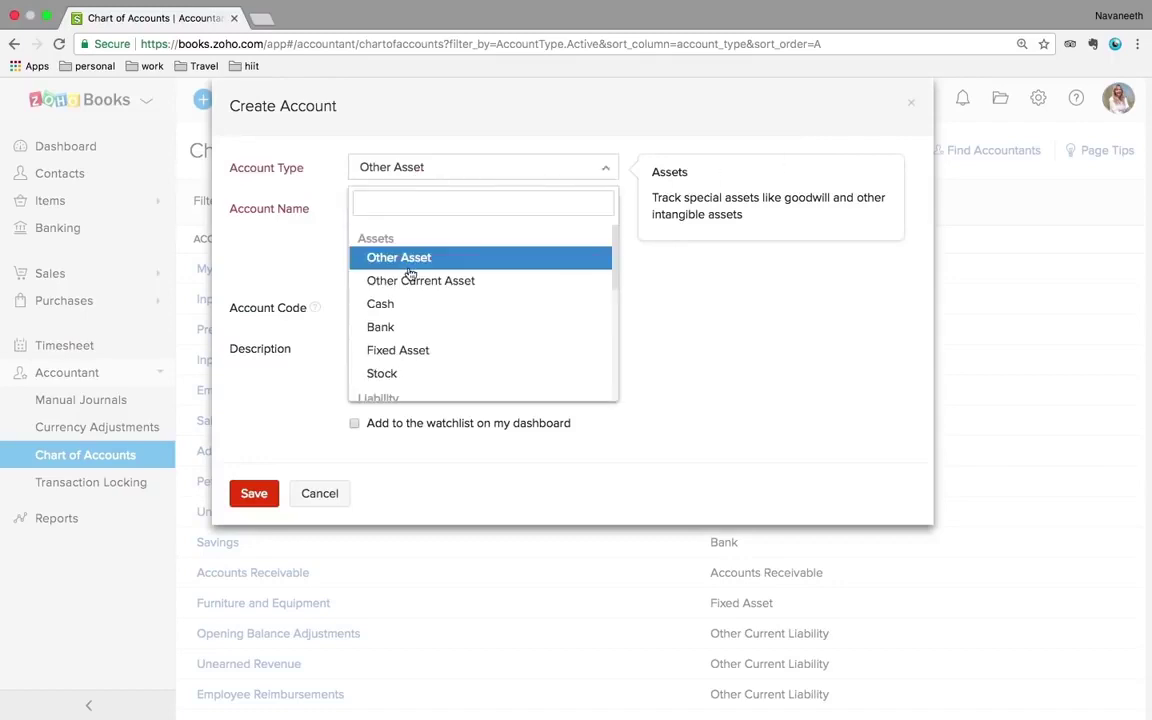
{"action": "left_click", "coordinate": [315, 210]}
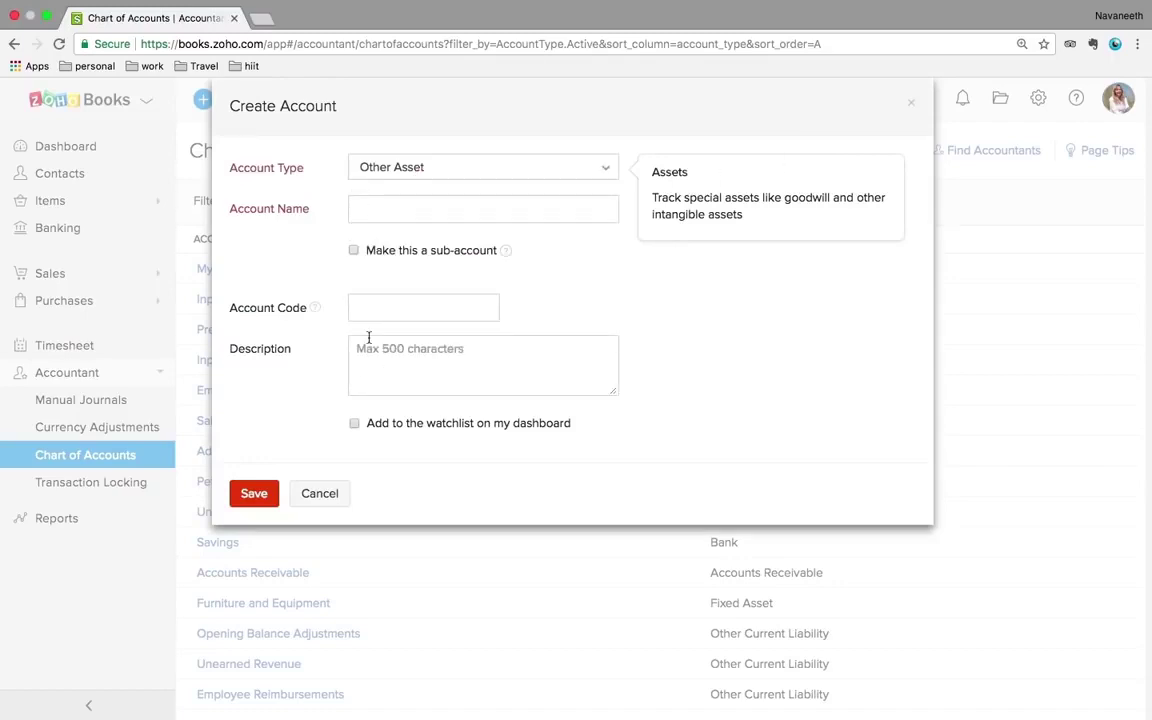
{"action": "left_click", "coordinate": [303, 492]}
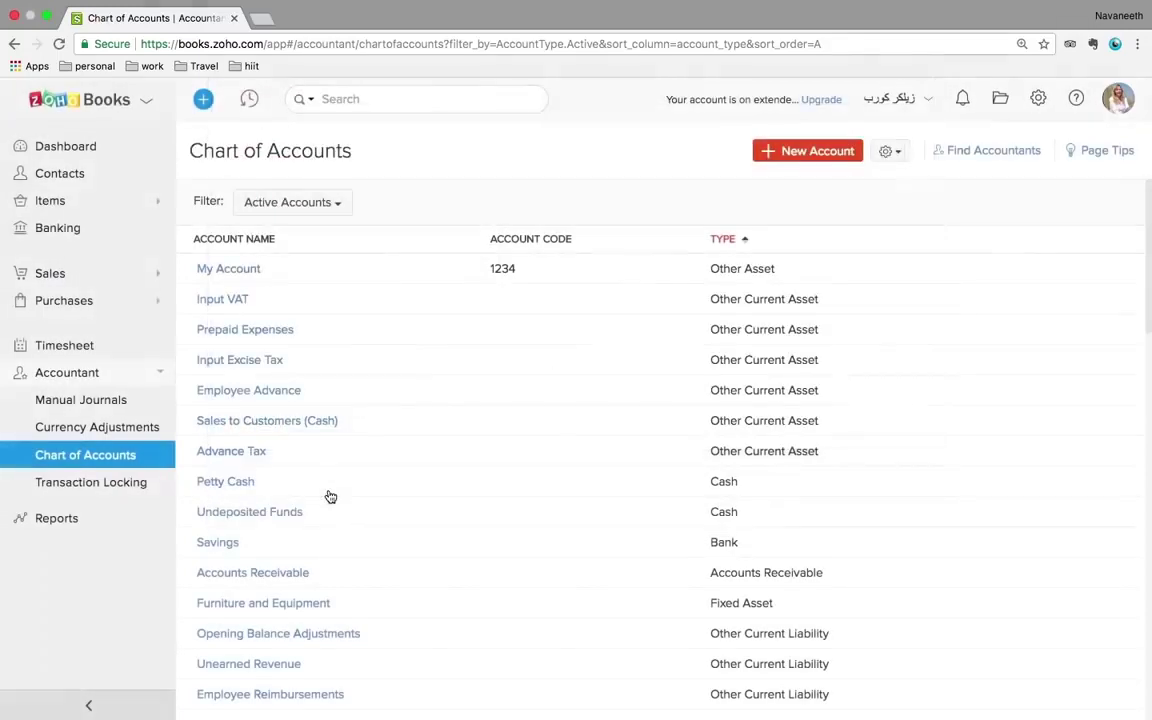
{"action": "left_click", "coordinate": [86, 483]}
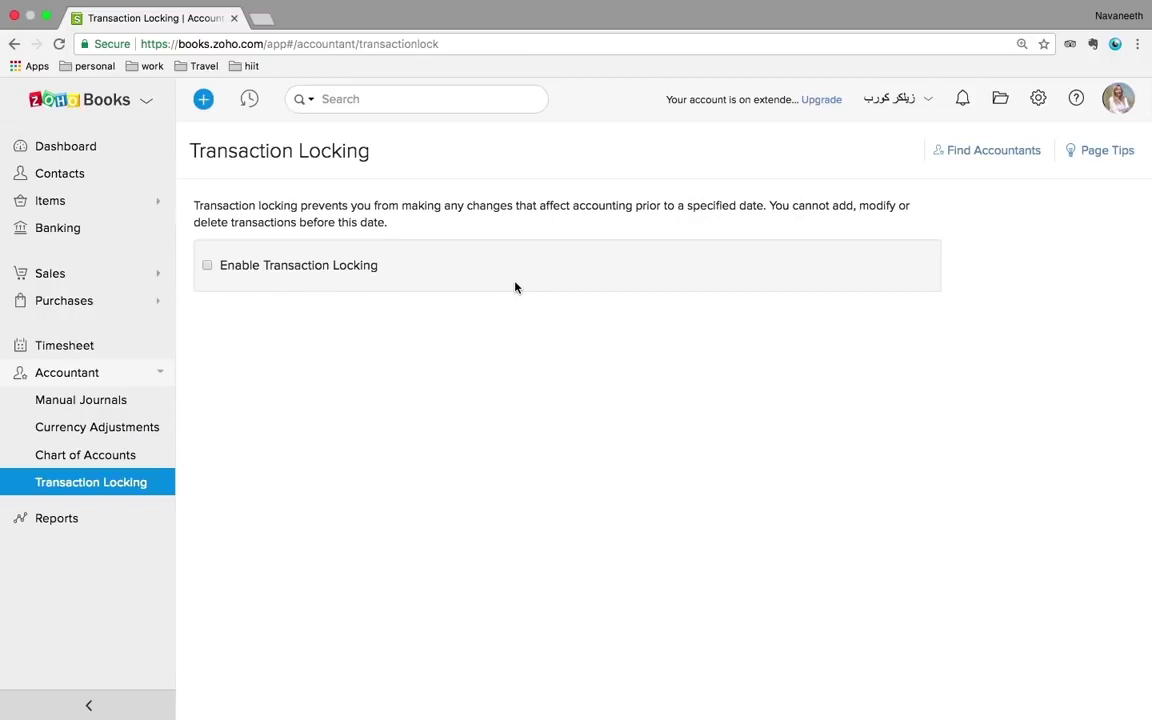
- Tick Enable Transaction Locking, then go to the Dashboard without saving
{"action": "left_click", "coordinate": [207, 266]}
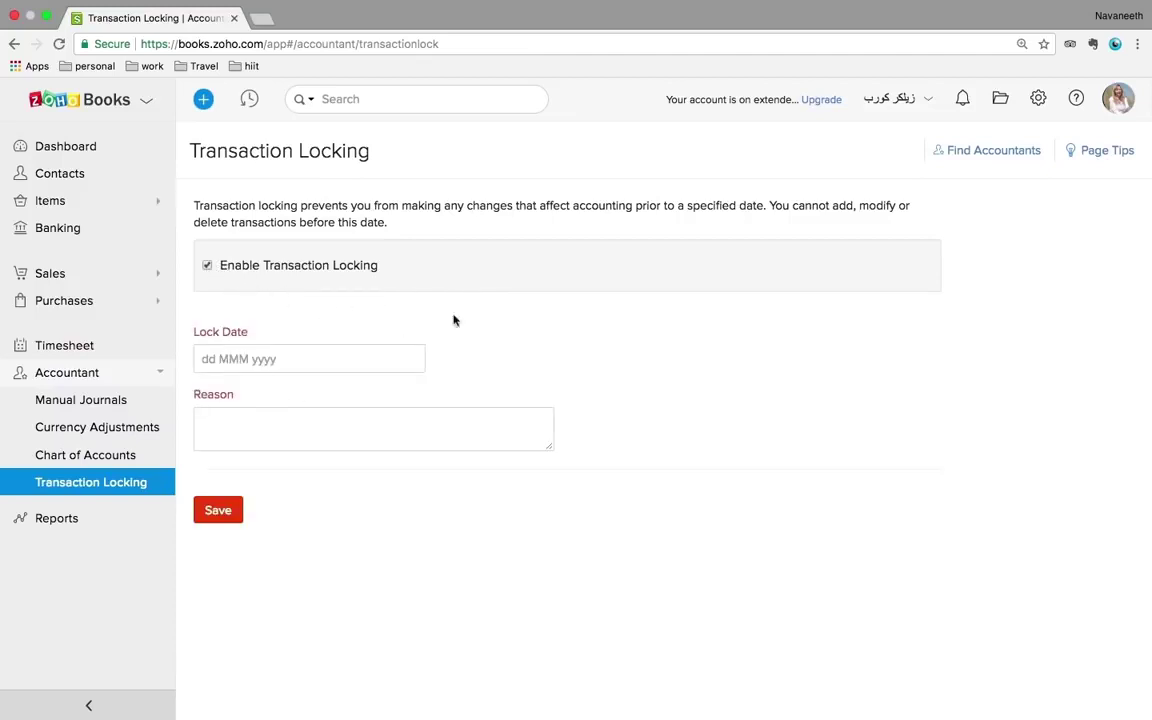
{"action": "left_click", "coordinate": [75, 150]}
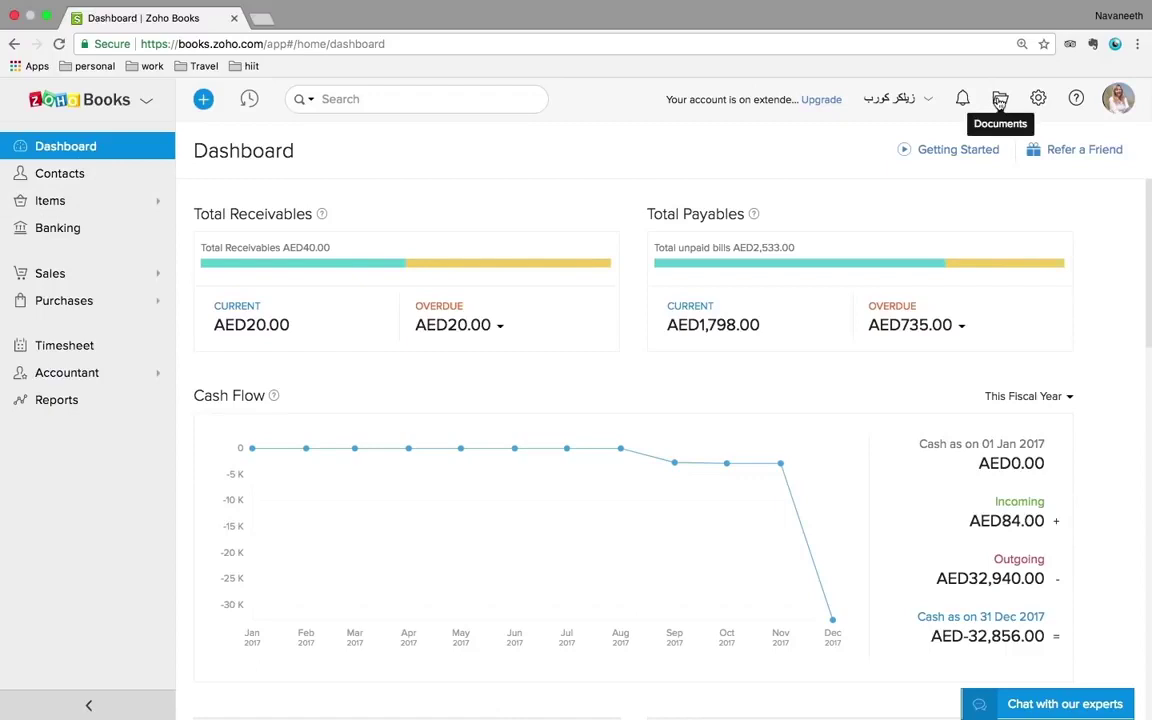
- Open the empty Documents Inbox from the top-bar folder icon
{"action": "left_click", "coordinate": [1000, 99]}
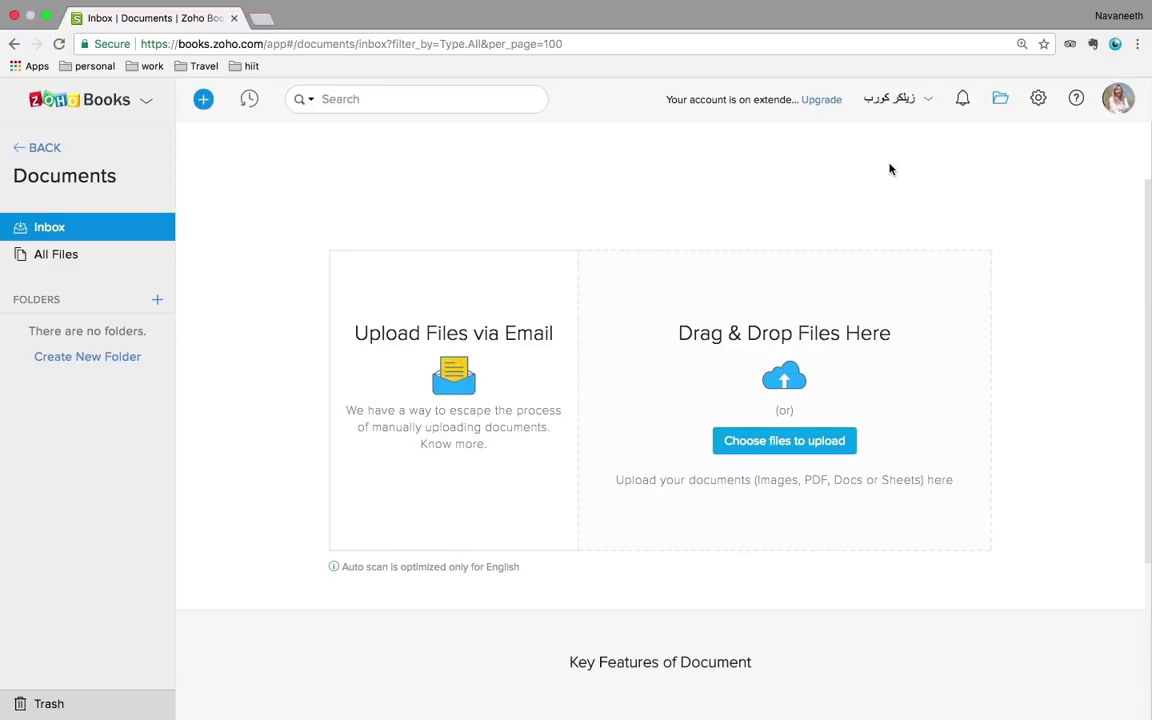
- Go to Settings › Users & Roles and review the users, each with the Admin role
{"action": "left_click", "coordinate": [1038, 100]}
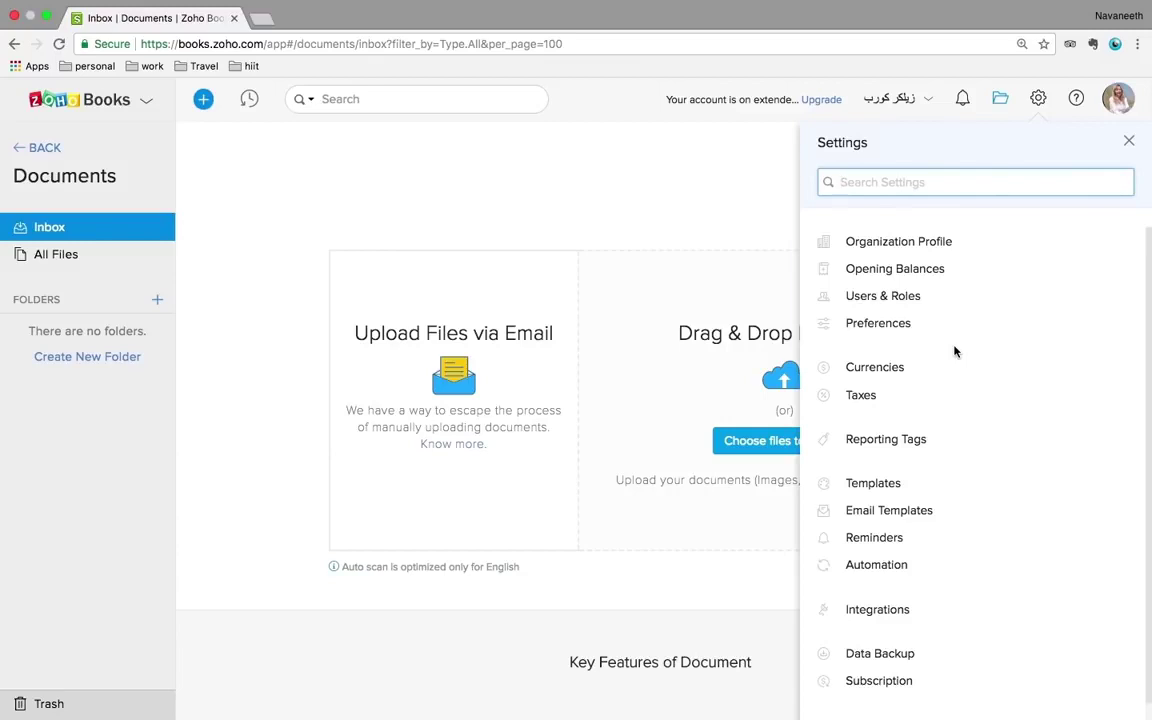
{"action": "scroll", "coordinate": [954, 352], "scroll_direction": "down", "scroll_amount": 1}
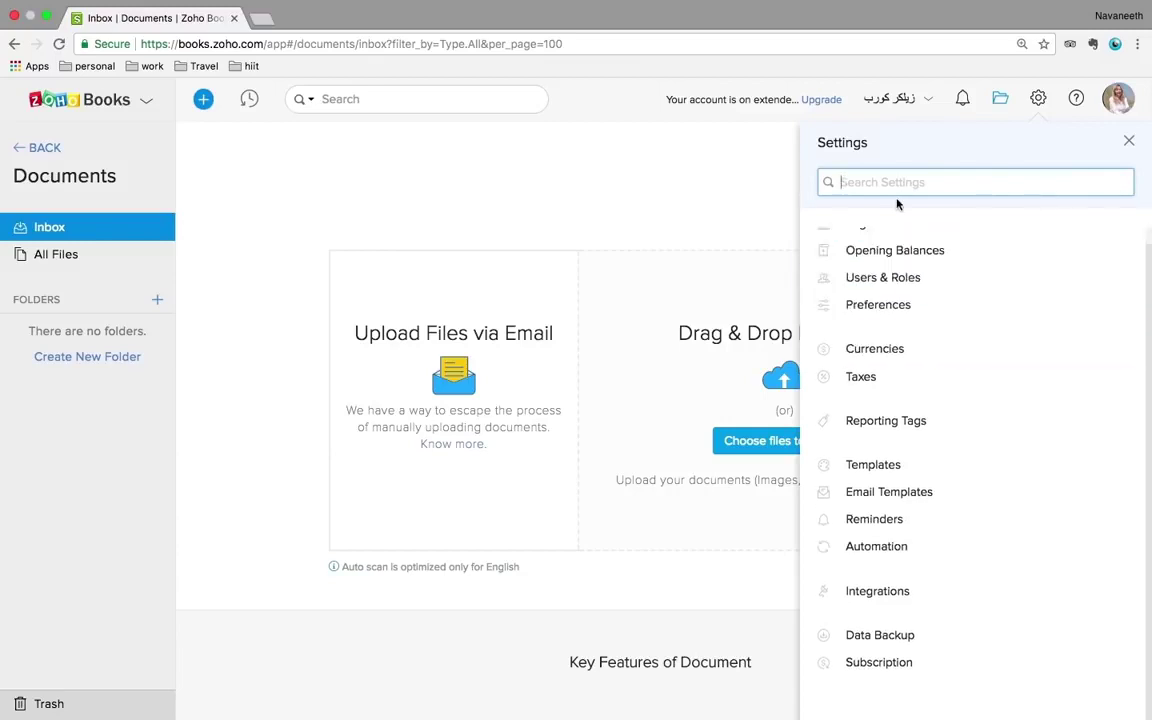
{"action": "left_click", "coordinate": [906, 286]}
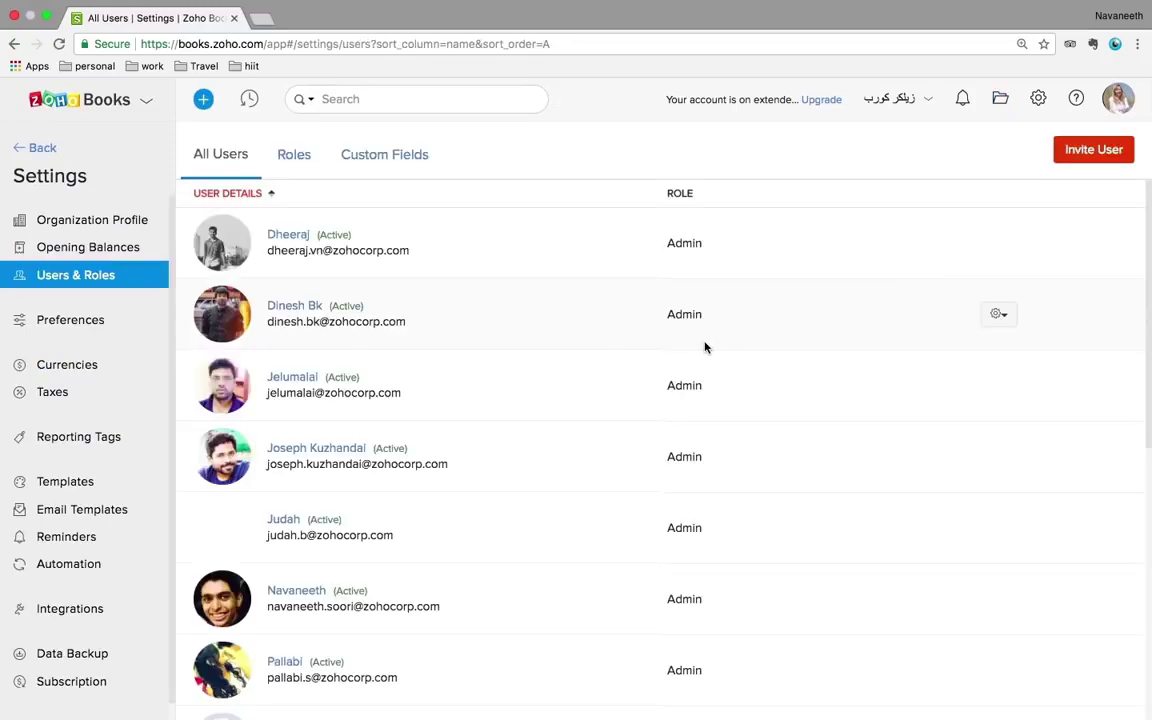
{"action": "scroll", "coordinate": [704, 342], "scroll_direction": "down", "scroll_amount": 5}
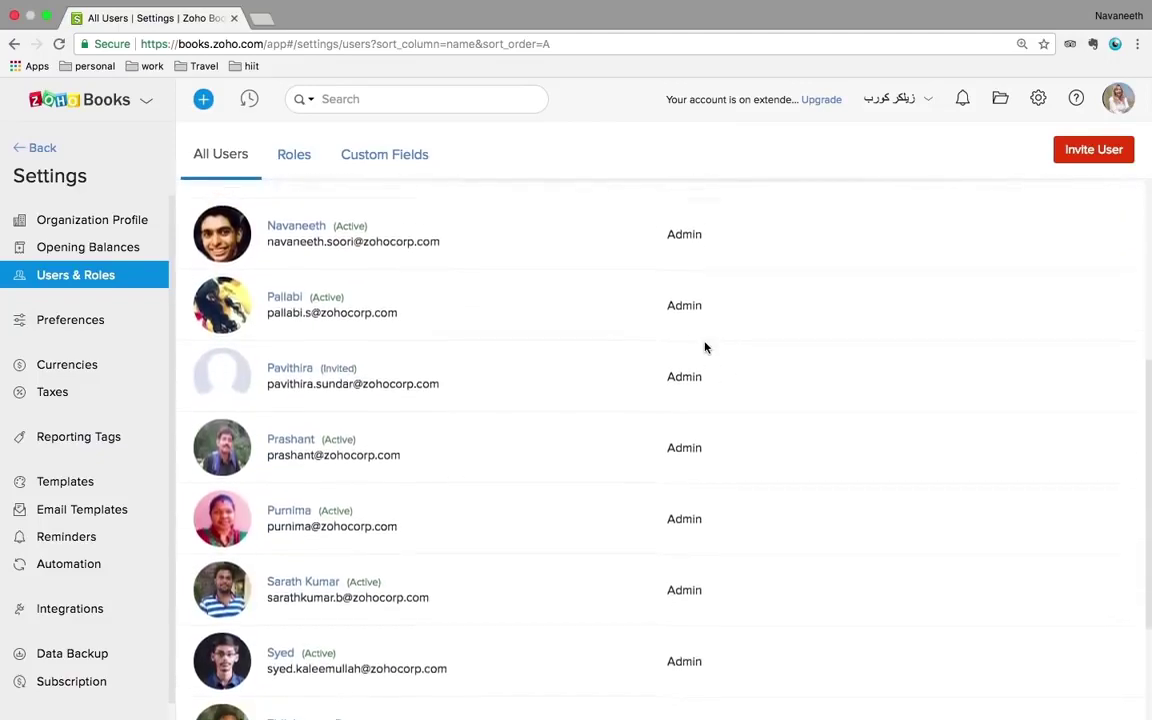
{"action": "scroll", "coordinate": [714, 336], "scroll_direction": "up", "scroll_amount": 5}
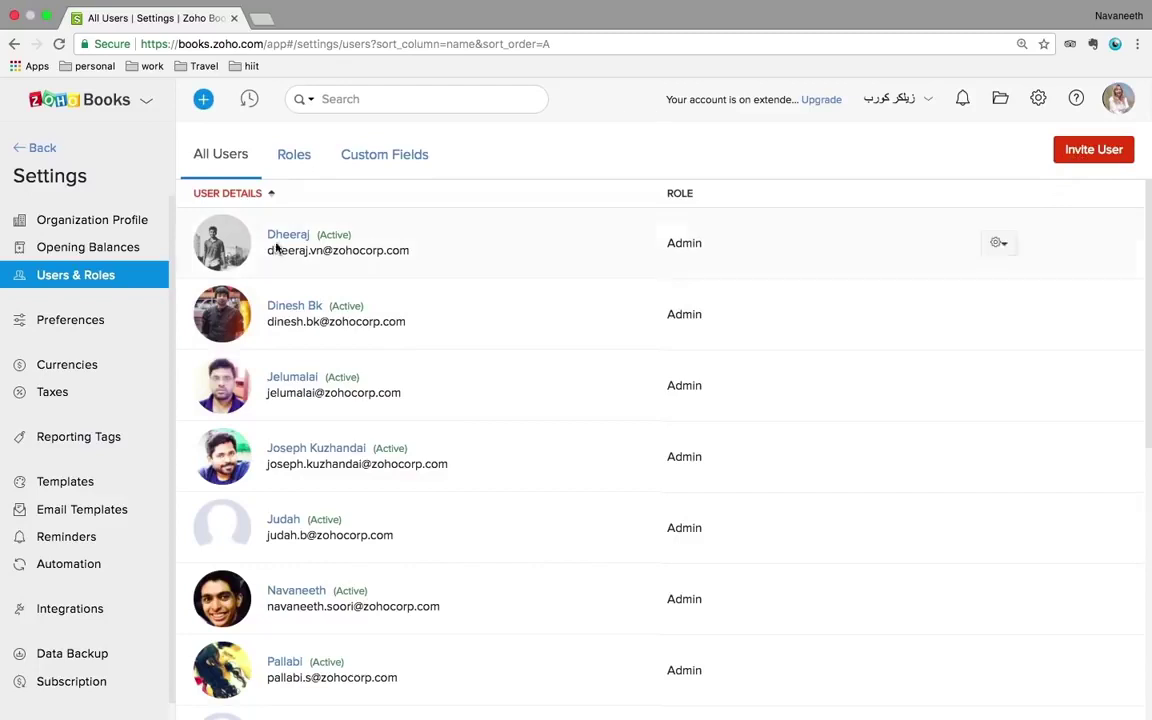
- Look over the General and Estimates preferences, ending on Currencies with AED – UAE Dirham as base
{"action": "left_click", "coordinate": [80, 328]}
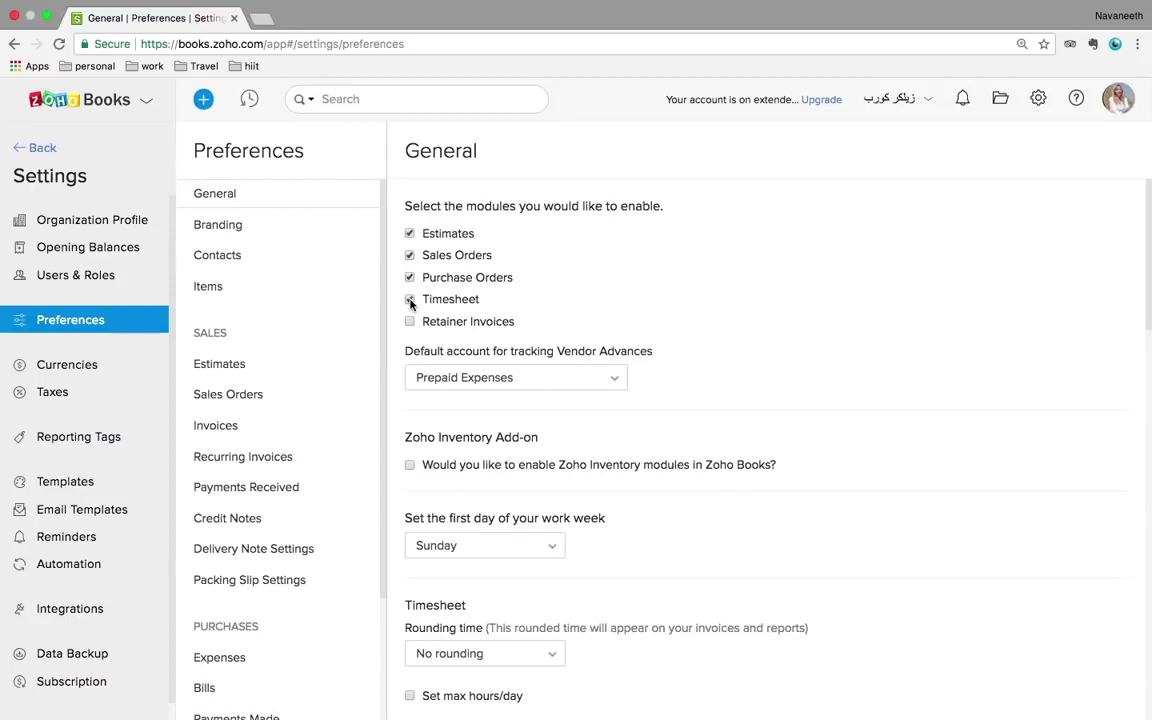
{"action": "mouse_move", "coordinate": [843, 700]}
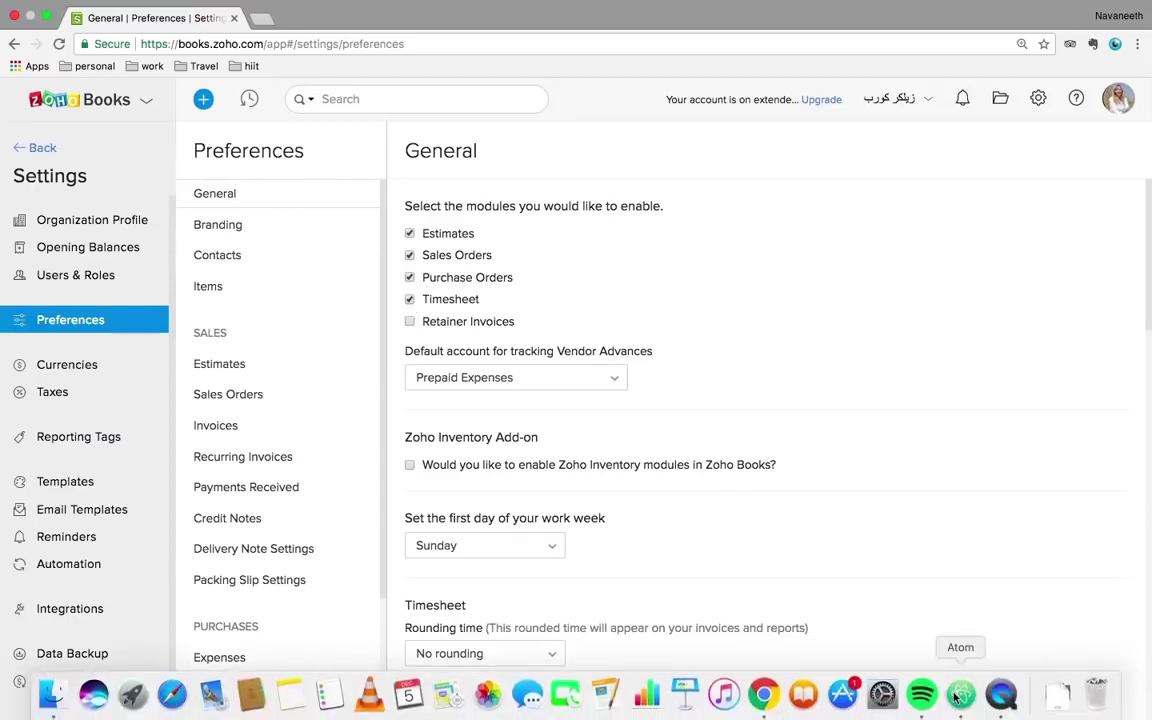
{"action": "right_click", "coordinate": [998, 706]}
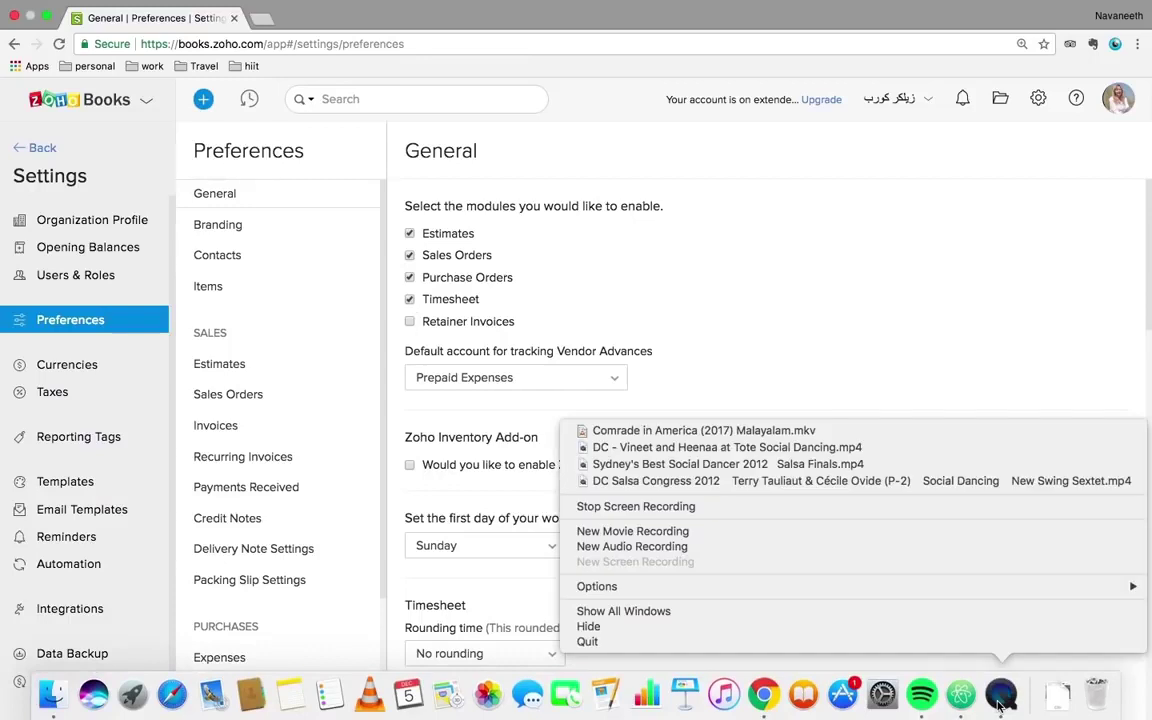
{"action": "left_click", "coordinate": [848, 219]}
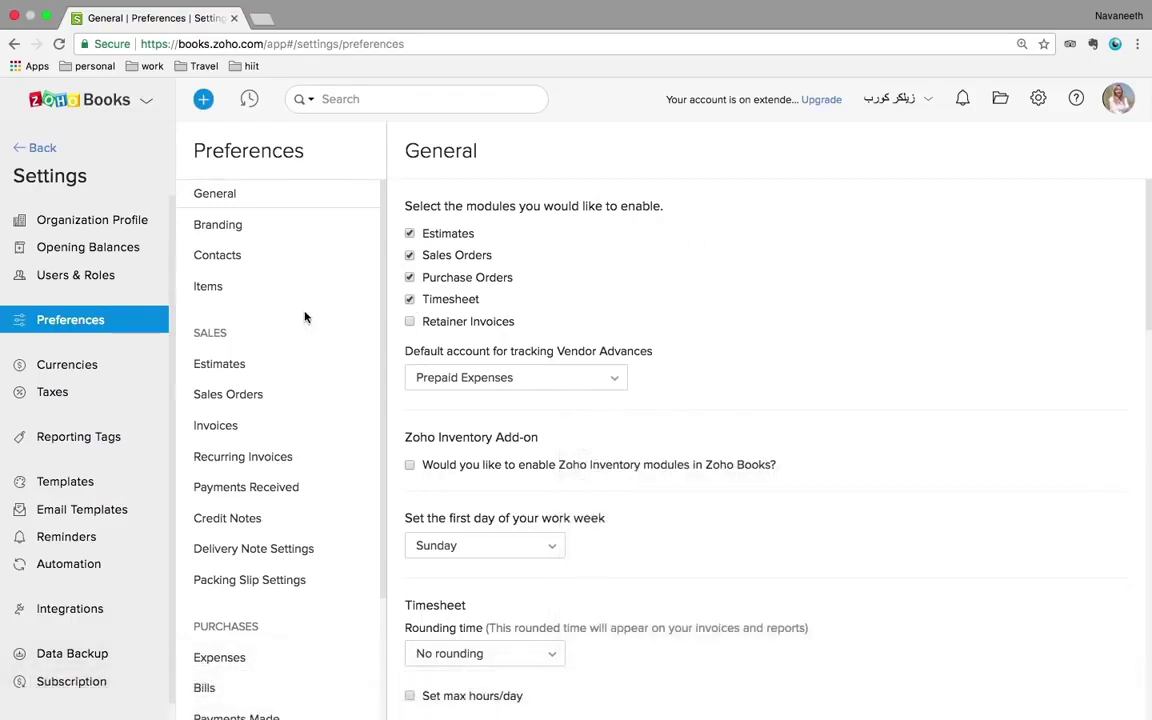
{"action": "left_click", "coordinate": [231, 365]}
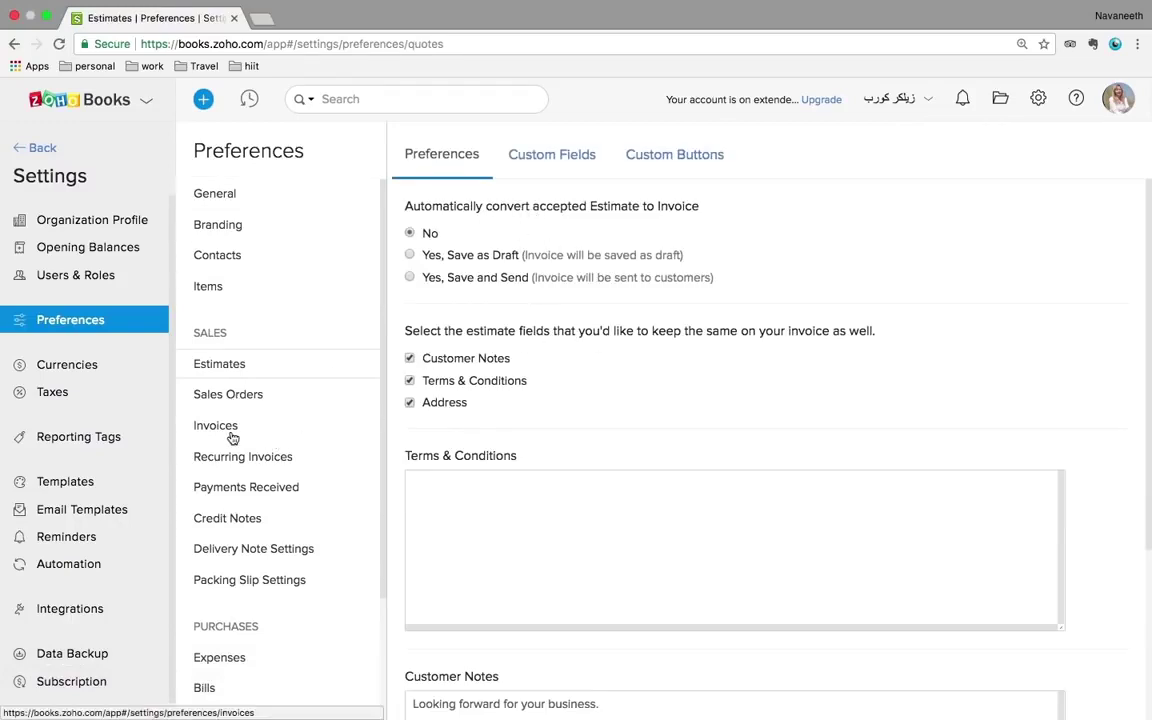
{"action": "left_click", "coordinate": [77, 366]}
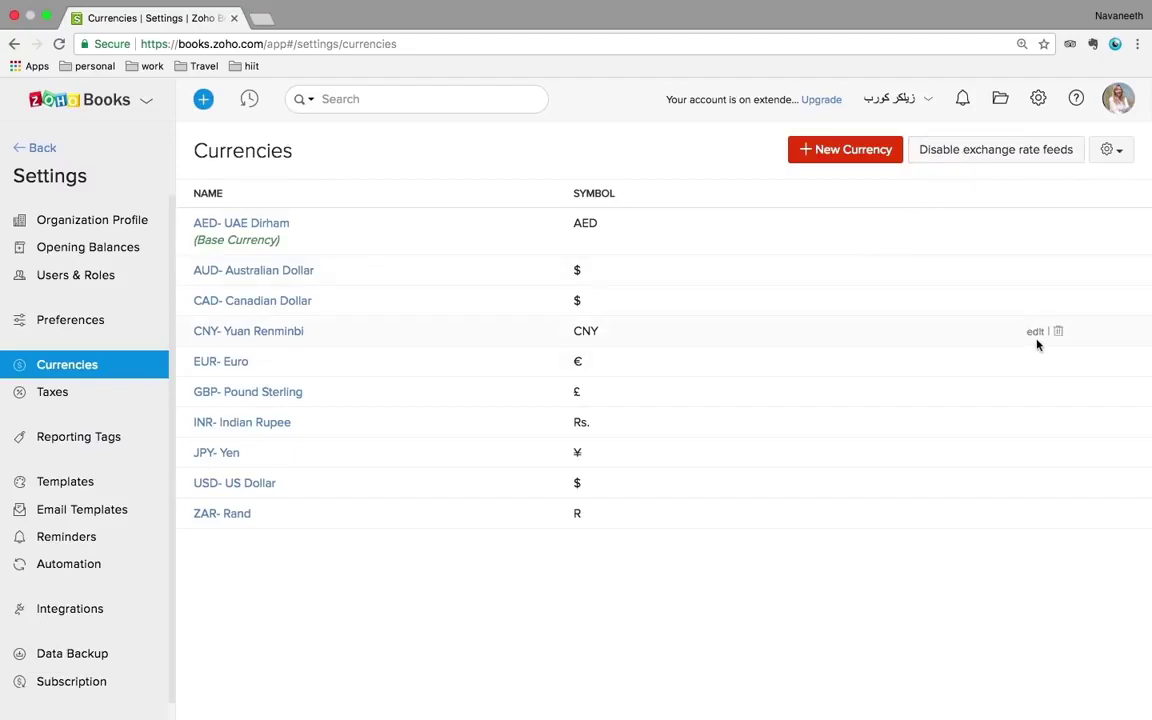
- Inspect the CNY currency without changes, then move through Taxes to Reporting Tags
{"action": "left_click", "coordinate": [1035, 332]}
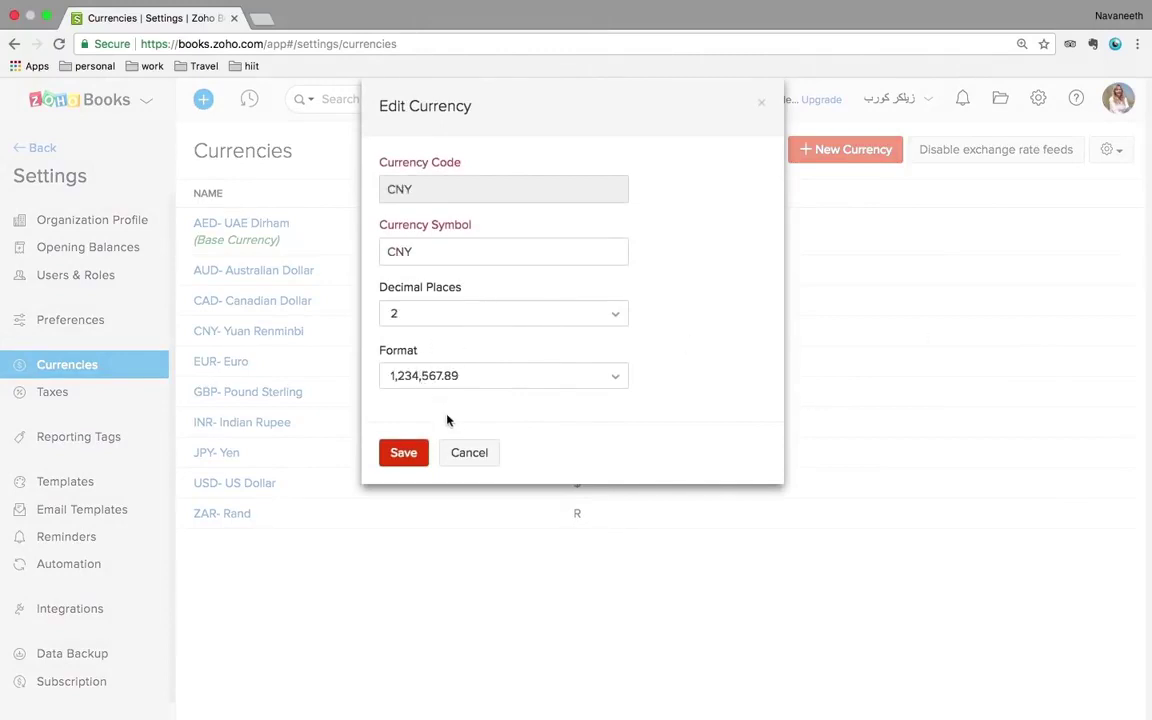
{"action": "left_click", "coordinate": [467, 457]}
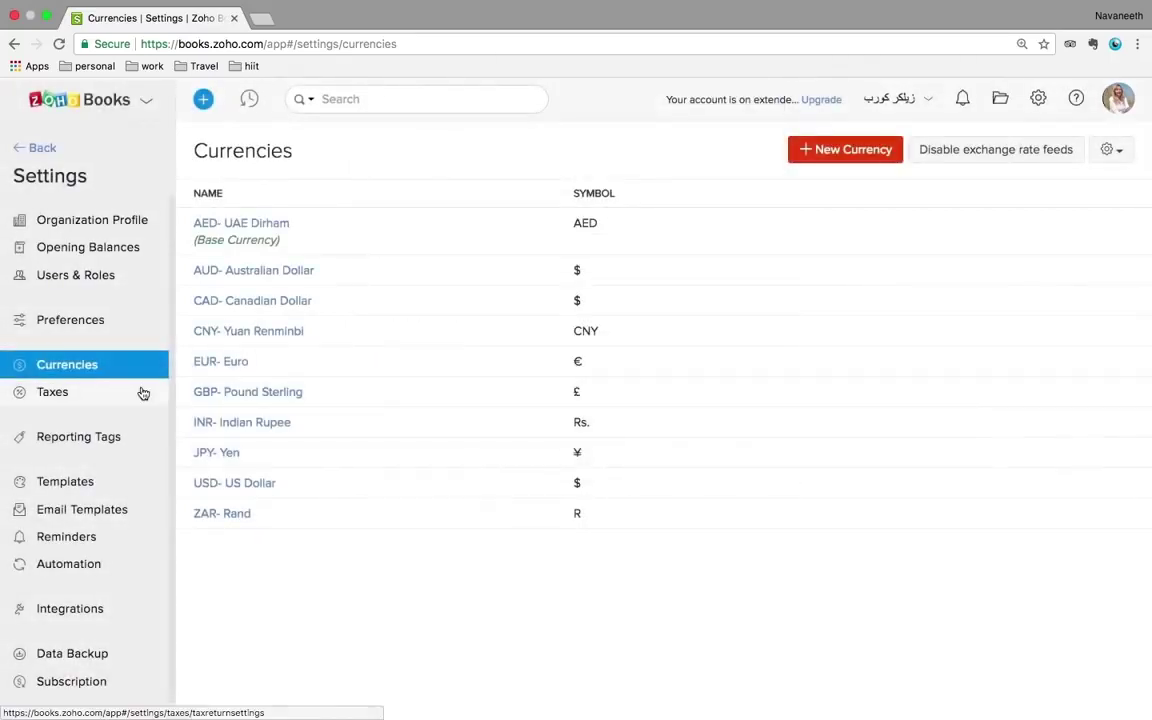
{"action": "left_click", "coordinate": [80, 403]}
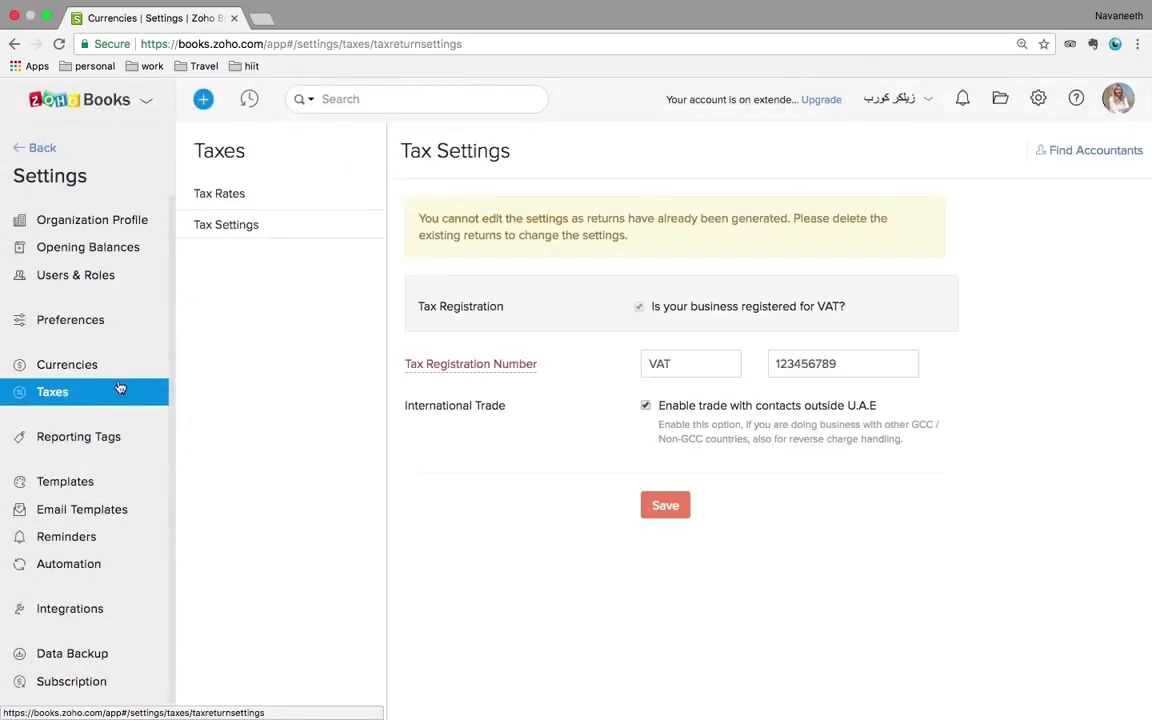
{"action": "left_click", "coordinate": [94, 444]}
{"action": "left_click", "coordinate": [94, 444]}
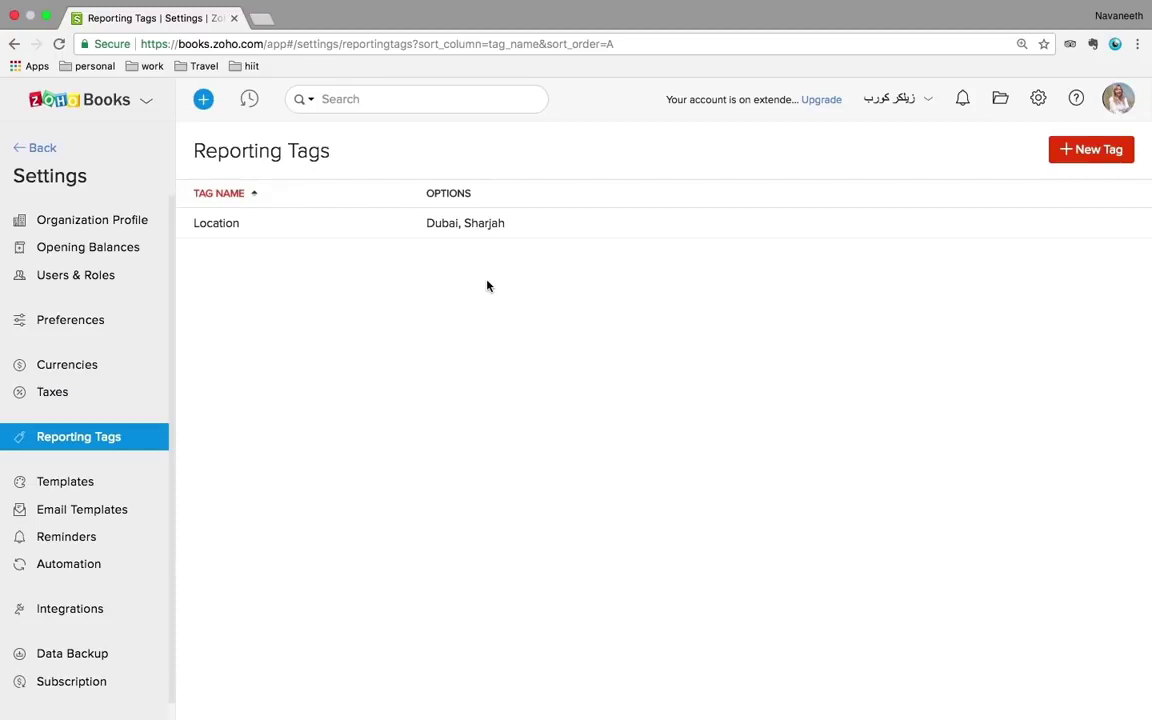
- After checking the Location tag, create tag 'Department' with options Sales and Marketing, then view invoice templates
{"action": "left_click", "coordinate": [475, 226]}
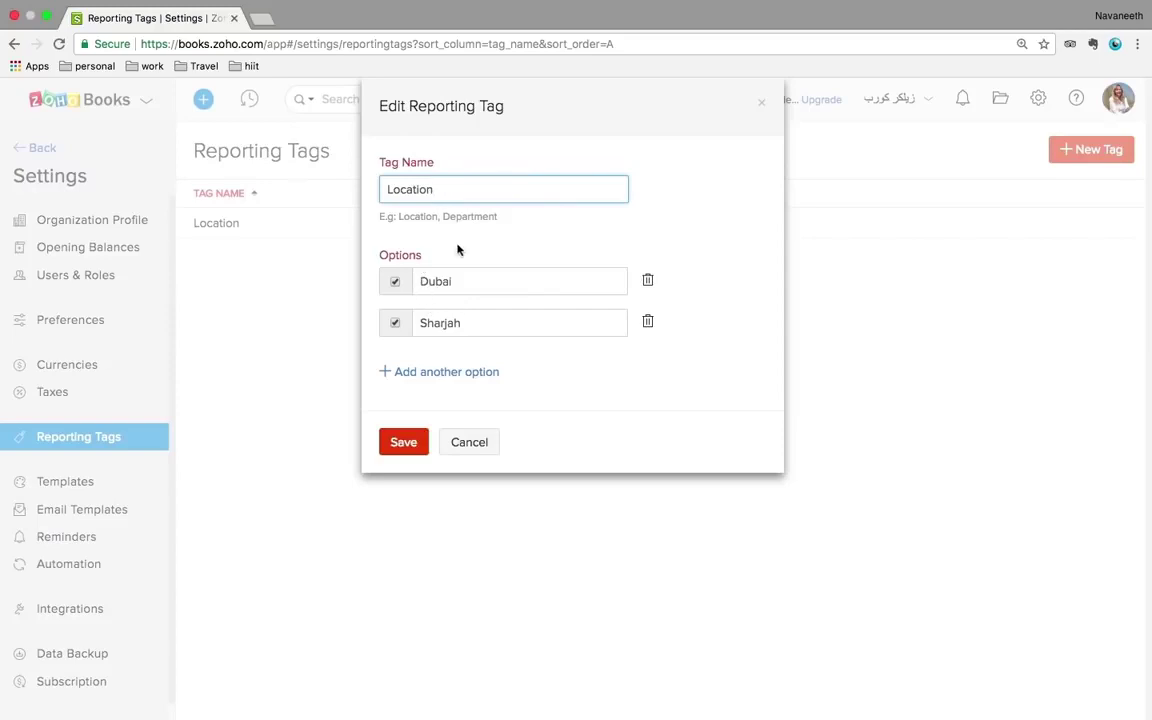
{"action": "left_click", "coordinate": [475, 442]}
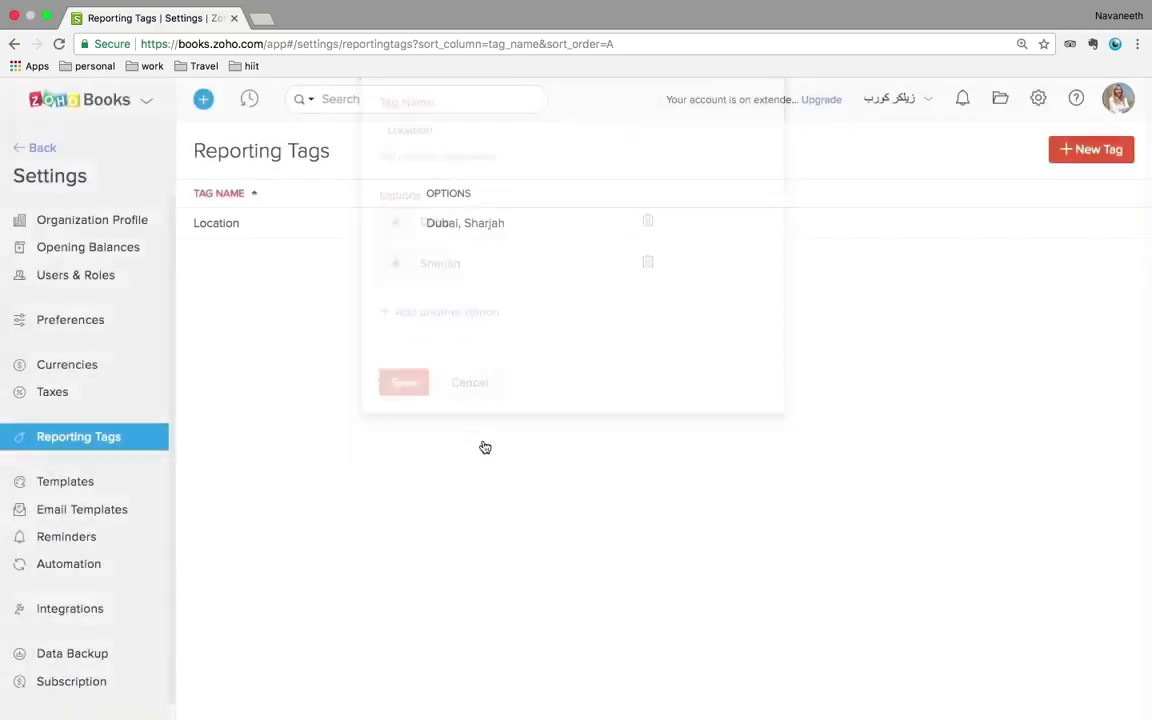
{"action": "left_click", "coordinate": [1079, 158]}
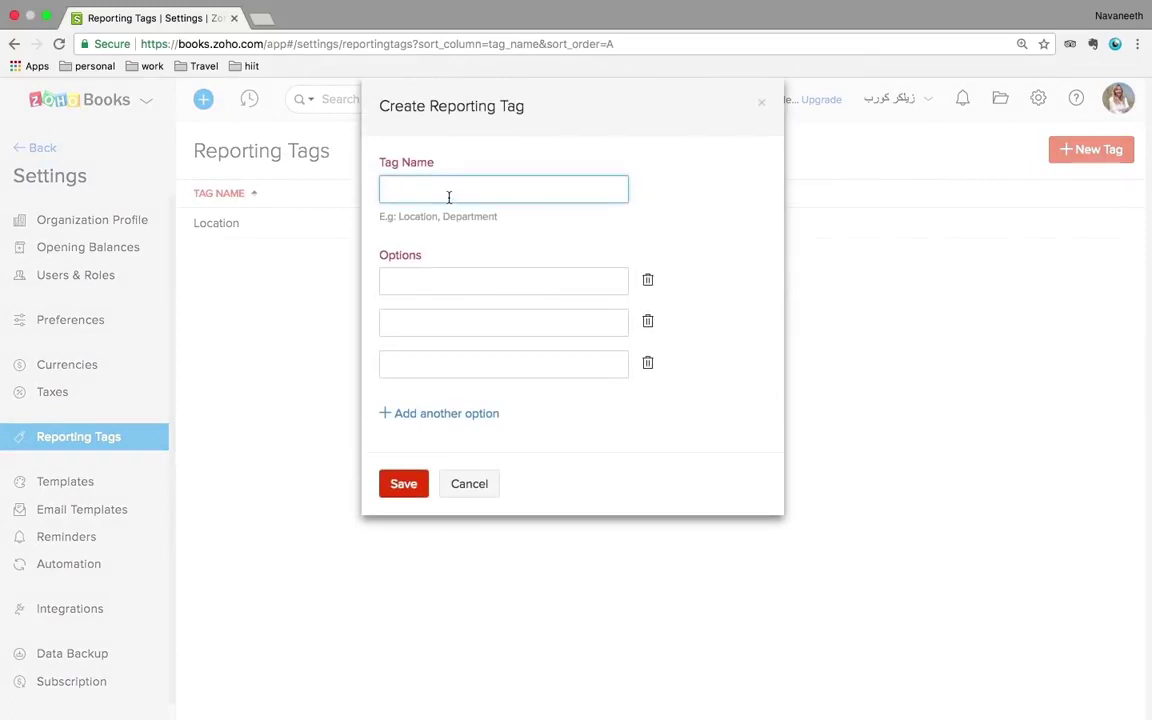
{"action": "type", "text": "Department"}
{"action": "left_click", "coordinate": [424, 285]}
{"action": "type", "text": "Sale"}
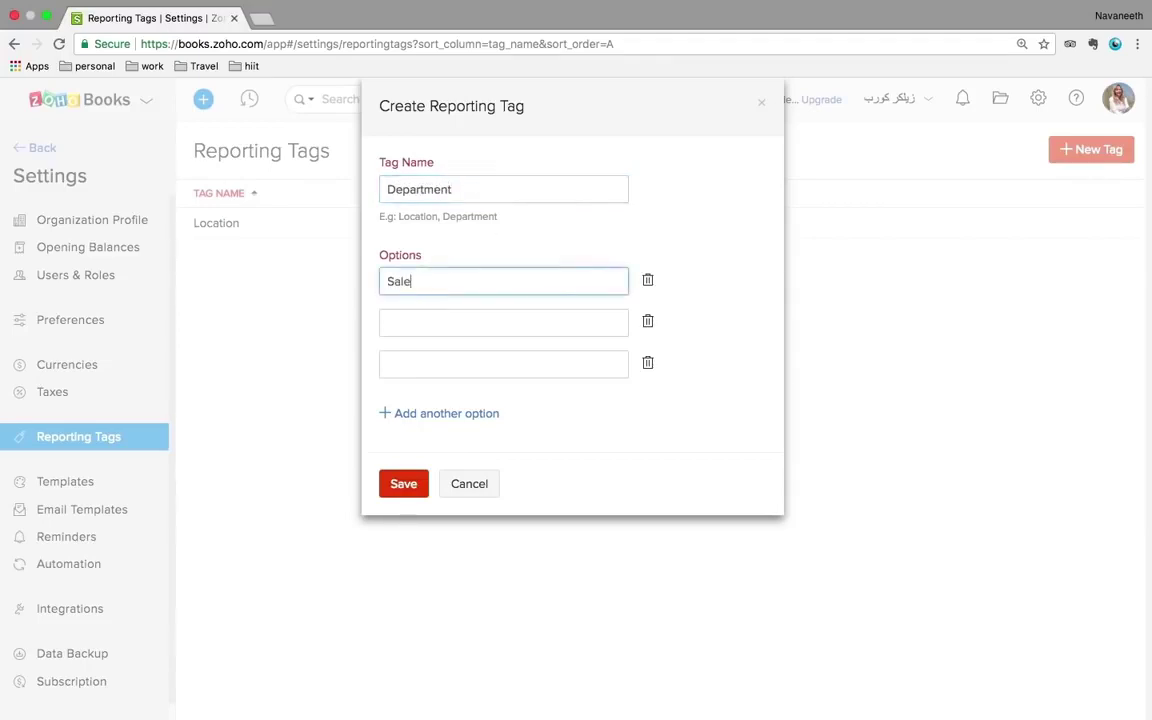
{"action": "type", "text": "s"}
{"action": "left_click", "coordinate": [410, 322]}
{"action": "type", "text": "Ma"}
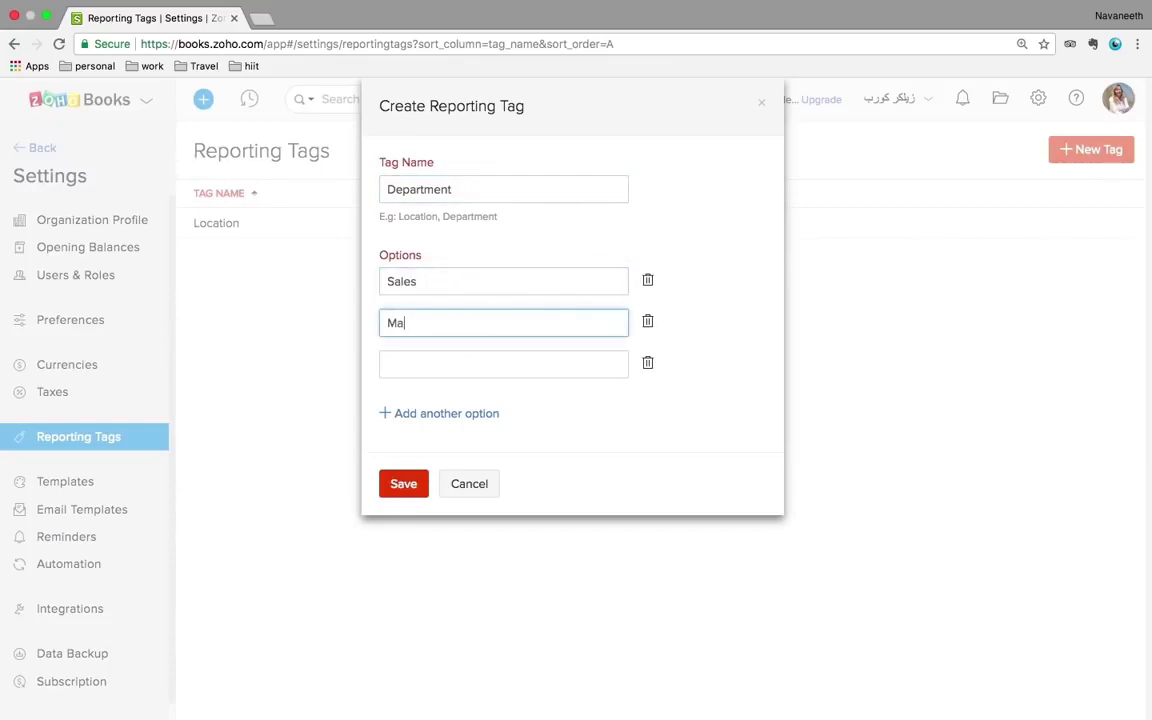
{"action": "type", "text": "rketing"}
{"action": "left_click", "coordinate": [410, 486]}
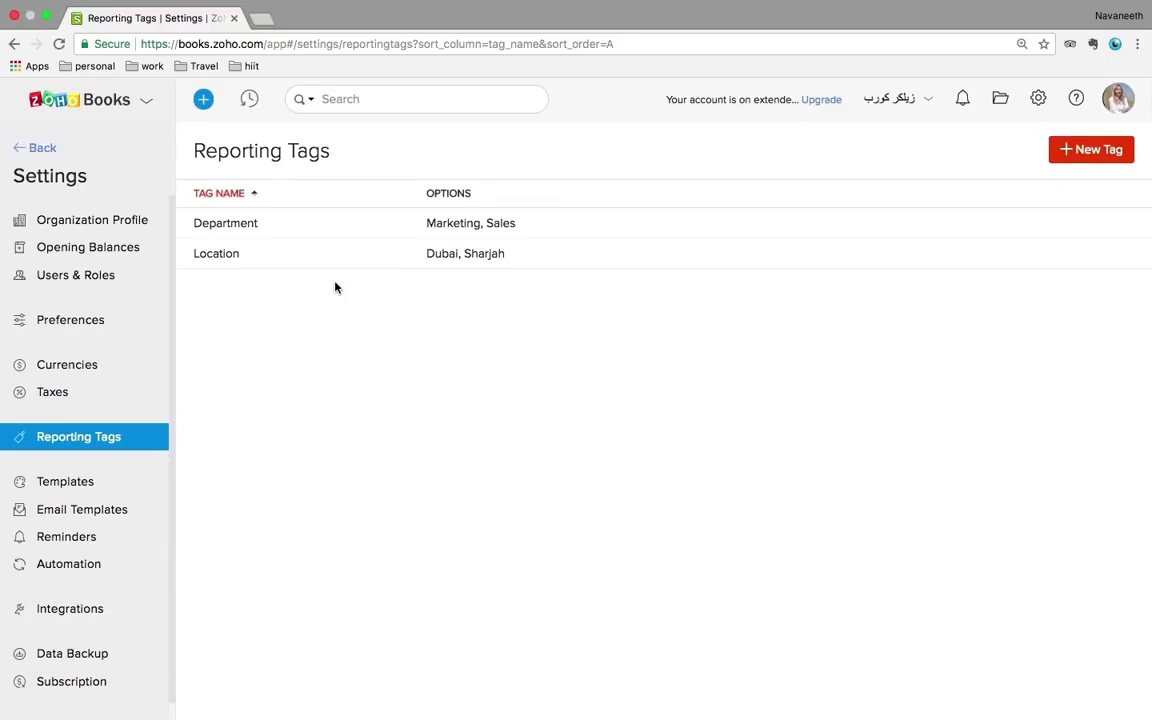
{"action": "left_click", "coordinate": [85, 489]}
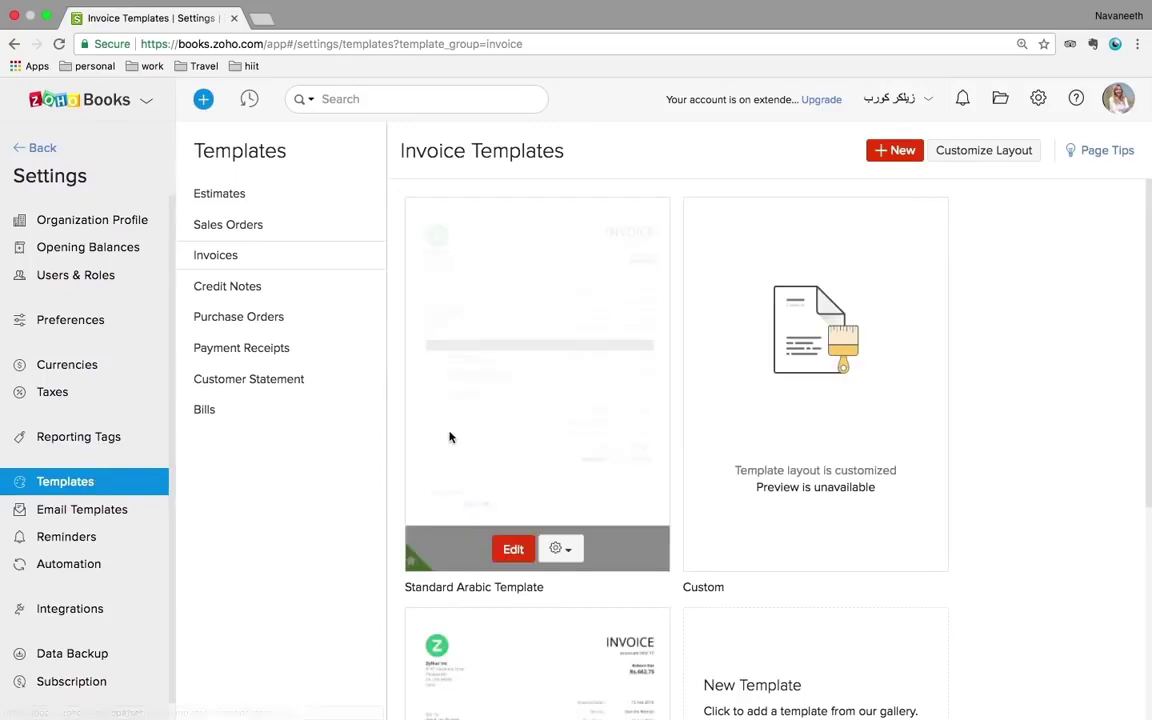
{"action": "scroll", "coordinate": [88, 521], "scroll_direction": "down", "scroll_amount": 1}
- Browse the User Invite, Estimate, Sales Order and Invoice Notification email templates
{"action": "left_click", "coordinate": [80, 498]}
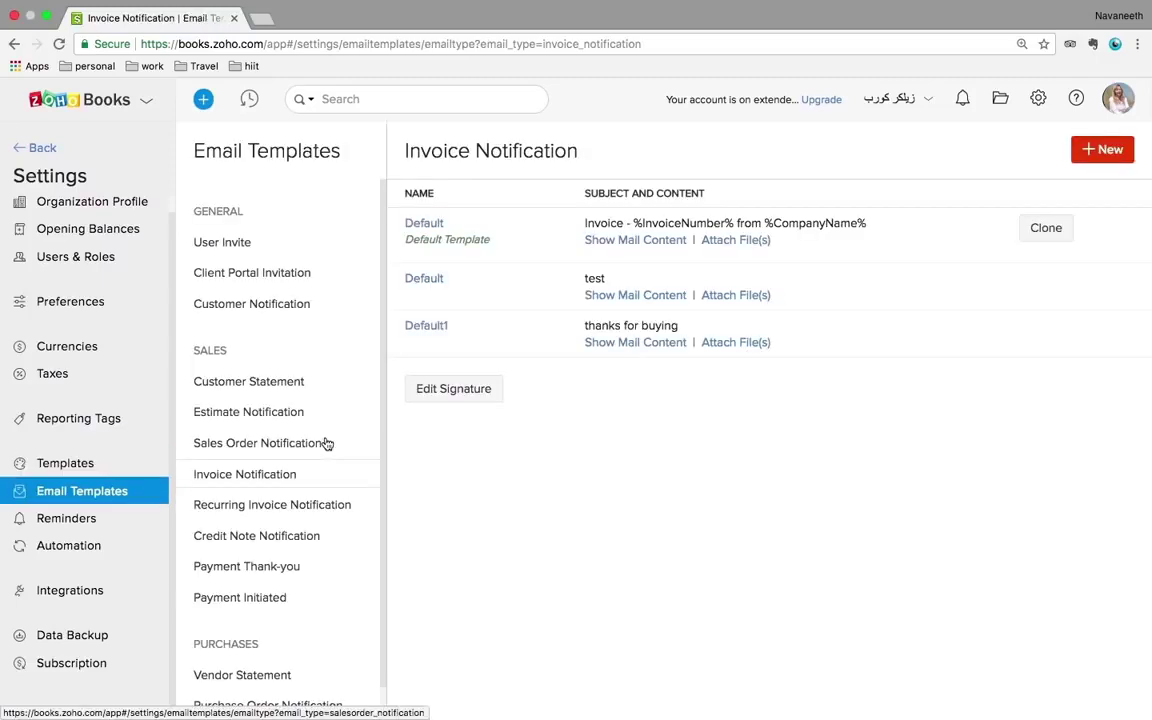
{"action": "left_click", "coordinate": [236, 245]}
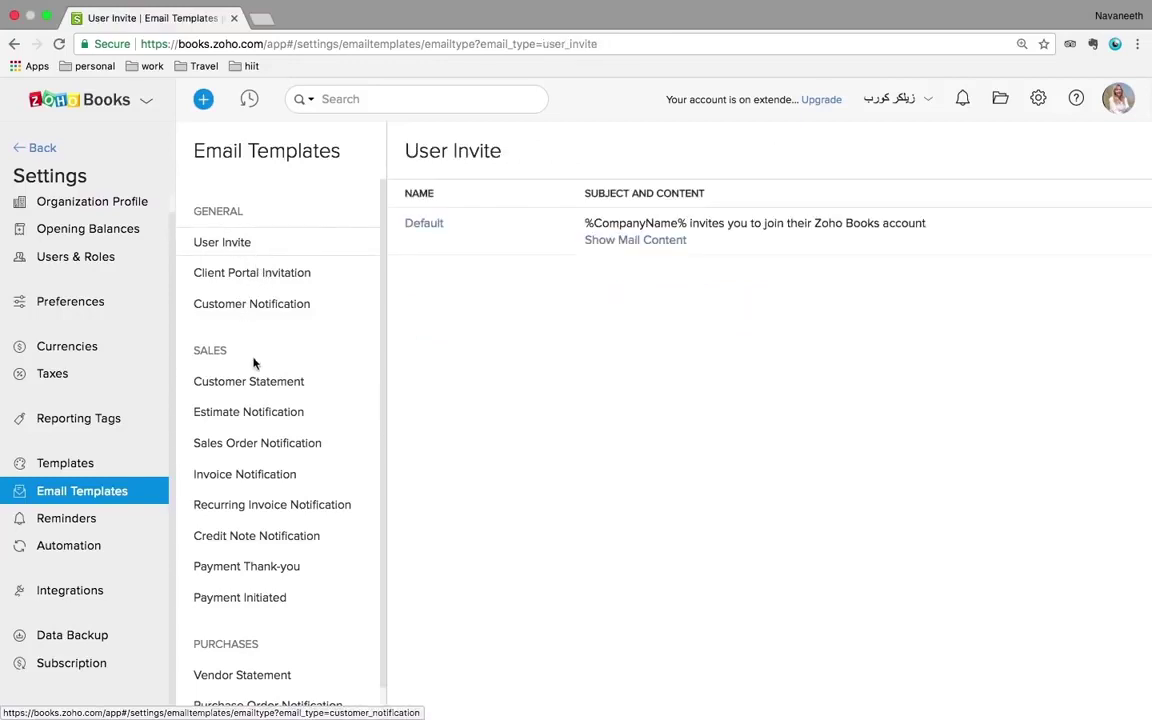
{"action": "left_click", "coordinate": [257, 419]}
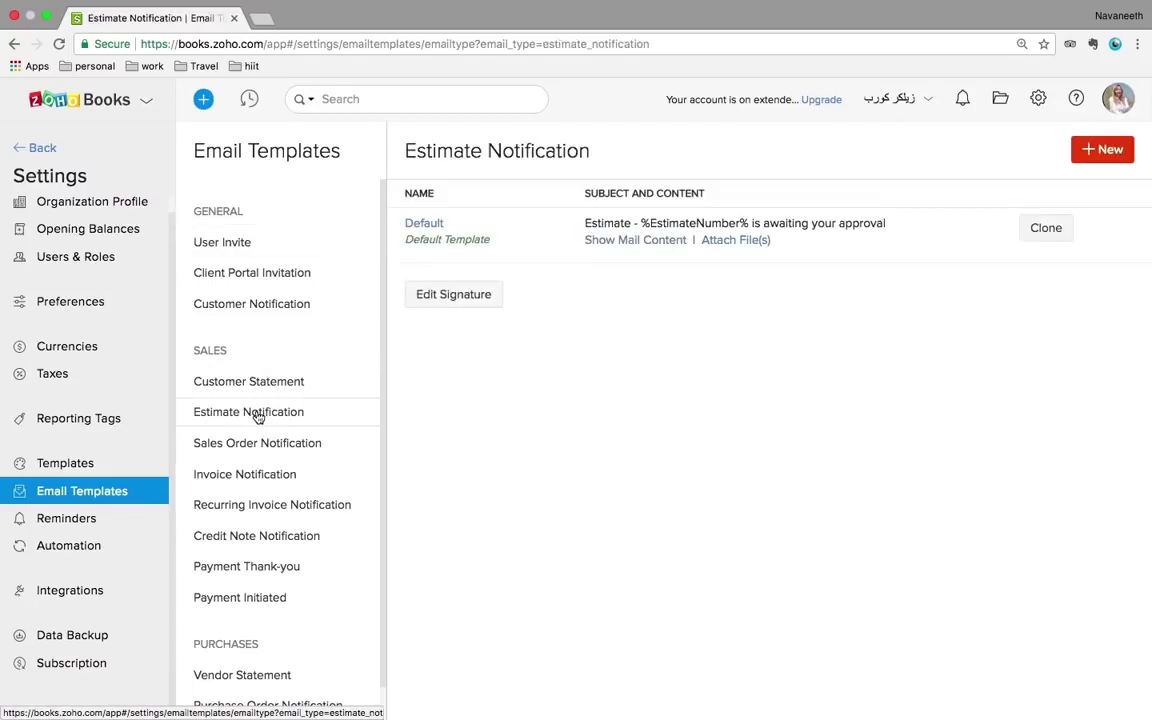
{"action": "left_click", "coordinate": [257, 445]}
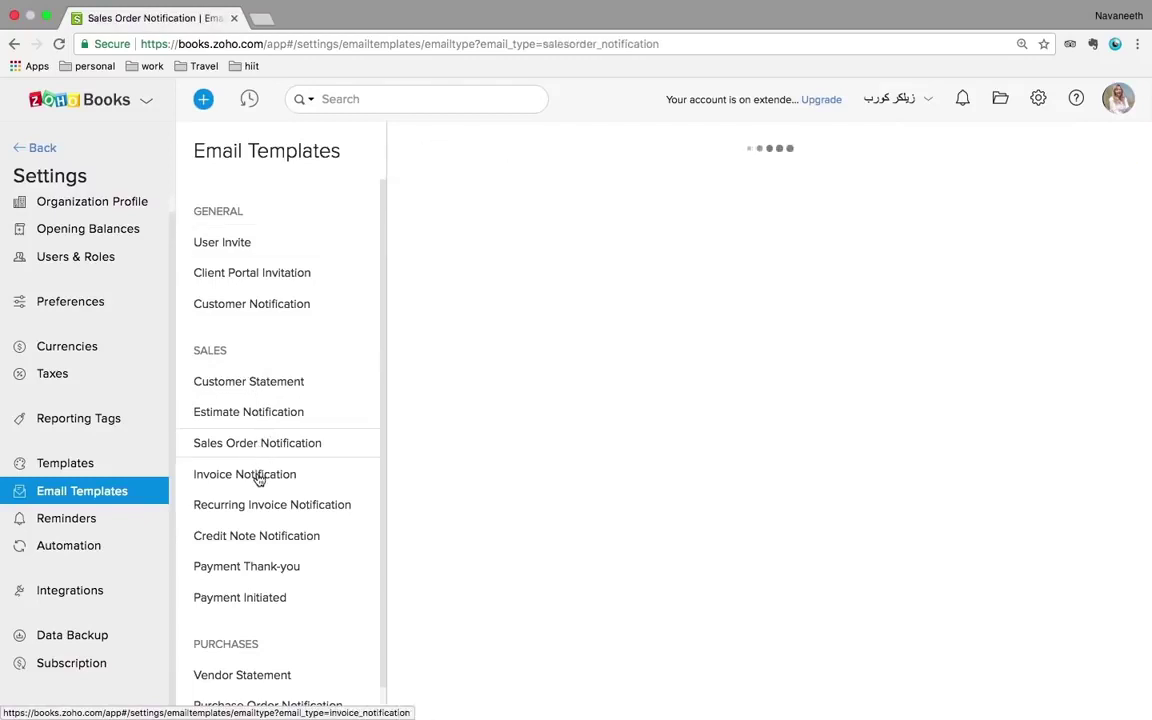
{"action": "left_click", "coordinate": [256, 478]}
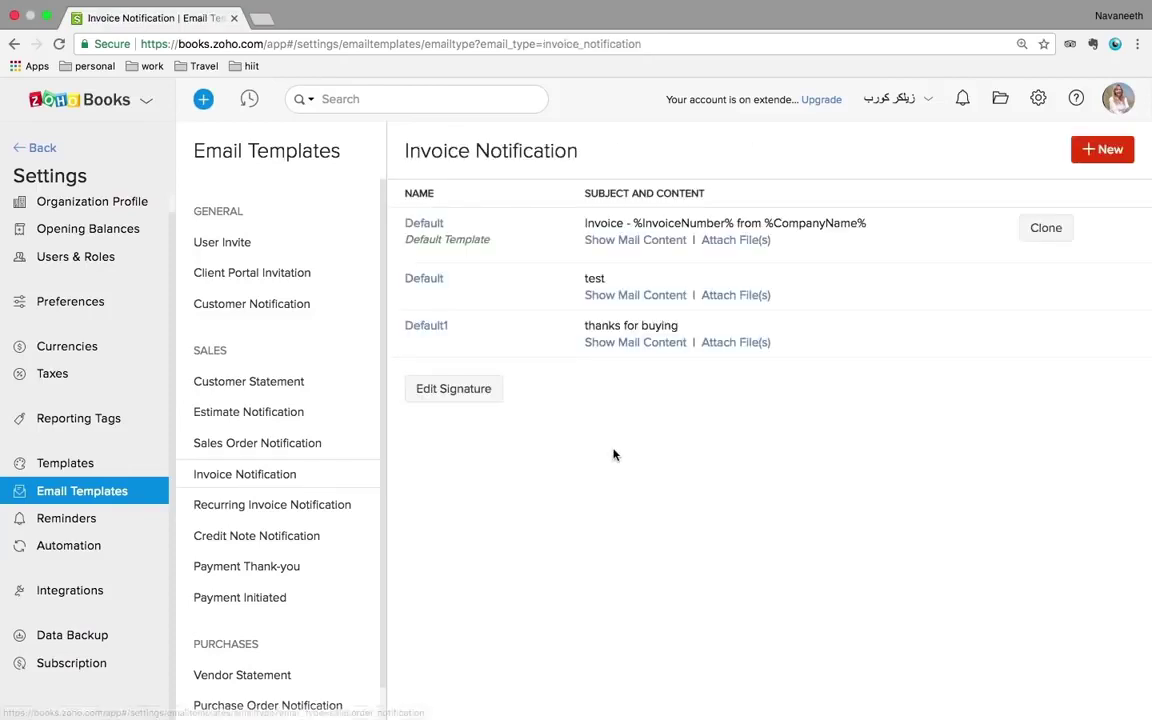
- Read the default Invoice Notification and Payment Thank-you messages, then go to Reminders
{"action": "left_click", "coordinate": [431, 225]}
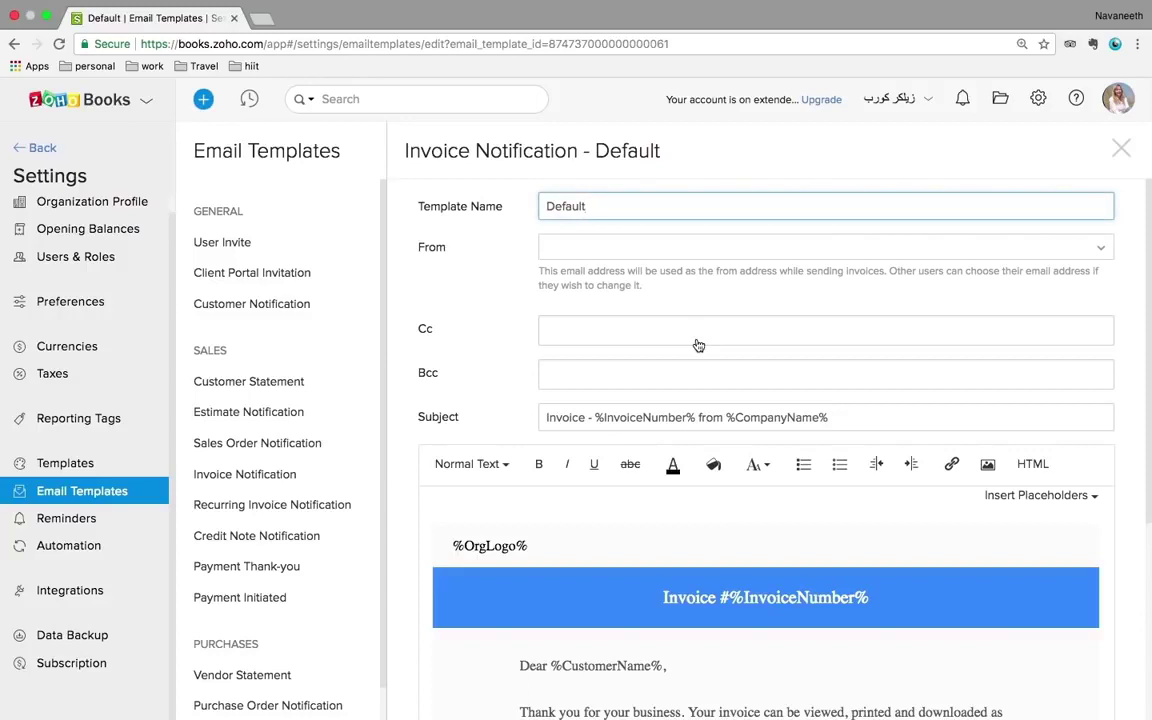
{"action": "scroll", "coordinate": [698, 345], "scroll_direction": "down", "scroll_amount": 5}
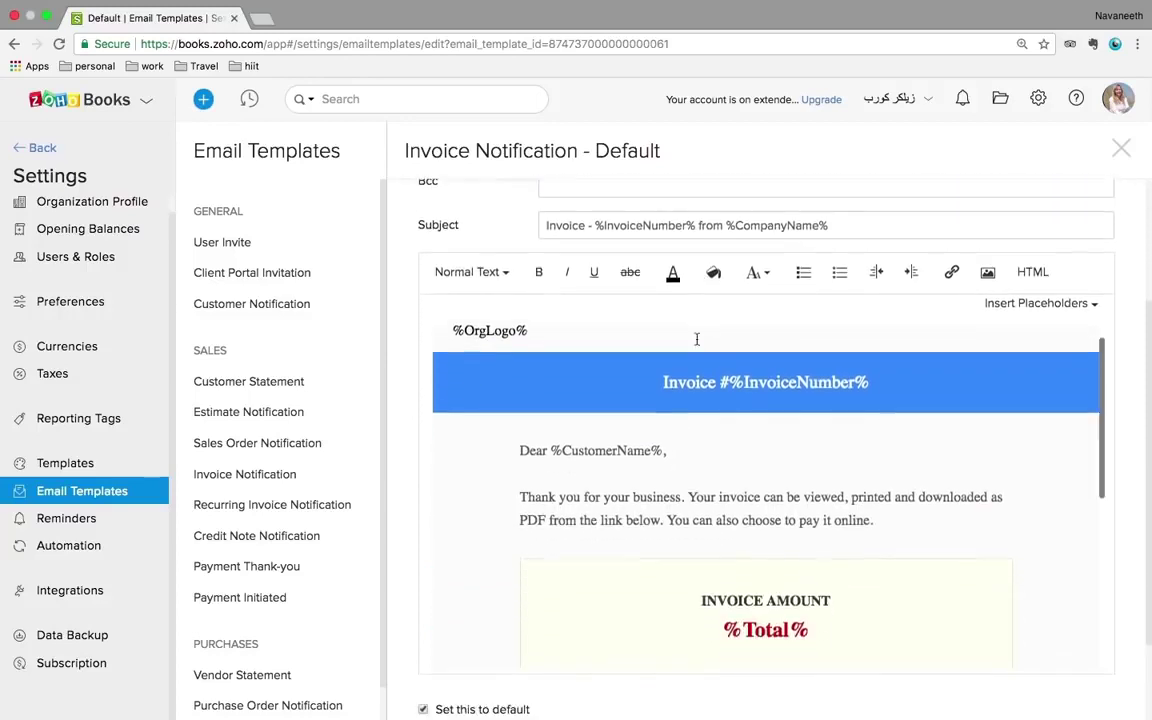
{"action": "left_click", "coordinate": [276, 570]}
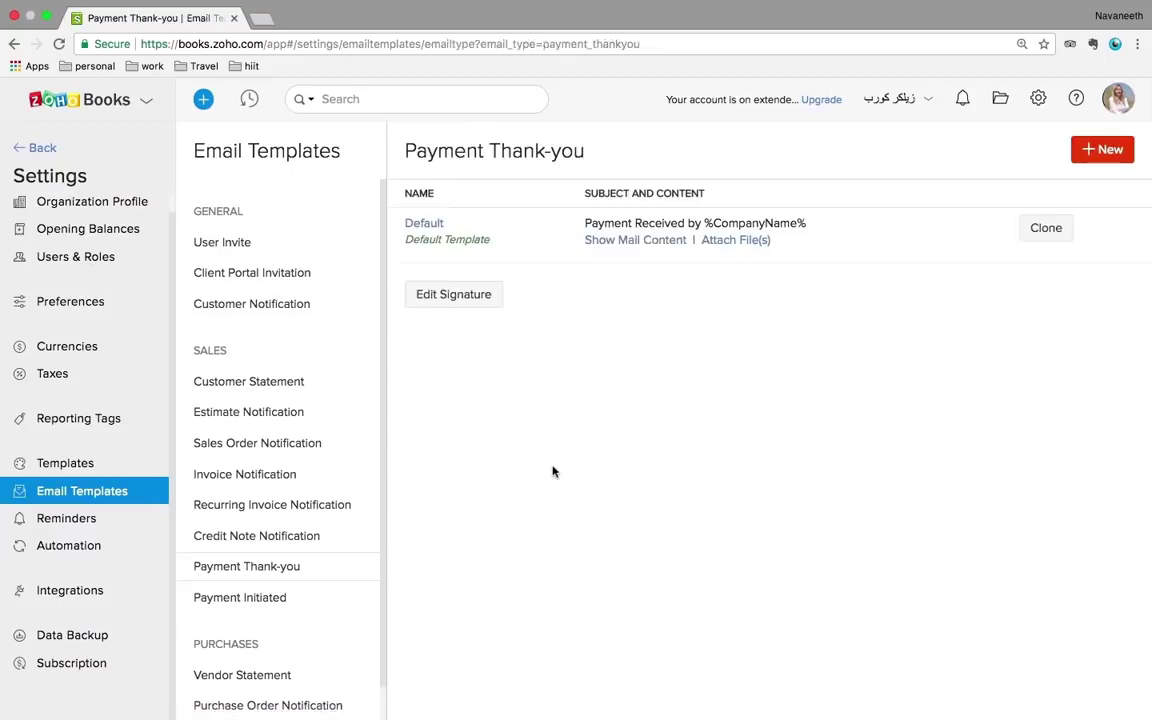
{"action": "left_click", "coordinate": [429, 226]}
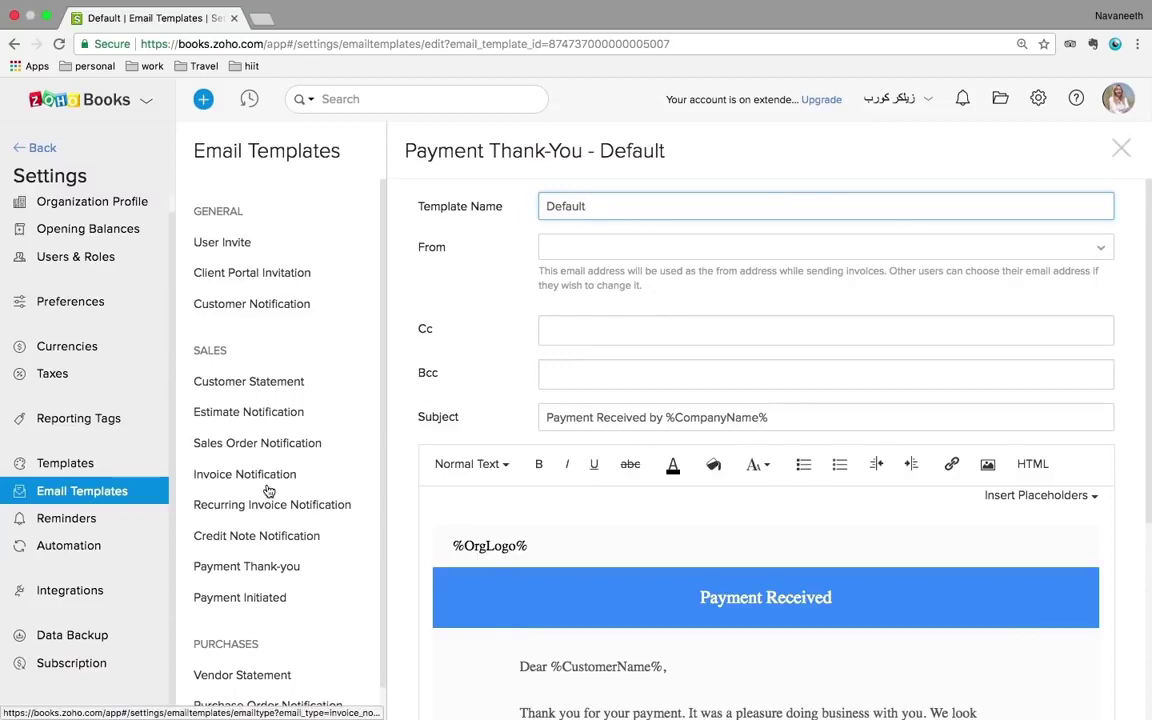
{"action": "scroll", "coordinate": [268, 490], "scroll_direction": "down", "scroll_amount": 1}
{"action": "left_click", "coordinate": [90, 520]}
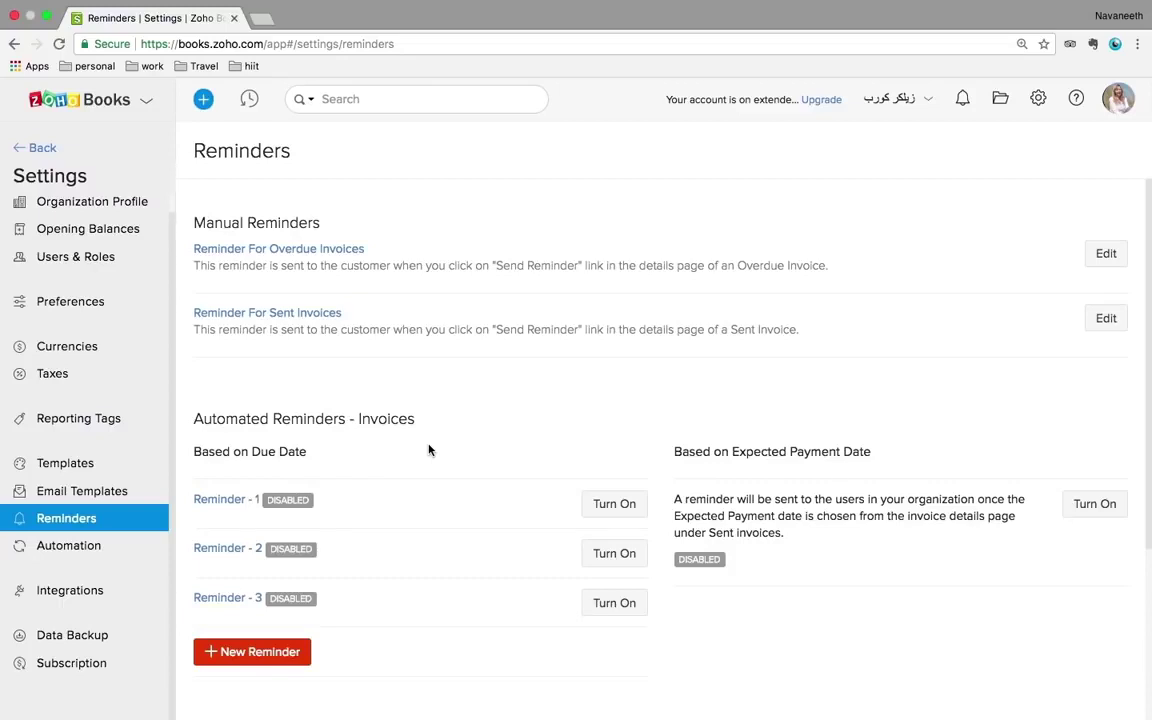
- Scroll the disabled reminders, view workflow rules and webhooks, then reach Online Payments integrations
{"action": "scroll", "coordinate": [428, 450], "scroll_direction": "down", "scroll_amount": 1}
{"action": "scroll", "coordinate": [428, 450], "scroll_direction": "up", "scroll_amount": 1}
{"action": "scroll", "coordinate": [428, 450], "scroll_direction": "down", "scroll_amount": 5}
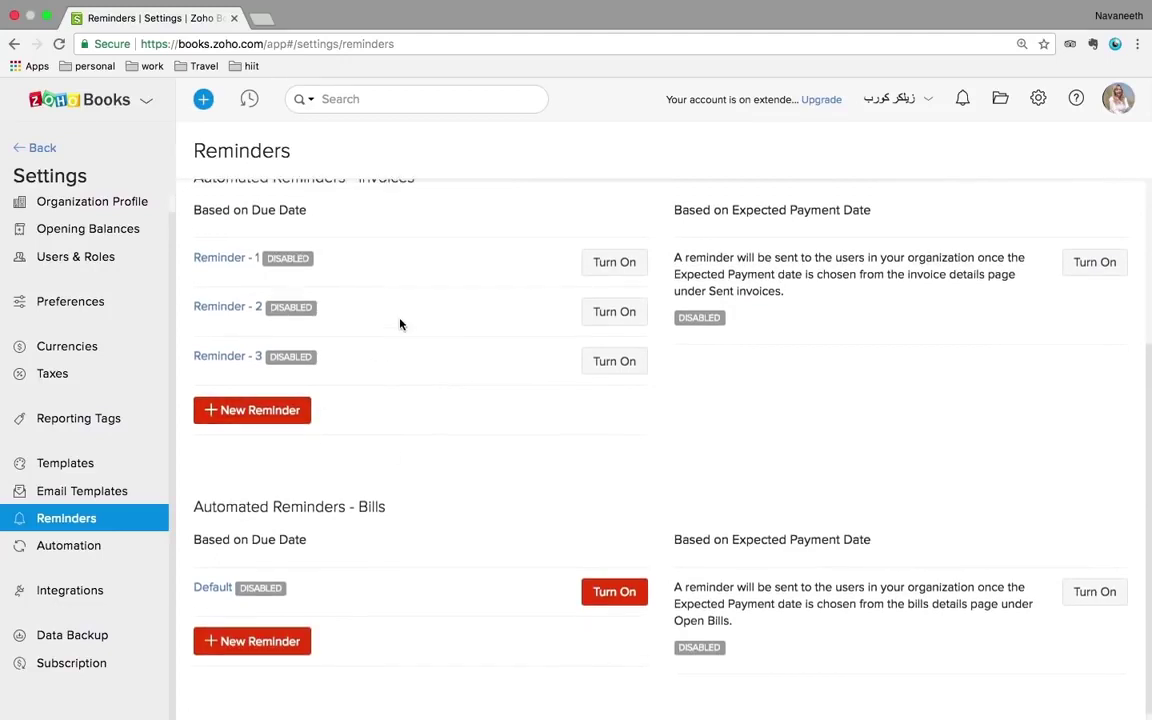
{"action": "scroll", "coordinate": [400, 324], "scroll_direction": "up", "scroll_amount": 2}
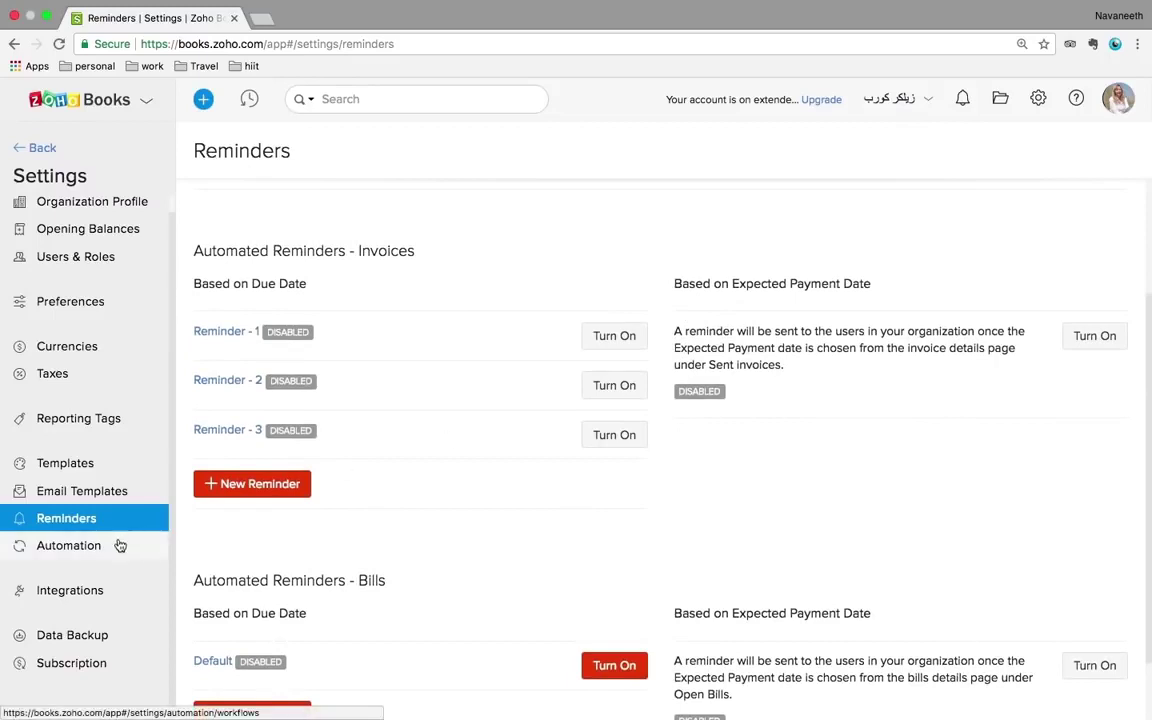
{"action": "left_click", "coordinate": [77, 550]}
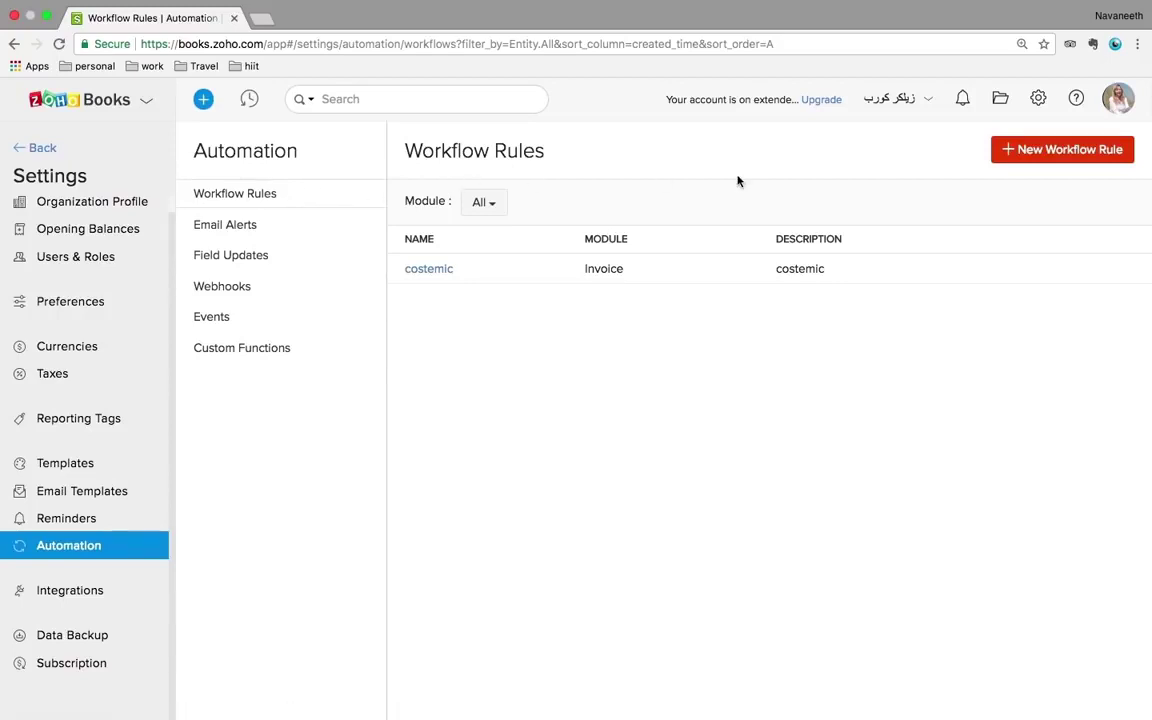
{"action": "left_click", "coordinate": [237, 293]}
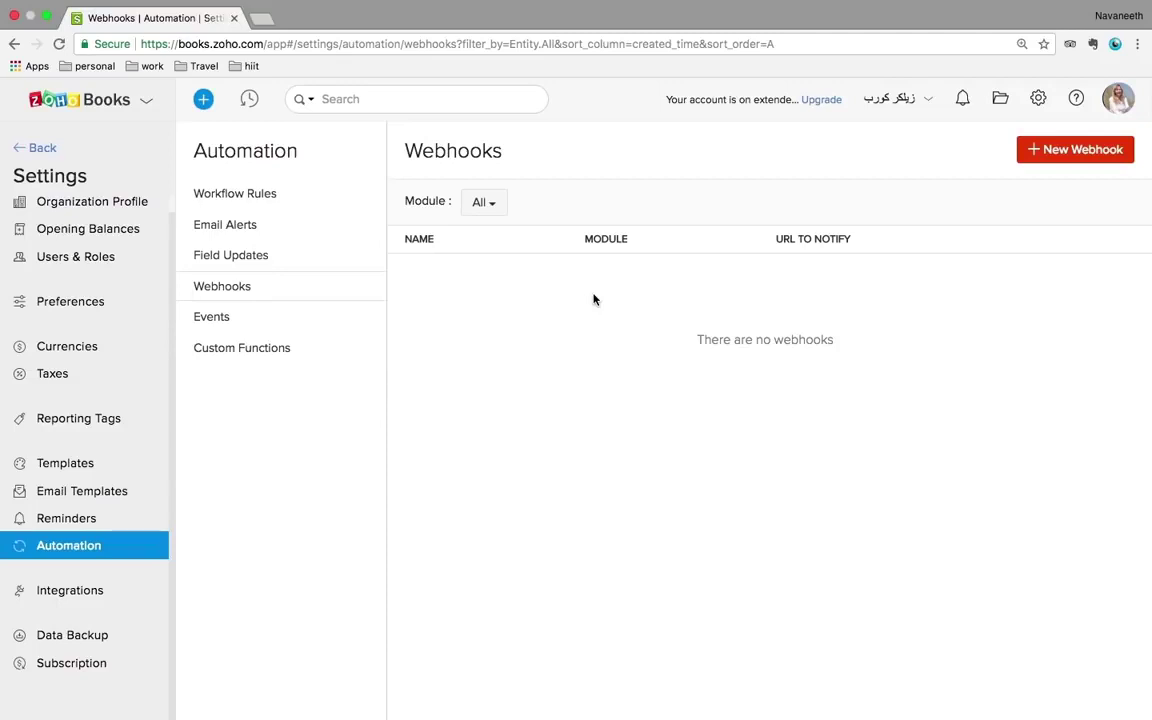
{"action": "left_click", "coordinate": [26, 594]}
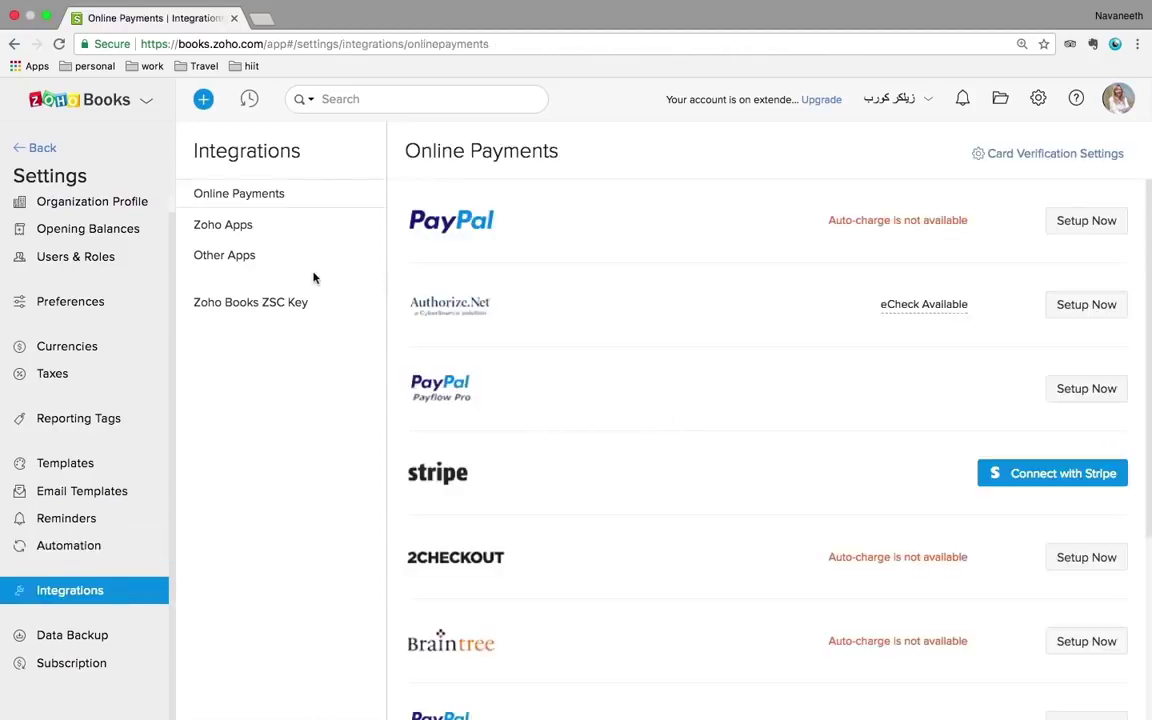
- Browse Zoho Apps and Other Apps integrations such as Slack, Zapier, Gmail and Outlook, then Data Backup
{"action": "scroll", "coordinate": [686, 318], "scroll_direction": "down", "scroll_amount": 5}
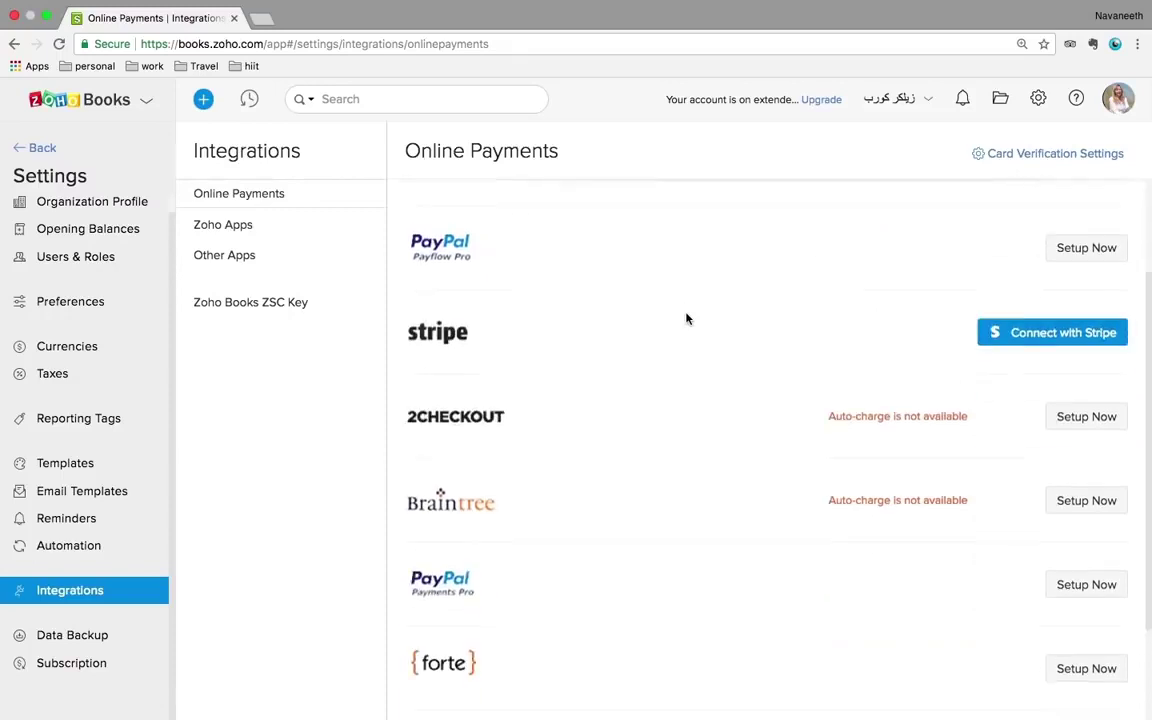
{"action": "scroll", "coordinate": [686, 318], "scroll_direction": "up", "scroll_amount": 5}
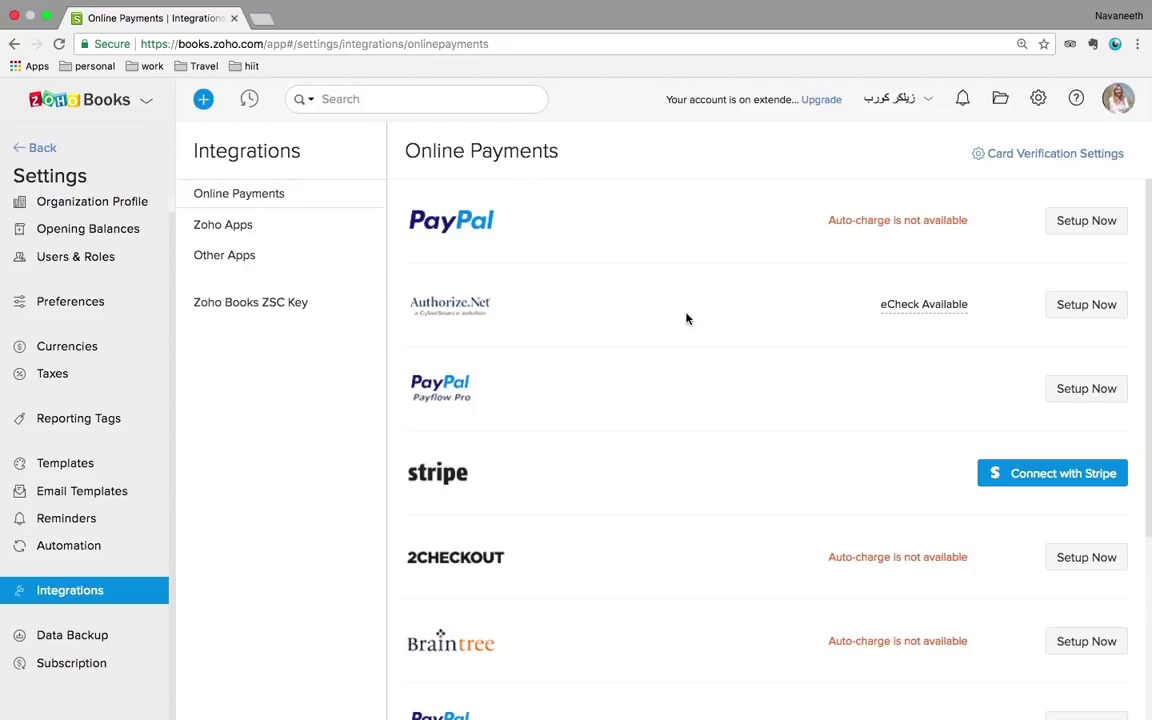
{"action": "left_click", "coordinate": [244, 225]}
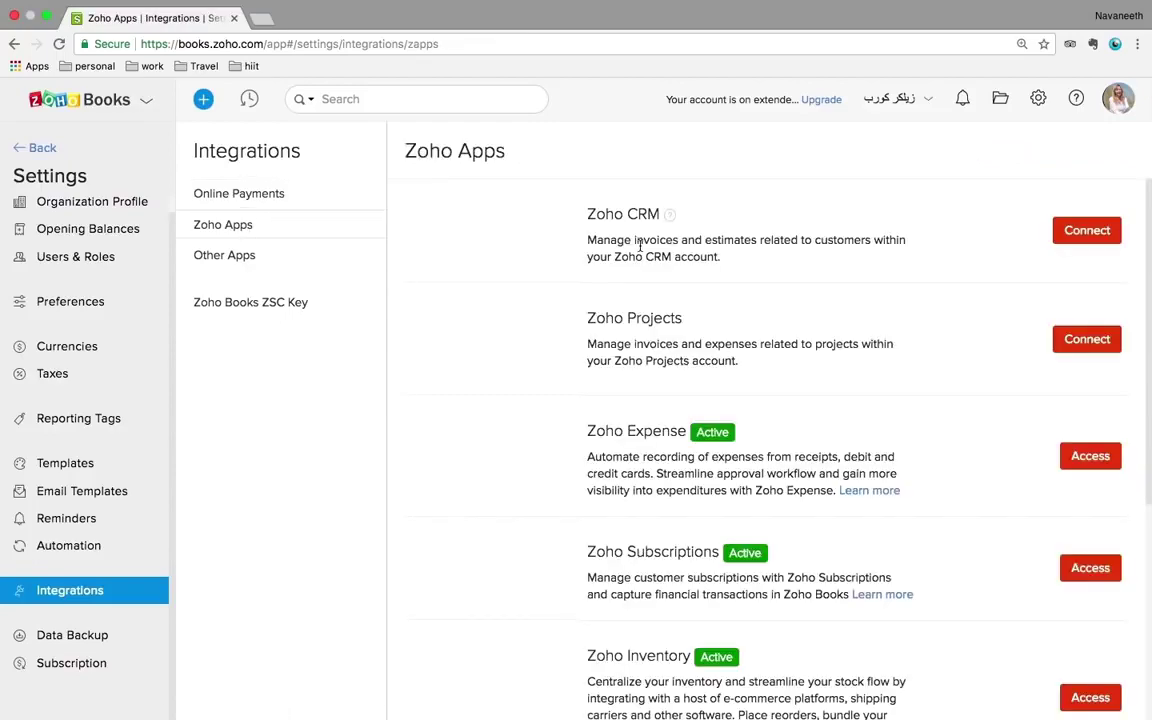
{"action": "scroll", "coordinate": [640, 246], "scroll_direction": "down", "scroll_amount": 4}
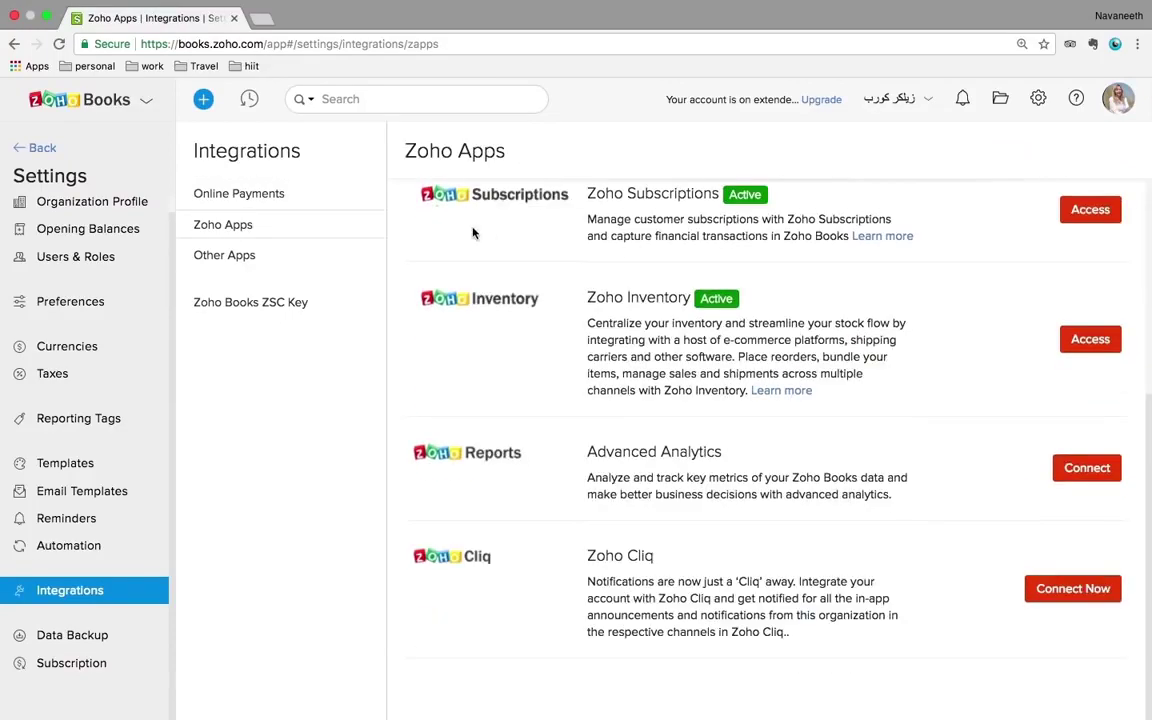
{"action": "left_click", "coordinate": [244, 256]}
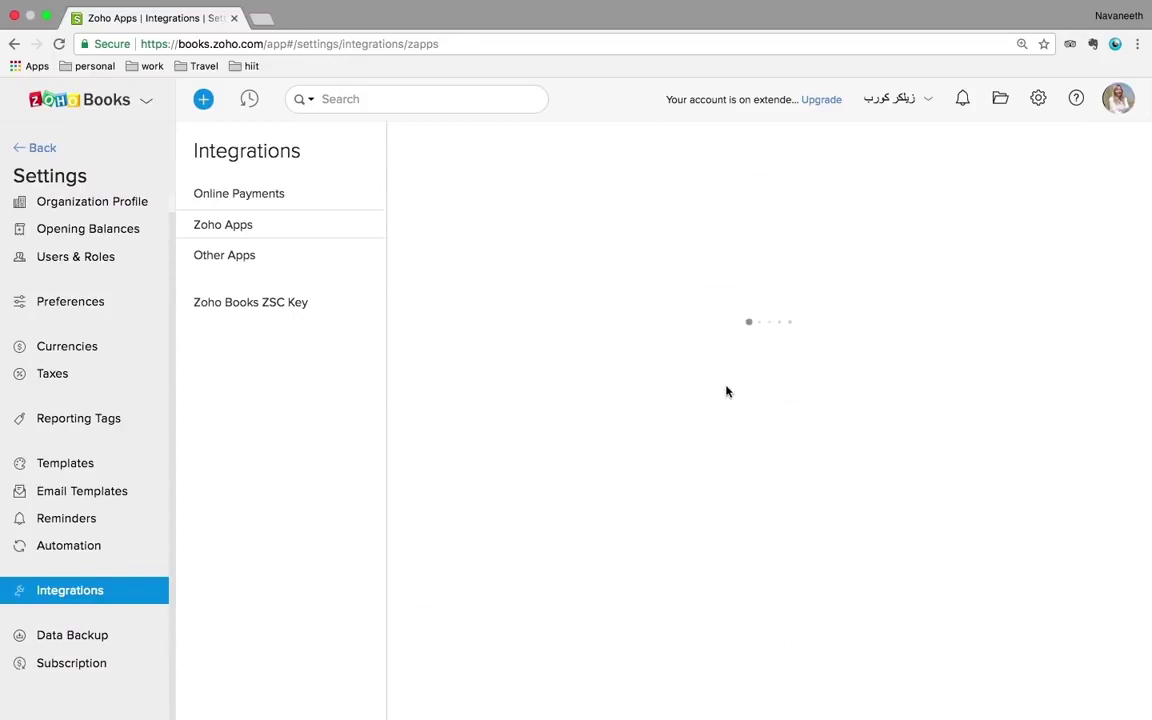
{"action": "scroll", "coordinate": [727, 391], "scroll_direction": "down", "scroll_amount": 1}
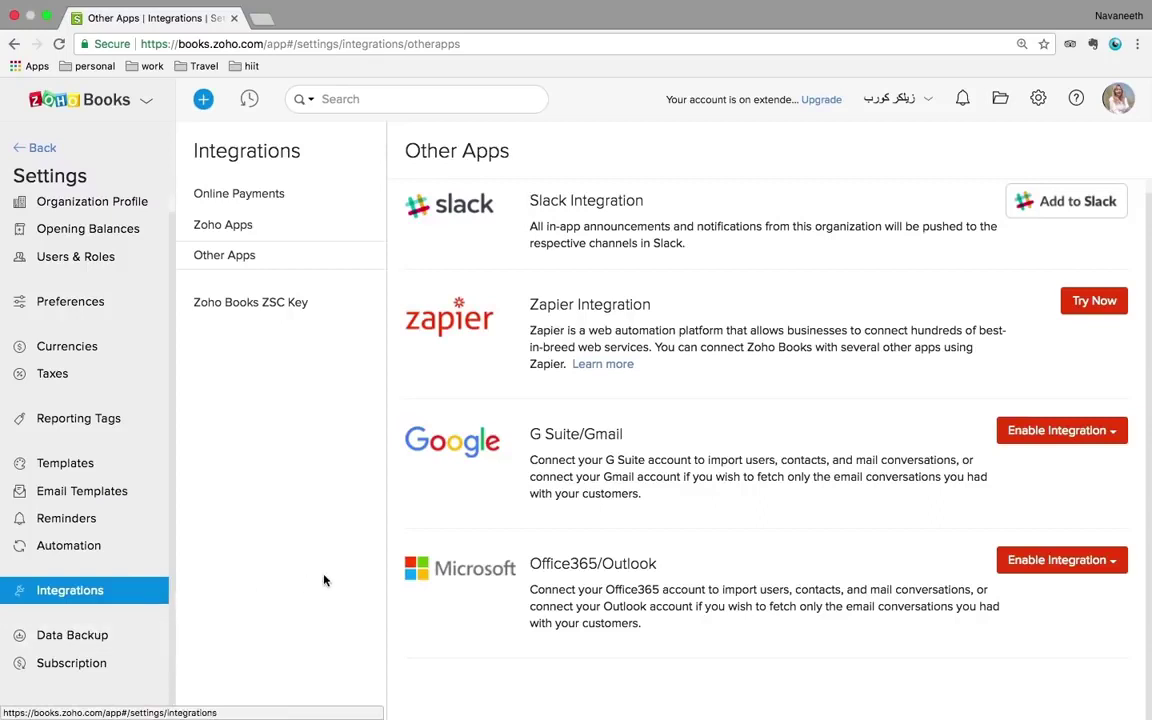
{"action": "left_click", "coordinate": [92, 638]}
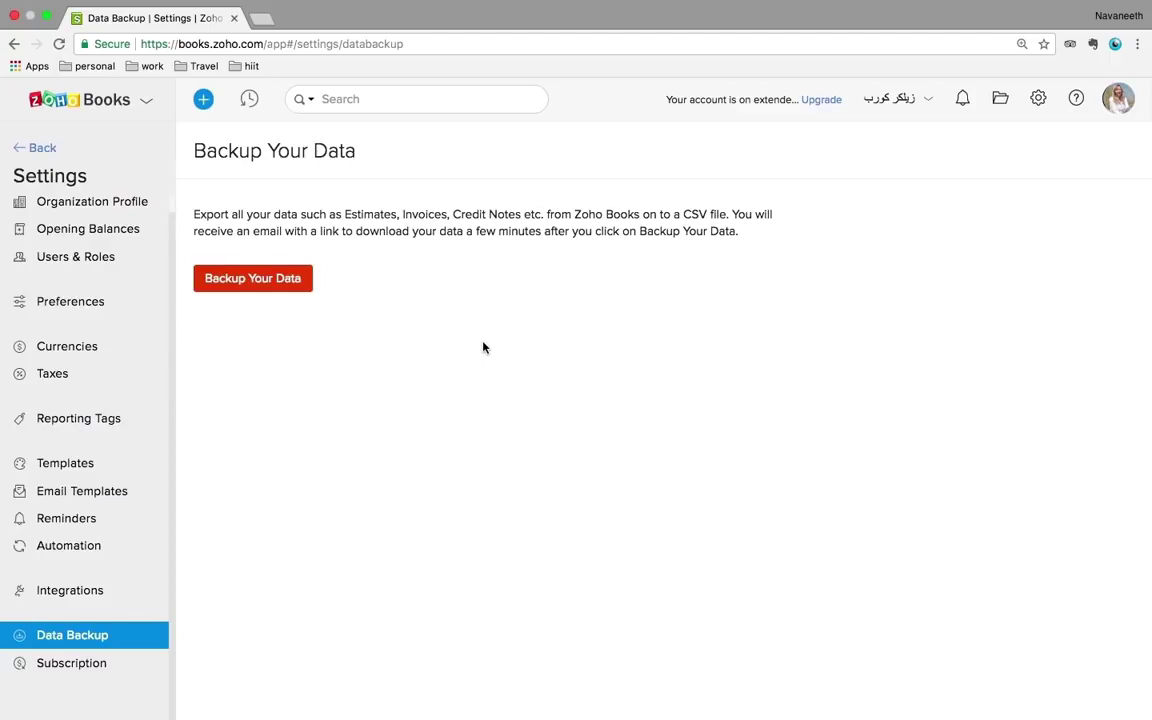
- Open the Settings panel, then switch to the Help & Support options
{"action": "left_click", "coordinate": [1038, 98]}
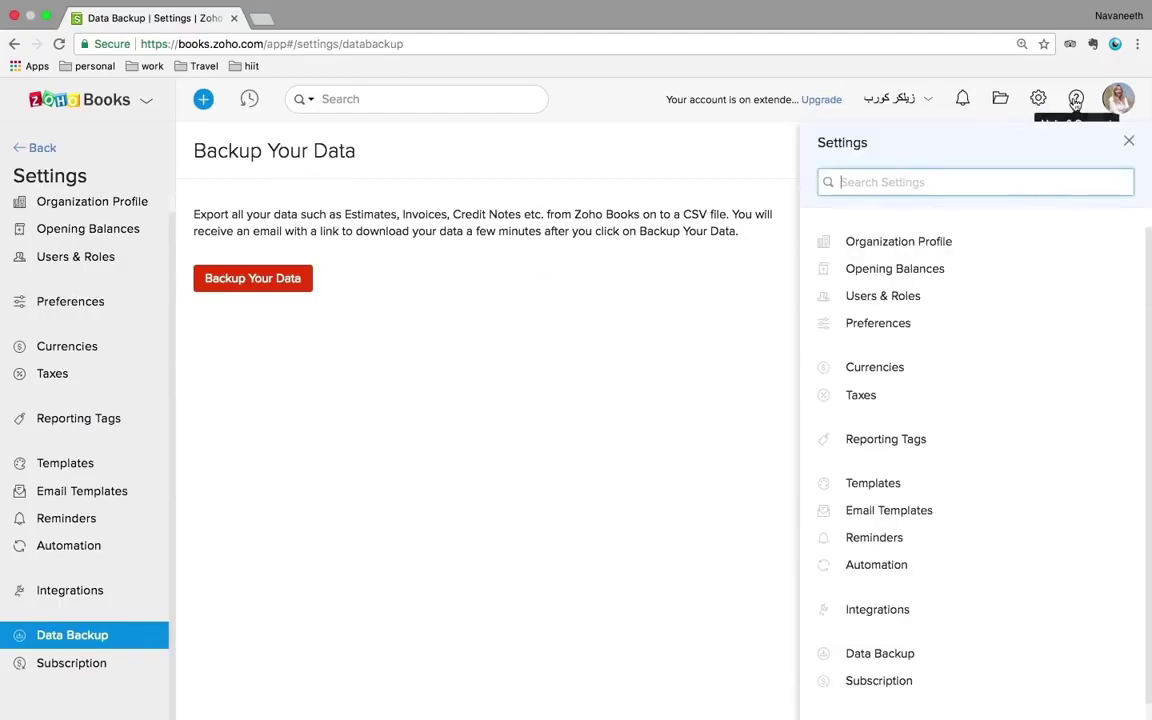
{"action": "left_click", "coordinate": [1076, 100]}
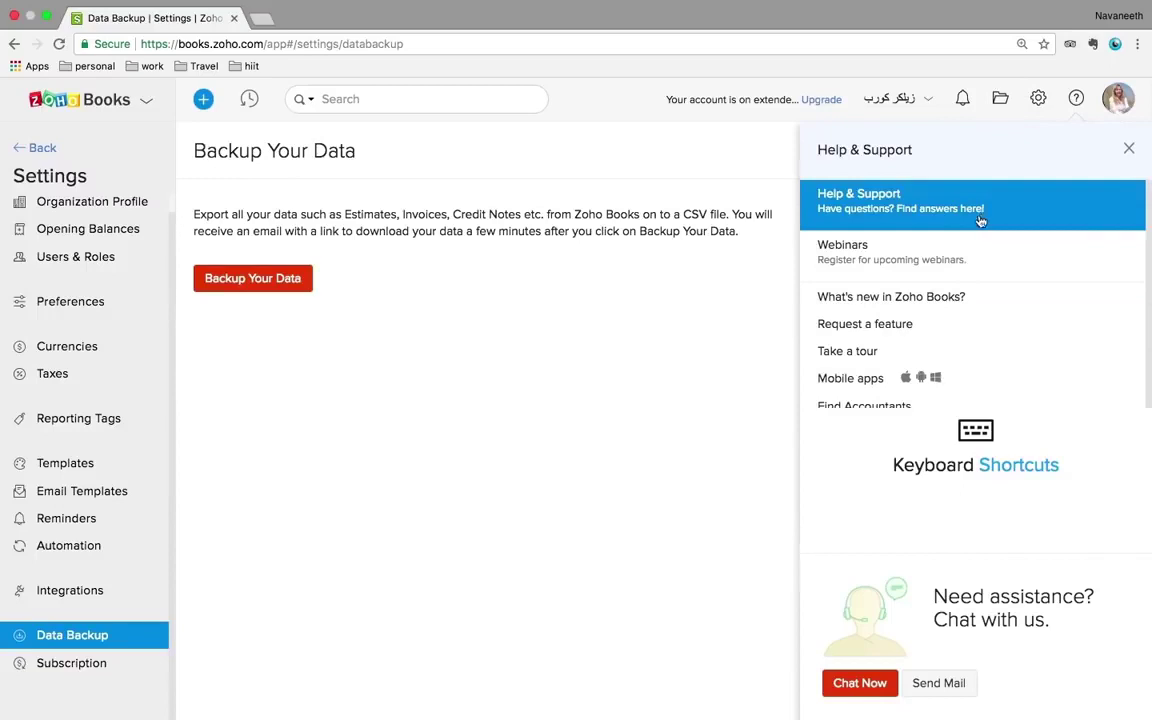